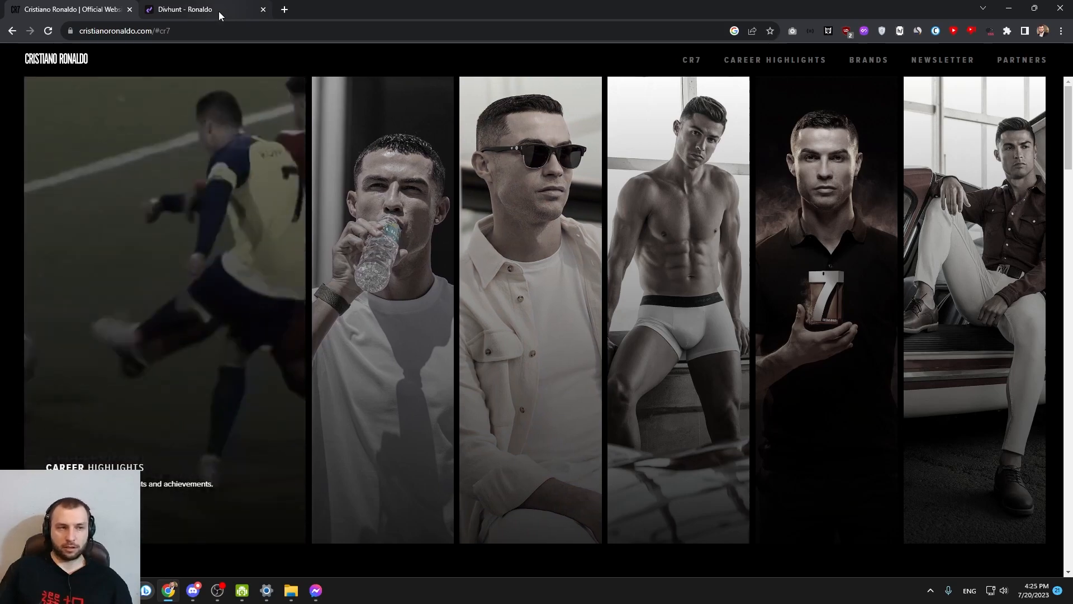
Compare the image slider on the Cristiano Ronaldo reference site with the Divhunt homepage version and its preview, then close the preview
left_click(219, 11)
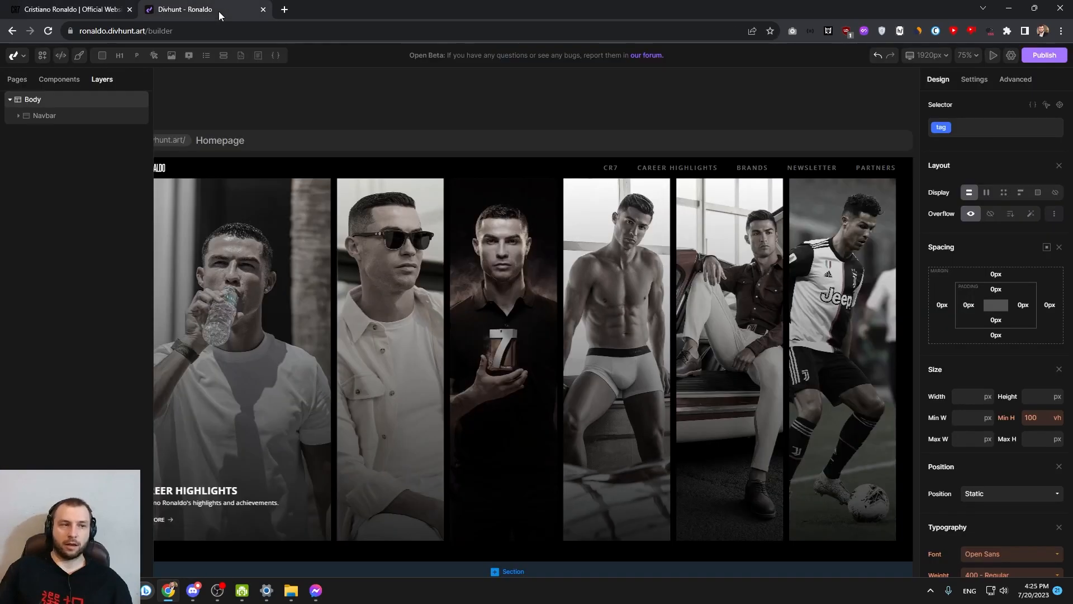
left_click(72, 7)
mouse_move(464, 192)
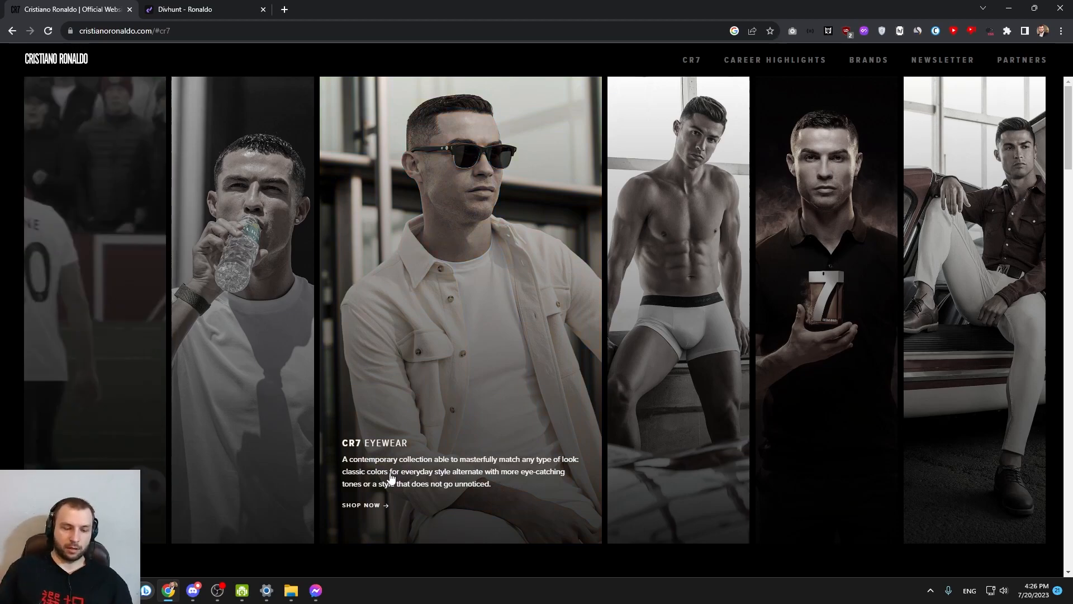
key("ctrl+Tab")
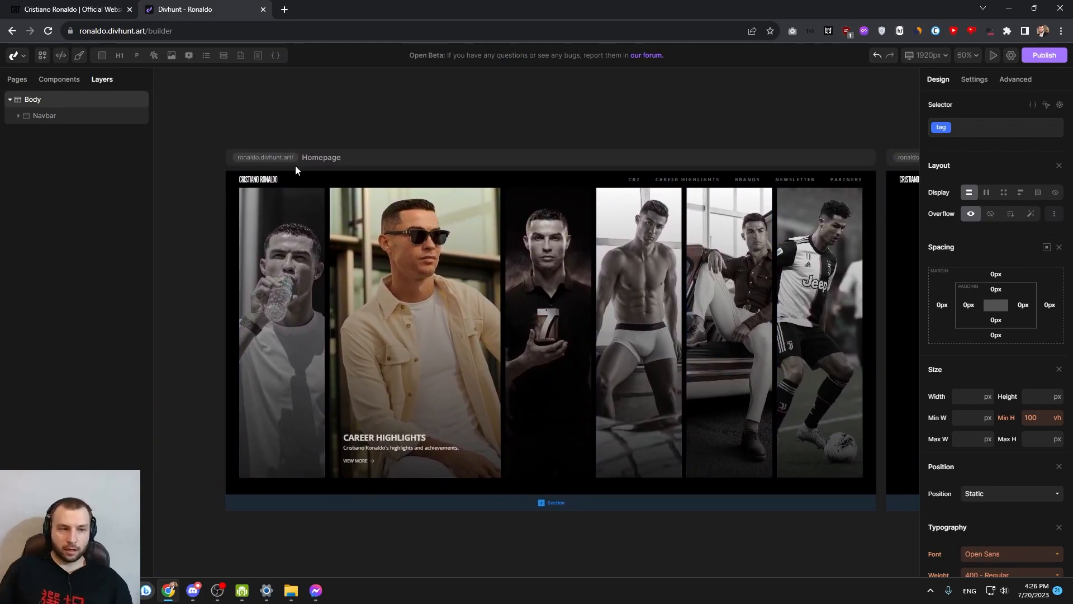
left_click(281, 158)
left_click(321, 9)
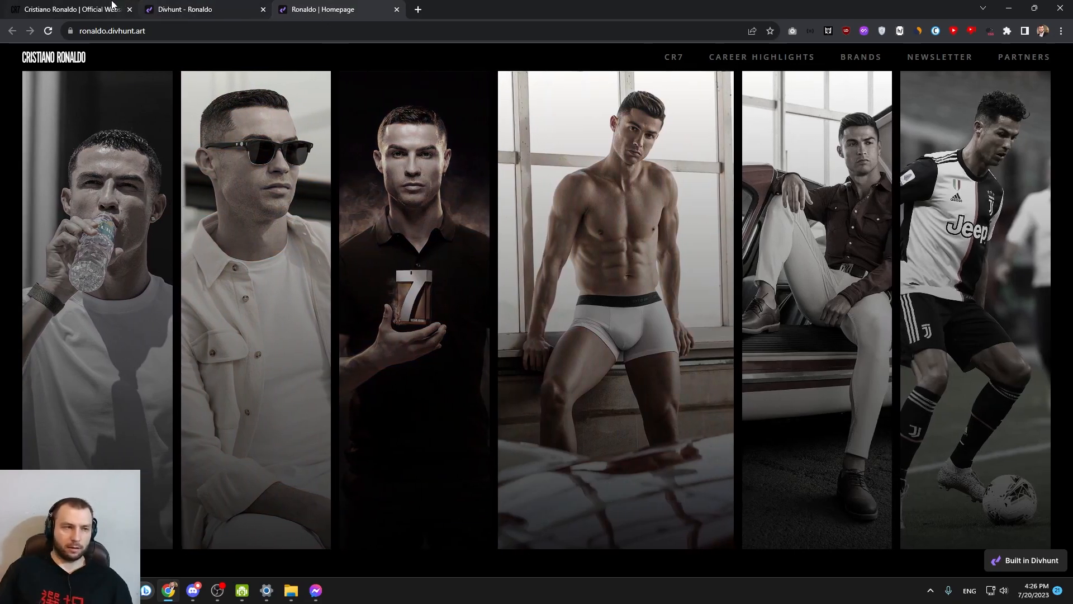
left_click(112, 7)
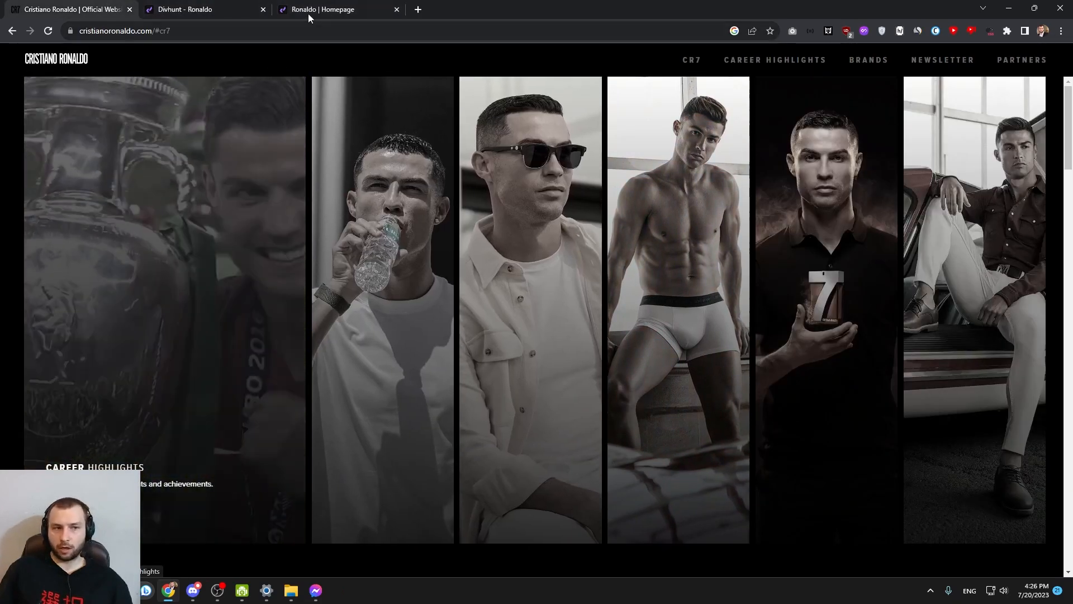
left_click(321, 10)
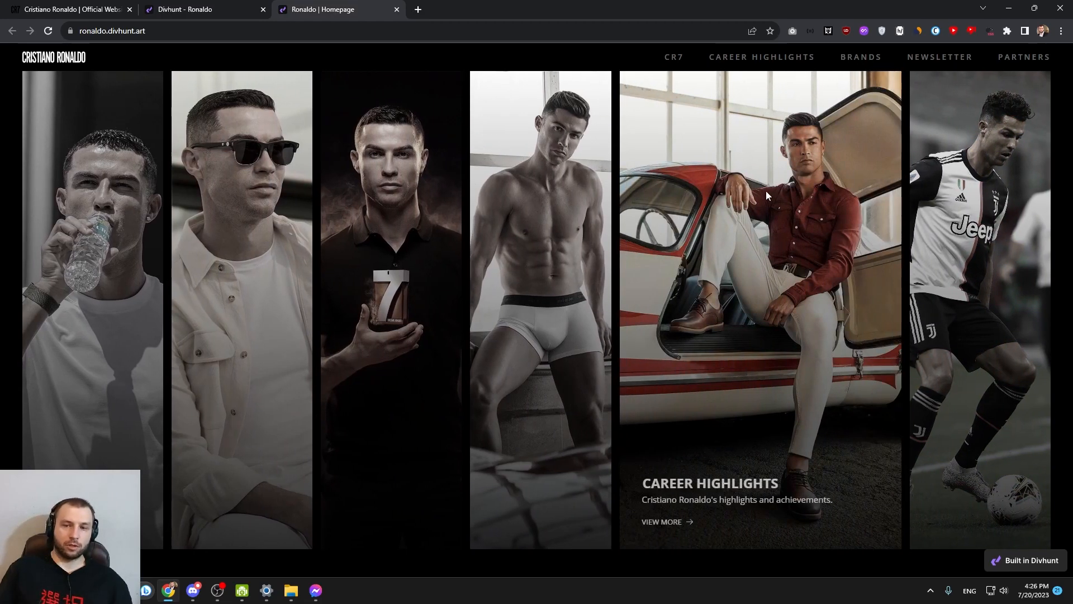
left_click(396, 9)
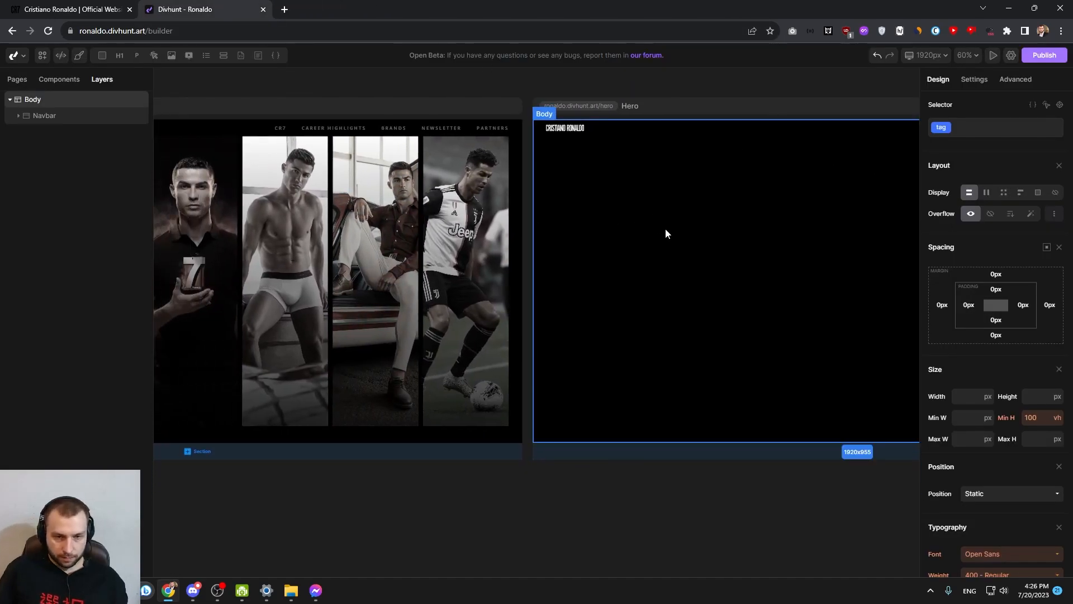
Add a section to the body of the Hero page and label it Hero
left_click_drag(718, 221, 491, 263)
scroll(396, 239, "down", 3)
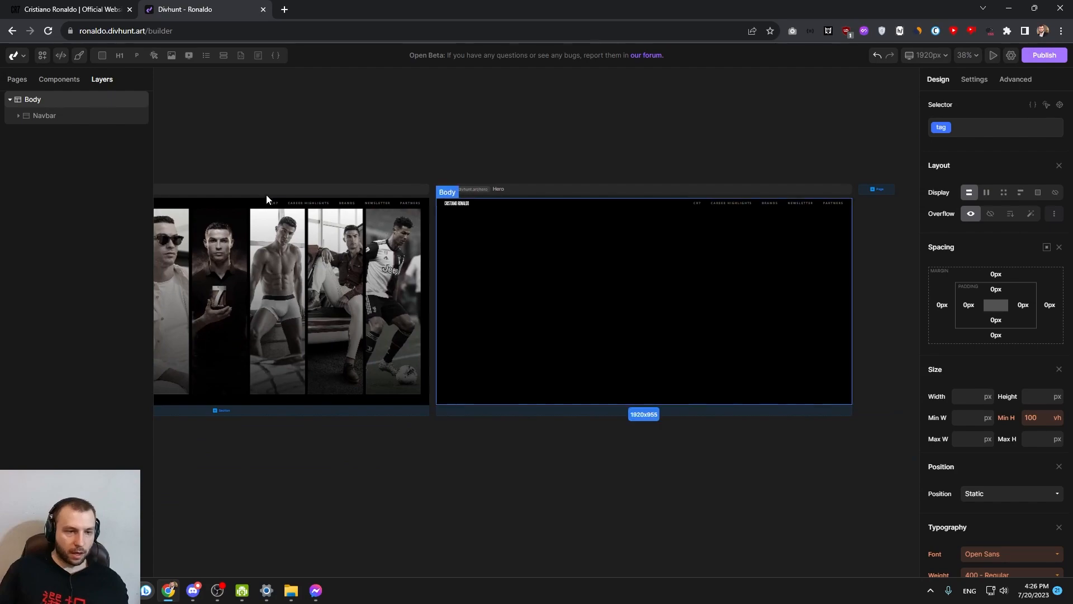
left_click(496, 205)
left_click(496, 209)
scroll(563, 247, "up", 5)
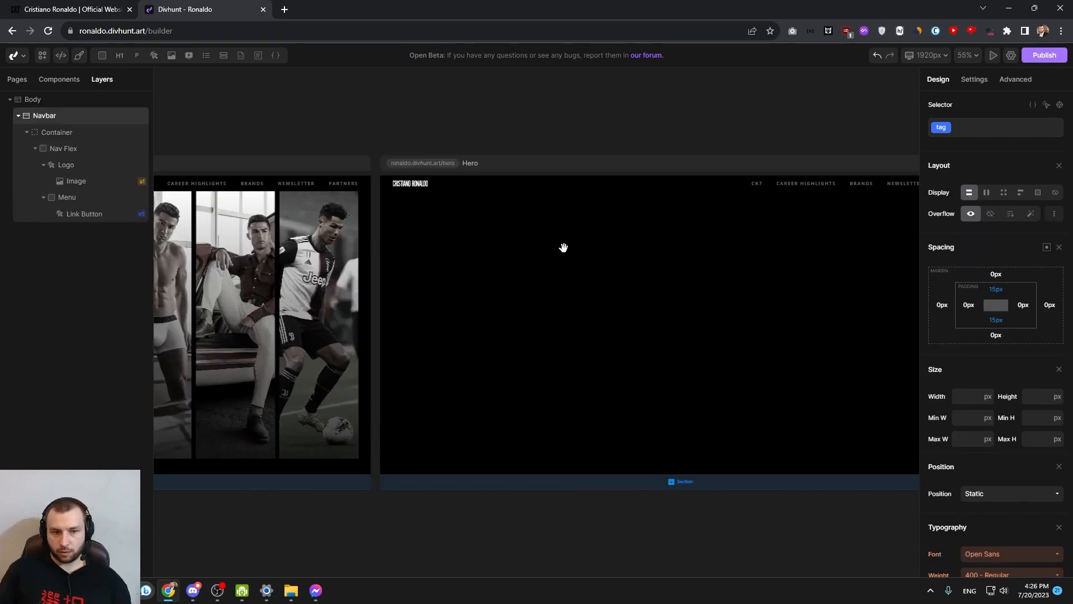
left_click_drag(485, 206, 545, 205)
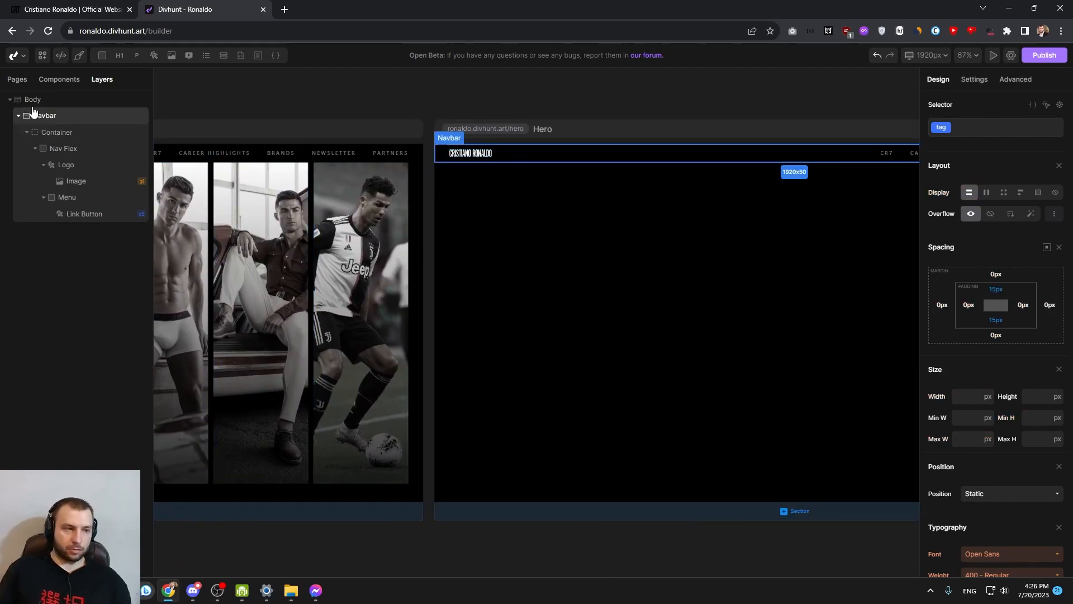
left_click(19, 116)
left_click(46, 101)
mouse_move(102, 55)
left_click(104, 93)
right_click(44, 132)
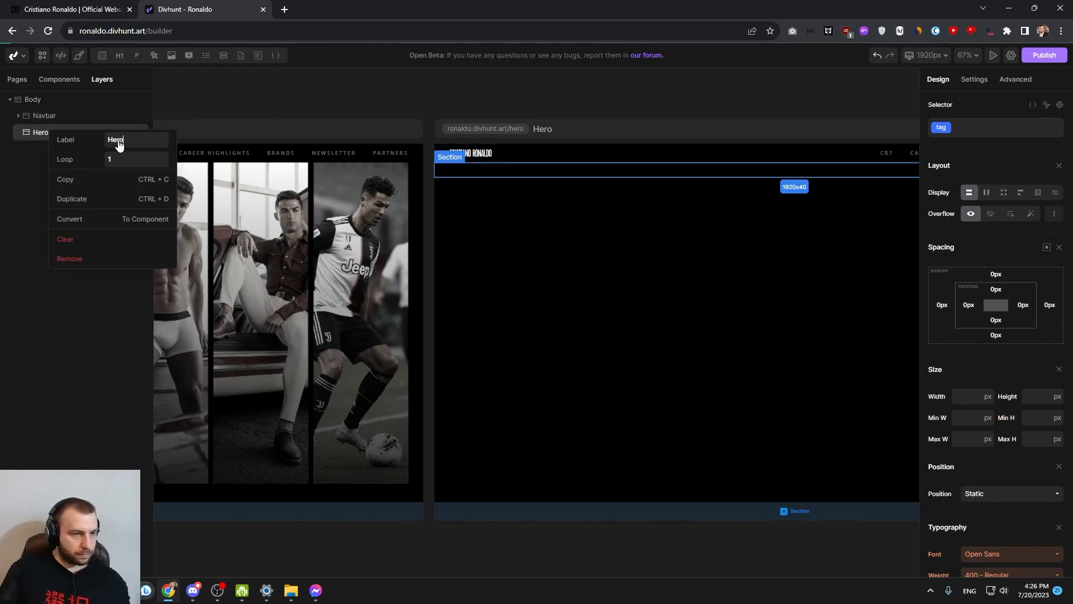
key("Return")
Add a container inside the Hero section and select it
mouse_move(102, 57)
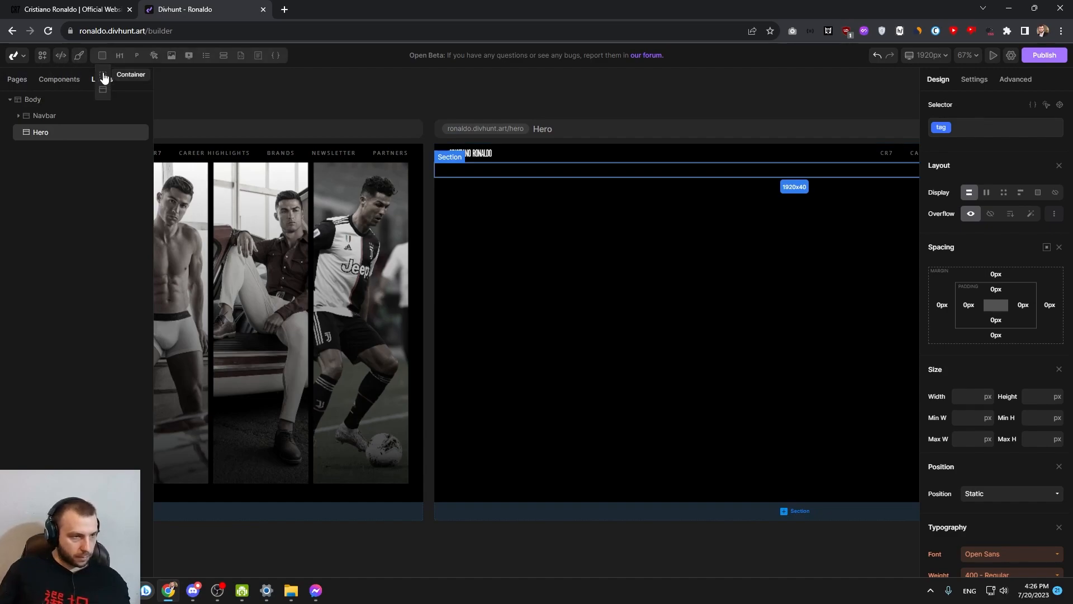
left_click(104, 77)
right_click(50, 150)
key("Escape")
left_click(57, 156)
scroll(597, 234, "down", 2)
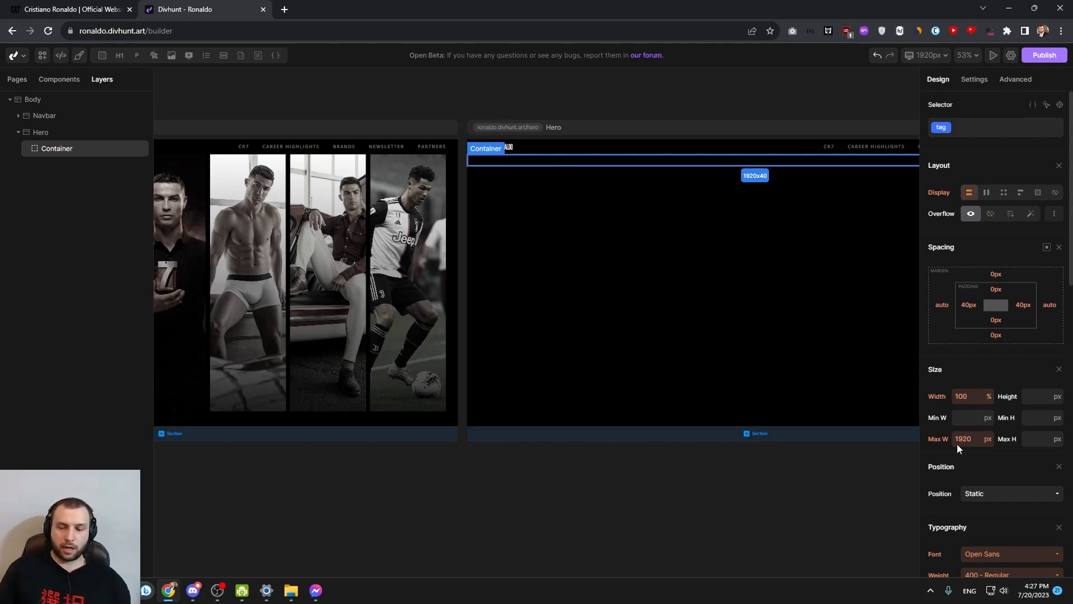
left_click_drag(687, 245, 509, 300)
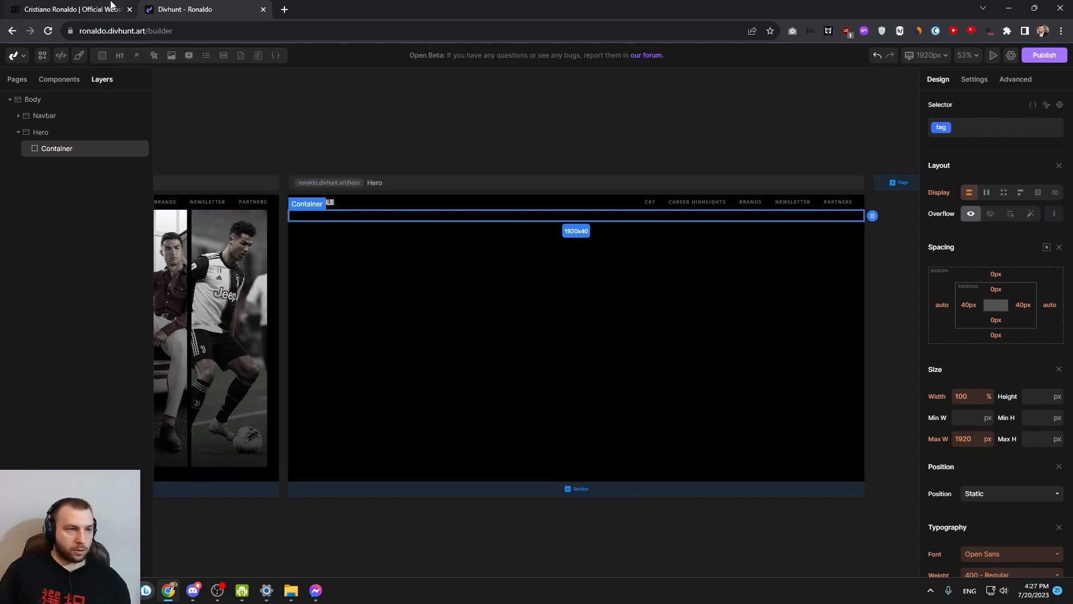
Switch to the reference site and examine how its image slider scrolls sideways at a narrower page width
left_click(93, 9)
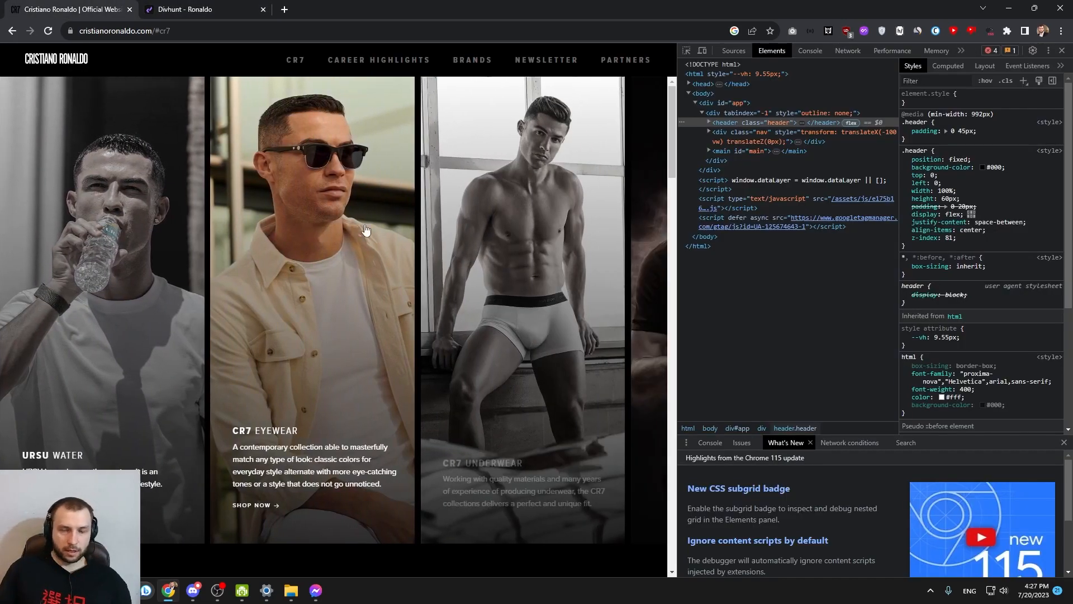
left_click_drag(350, 233, 314, 218)
left_click_drag(378, 220, 546, 230)
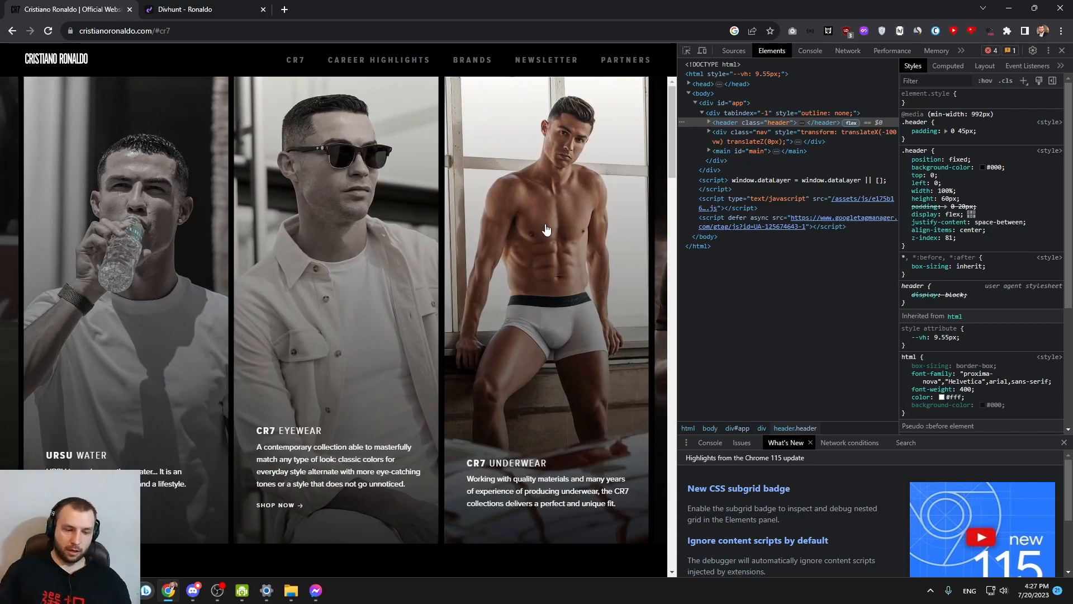
left_click_drag(546, 230, 397, 223)
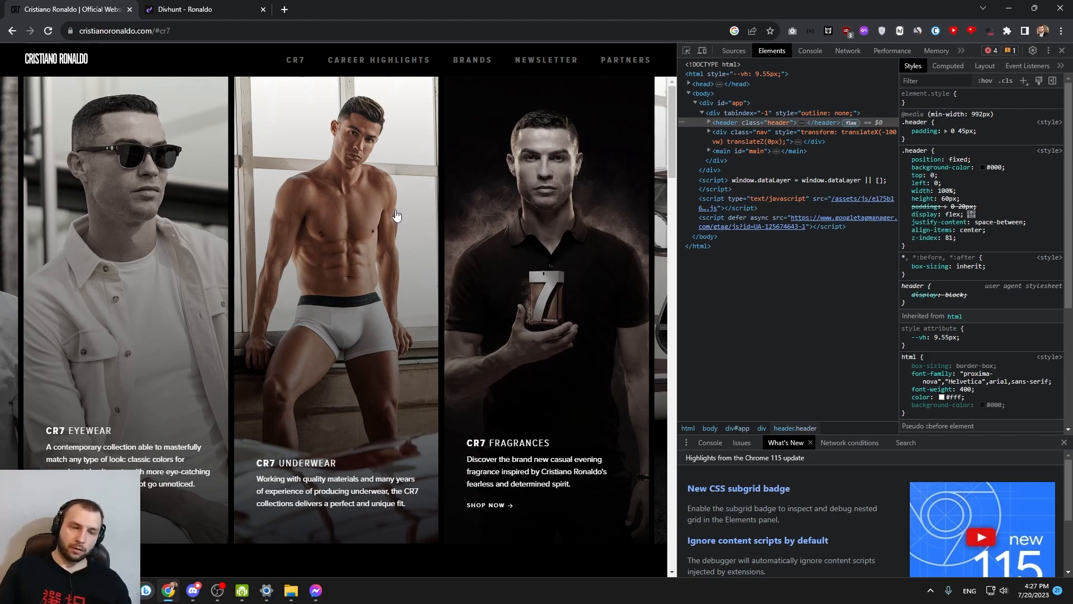
left_click_drag(218, 206, 408, 216)
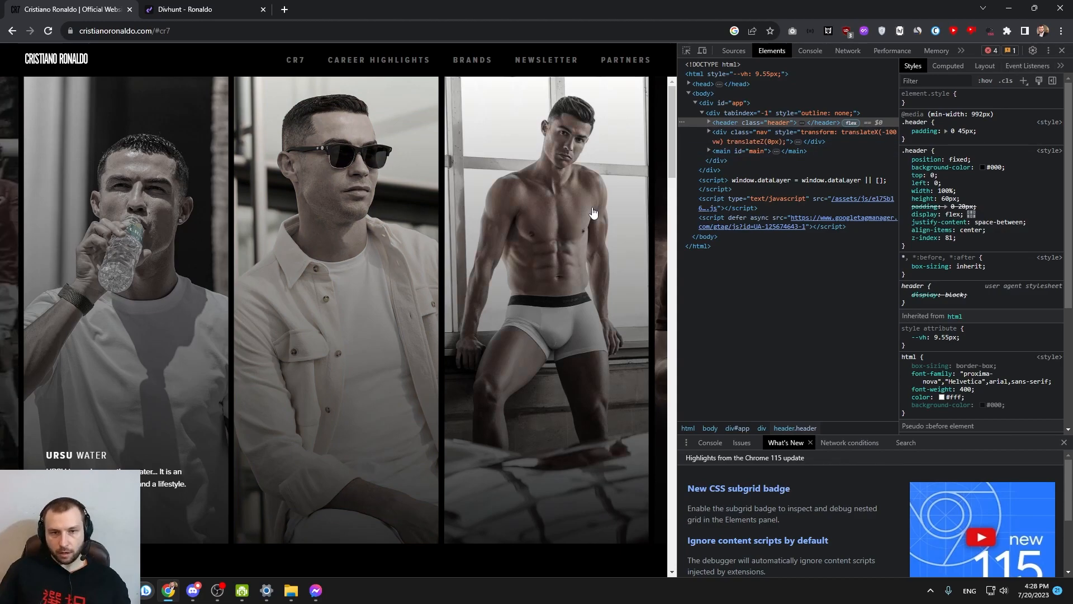
Check the reference slider in responsive device view, enlarged to about 1502 × 841, and close the developer tools
left_click(702, 51)
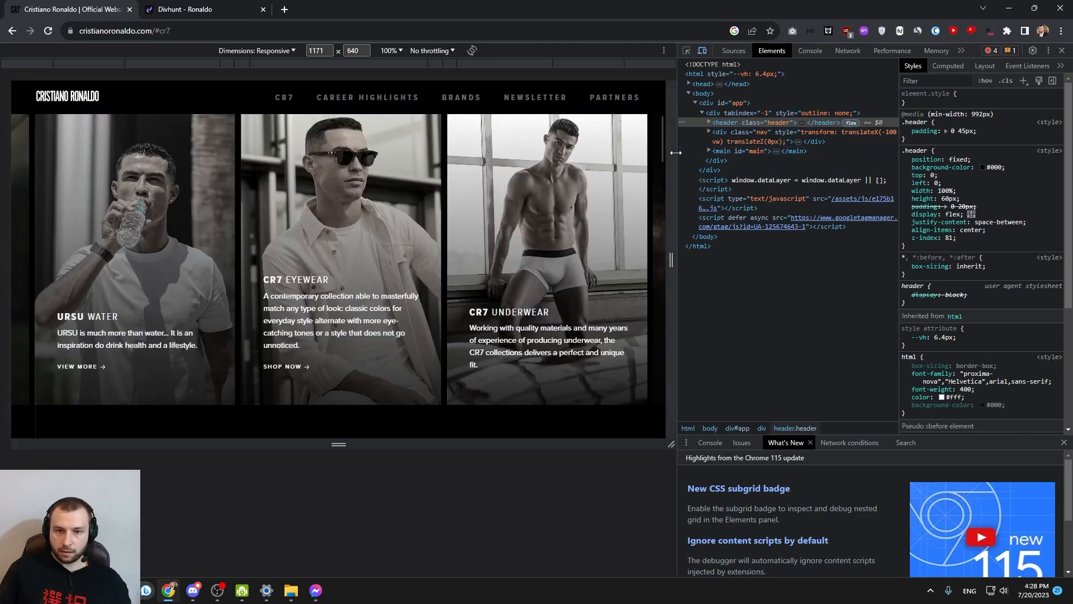
left_click_drag(678, 152, 863, 153)
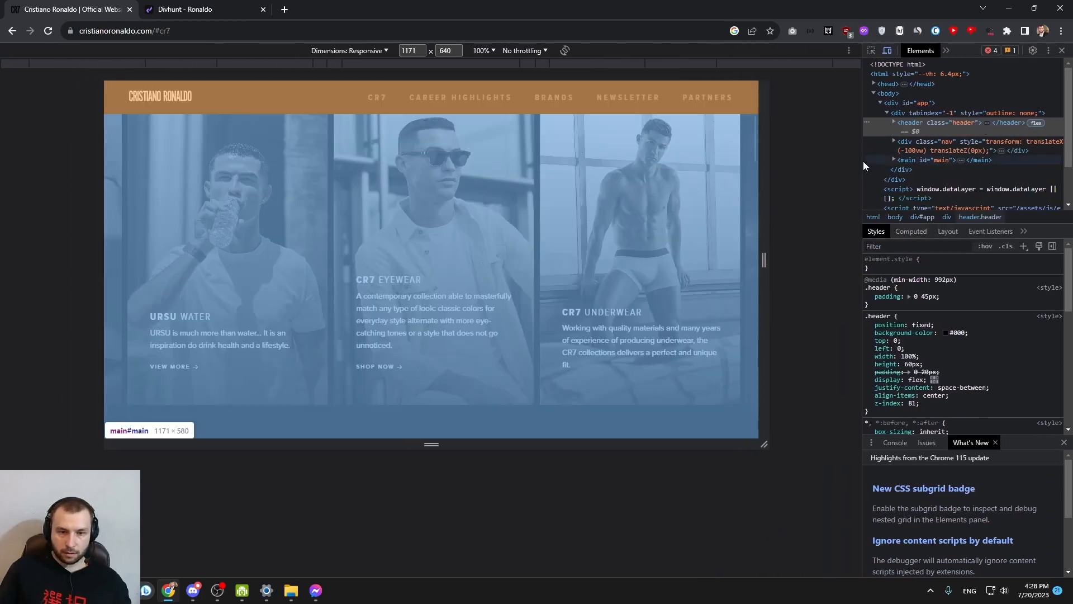
left_click_drag(767, 256, 866, 257)
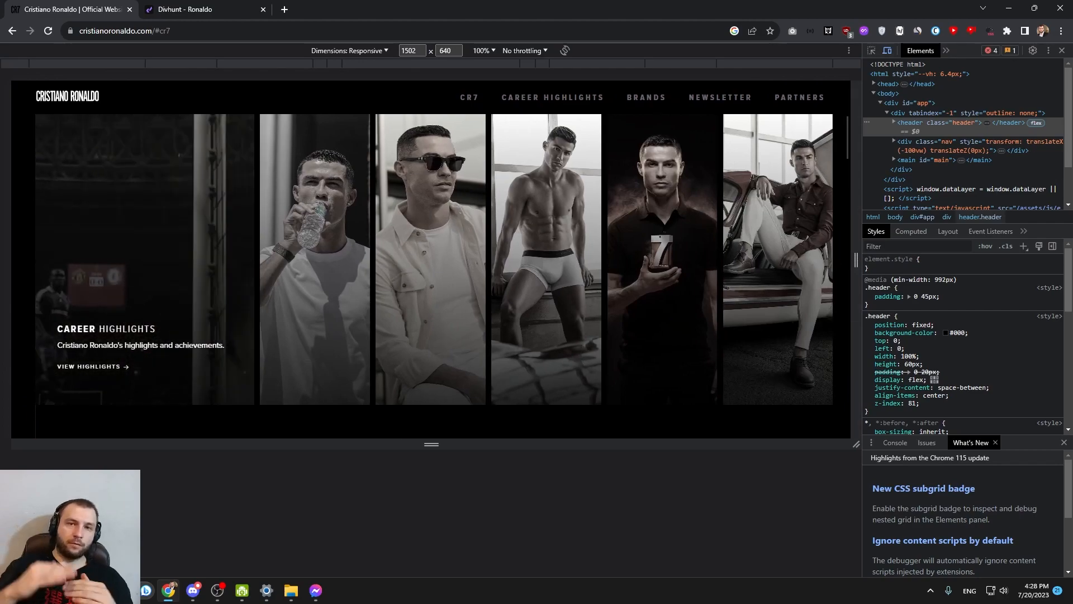
left_click_drag(429, 447, 435, 573)
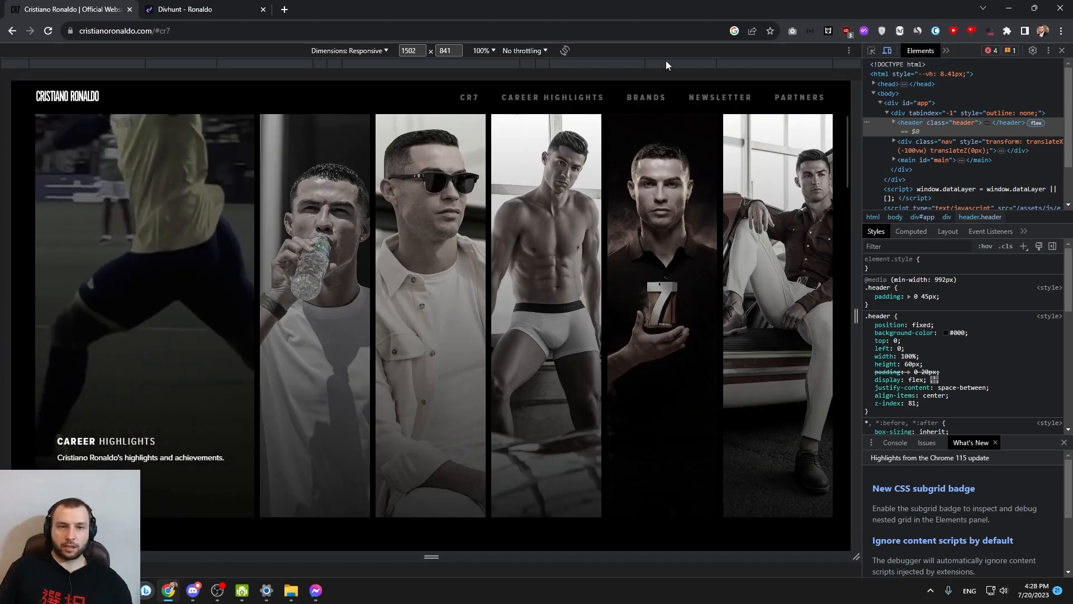
left_click(1062, 50)
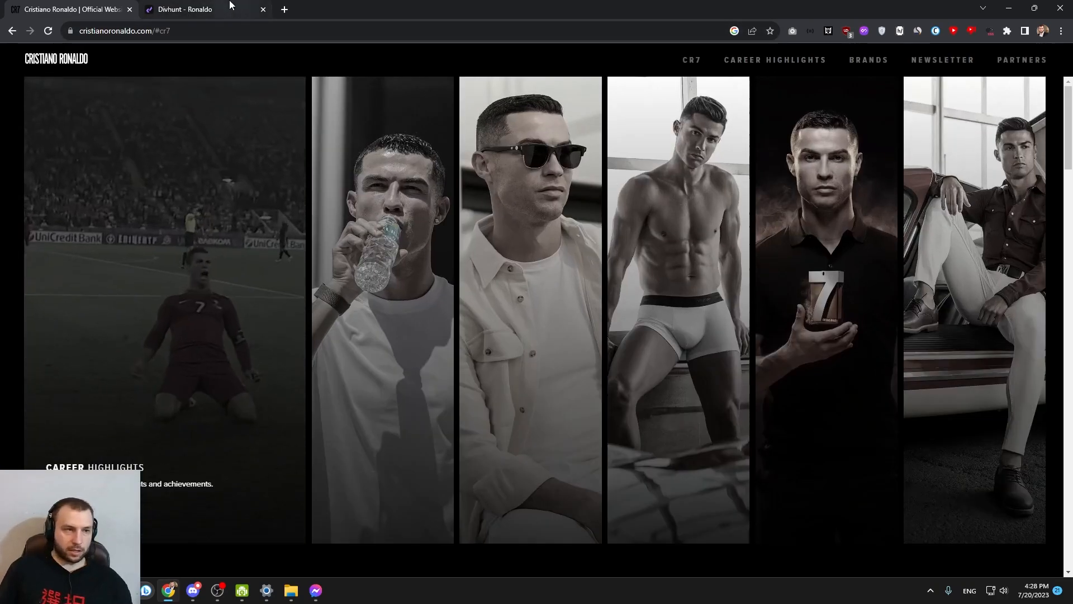
Switch back to the Divhunt builder and check the heights of the Hero section and the navbar
key("ctrl+Tab")
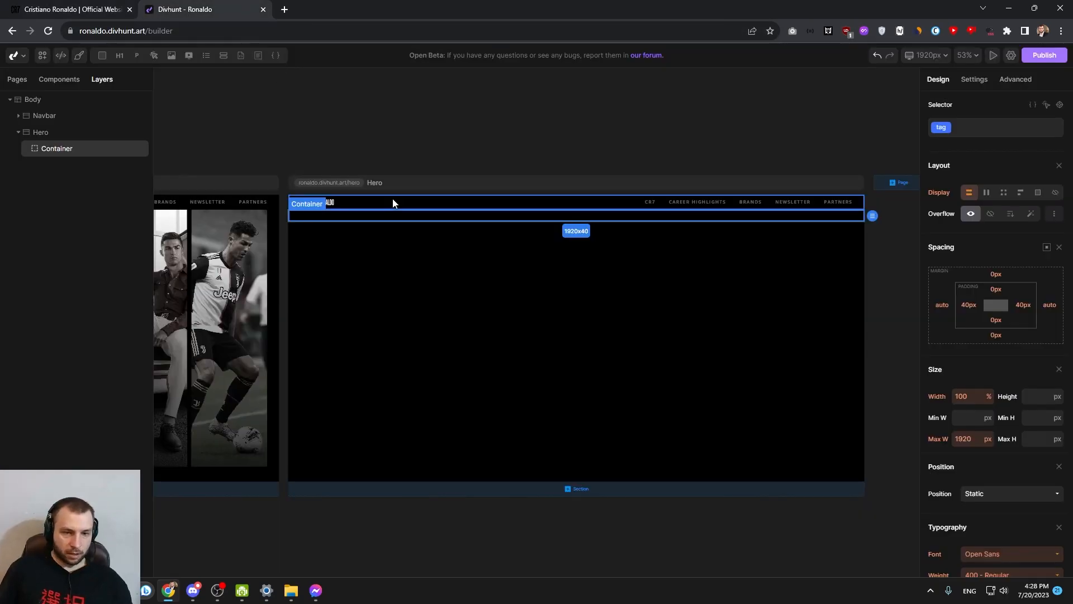
left_click(55, 138)
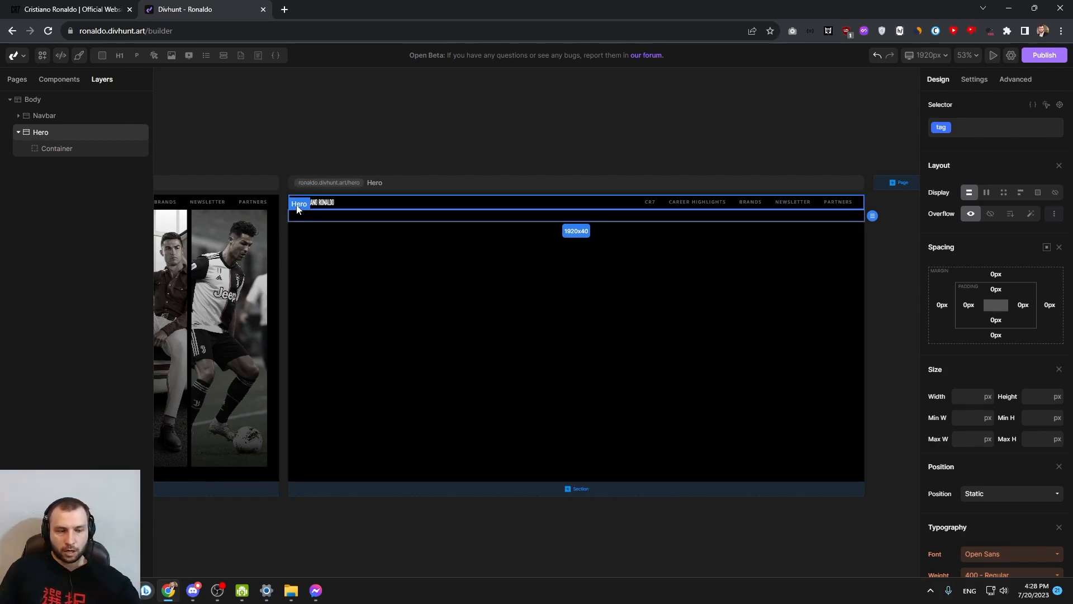
left_click(364, 202)
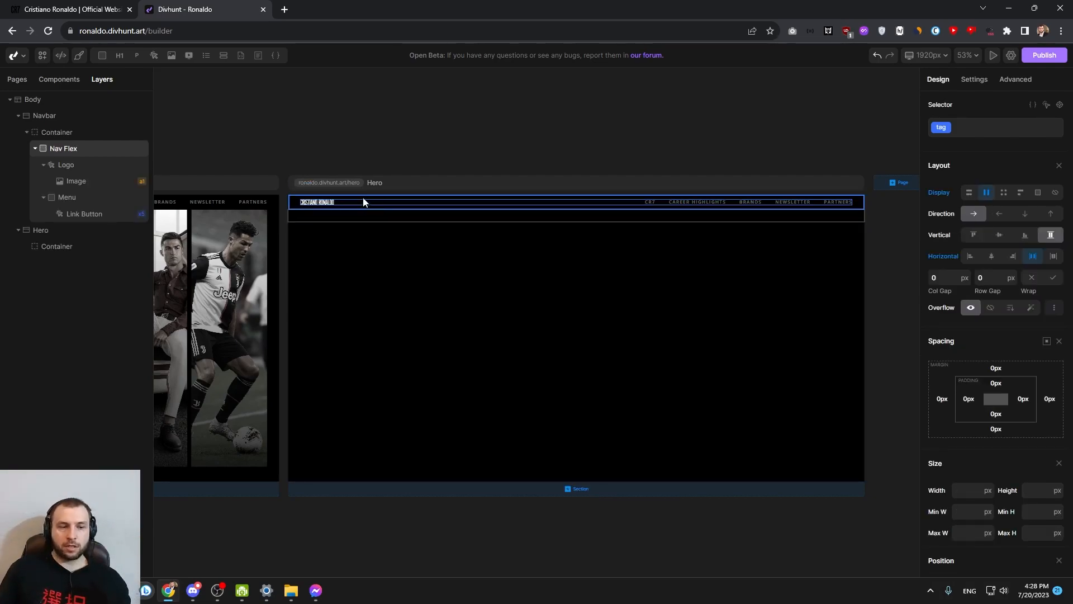
scroll(559, 217, "up", 8)
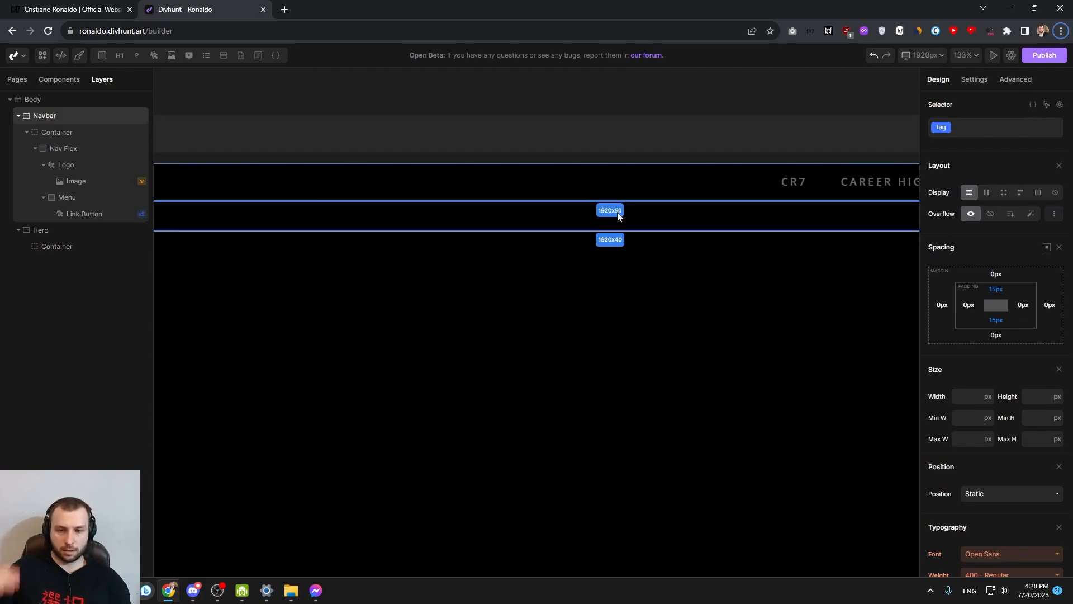
Set the Hero section's height to calc(100vh - 50px) with the unit set to none (-)
left_click(44, 232)
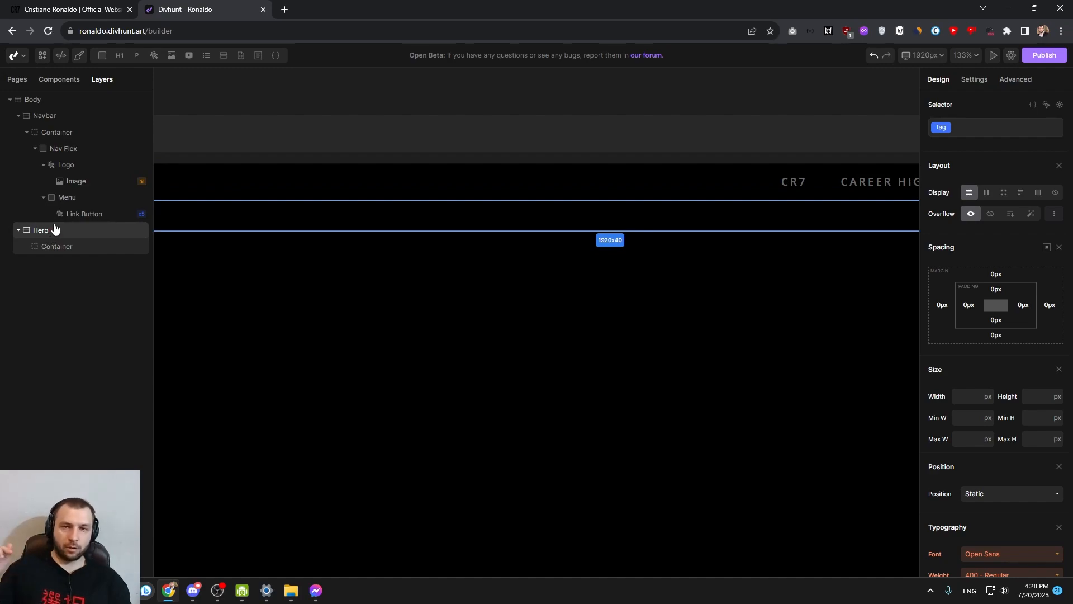
left_click(20, 116)
left_click(42, 134)
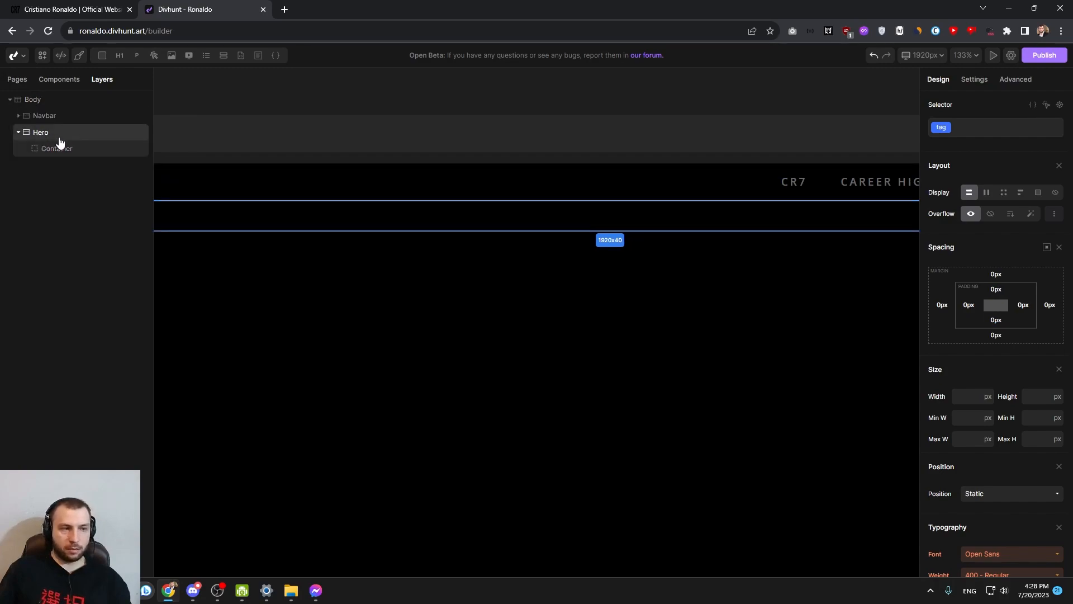
scroll(1007, 235, "down", 3)
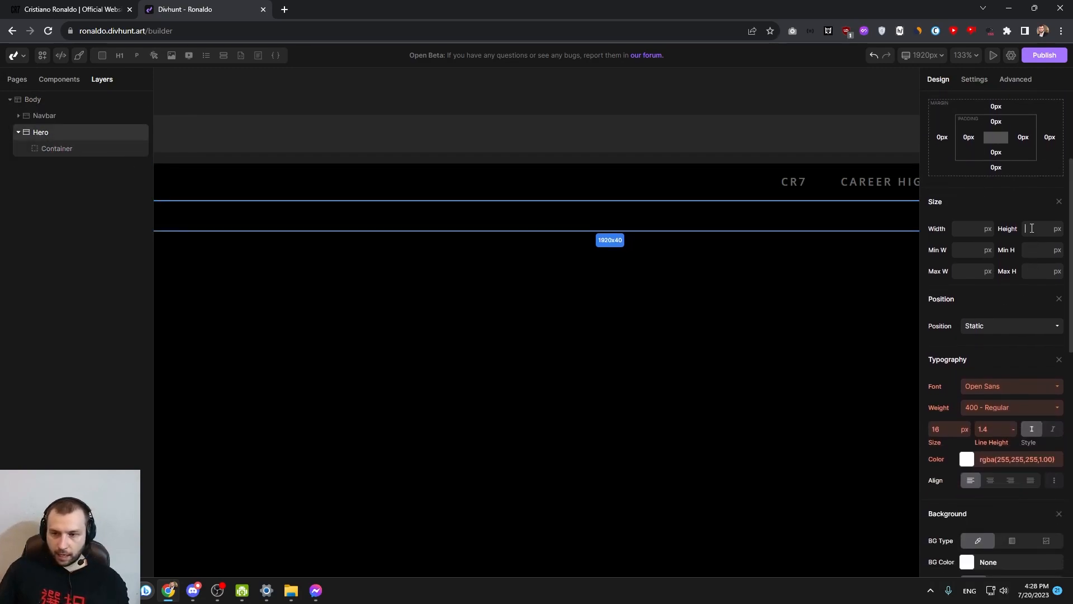
type("cal")
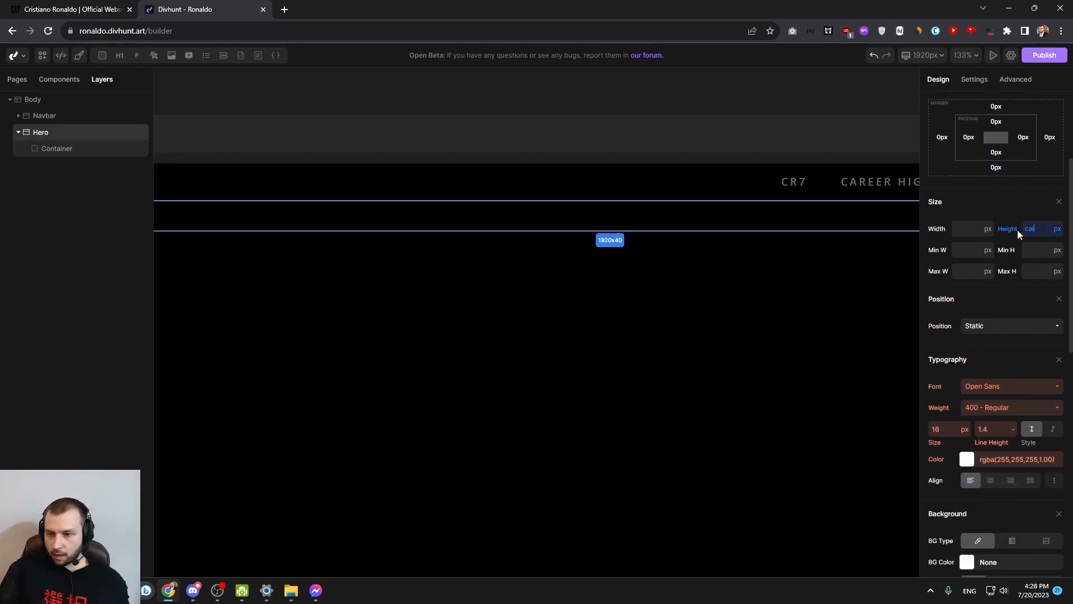
type("c(100")
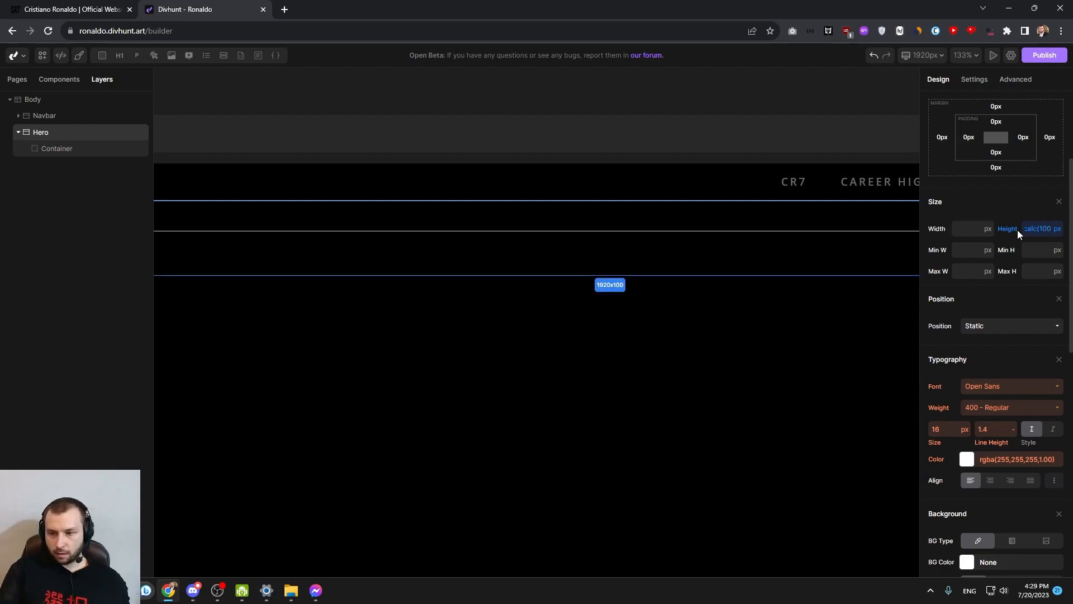
type("vh - 50")
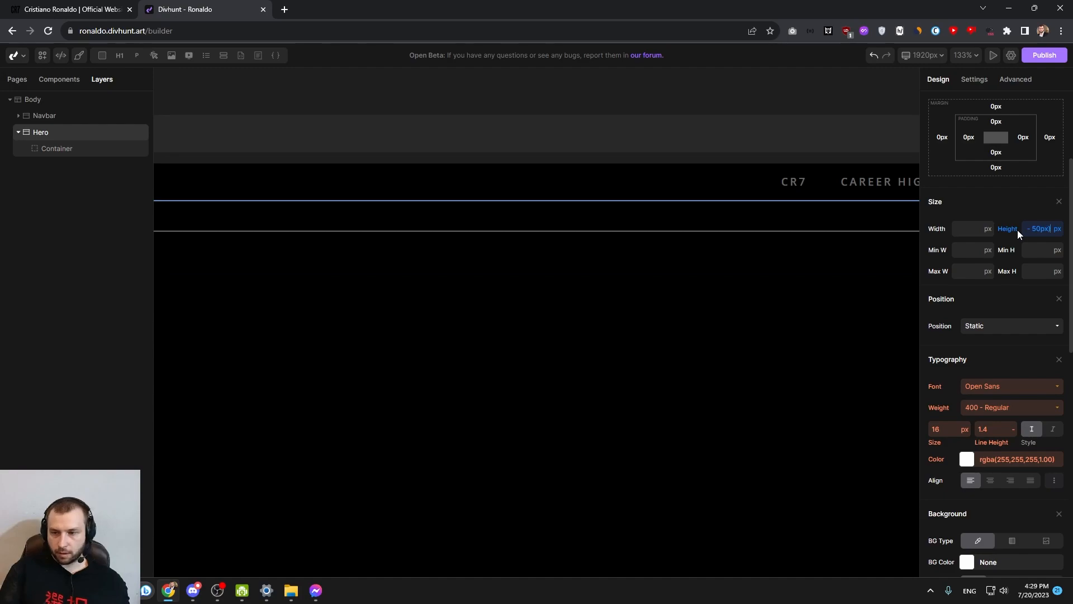
left_click(1057, 229)
left_click(1052, 358)
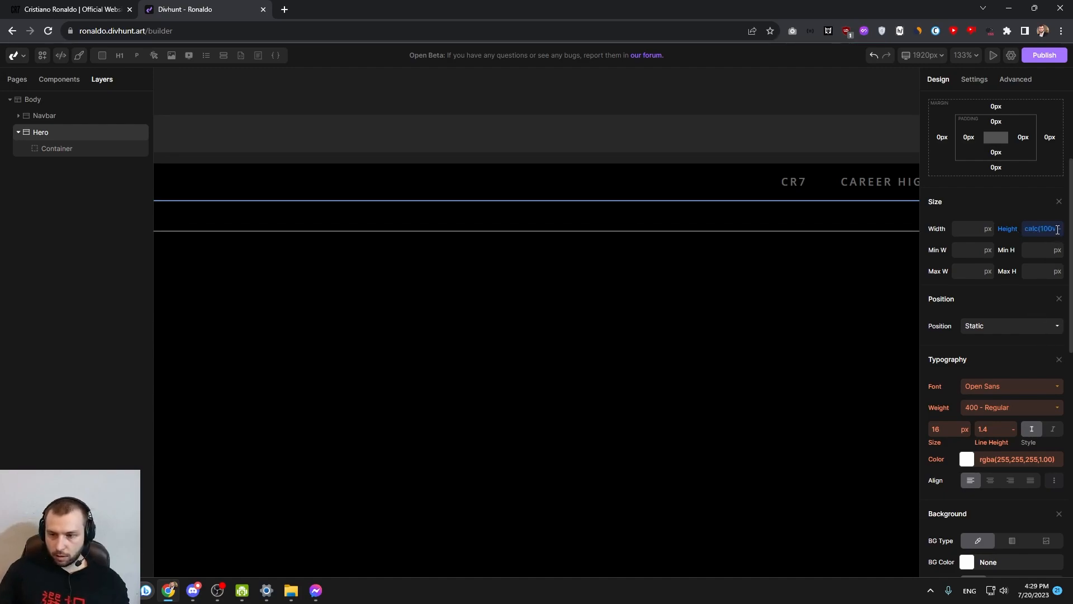
left_click_drag(1034, 231, 1060, 235)
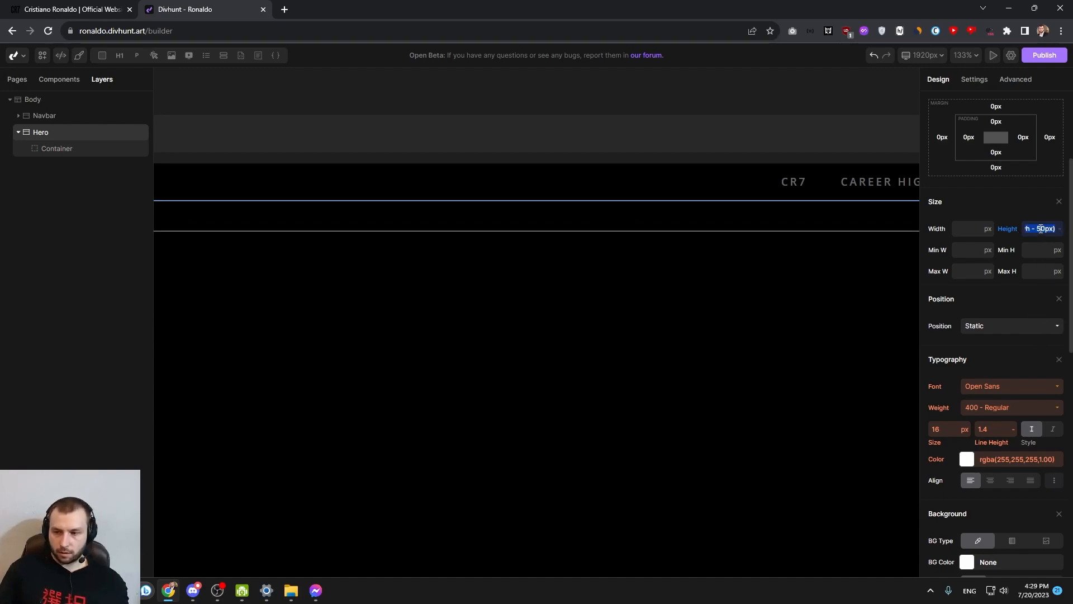
Add a paragraph inside the Hero section's container and set its content to calc(100vh - 50px)
left_click(468, 226)
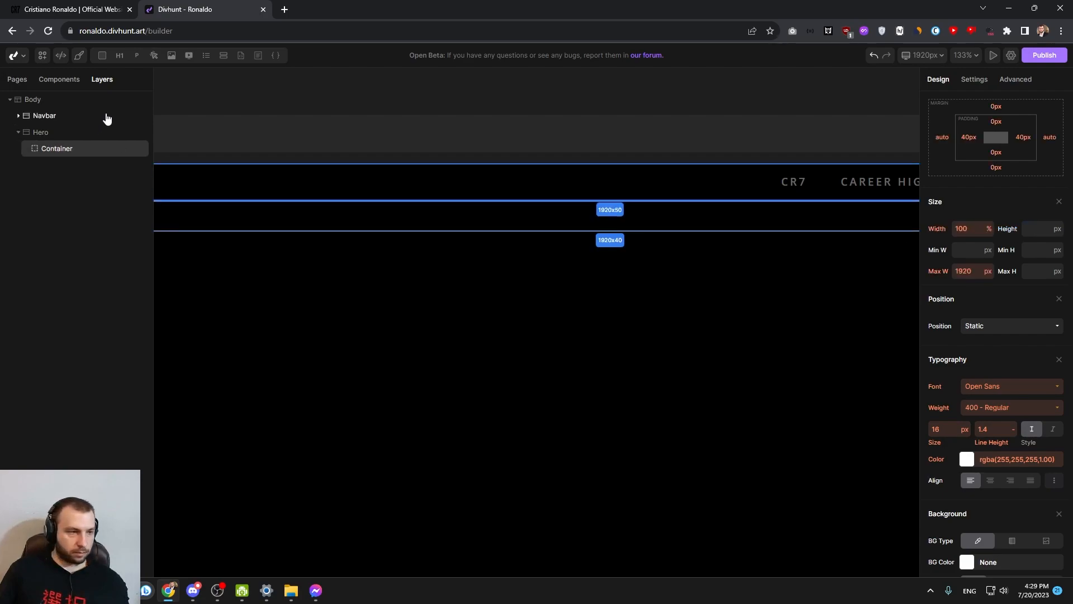
left_click(136, 56)
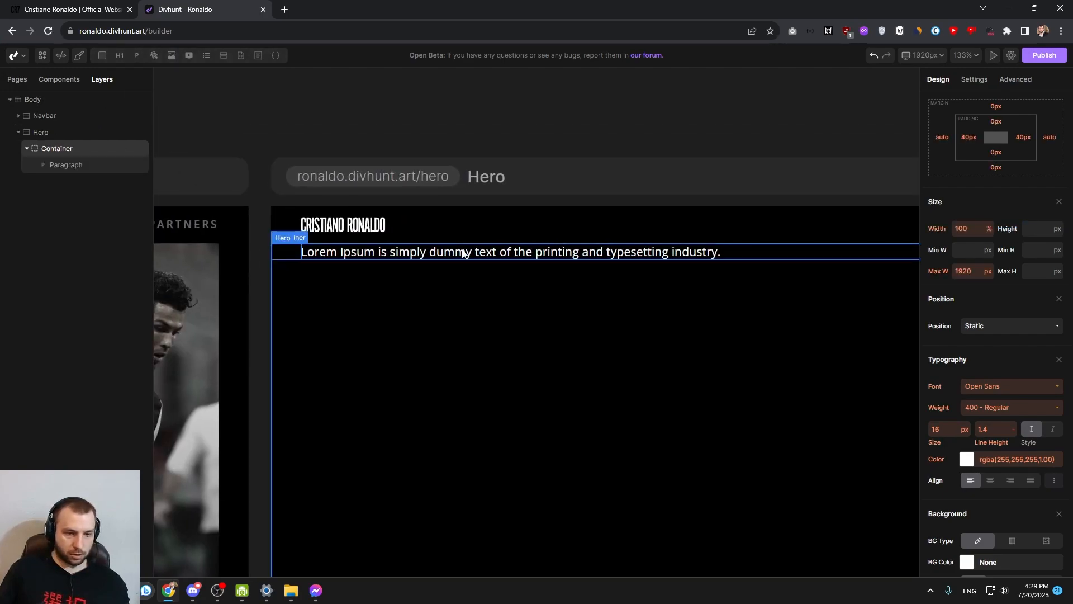
left_click(526, 250)
left_click(986, 87)
key("ctrl+a")
type("calc(100vh - 50px)")
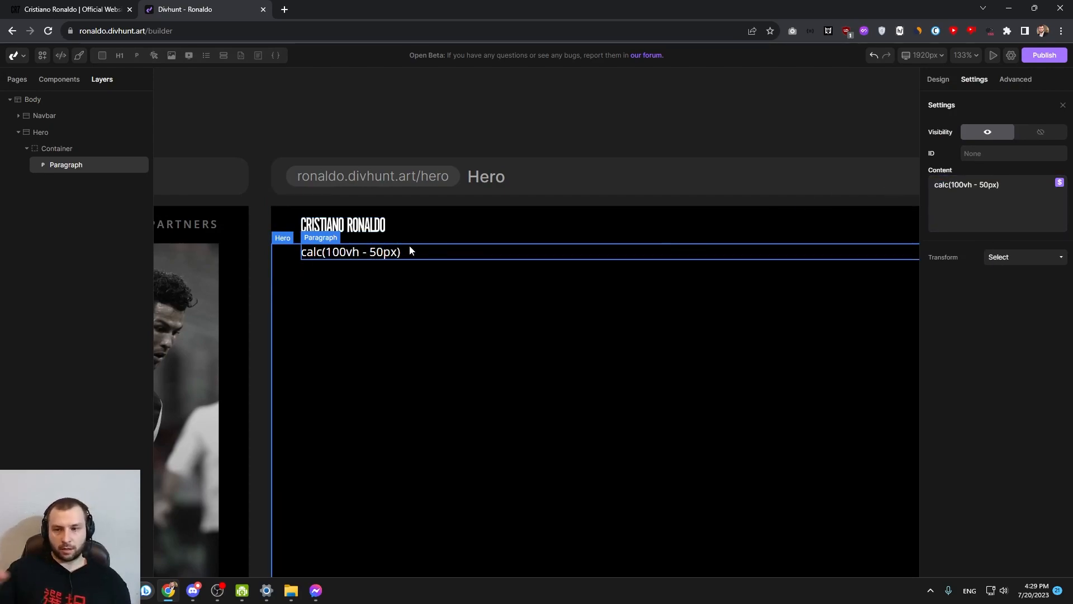
left_click(330, 323)
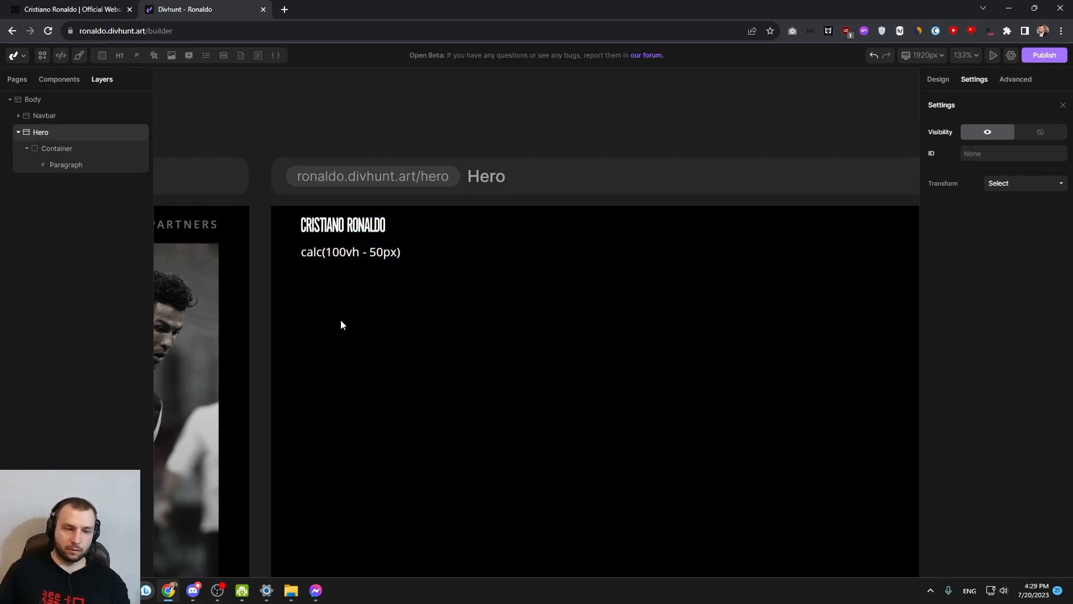
Clear the text of the paragraph in the Hero container and remove the paragraph
scroll(338, 324, "down", 10)
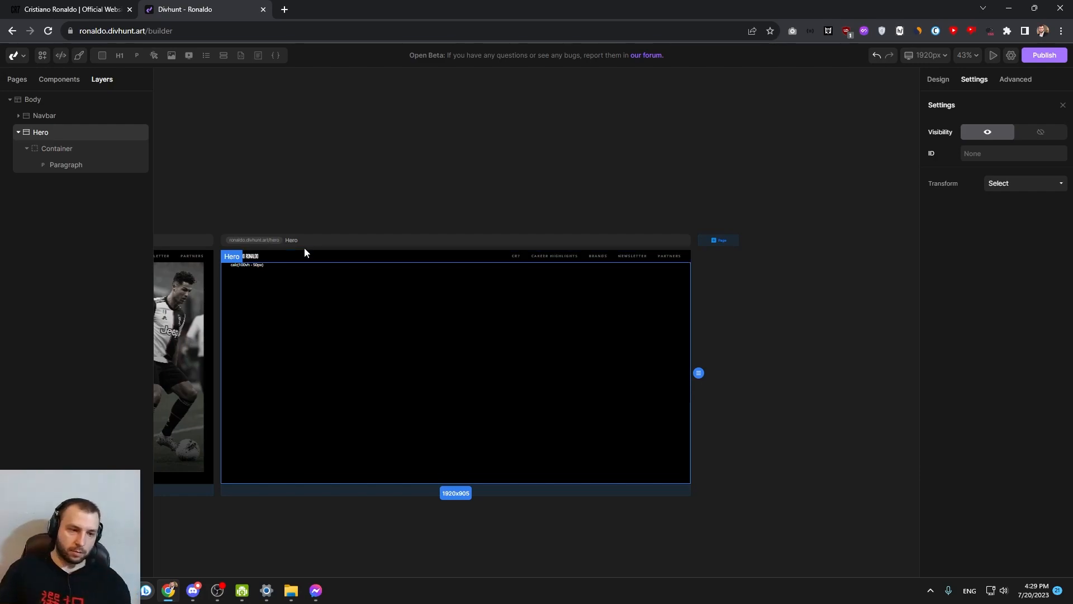
left_click(254, 266)
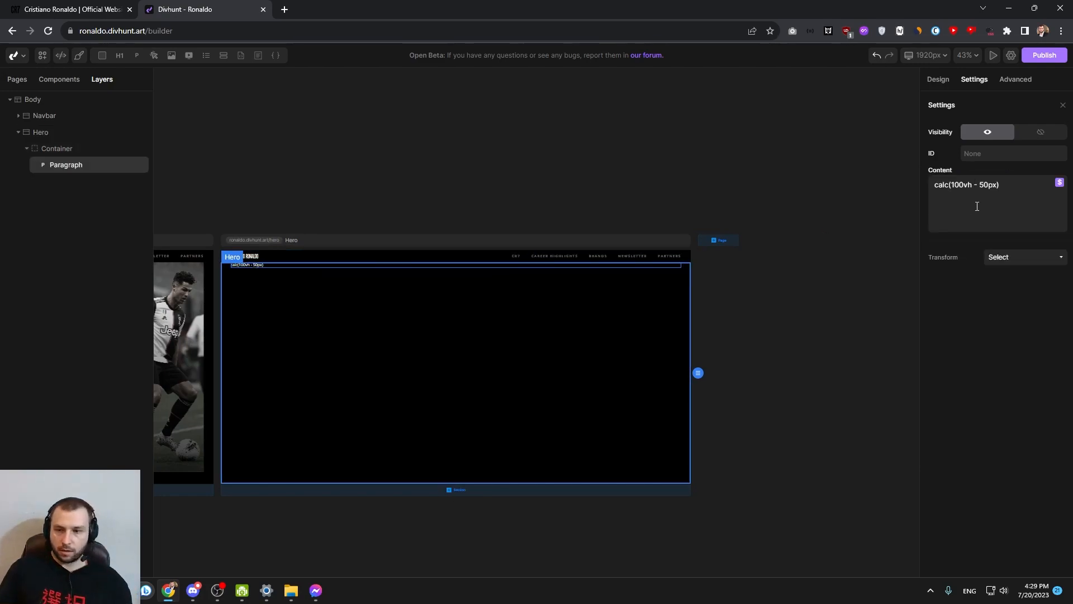
left_click_drag(376, 301, 640, 268)
left_click(512, 268)
left_click(66, 162)
left_click(49, 148)
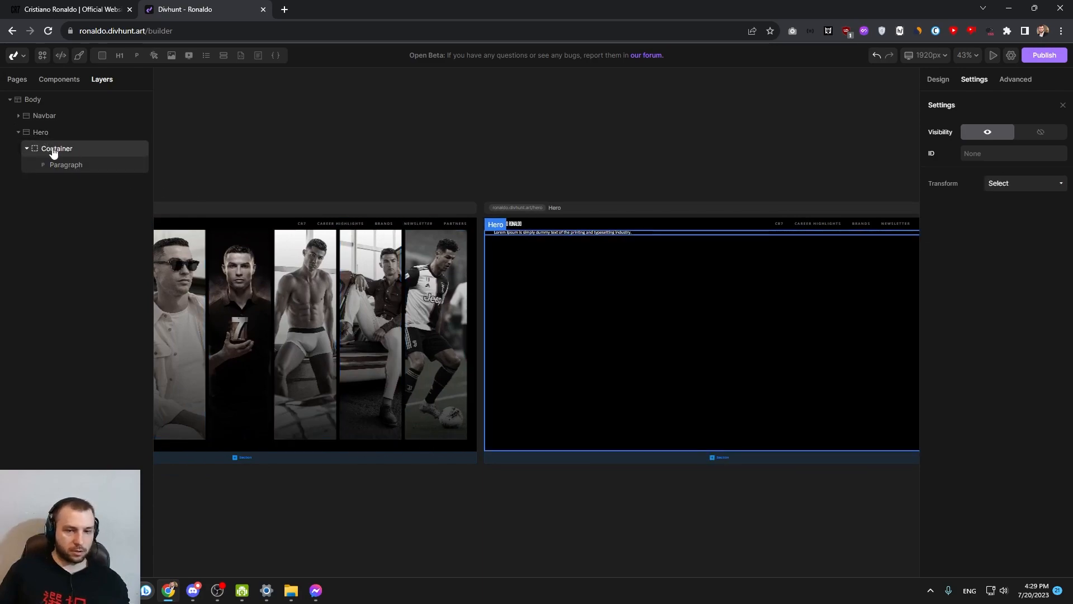
right_click(66, 166)
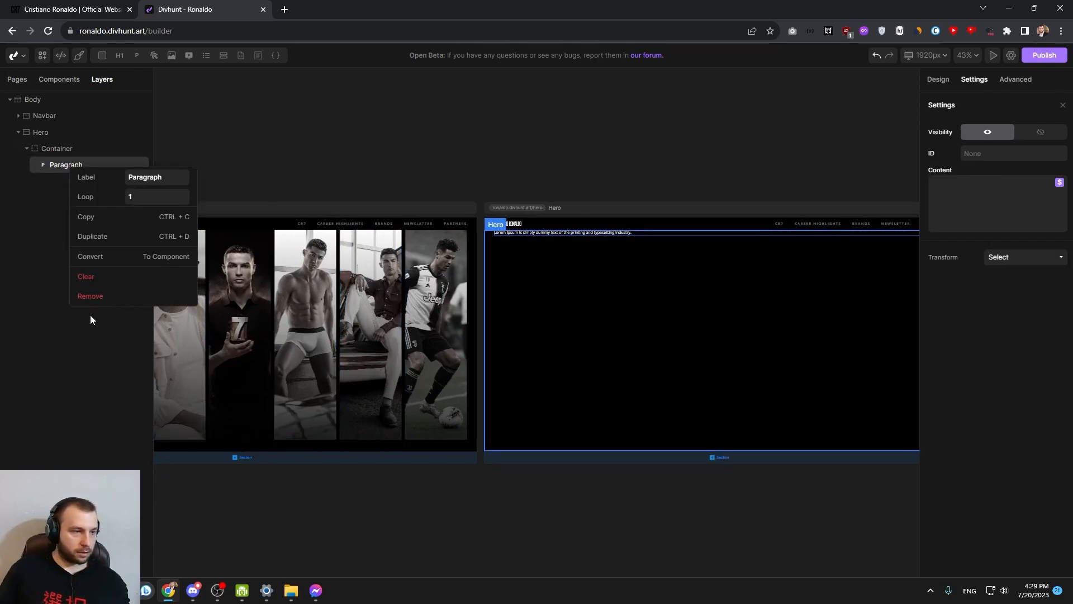
left_click(92, 298)
Add a div inside the Hero section's container and label it Slider
left_click(67, 147)
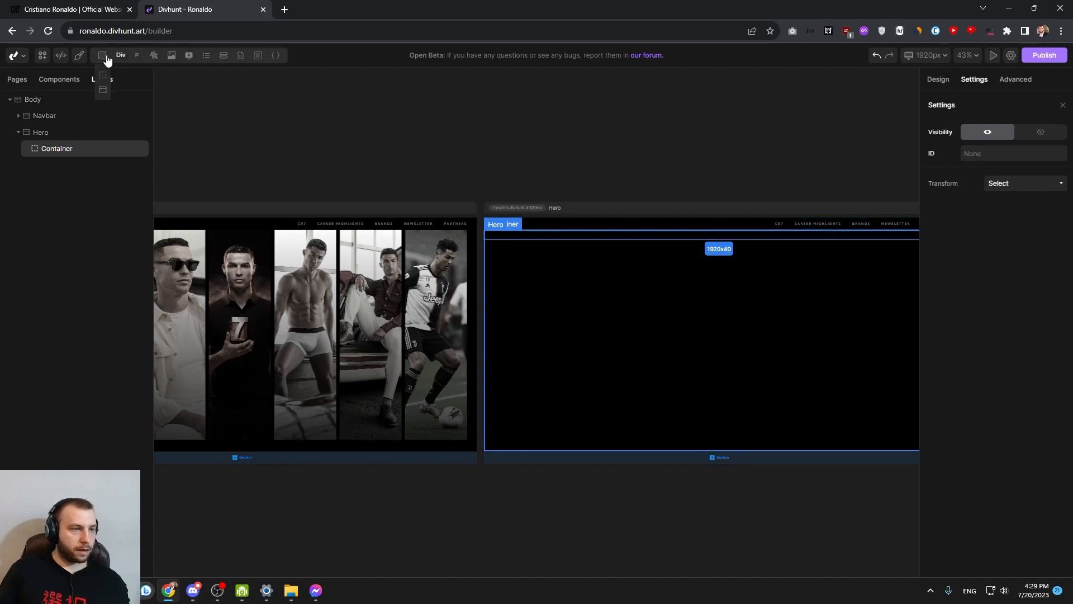
left_click(102, 54)
left_click(55, 165)
right_click(62, 168)
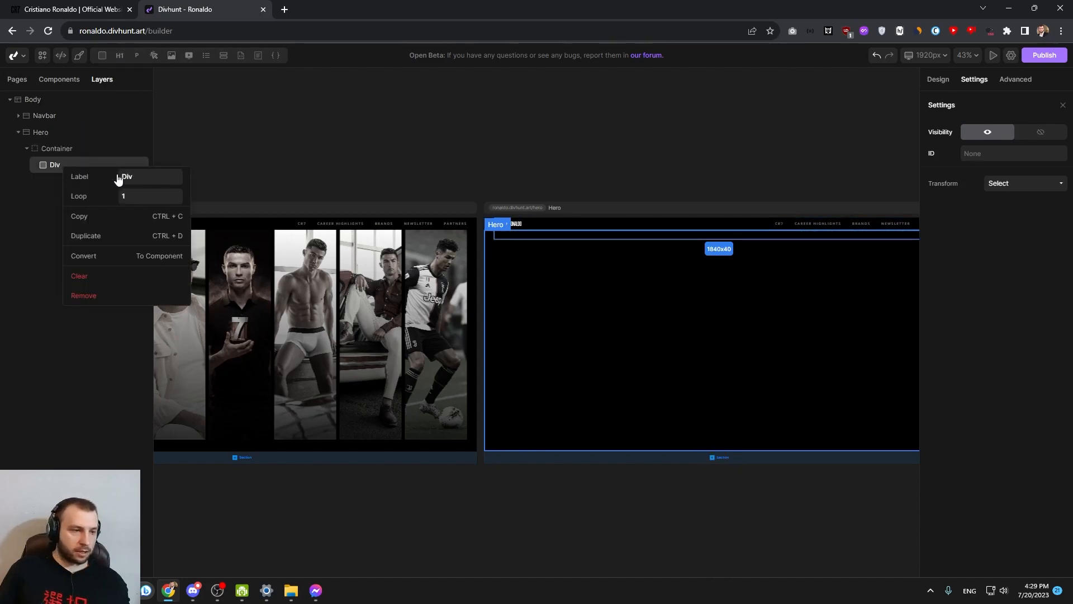
key("Return")
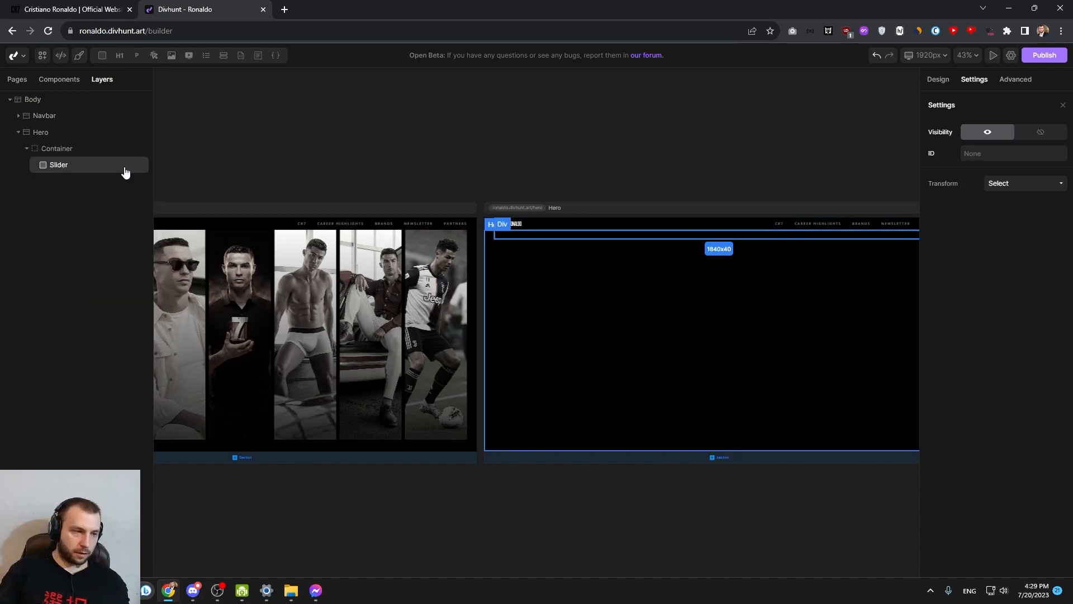
Add a div inside the Slider and label it Slider Wrapper
left_click(102, 55)
right_click(76, 182)
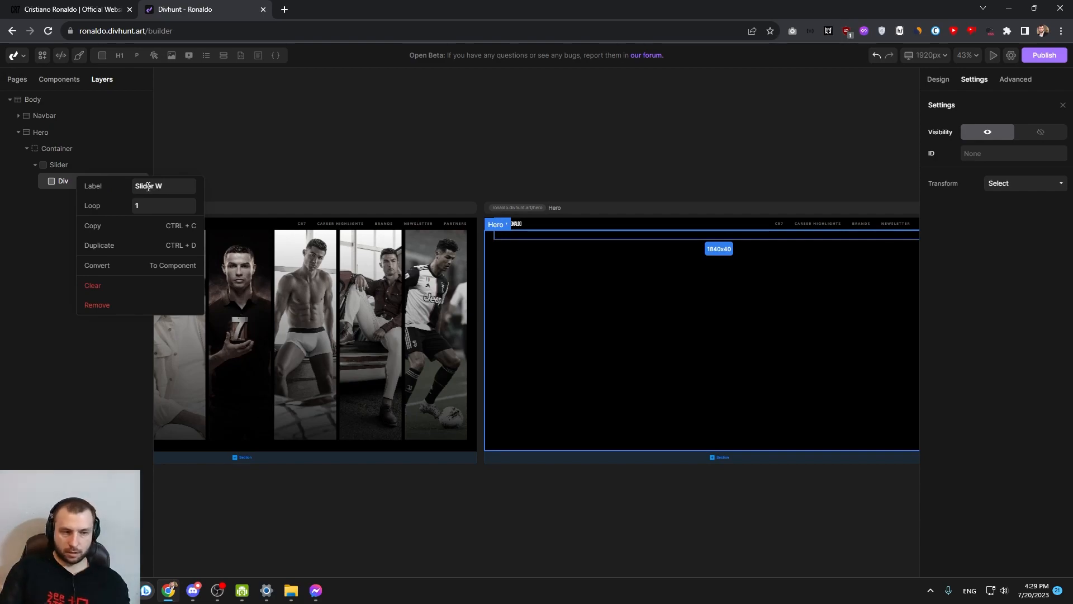
type("er")
key("Return")
Add a div inside the Slider Wrapper and label it Slide
left_click(102, 55)
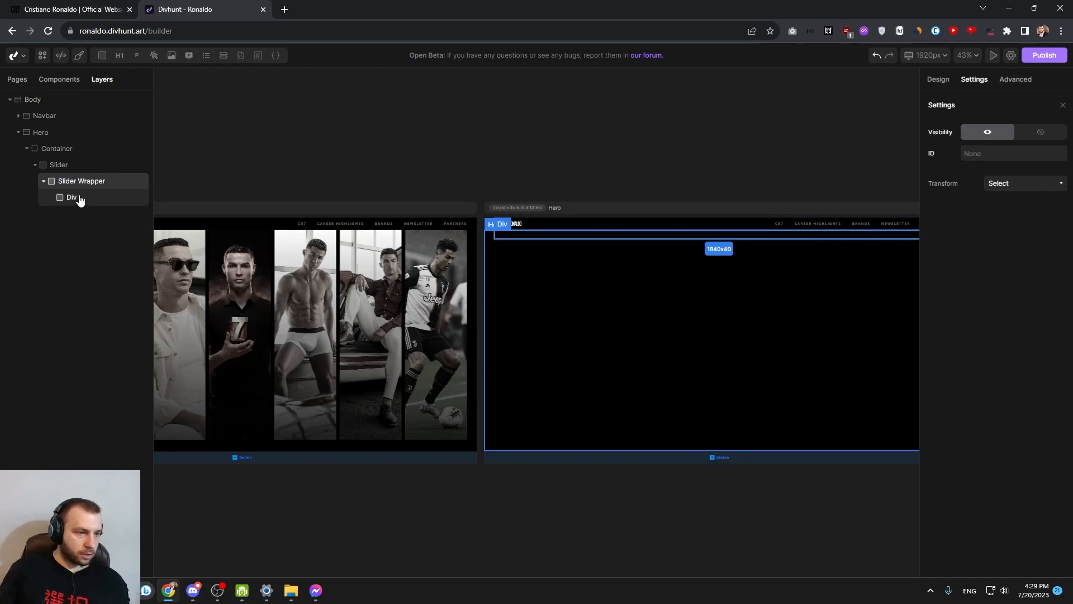
right_click(79, 199)
type("Slide")
key("Return")
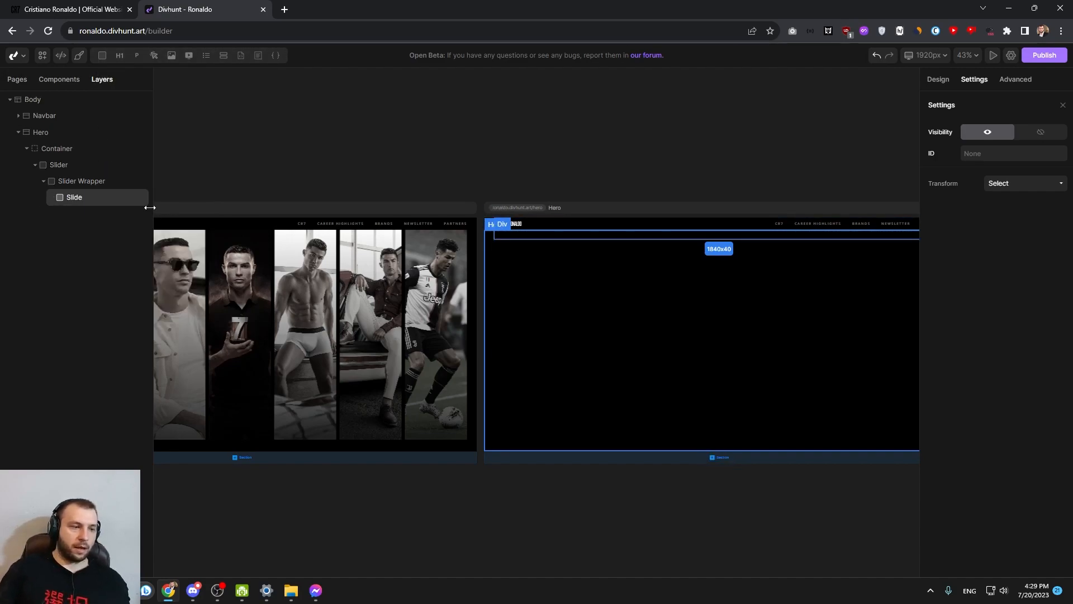
Add an image element inside the Slide and label it BG Image
left_click_drag(380, 332, 674, 301)
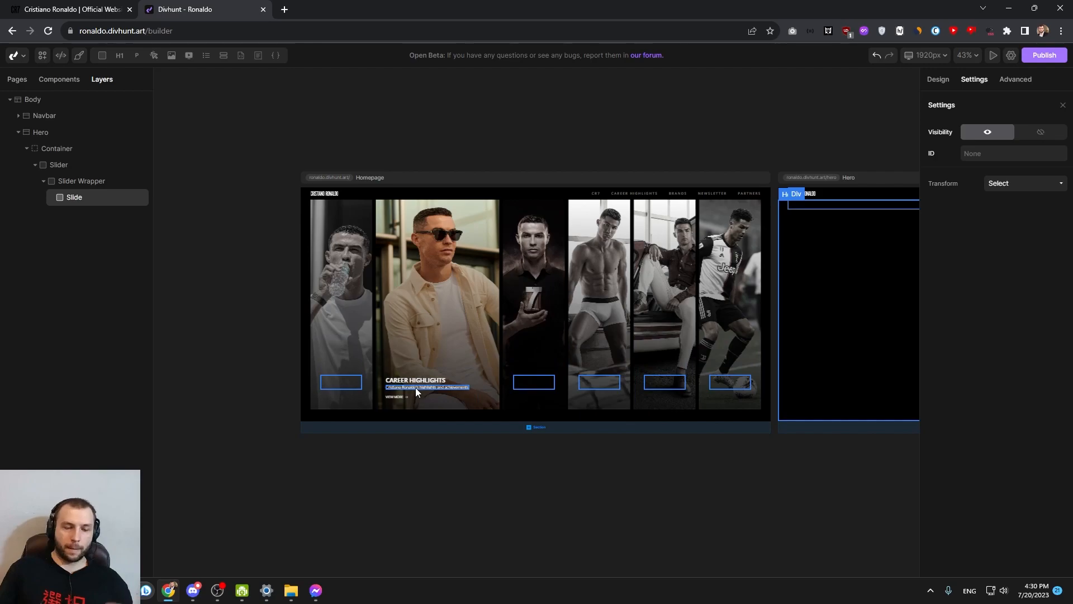
left_click_drag(745, 270, 499, 277)
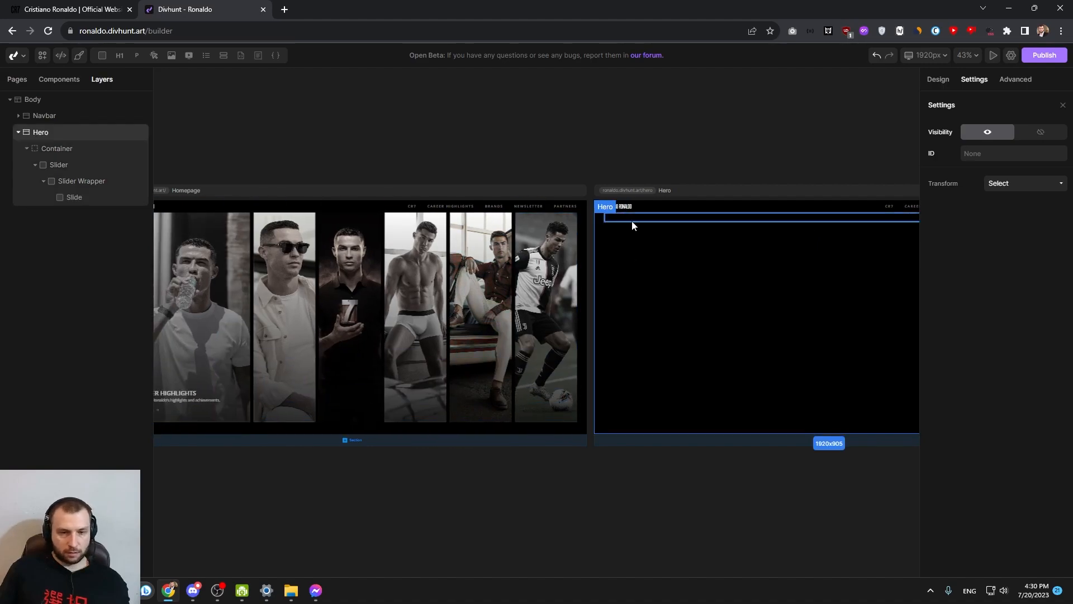
left_click(172, 55)
left_click(79, 214)
right_click(82, 214)
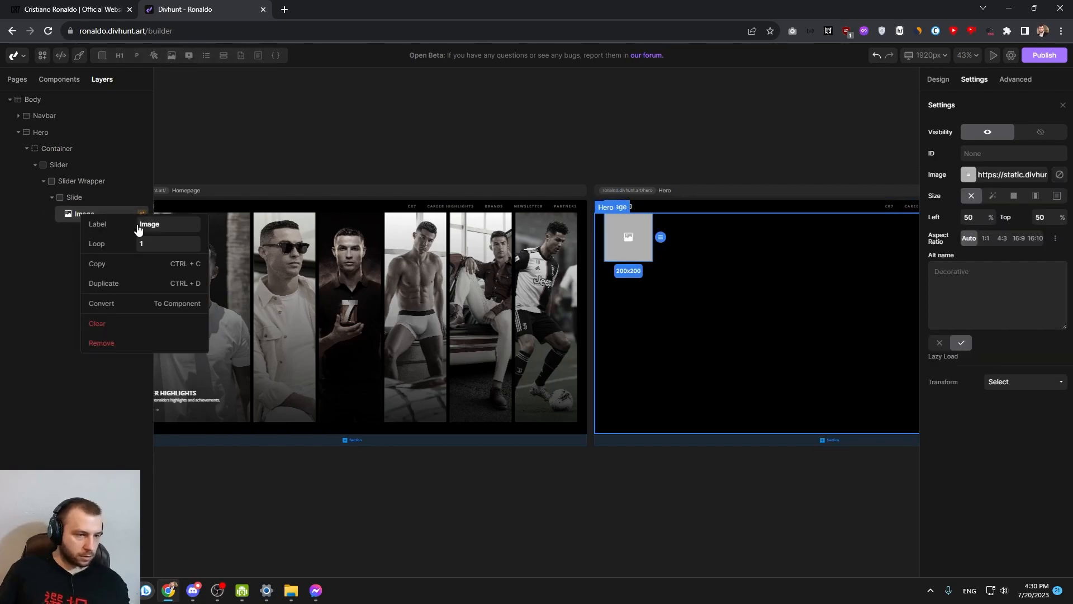
type("BG I")
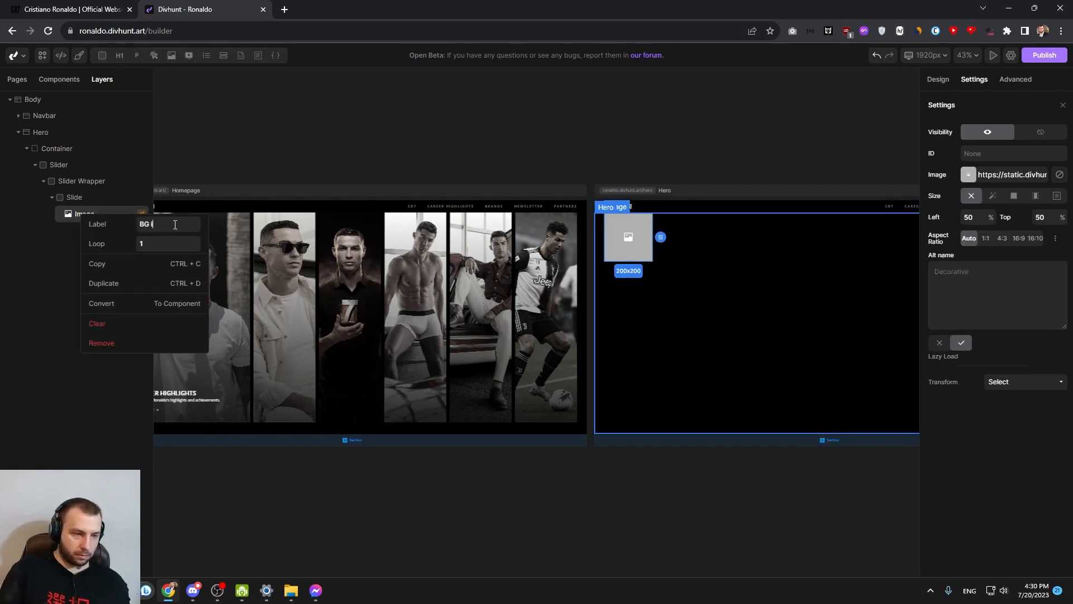
type("mage")
key("Return")
Add a div inside the Slide, alongside the BG Image, and label it Content
left_click(74, 196)
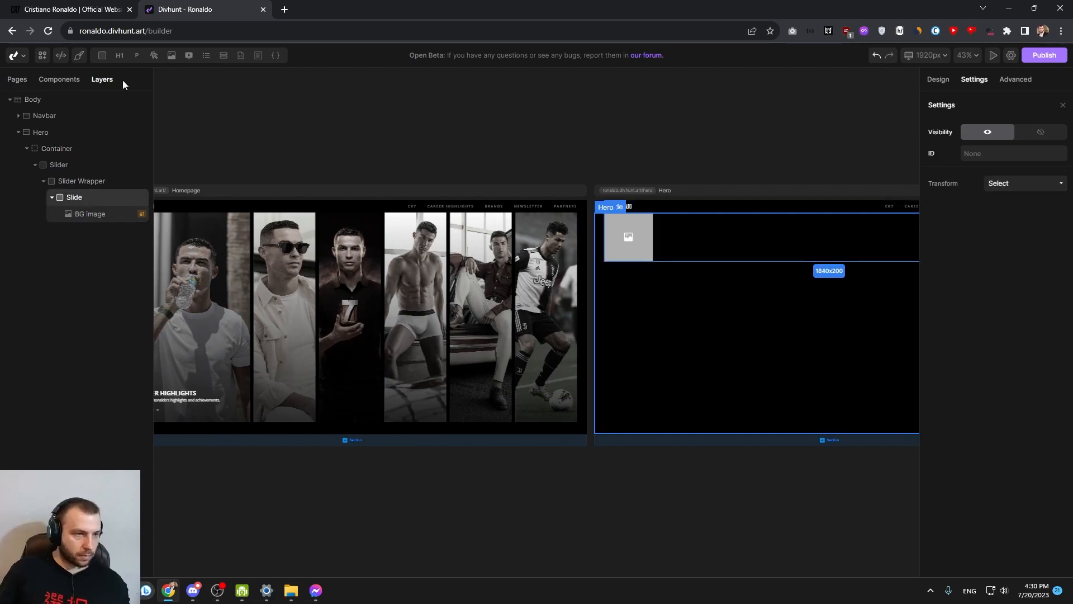
left_click(104, 59)
right_click(73, 229)
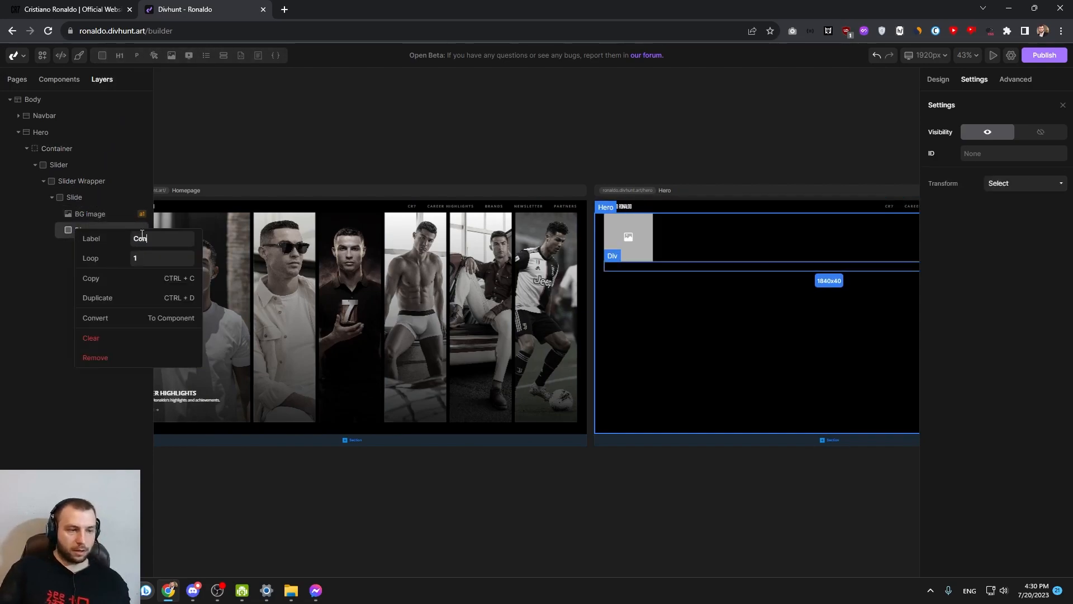
key("Return")
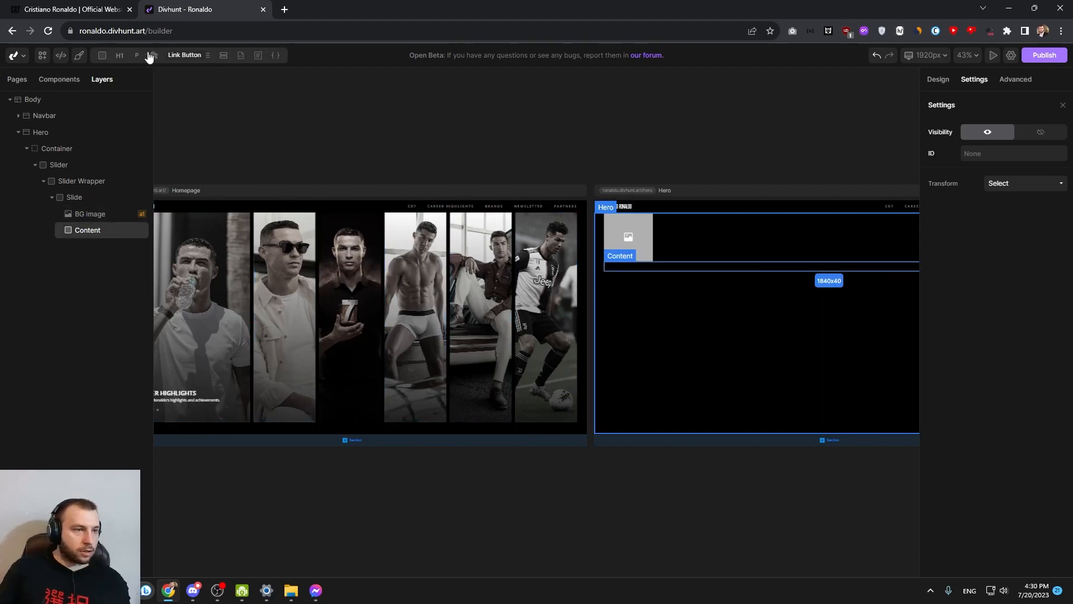
Add an H2 heading and a paragraph inside the Content div
left_click(119, 75)
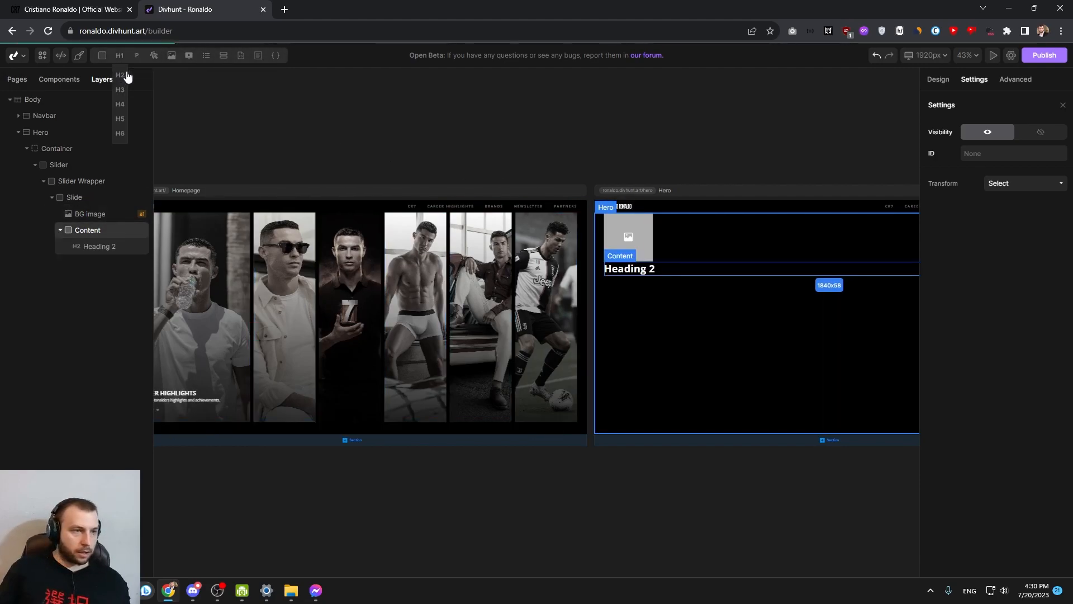
left_click(138, 58)
scroll(763, 281, "up", 4)
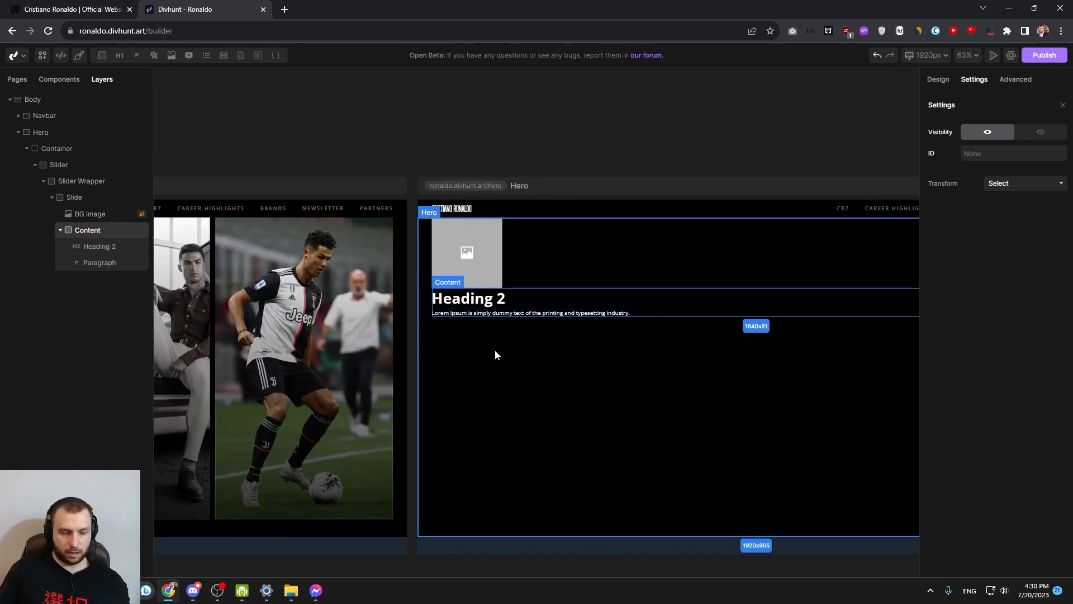
Examine the new slide's elements on the Hero page and how the Slider and Slider Wrapper enclose them
left_click_drag(520, 284, 545, 383)
scroll(511, 357, "up", 5)
left_click(503, 325)
scroll(601, 314, "down", 4)
left_click(582, 332)
left_click(515, 323)
left_click(77, 180)
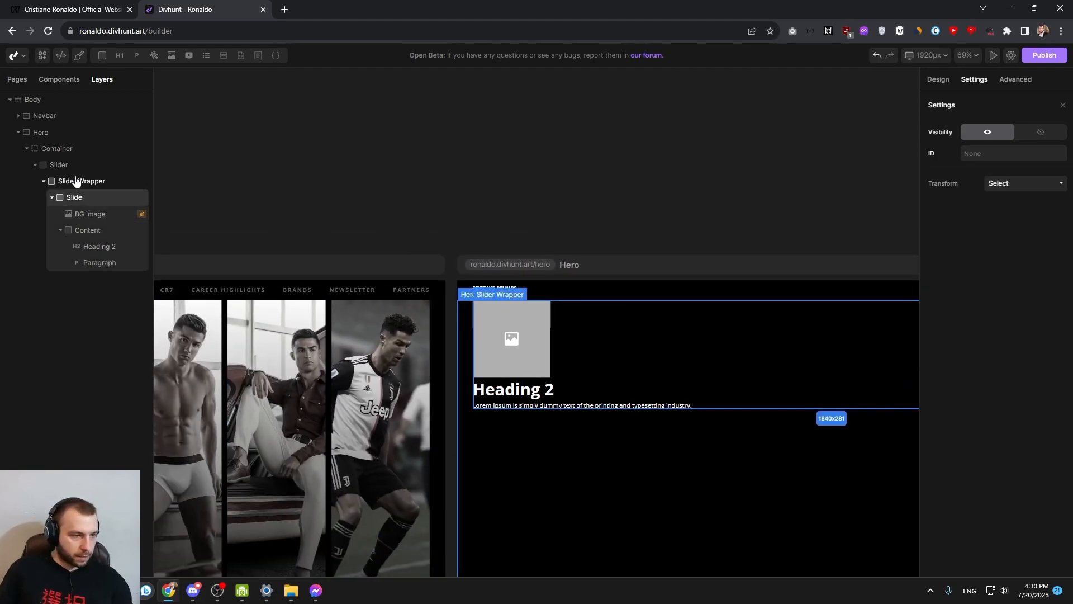
left_click(60, 166)
left_click(77, 180)
scroll(491, 256, "down", 4)
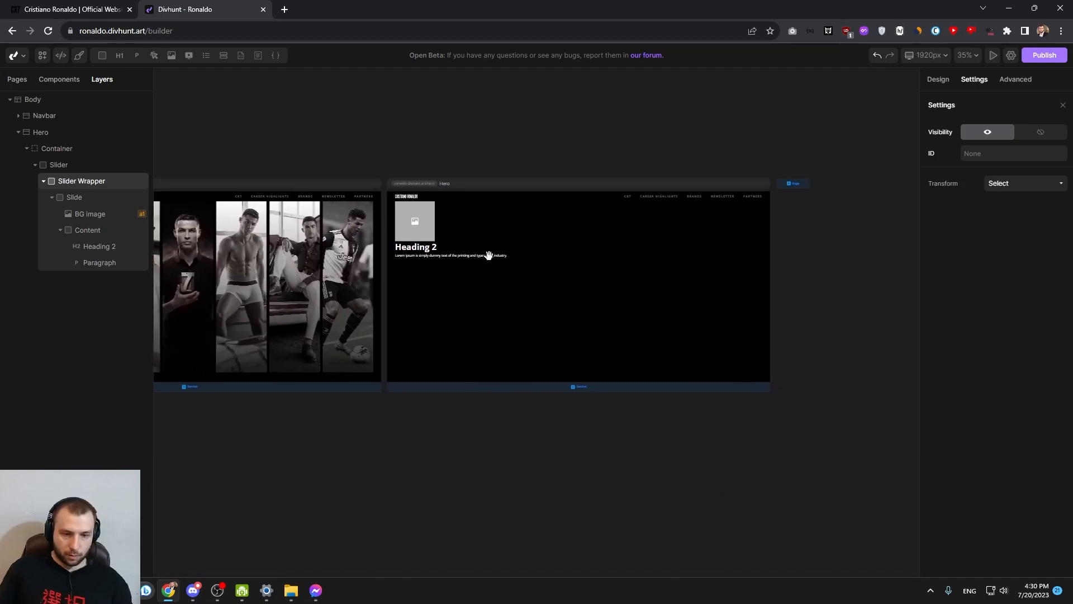
Set the Slide's loop count to 6
left_click(940, 80)
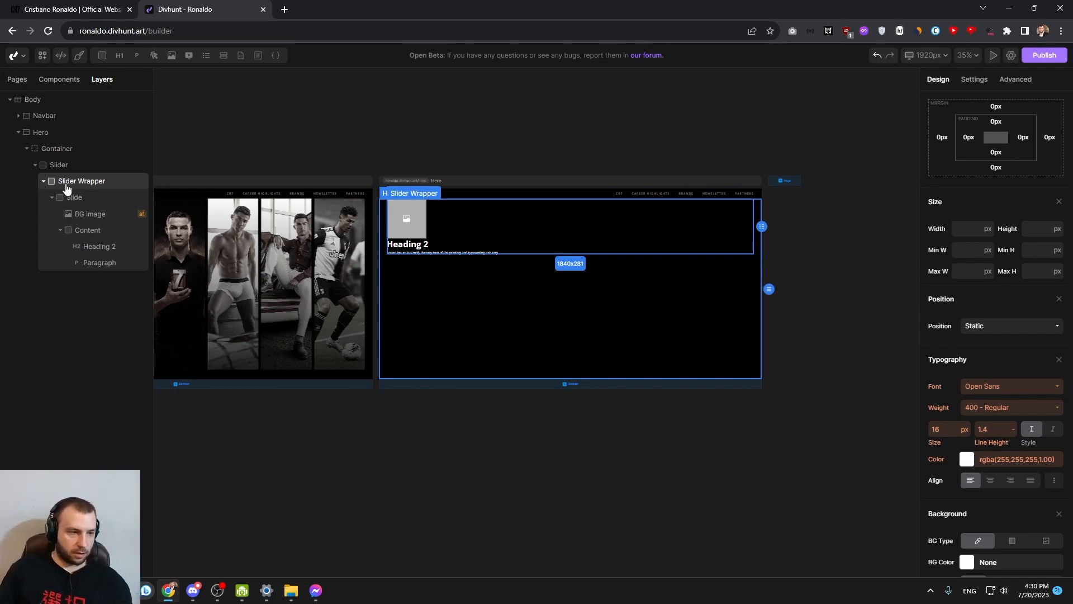
right_click(72, 200)
double_click(139, 223)
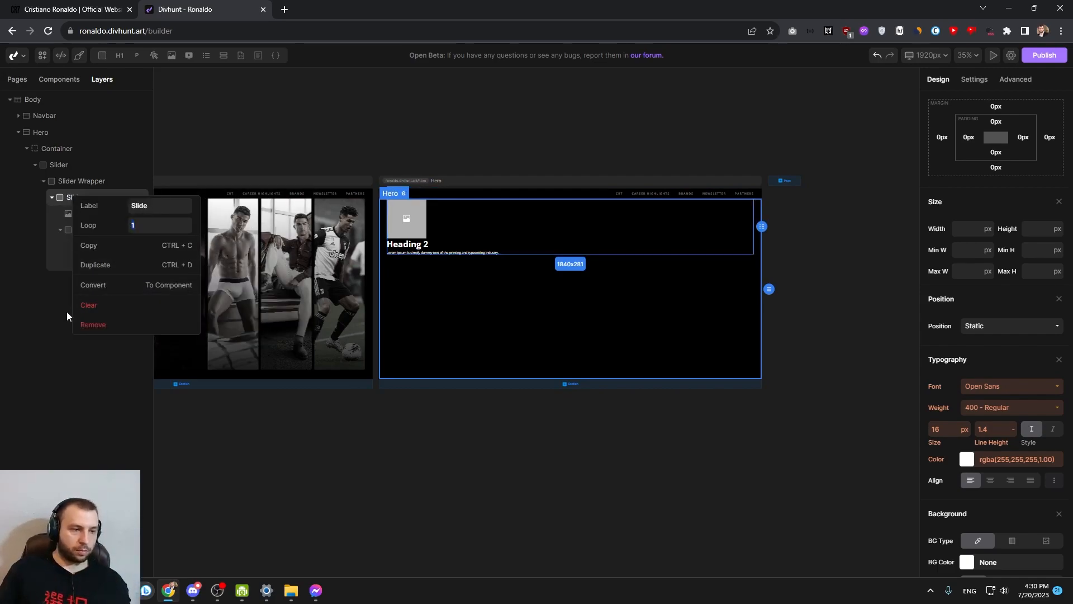
left_click(49, 344)
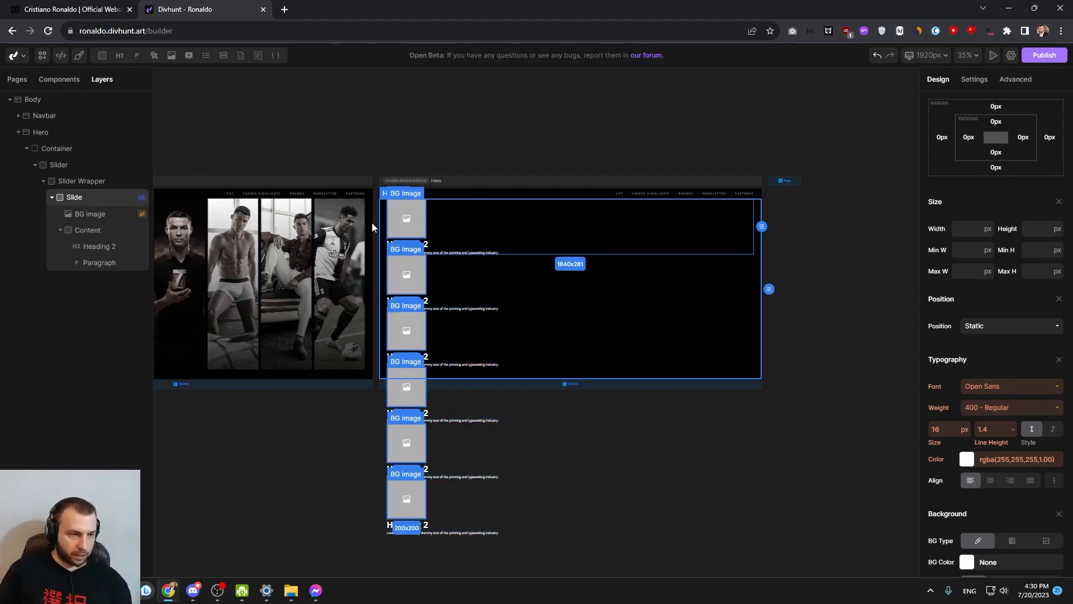
Set the Slider Wrapper's display to flex so the slides line up in a row
left_click(76, 182)
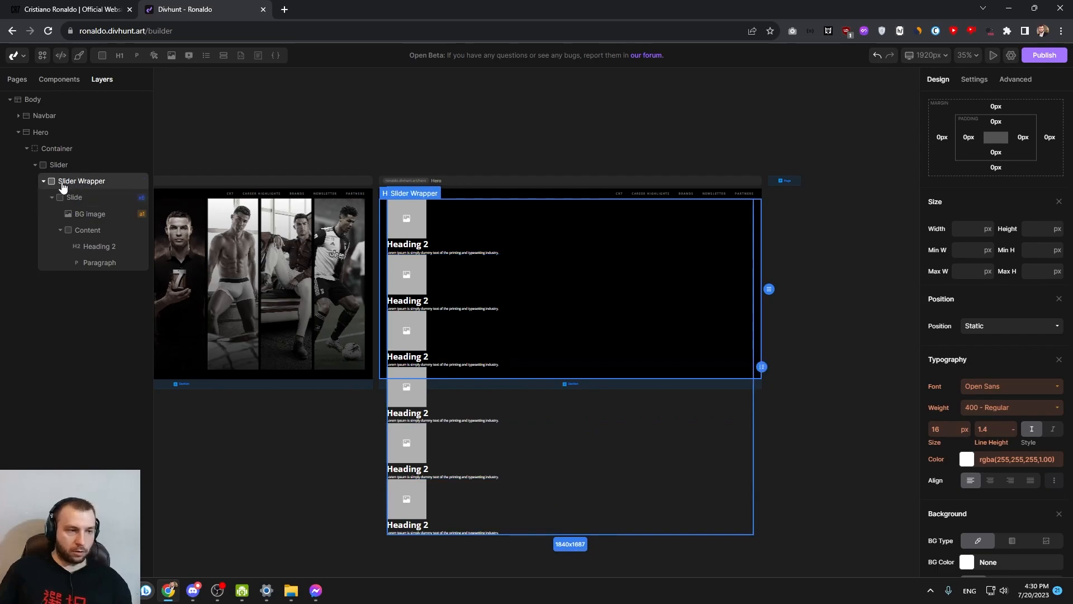
scroll(992, 229, "up", 3)
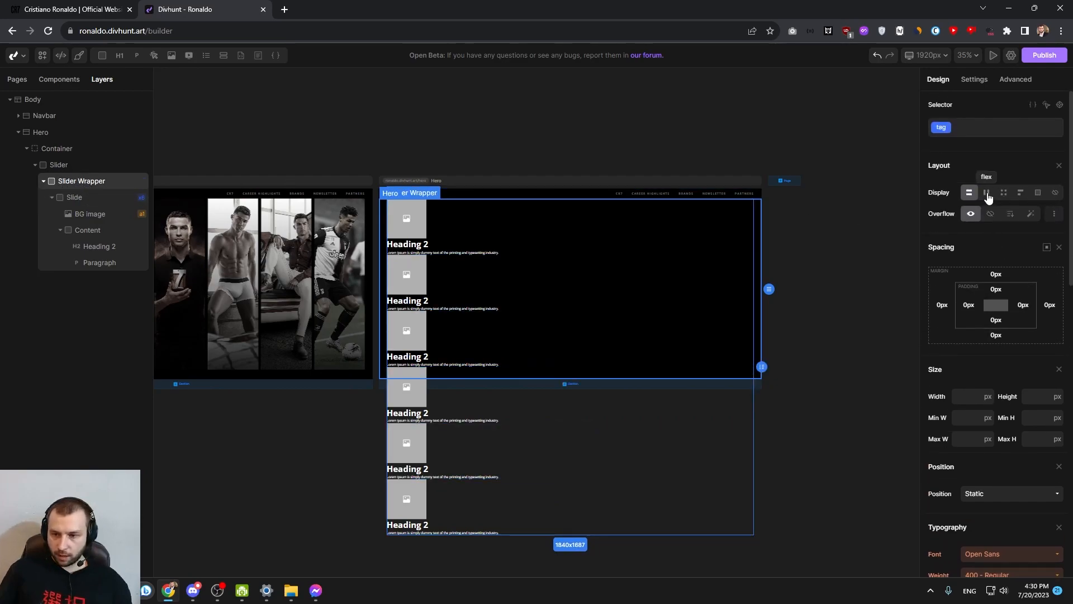
left_click(987, 192)
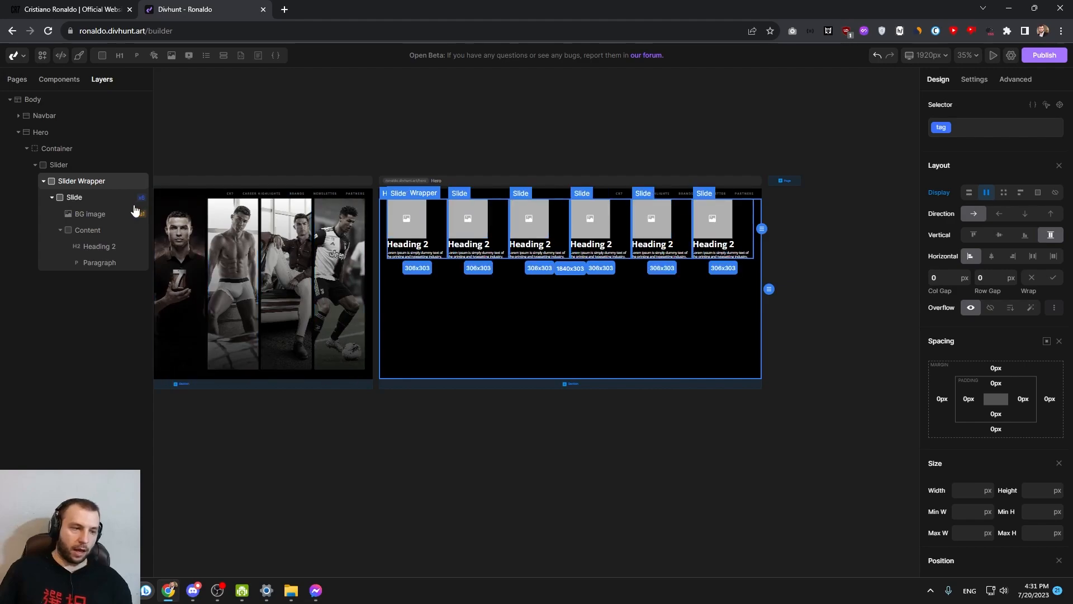
Set the Slide's flex child sizing inside the Slider Wrapper to 1 1 0% so all slides share the width equally
left_click(75, 199)
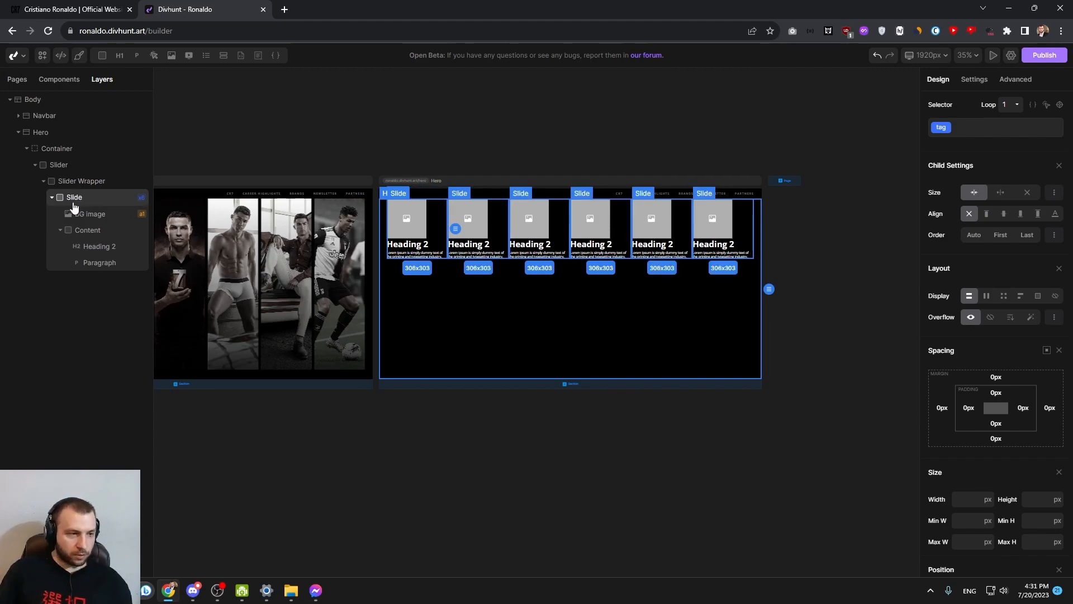
left_click(84, 184)
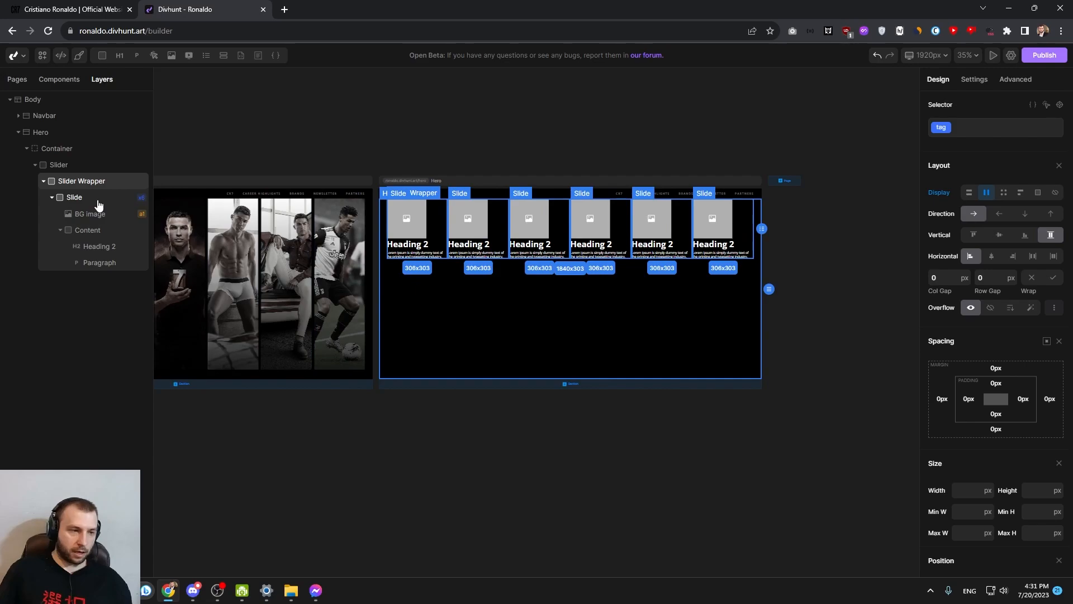
left_click(89, 201)
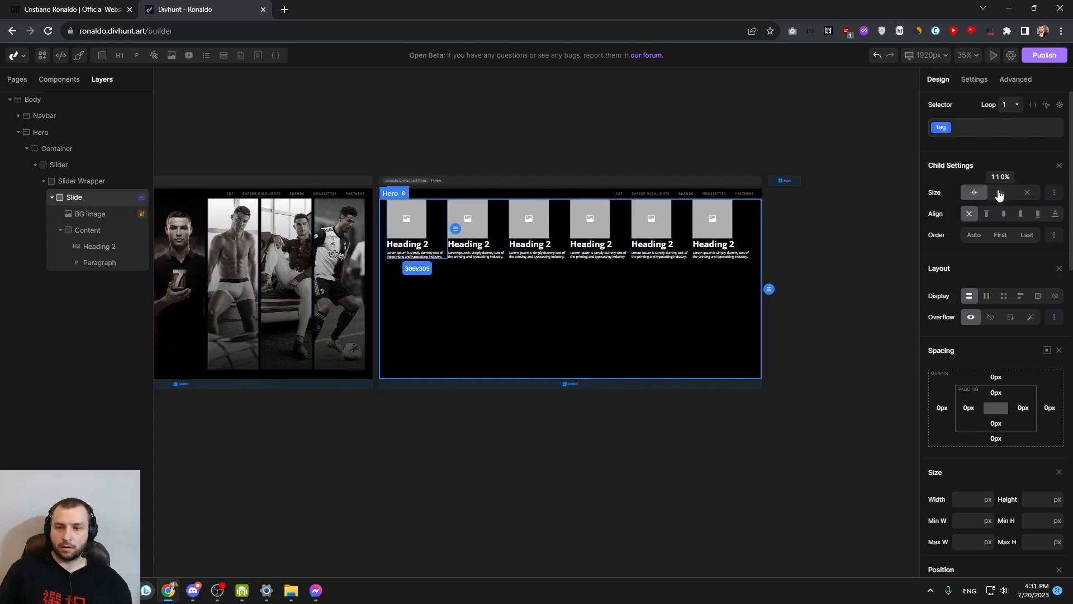
left_click(1054, 194)
left_click(1004, 211)
left_click(1053, 195)
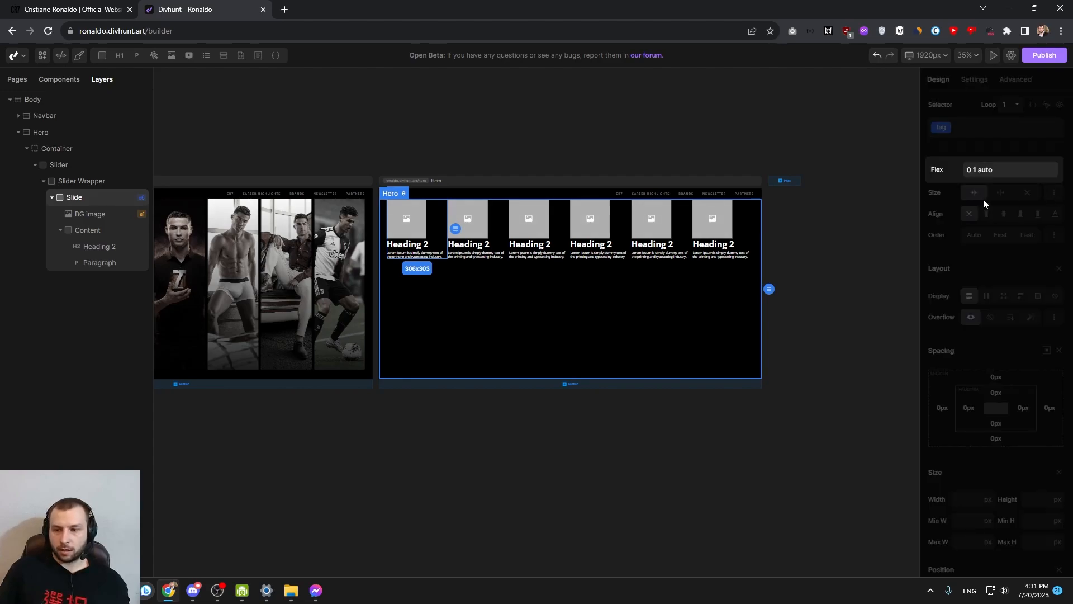
left_click(956, 201)
left_click(1001, 193)
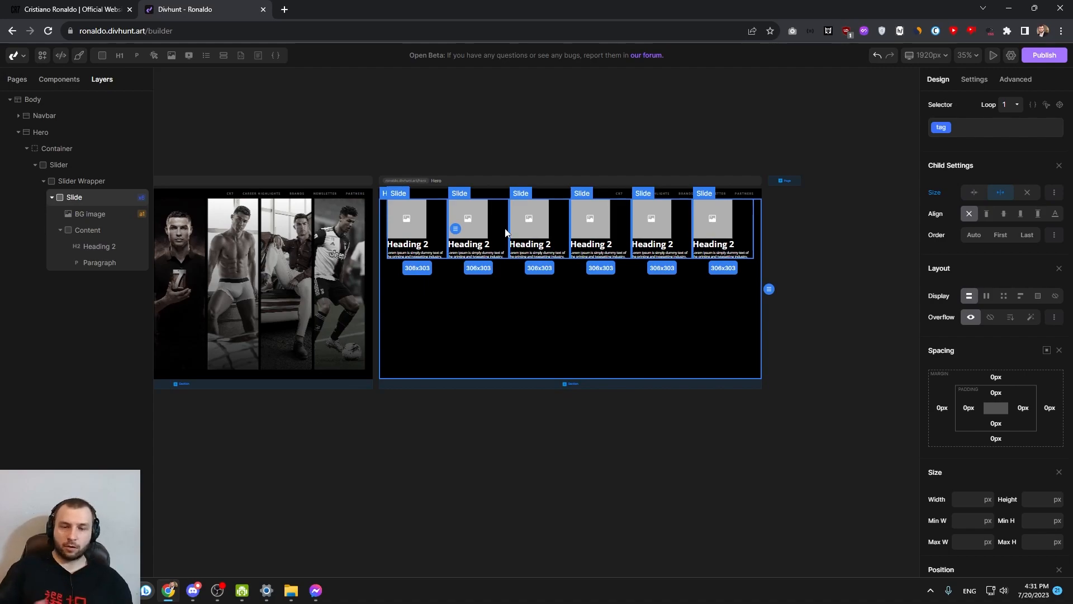
Hide the BG Image and the Content div inside the Slide by setting their display to none
left_click_drag(498, 256, 577, 272)
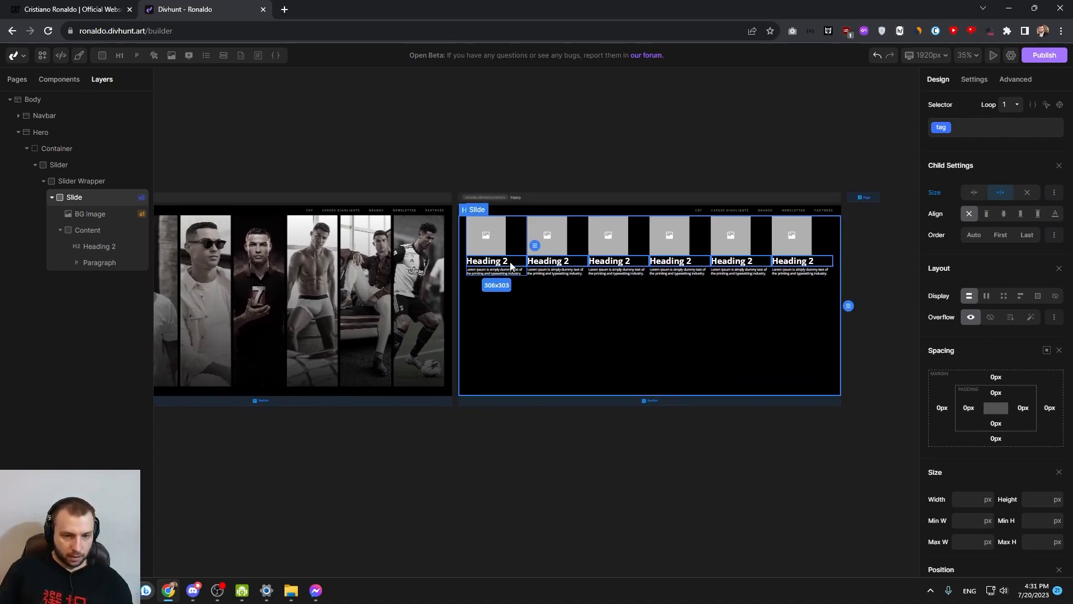
left_click(90, 213)
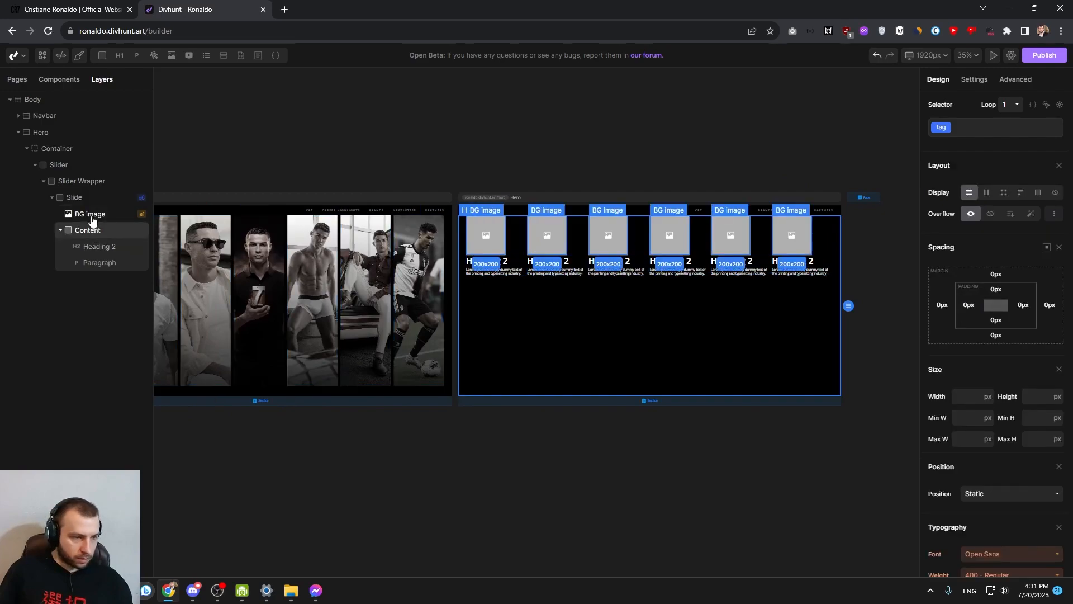
left_click(60, 229)
left_click(1055, 193)
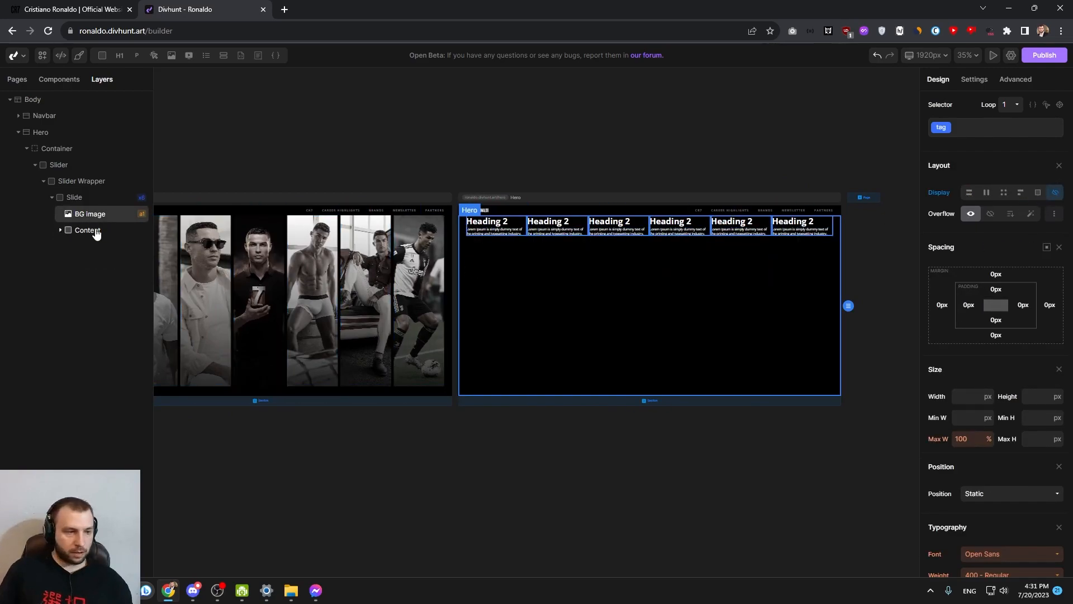
left_click(101, 231)
left_click(1051, 196)
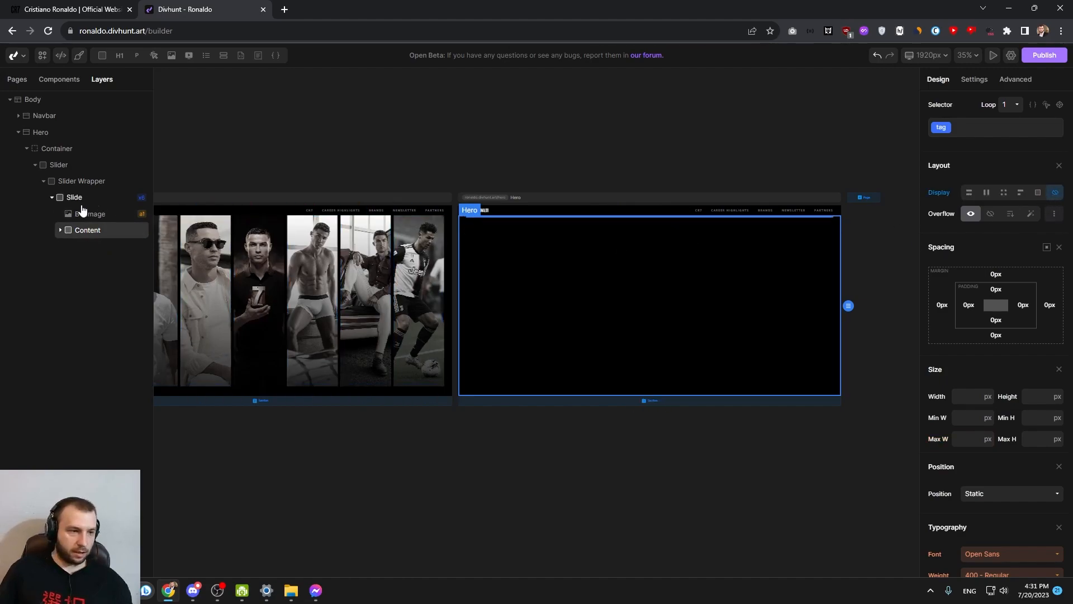
Set the Slide's height to 300 px and switch its BG Image and Content div to block display
left_click(81, 200)
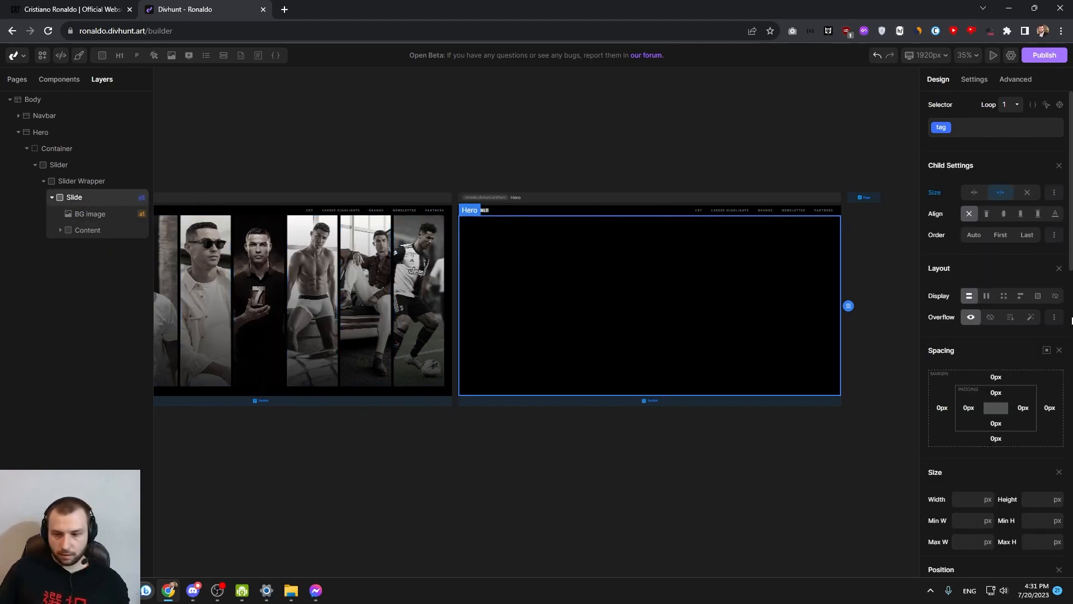
type("300")
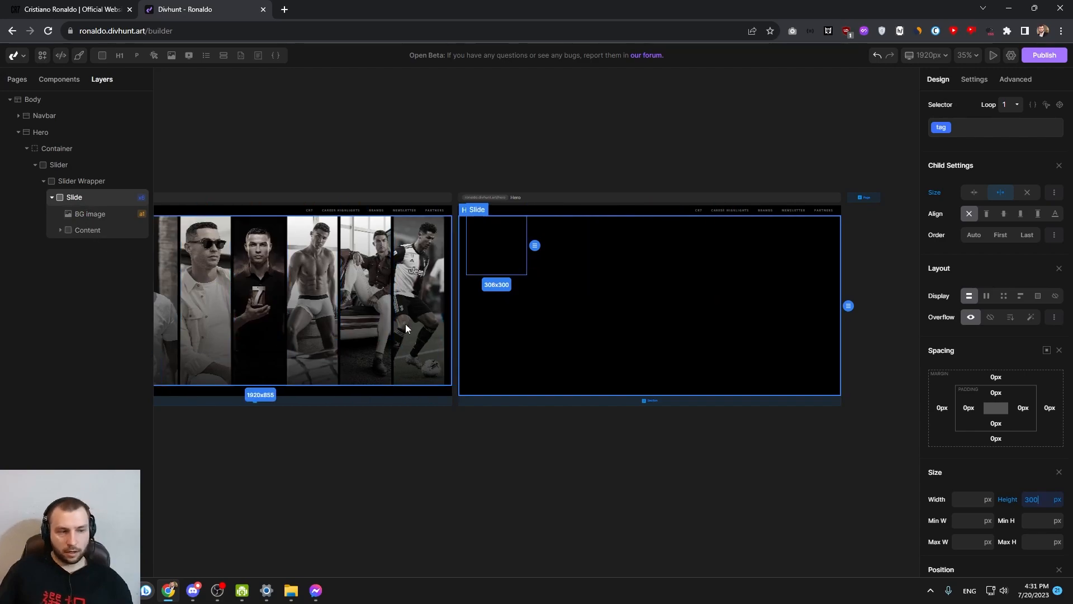
left_click(96, 216)
left_click(969, 193)
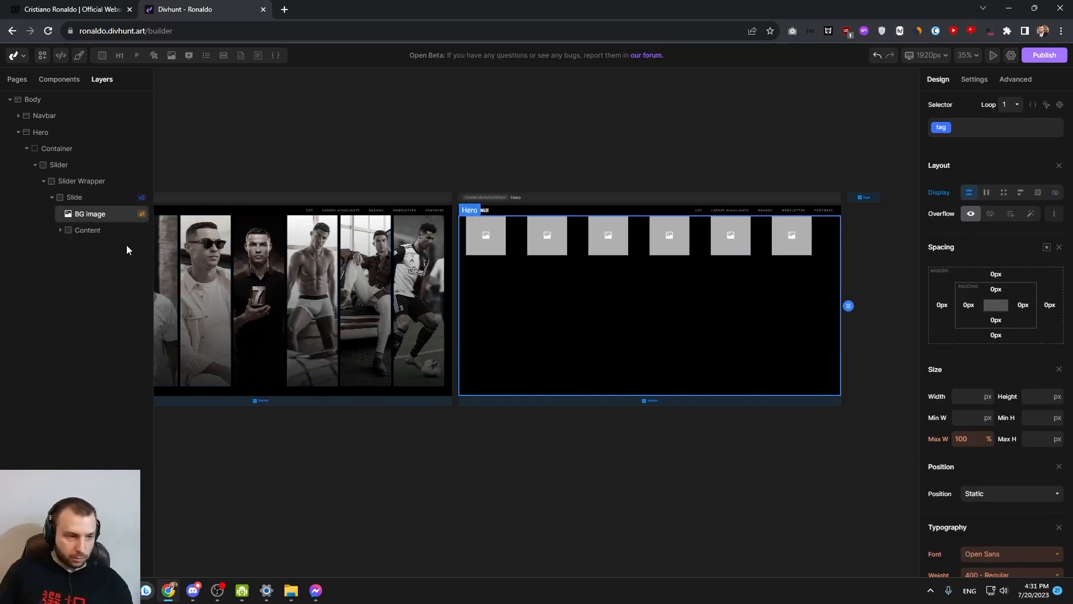
left_click(88, 230)
left_click(969, 193)
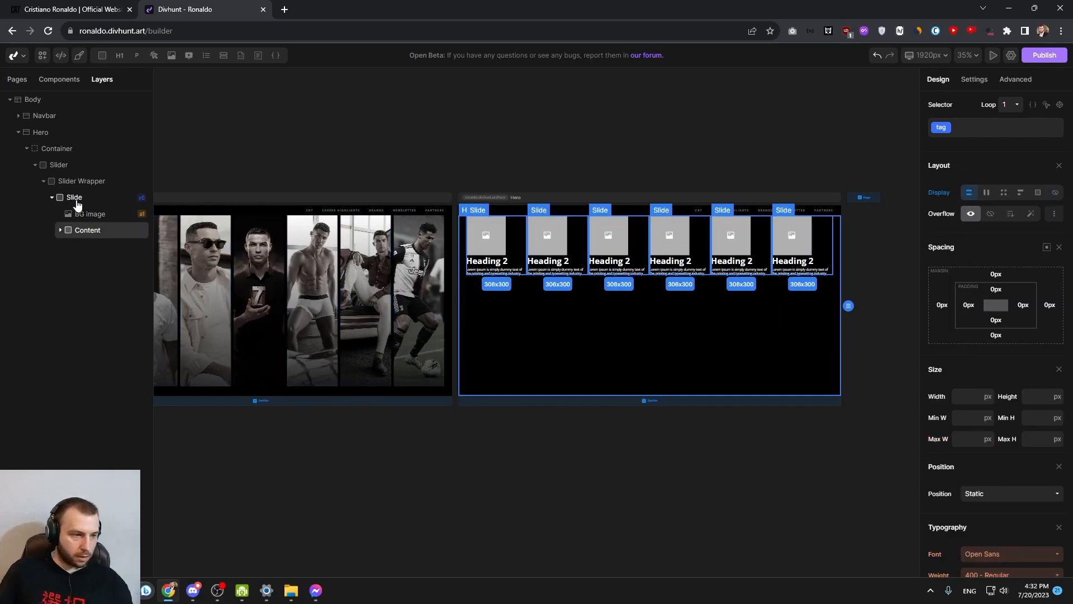
Replace the BG Image placeholder with the uploaded photo of Ronaldo drinking from a water bottle
left_click(90, 213)
left_click(973, 79)
left_click(969, 200)
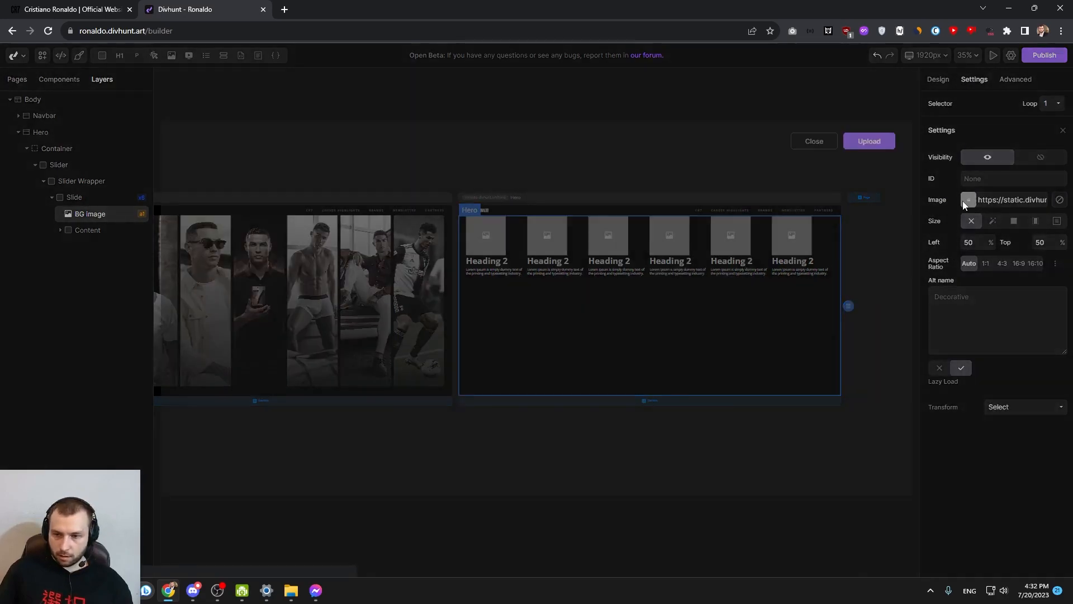
left_click(355, 200)
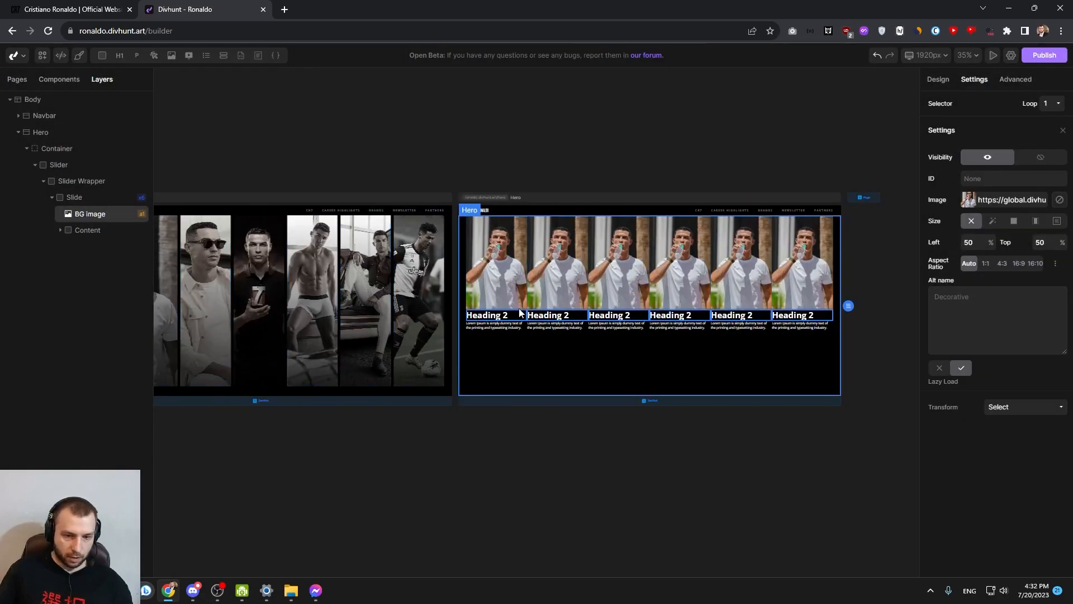
Set the BG Image's position to absolute, anchored to the top-left corner with 0% top and left offsets
left_click(74, 197)
left_click(101, 235)
scroll(537, 291, "up", 4)
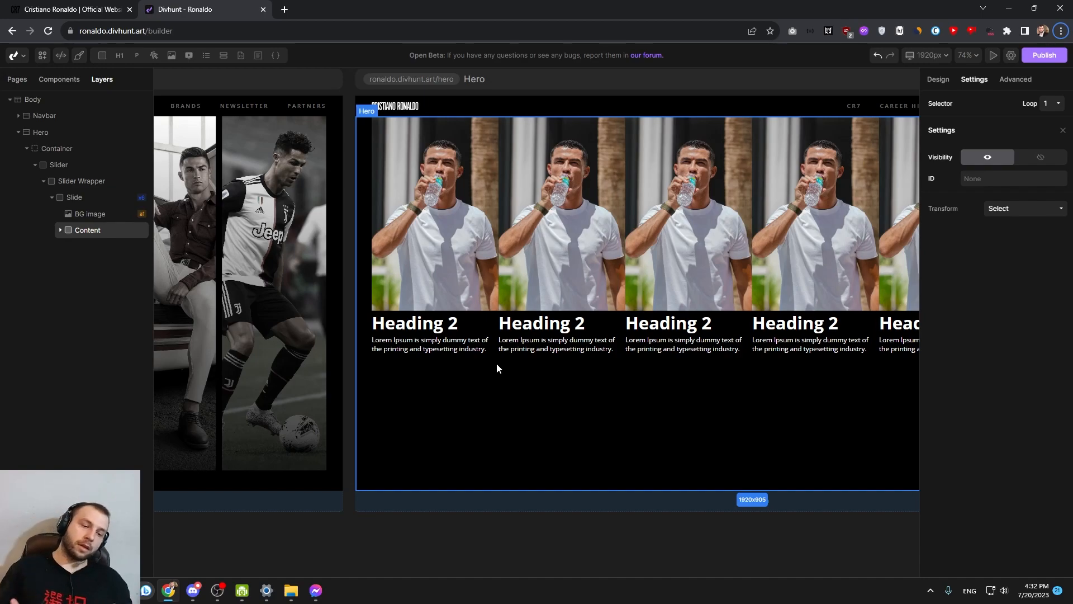
left_click(458, 241)
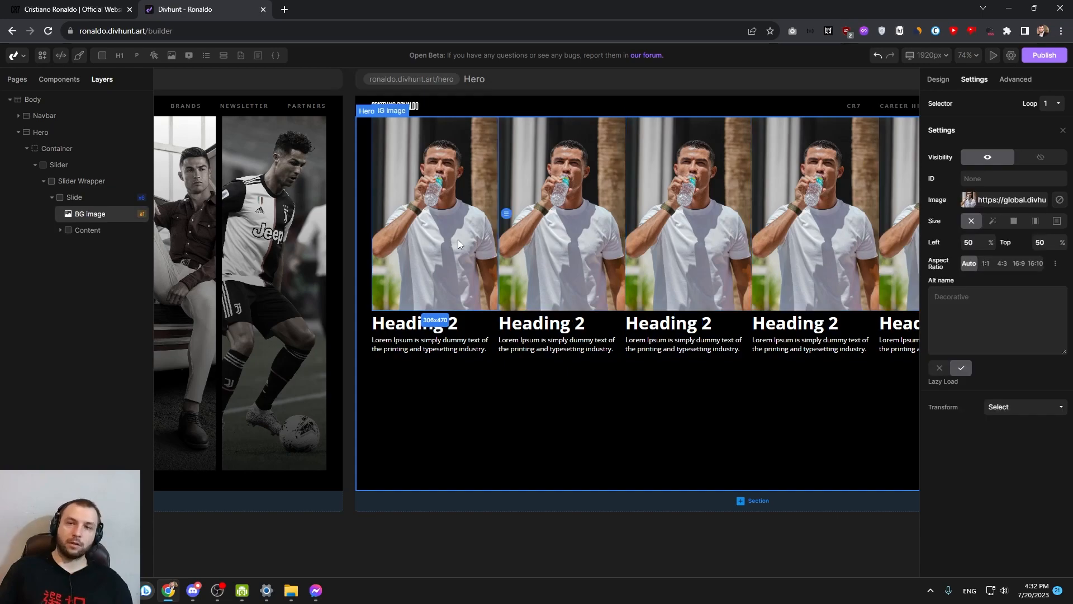
left_click(938, 79)
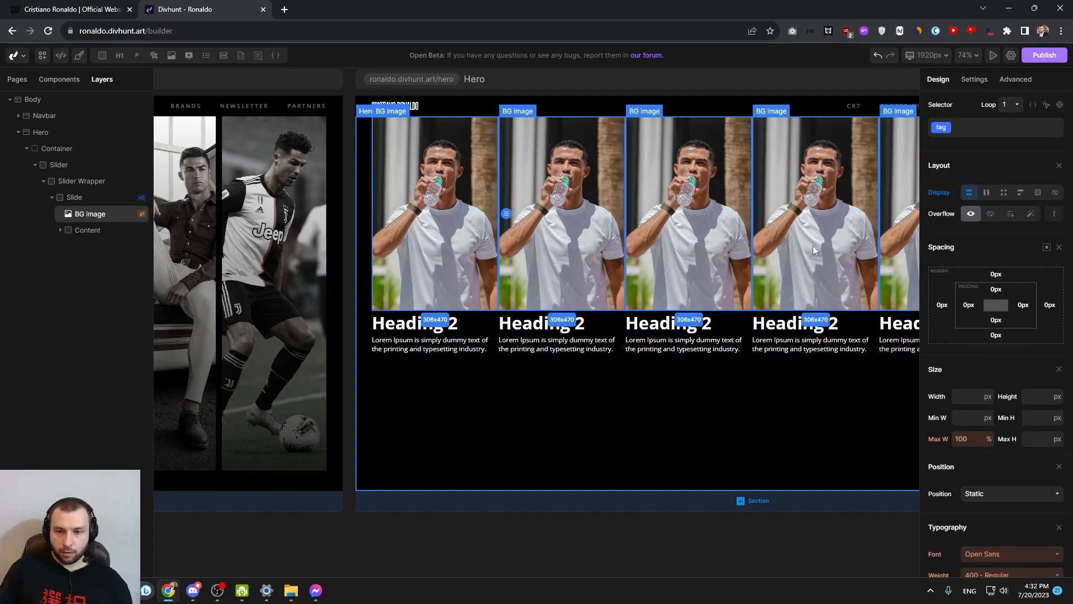
left_click(1016, 500)
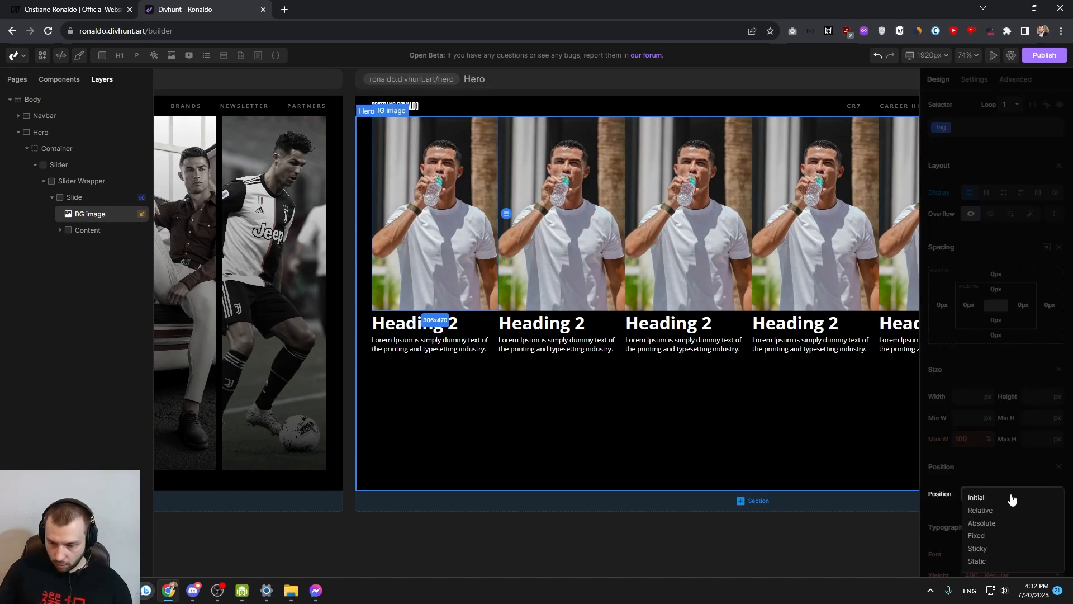
left_click(982, 528)
left_click(976, 538)
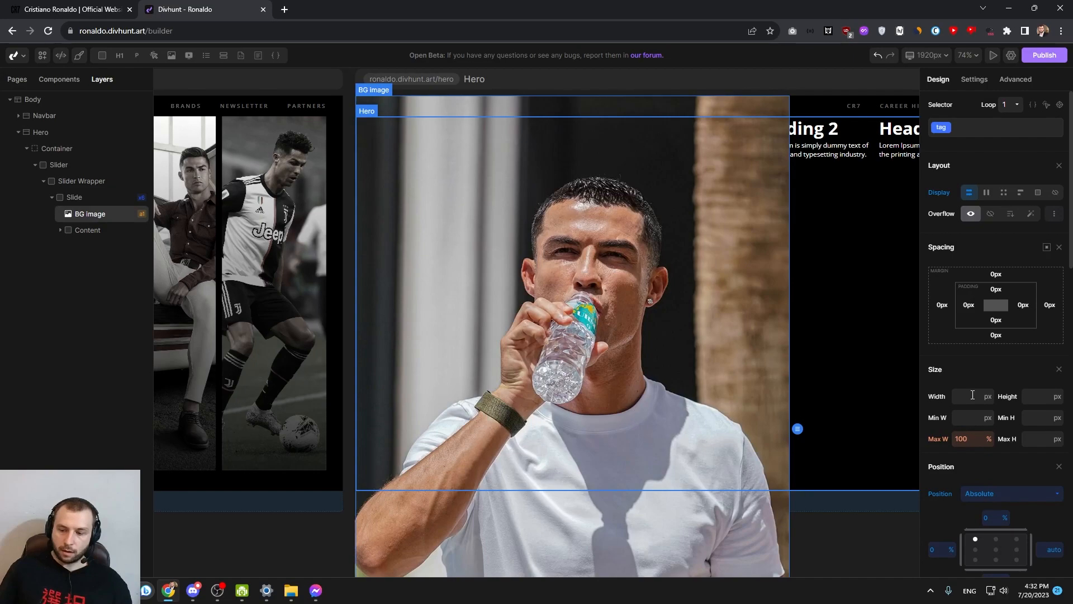
Set the BG Image's width and height to 100%
type("00%")
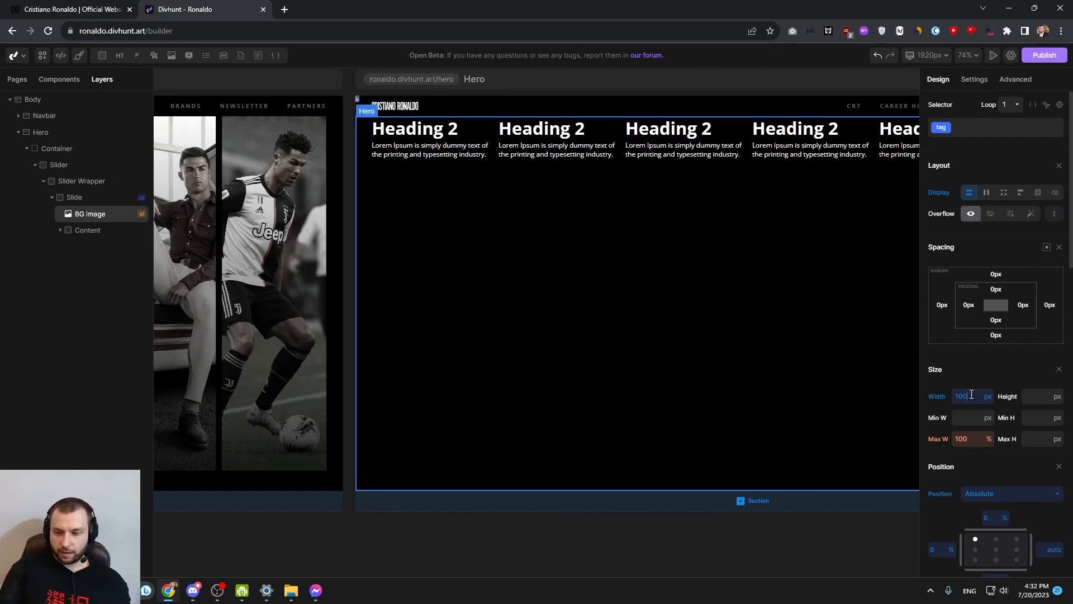
key("Tab")
type("100%")
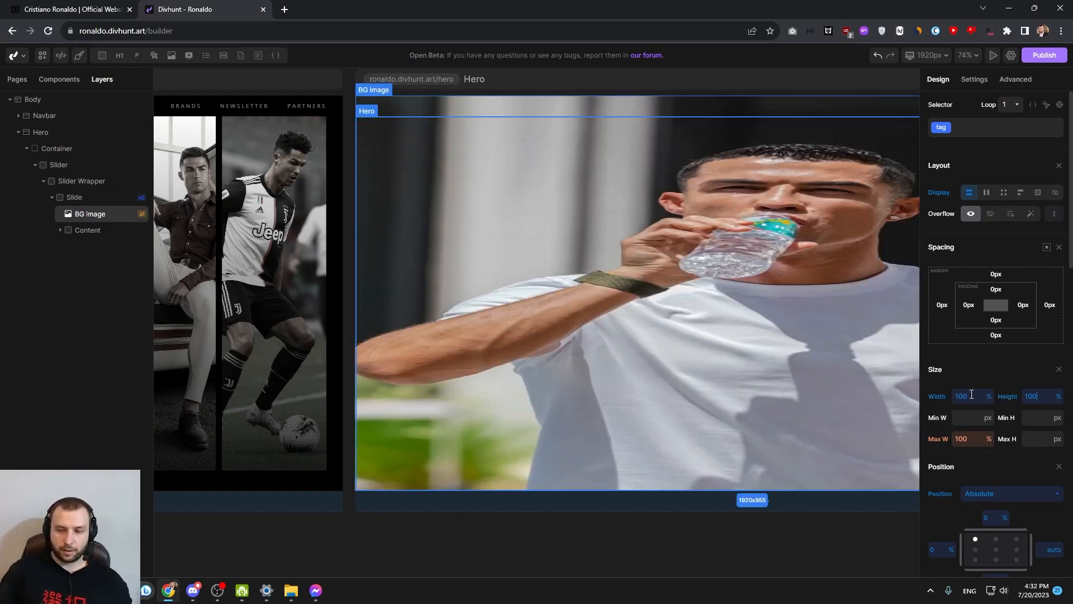
Set the Slide's position to relative so each BG Image stays inside its own slide
left_click(76, 200)
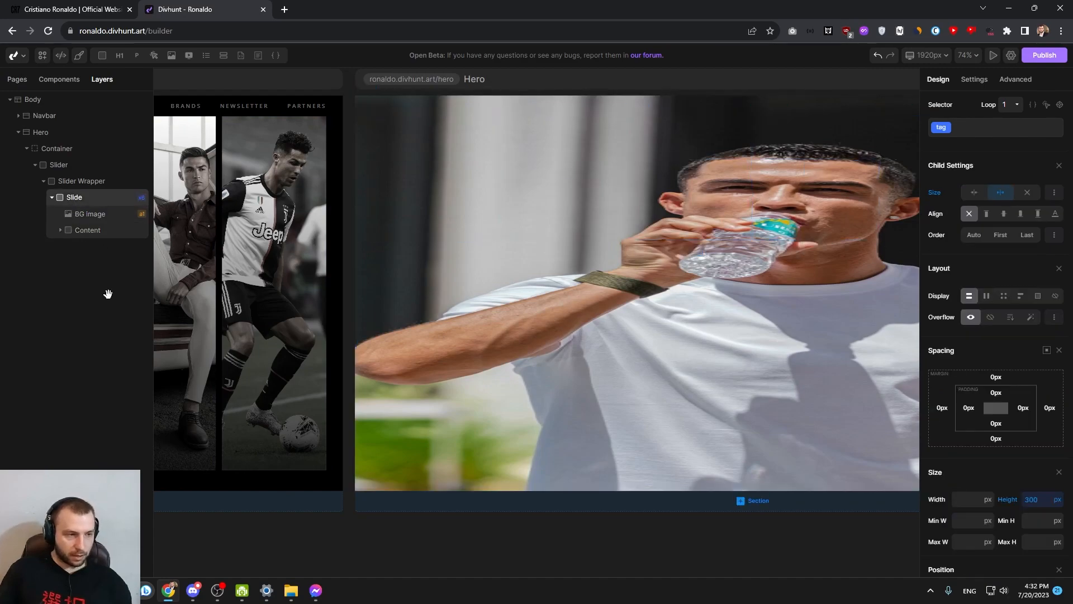
left_click(437, 305)
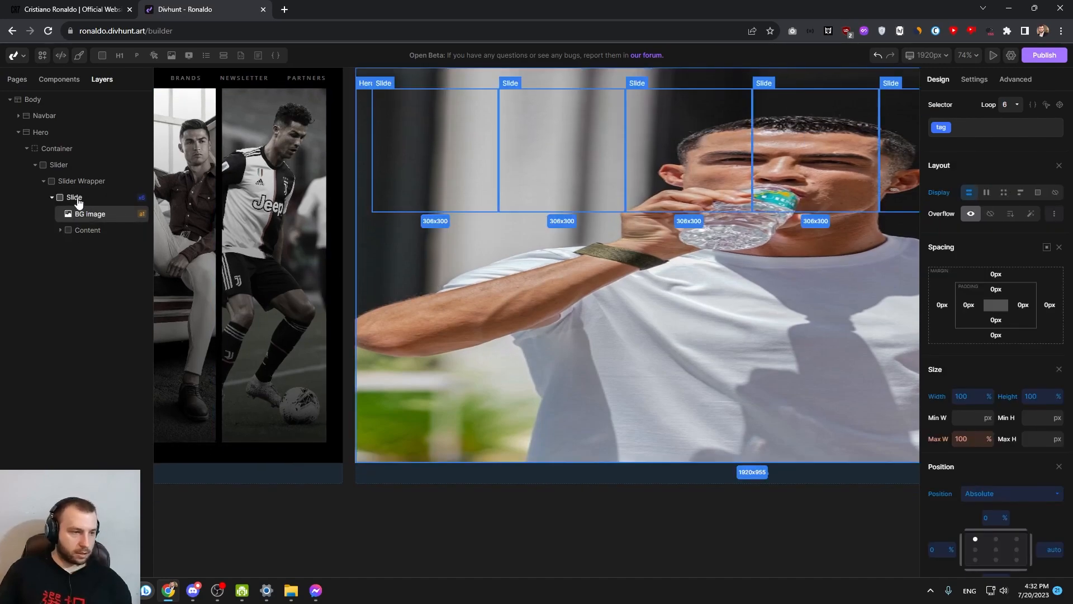
left_click(83, 199)
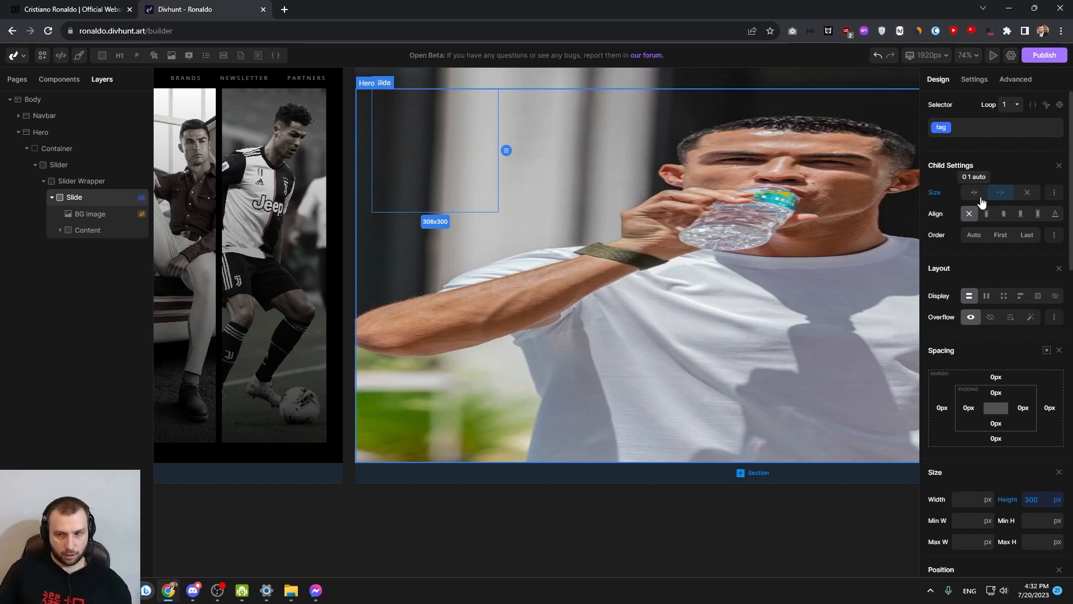
scroll(1014, 391, "down", 2)
left_click(1016, 491)
left_click(984, 510)
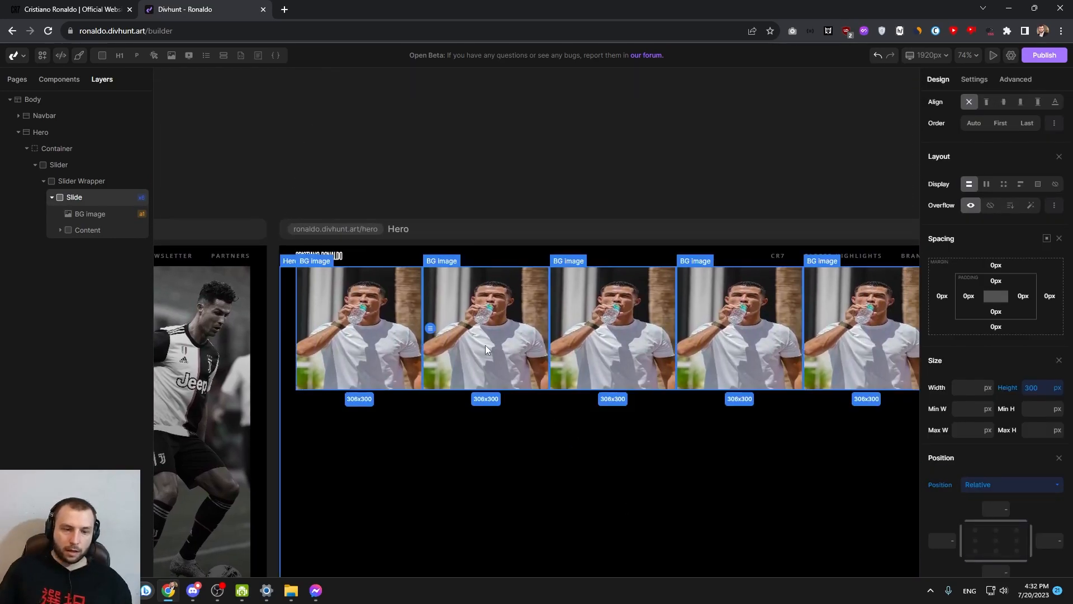
Examine the sizes of the slide elements and their parents, from the Hero section through the Container and Slider to the Slider Wrapper
left_click(485, 346)
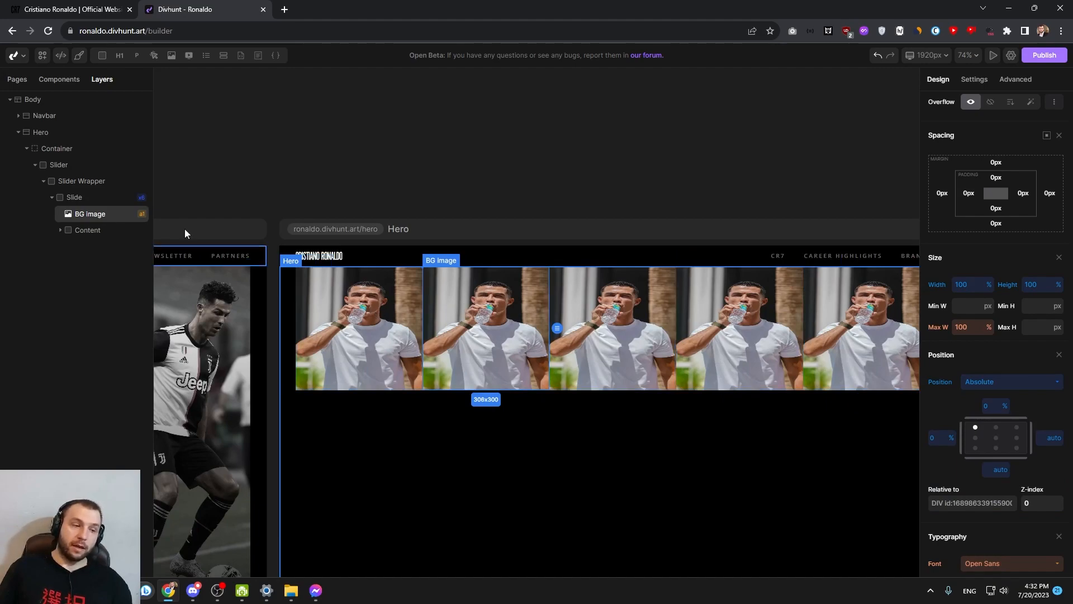
left_click(72, 200)
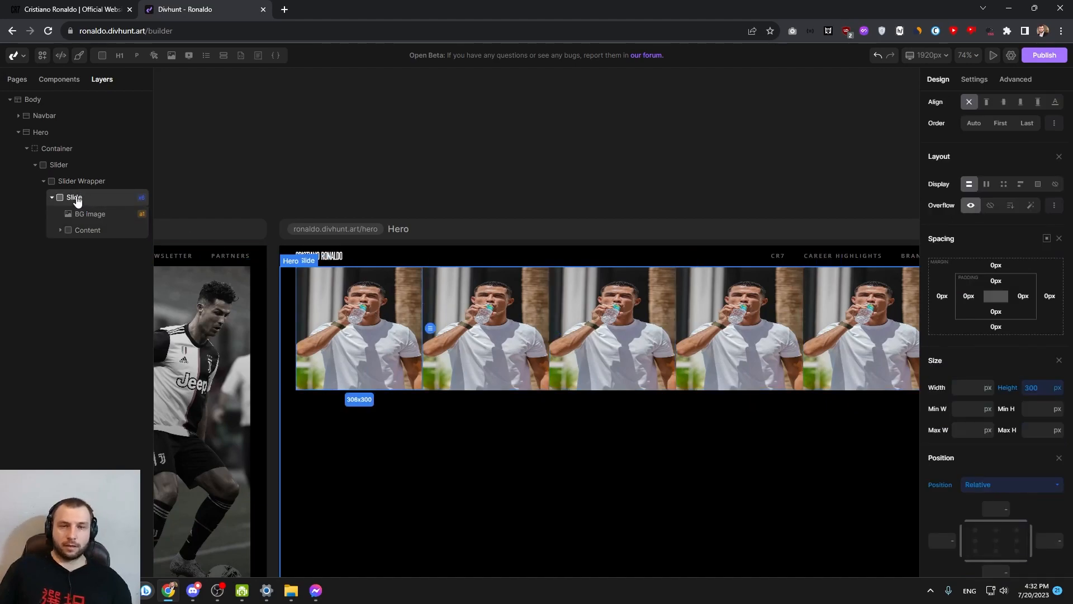
left_click(87, 233)
left_click(80, 201)
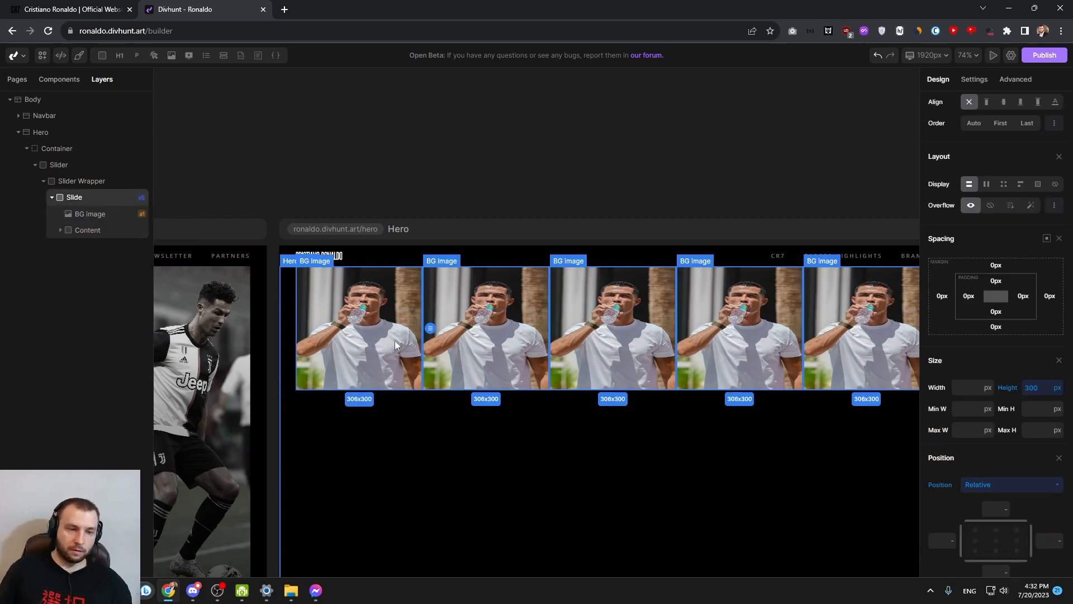
scroll(586, 360, "down", 3)
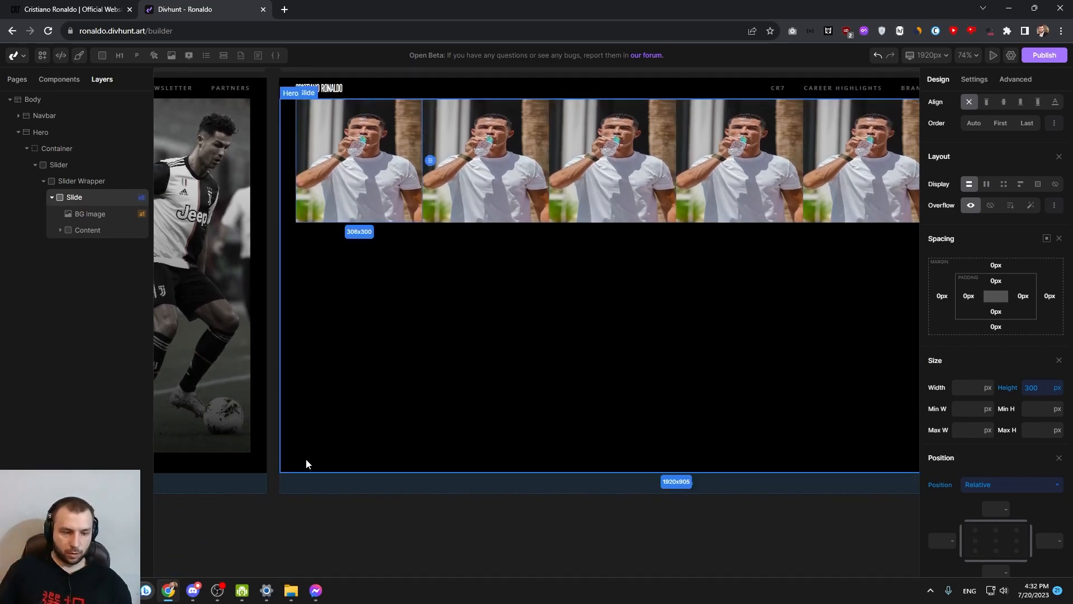
left_click(46, 134)
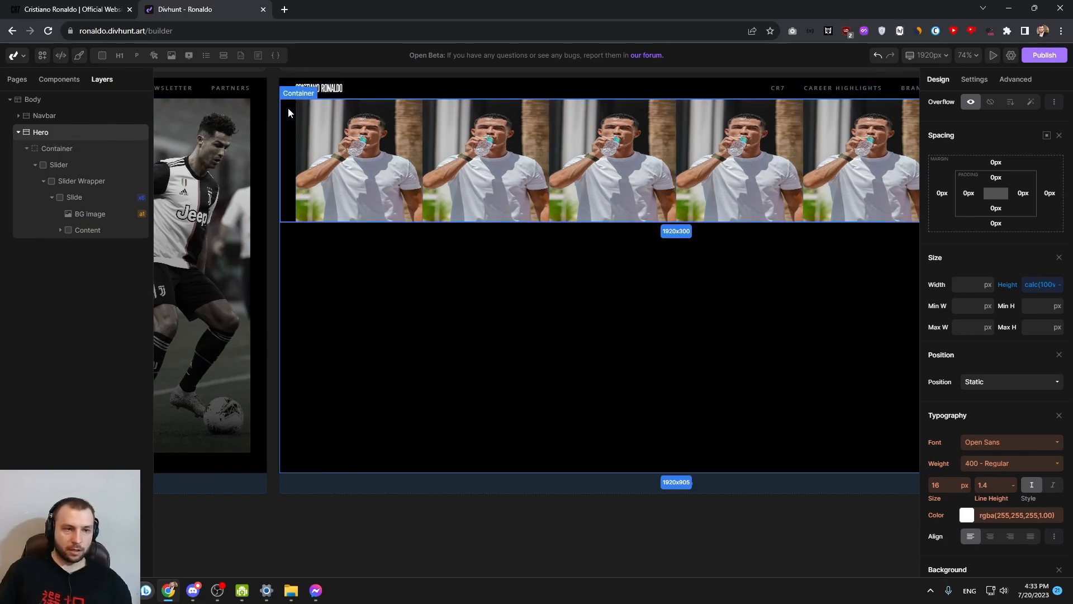
left_click(93, 152)
left_click(99, 168)
left_click(99, 179)
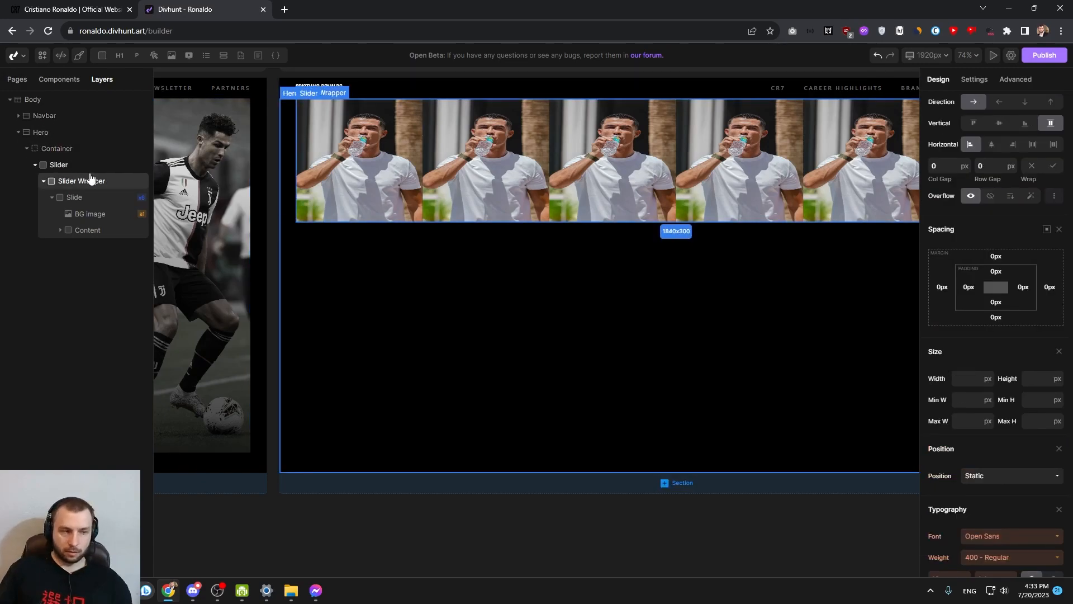
Set the height of the Container and of the Slider inside it to 100%
left_click(71, 153)
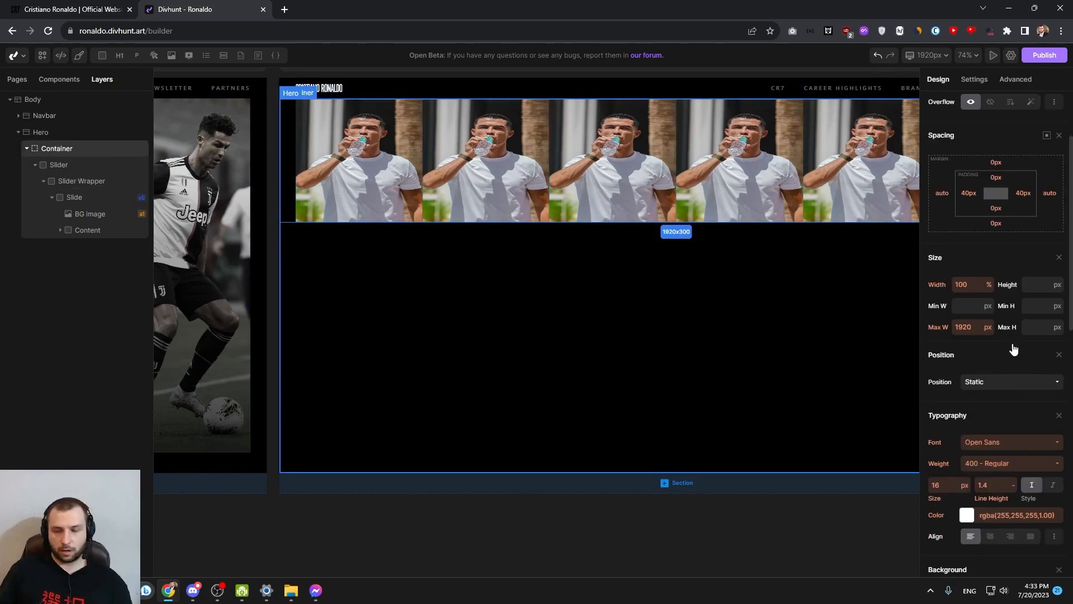
left_click(1037, 284)
type("100%")
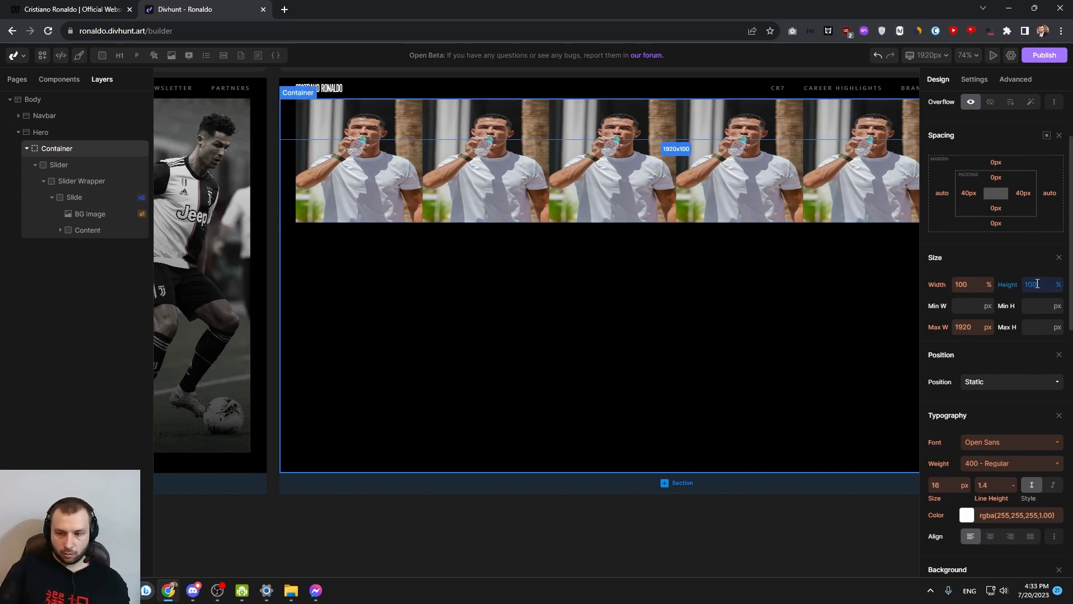
left_click(59, 164)
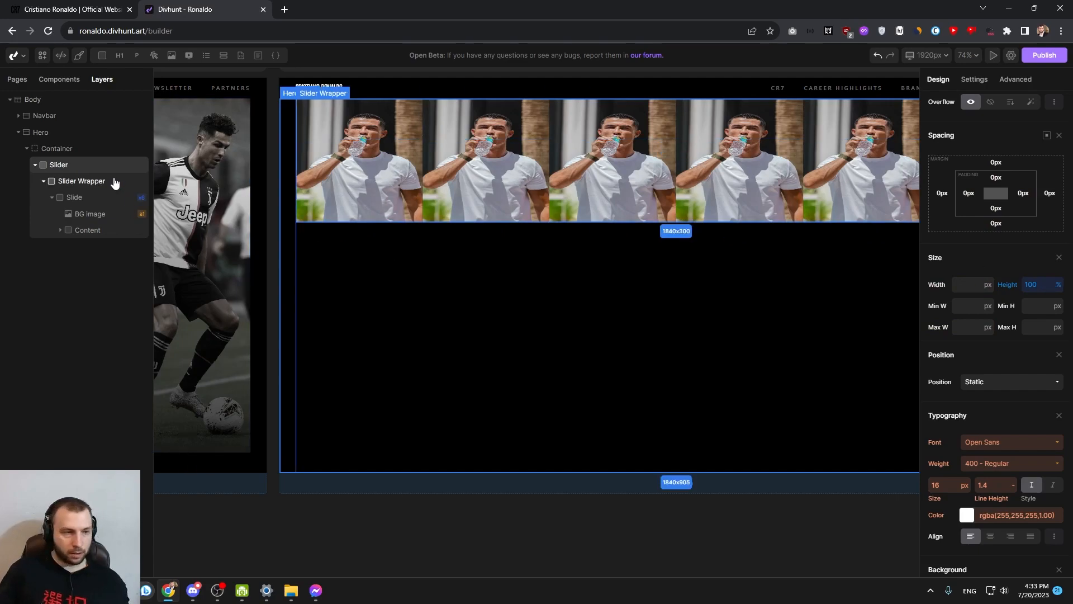
Set the height of the Slider Wrapper and of the Slide inside it to 100%
left_click(81, 182)
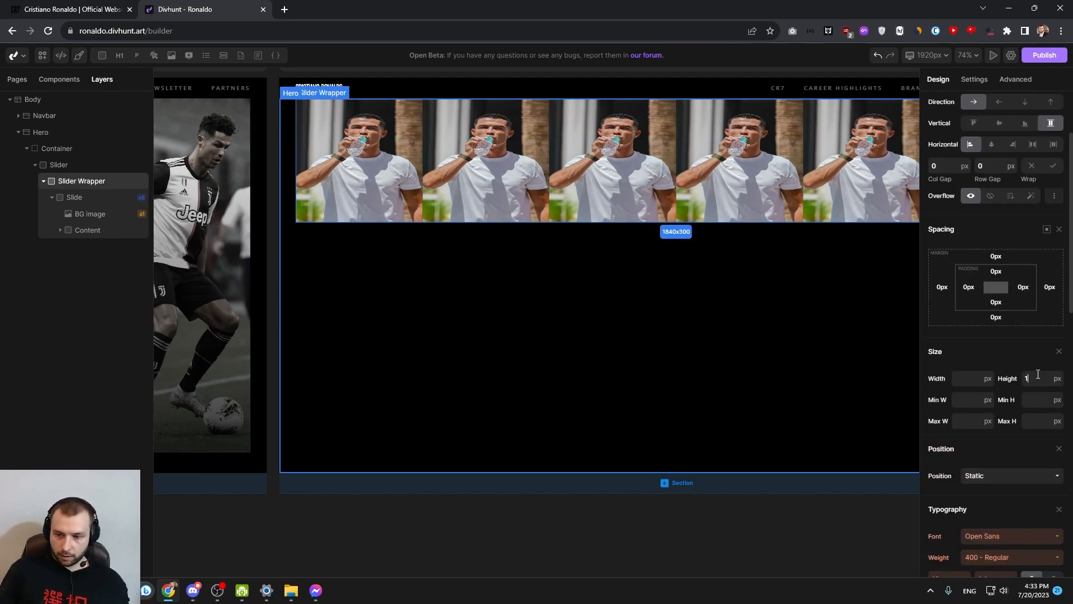
left_click(75, 197)
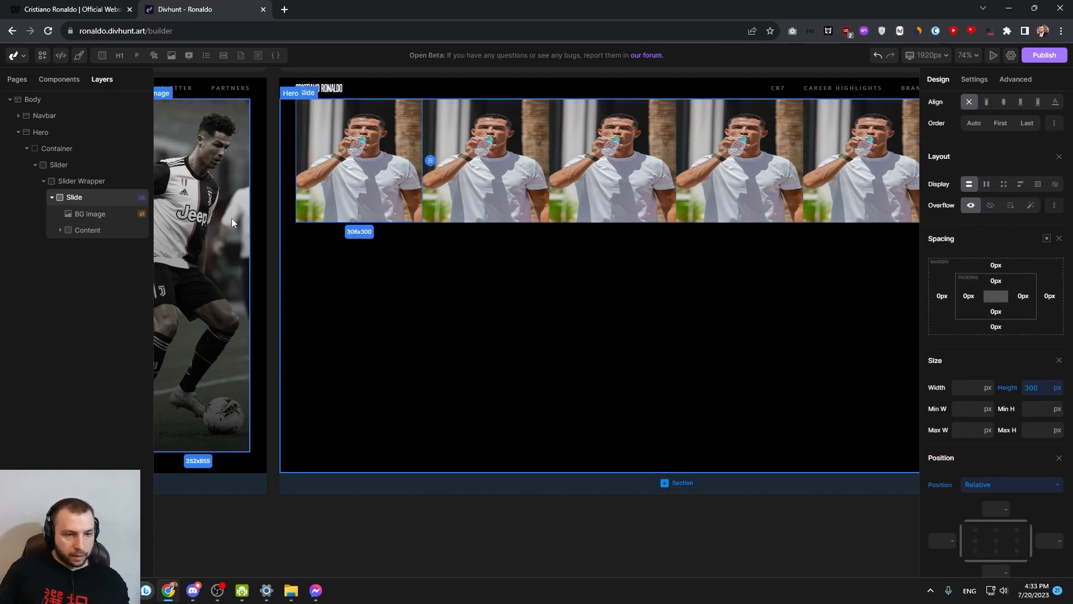
type("100%")
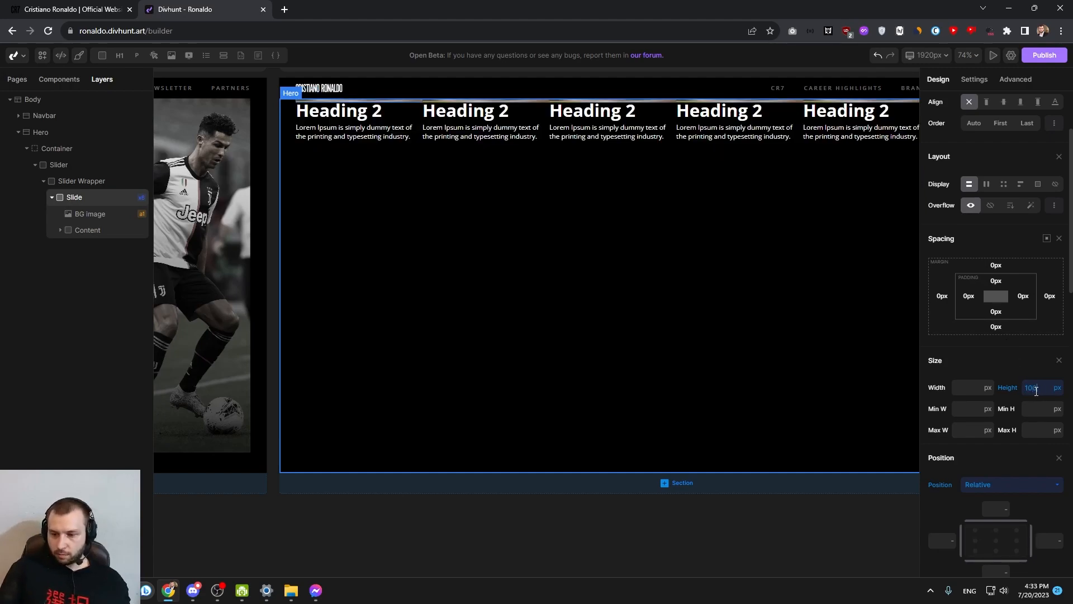
scroll(552, 287, "down", 3)
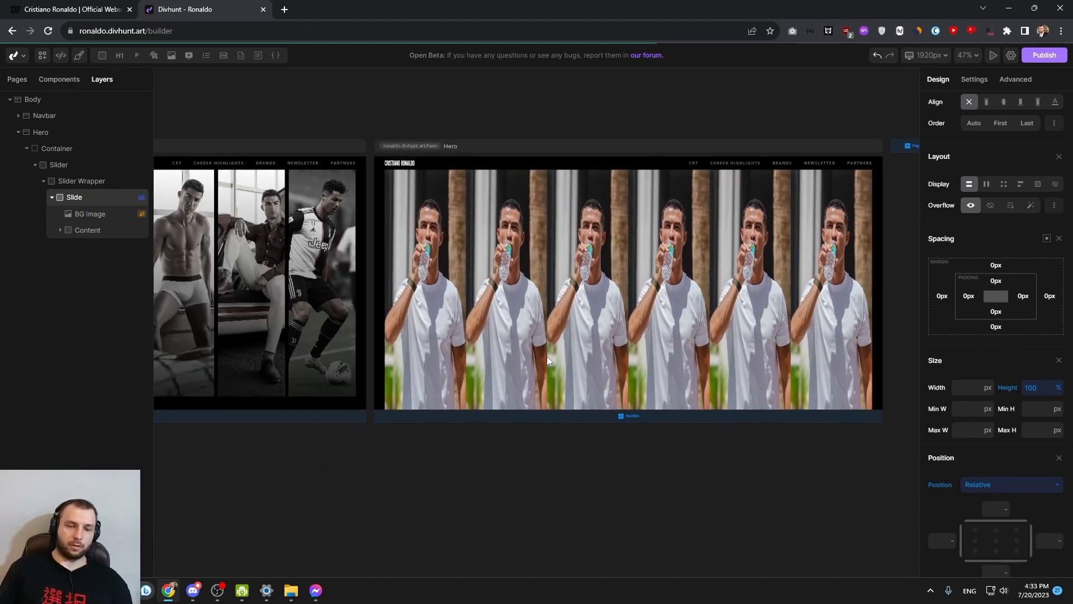
Give the Hero section a bottom padding of 50 px
left_click(44, 134)
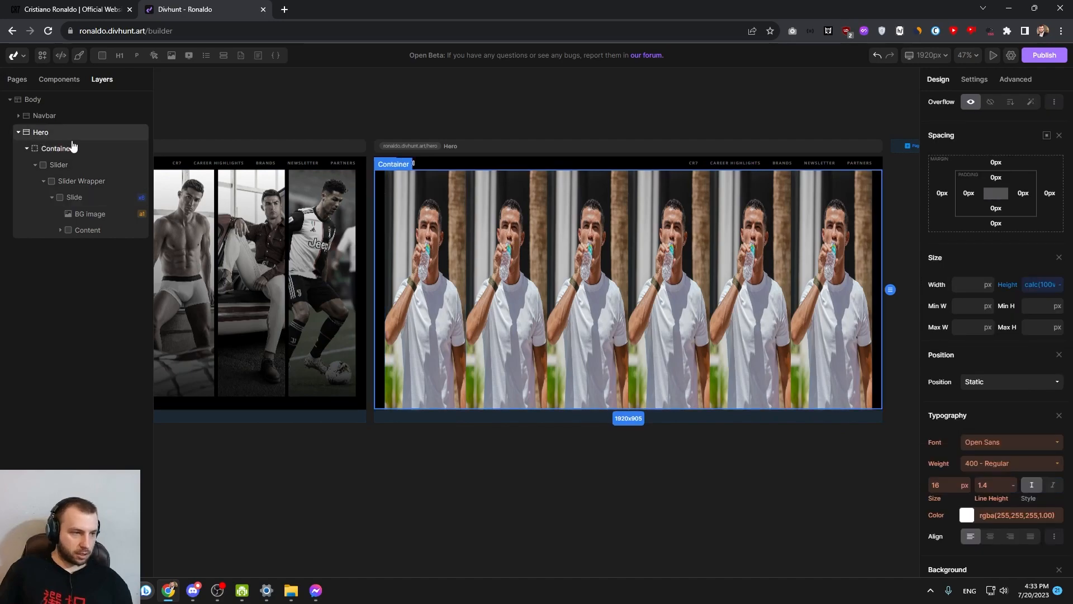
scroll(992, 314, "up", 2)
left_click(992, 316)
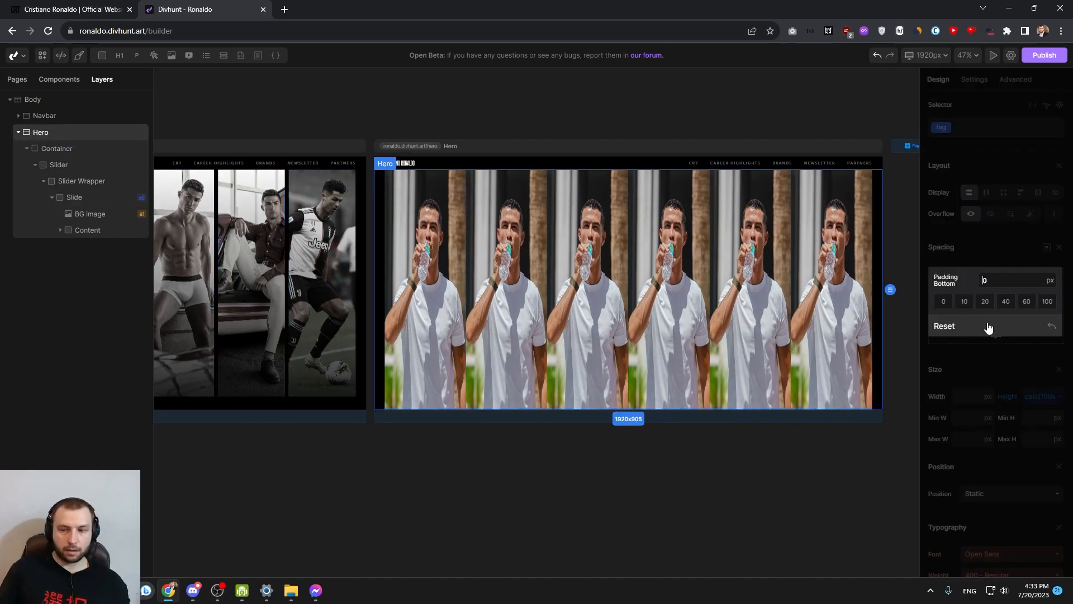
type("50")
key("Return")
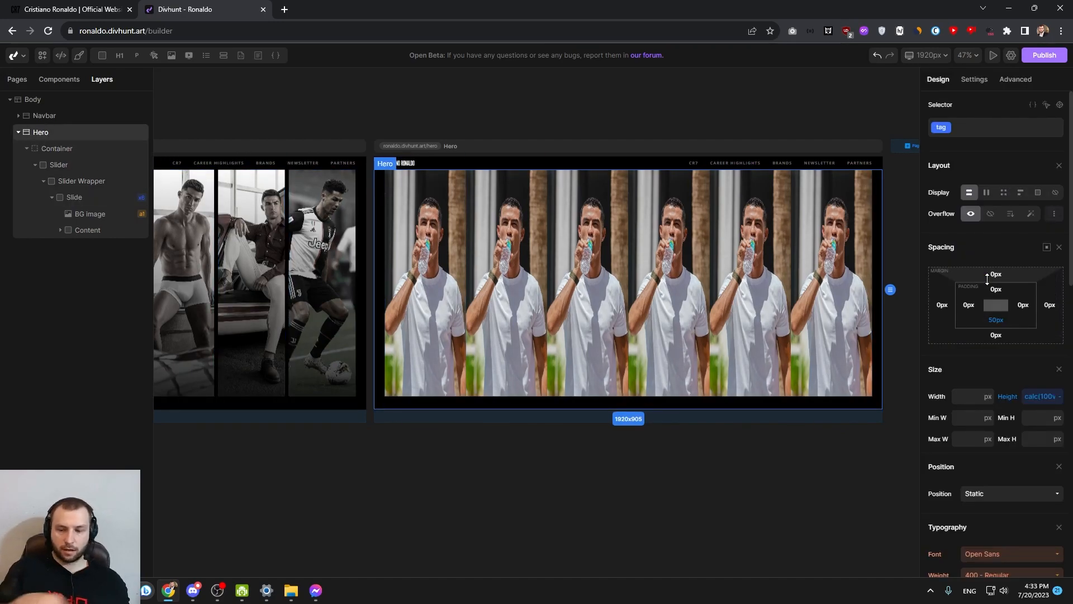
scroll(577, 401, "up", 3)
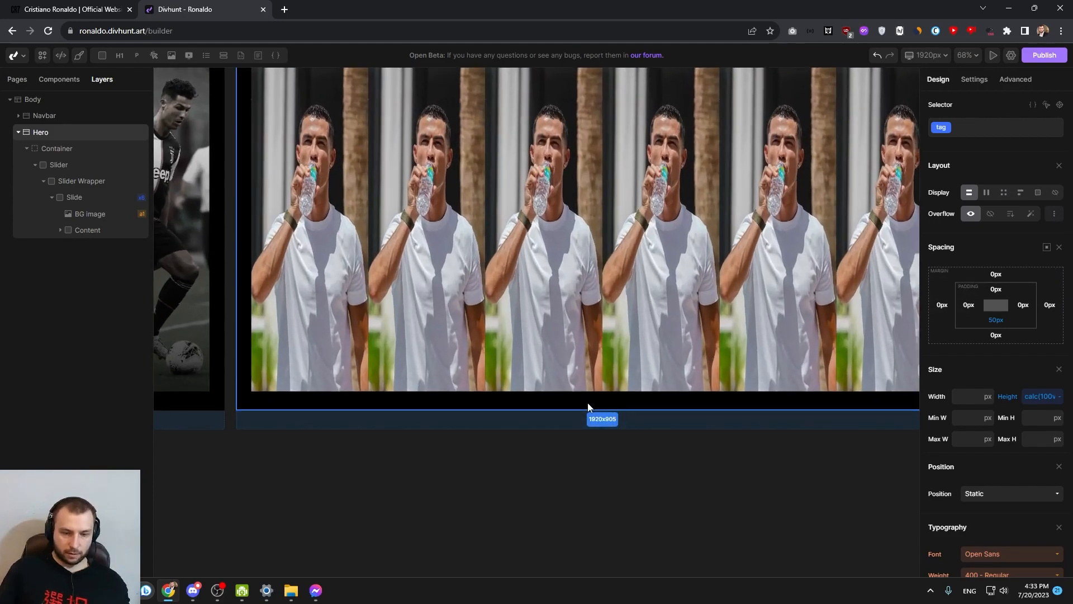
Change the BG Image's size mode so the photo covers its whole slide without being stretched
scroll(588, 406, "down", 3)
left_click(435, 291)
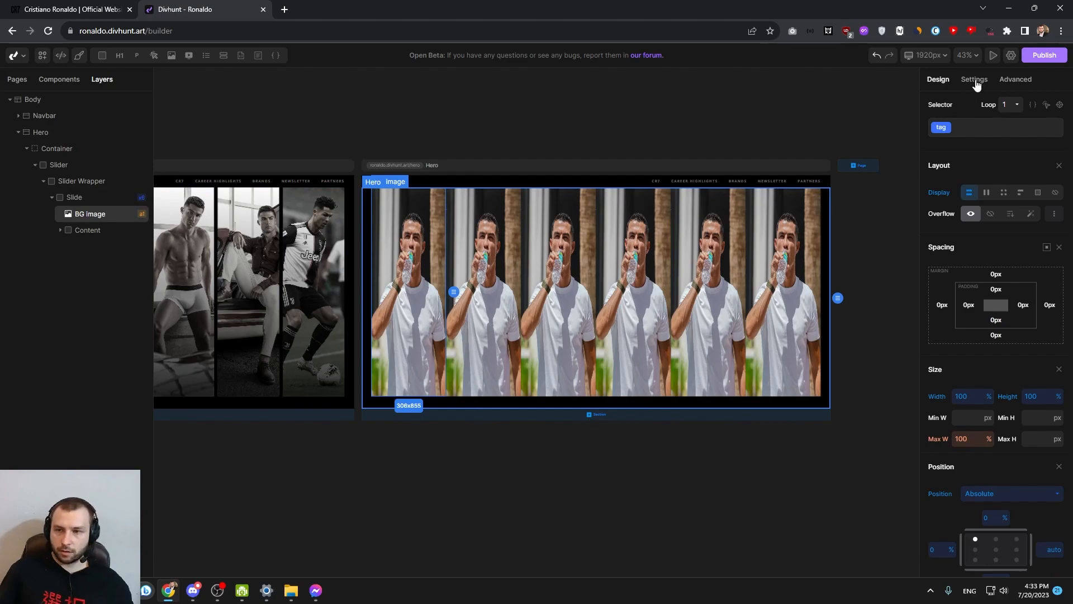
left_click(975, 79)
left_click(1015, 224)
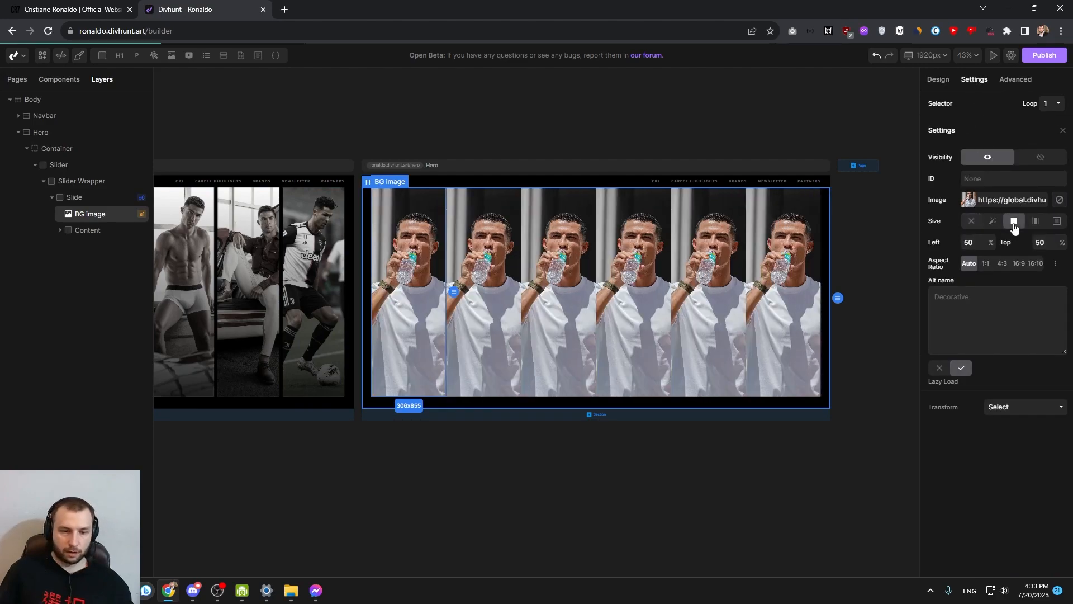
scroll(328, 271, "up", 3)
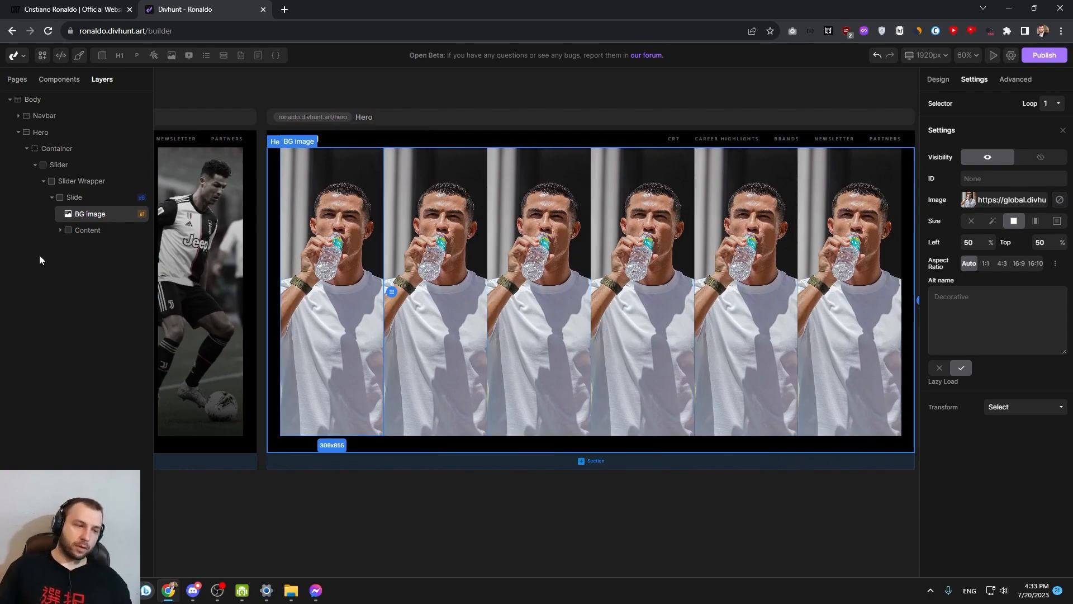
Set the Content's position to absolute and anchor it to the slide's bottom-left corner
left_click(88, 231)
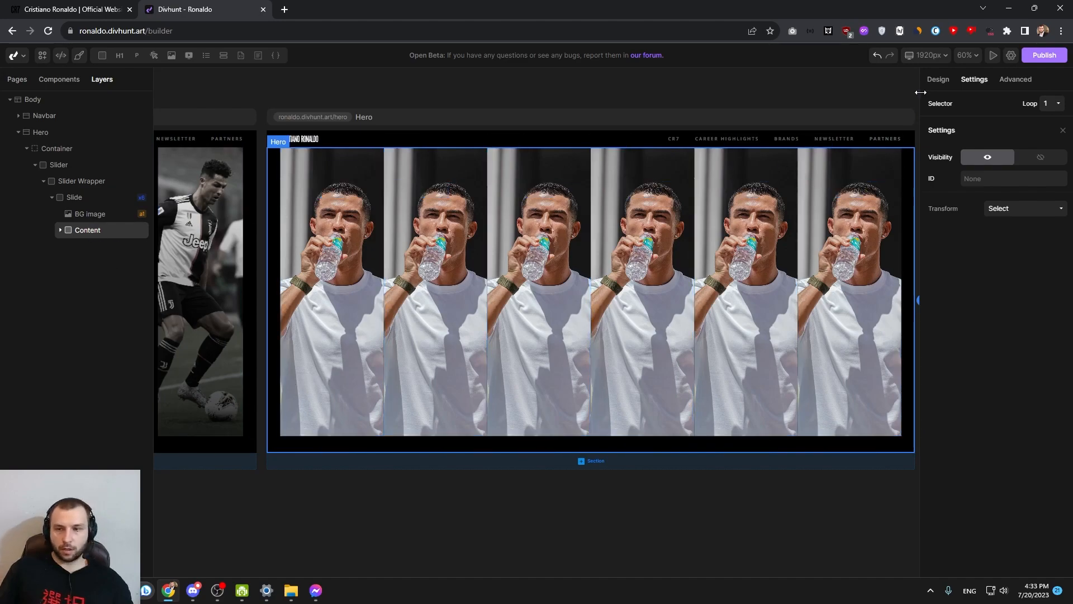
left_click(938, 79)
scroll(1003, 257, "down", 4)
left_click(993, 272)
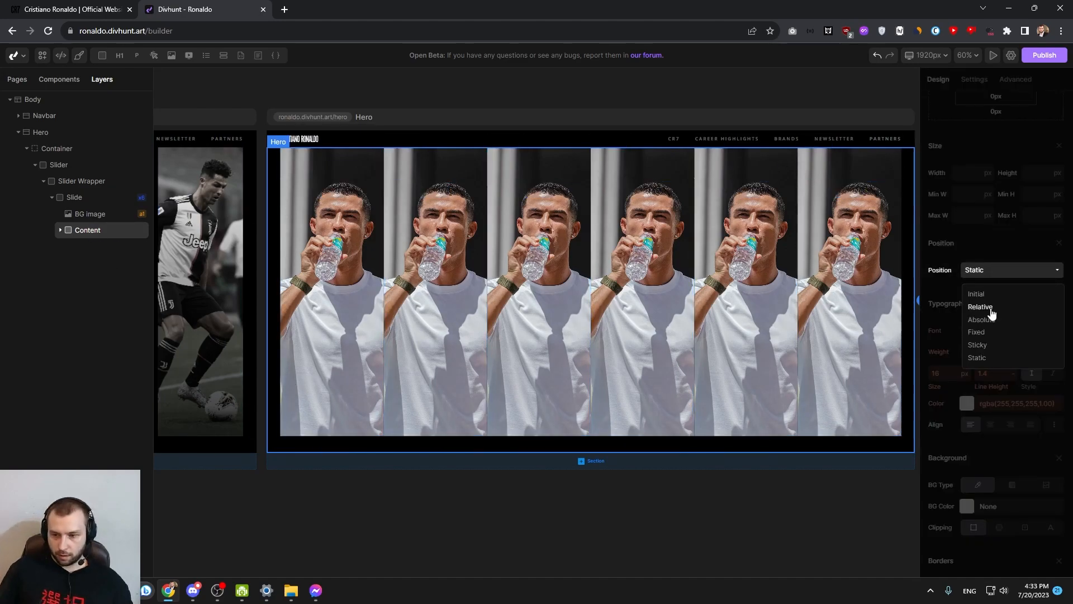
left_click(985, 317)
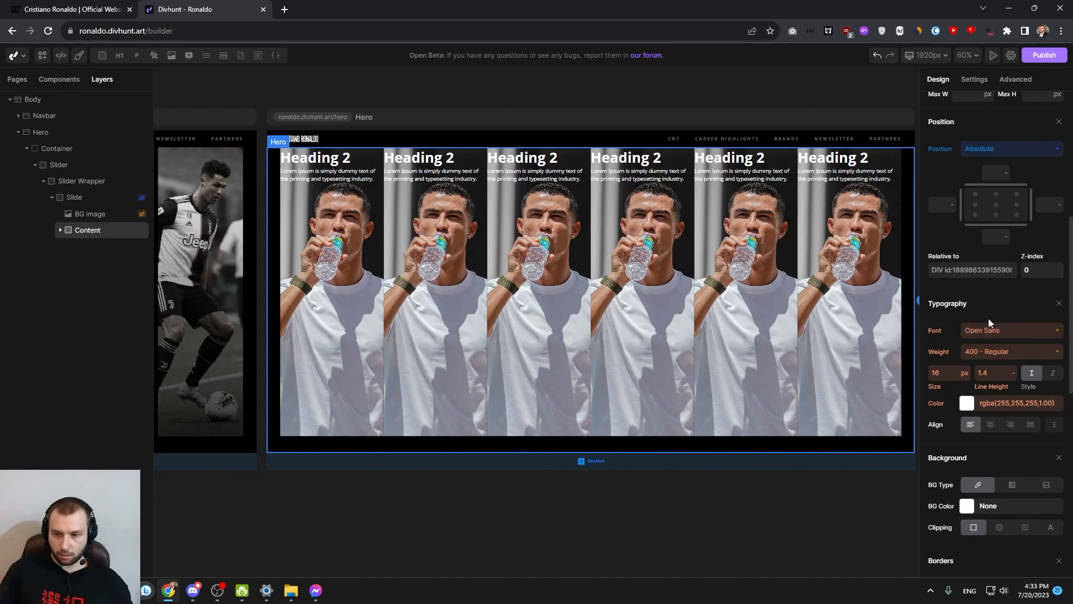
left_click(976, 216)
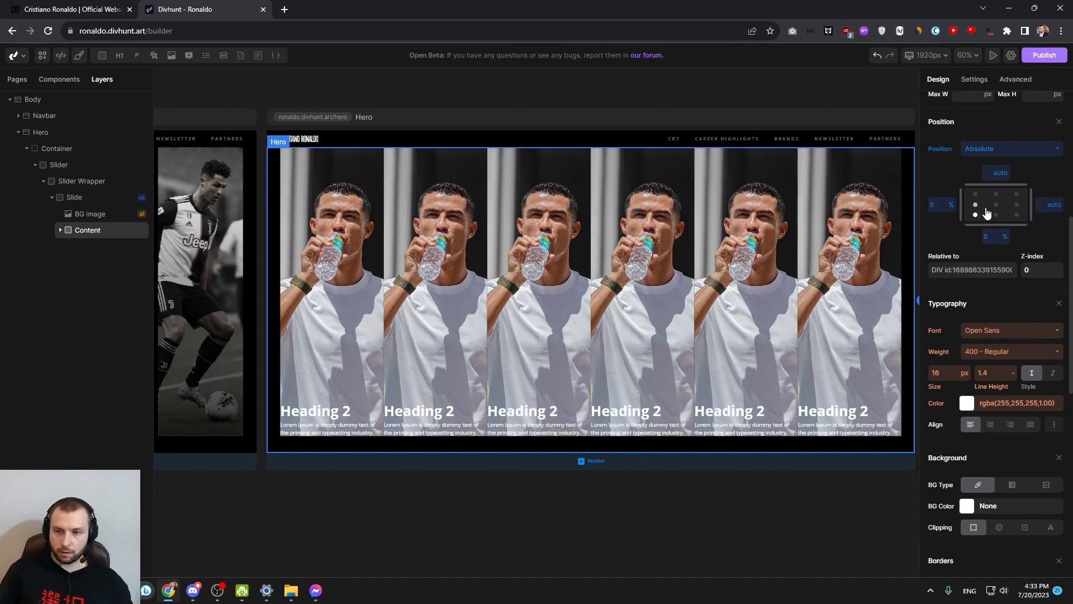
Set the Content's width to 100% and its padding to 34 px on all sides
scroll(980, 289, "up", 4)
left_click(963, 276)
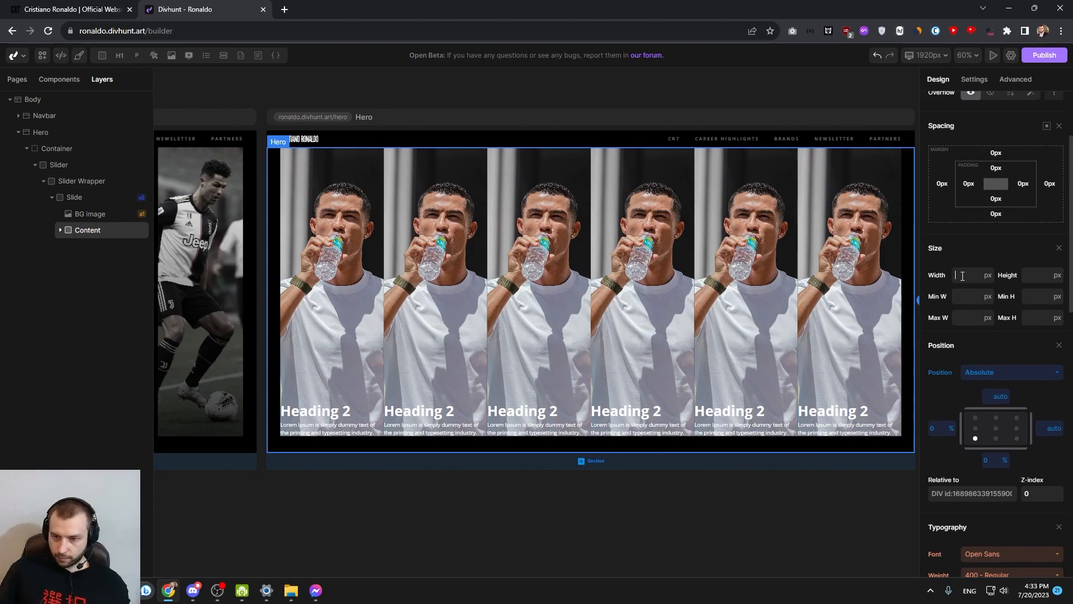
type("100%")
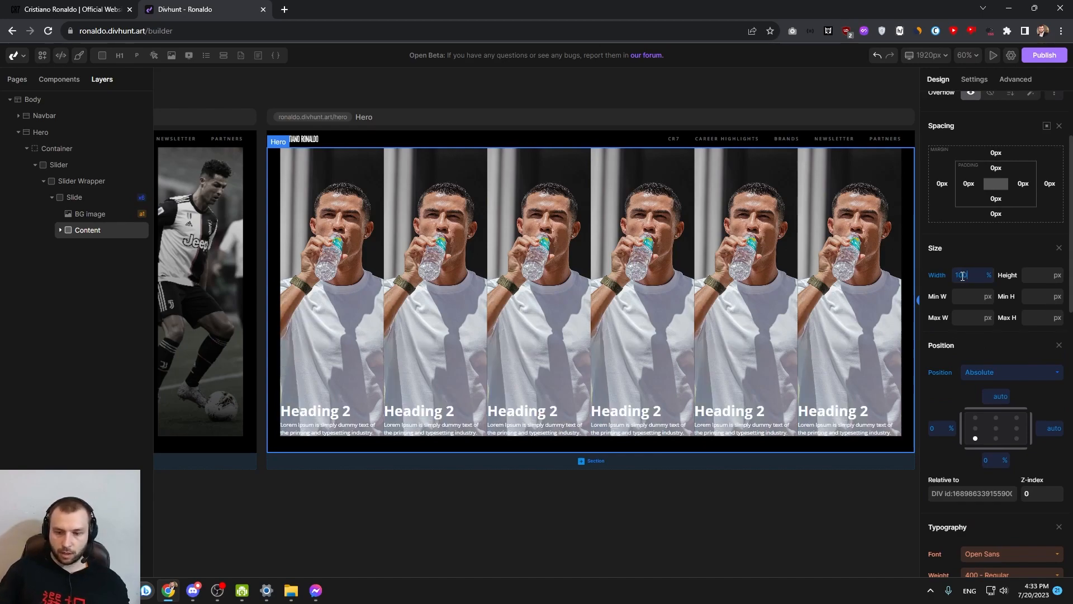
left_click(1038, 277)
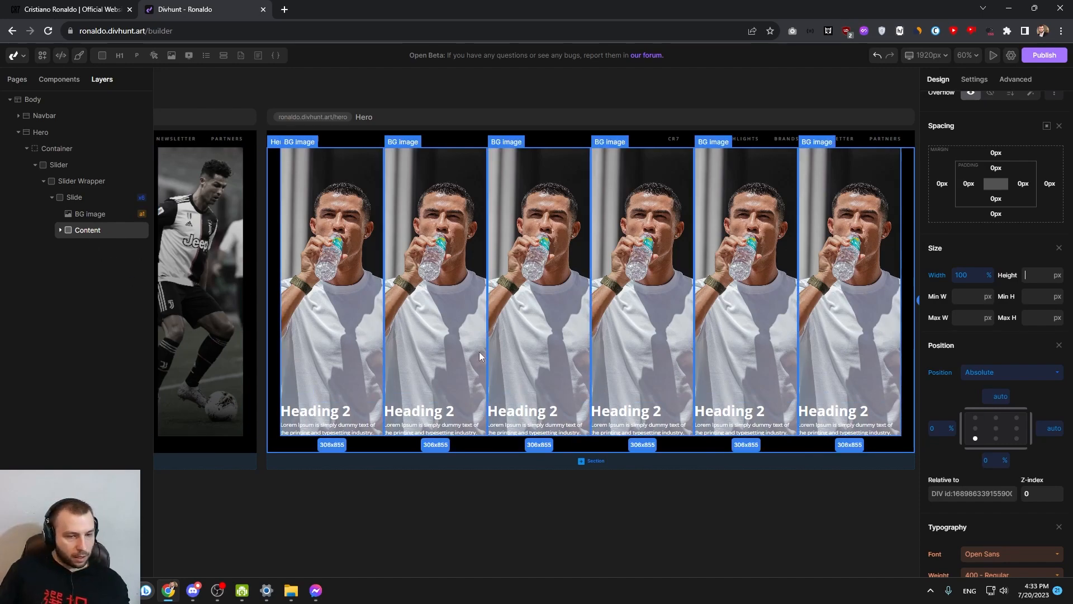
scroll(993, 384, "up", 3)
mouse_move(1009, 286)
left_mouse_down()
mouse_move(1013, 269)
mouse_move(1010, 300)
left_mouse_up()
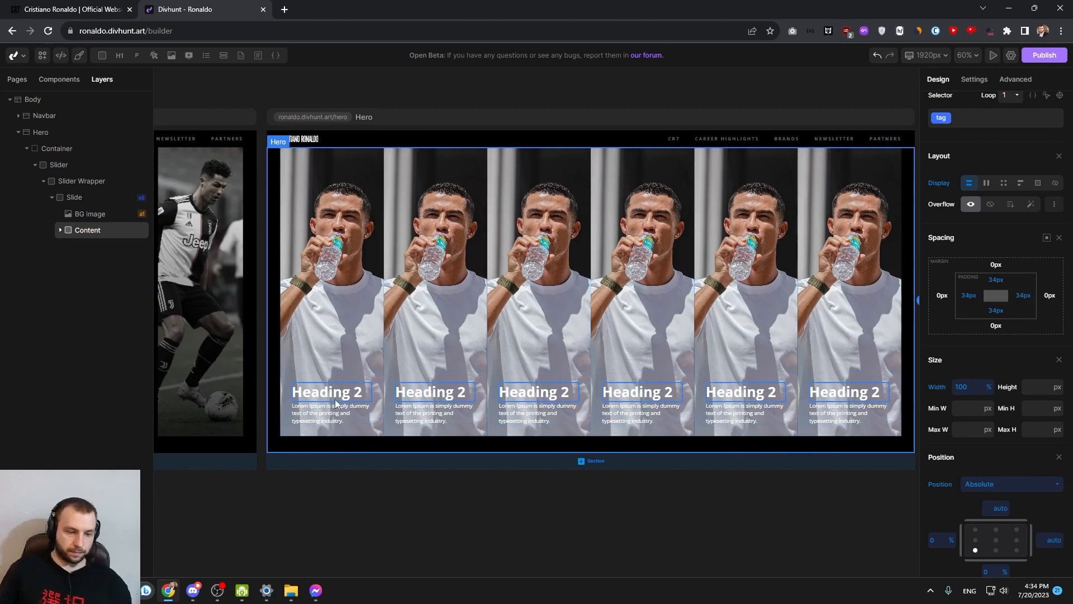
scroll(422, 425, "down", 3)
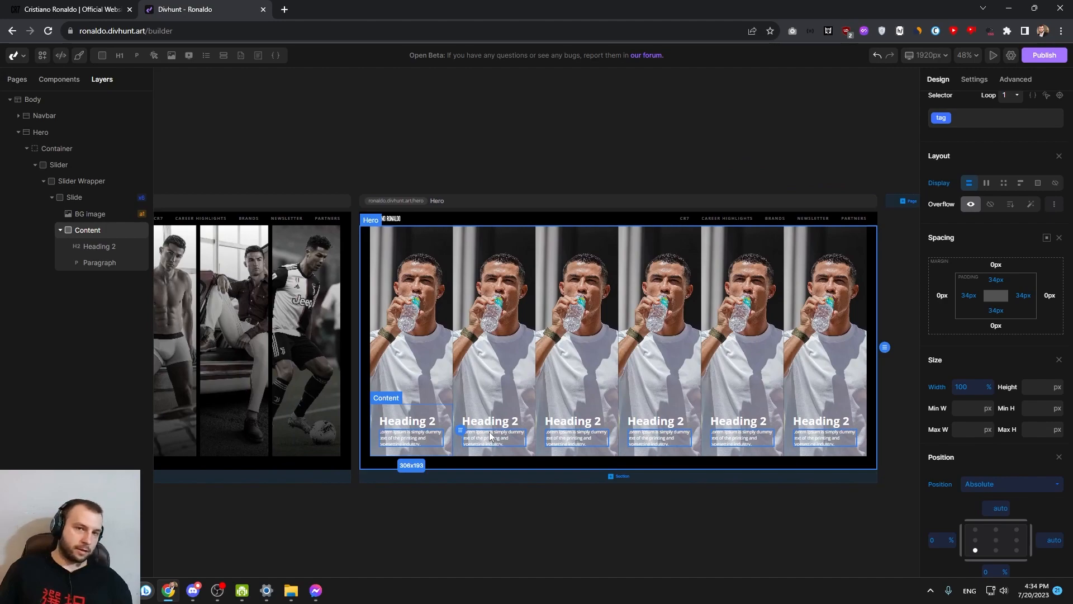
Add a new div inside the Slide, after the Content, and label it Overlay
left_click(415, 376)
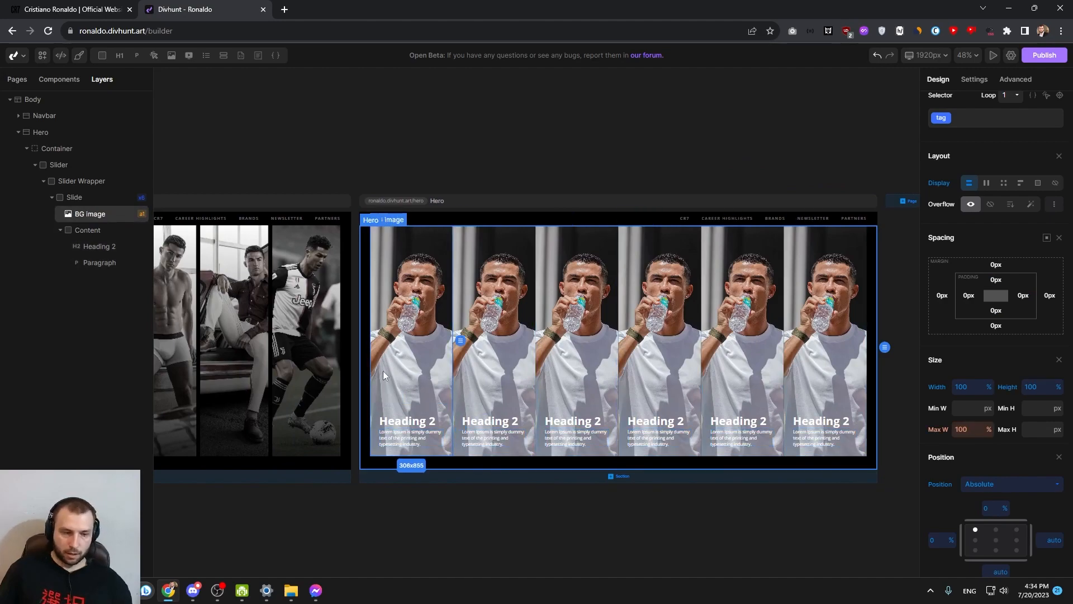
left_click_drag(368, 361, 753, 355)
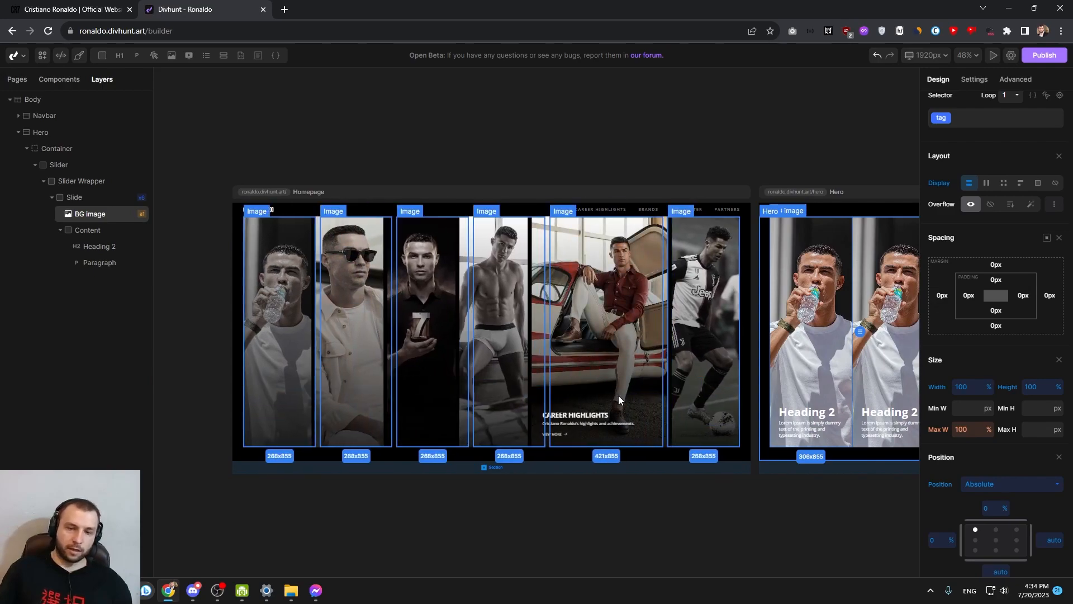
left_click_drag(804, 353, 558, 378)
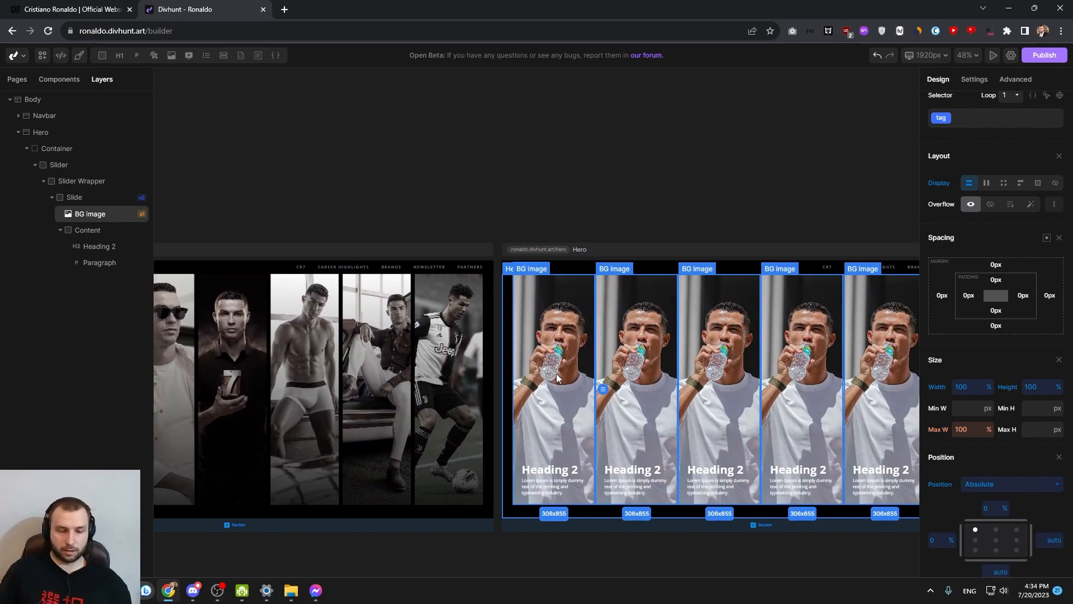
left_click(93, 230)
left_click(60, 230)
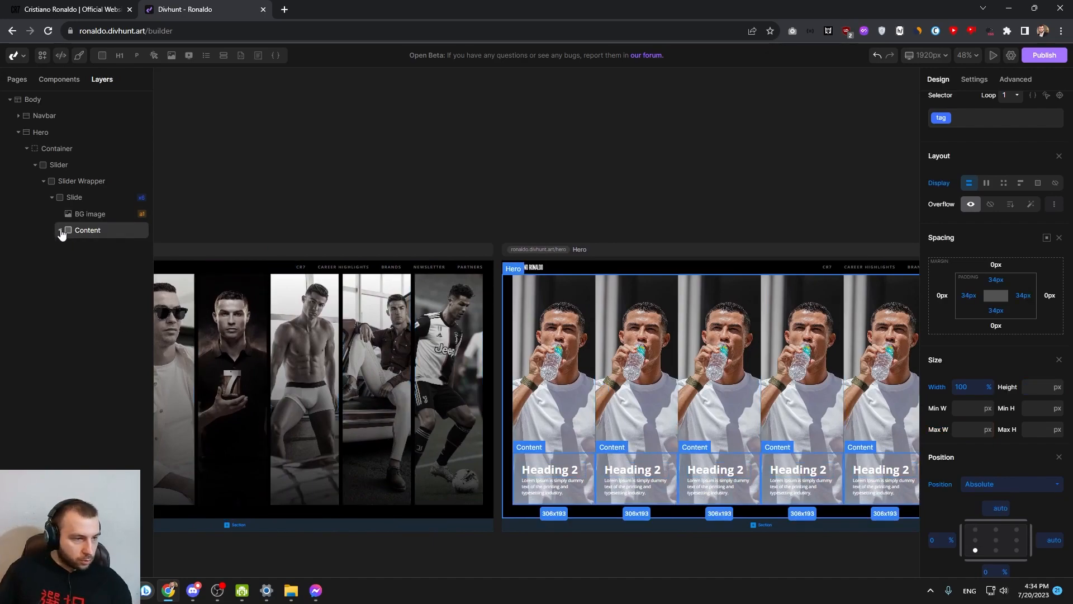
left_click(79, 198)
left_click(103, 54)
right_click(84, 249)
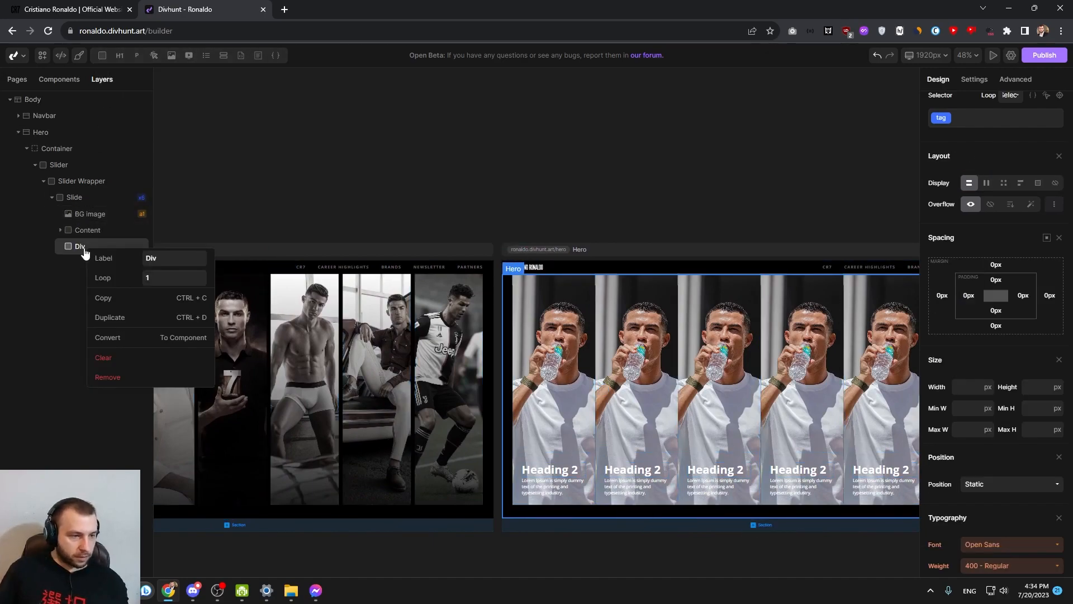
type("Overlay")
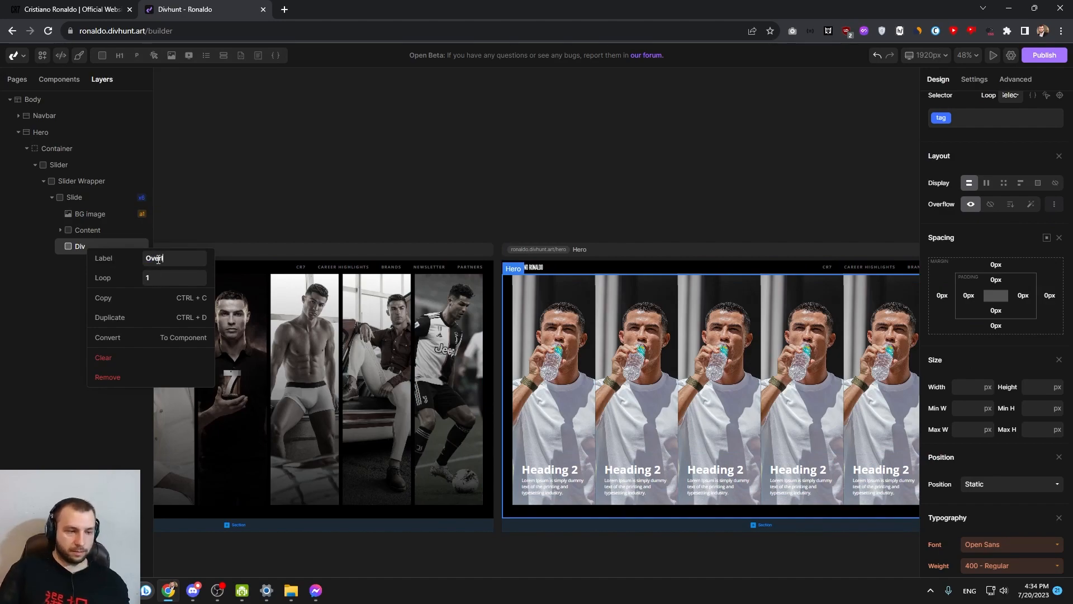
key("Return")
Set the Overlay's position to absolute at the slide's bottom-left corner, with width and height of 100%
scroll(971, 314, "down", 2)
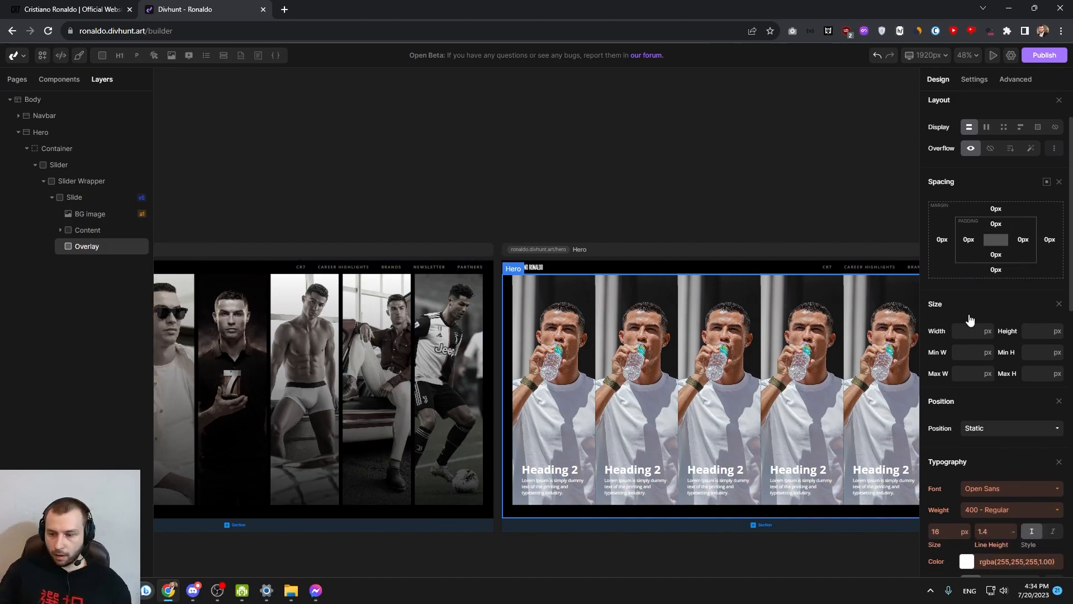
left_click(992, 372)
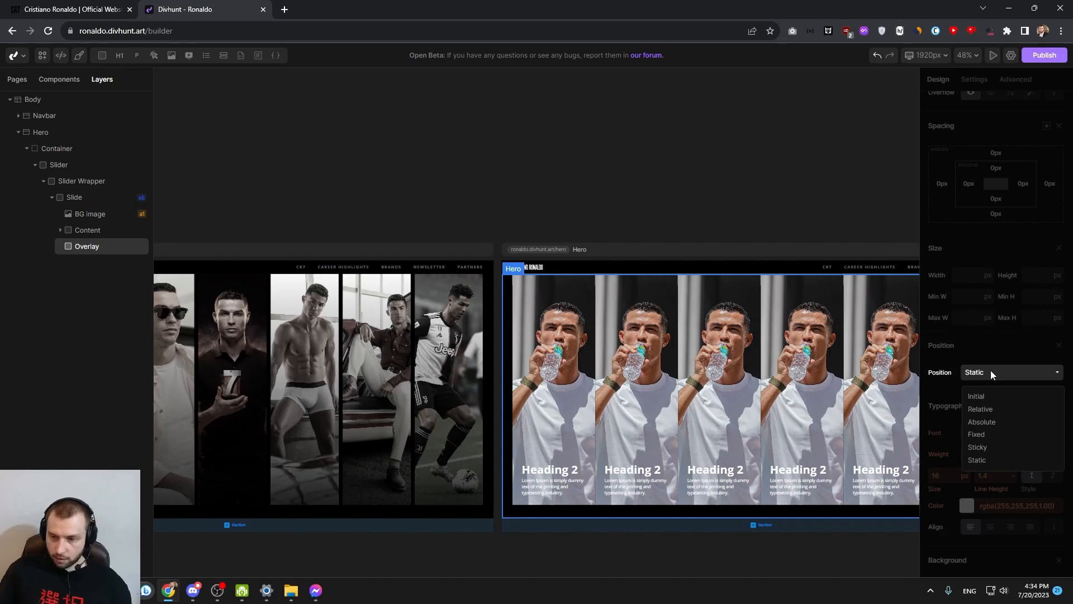
left_click(982, 422)
left_click(976, 317)
scroll(972, 279, "up", 1)
left_click(970, 210)
type("100%")
key("Tab")
type("100%")
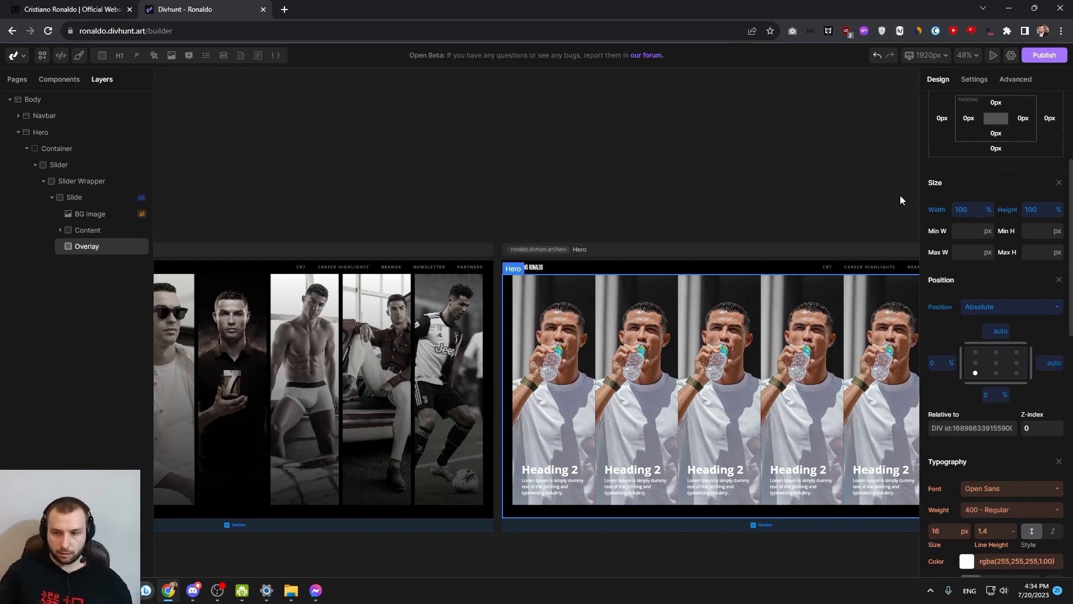
Give the Overlay a linear gradient background and set its second colour stop to black, rgba(0,0,0,1.00)
scroll(1008, 400, "down", 7)
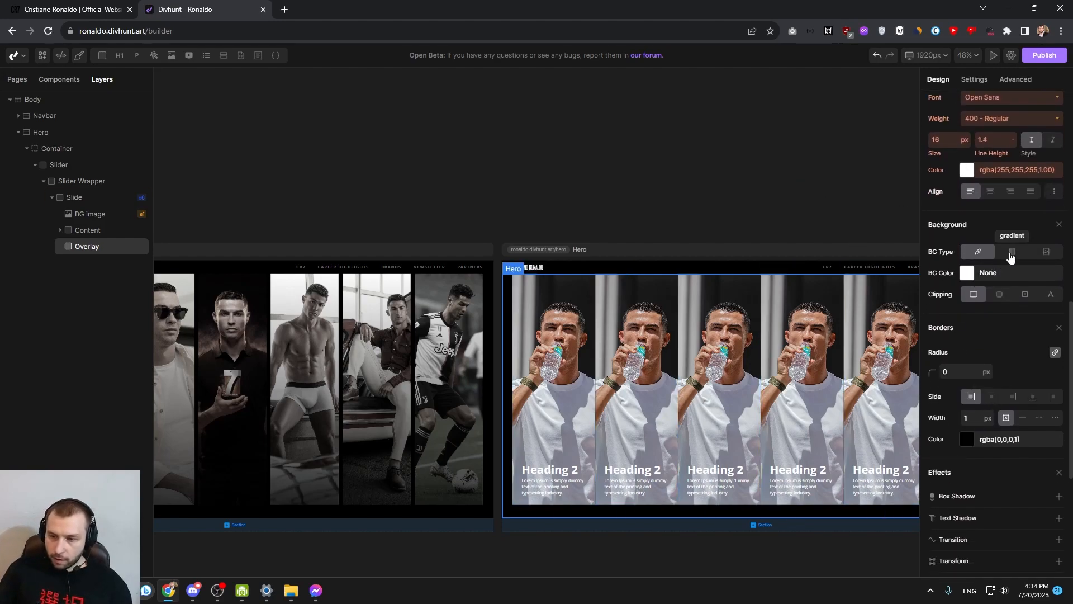
left_click(1012, 252)
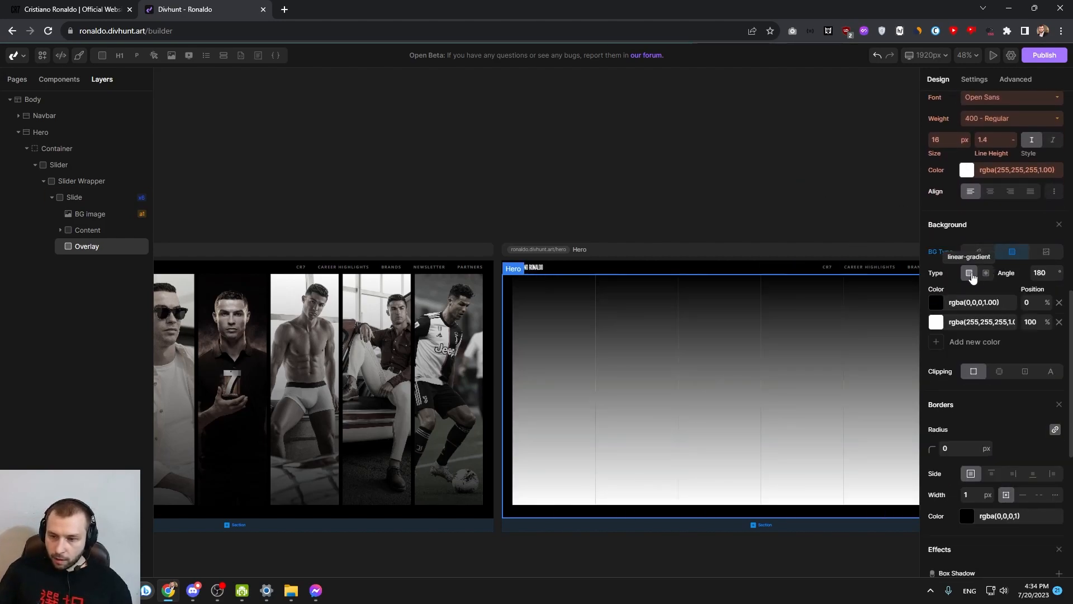
left_click(938, 324)
left_click_drag(914, 365, 873, 398)
left_click(933, 461)
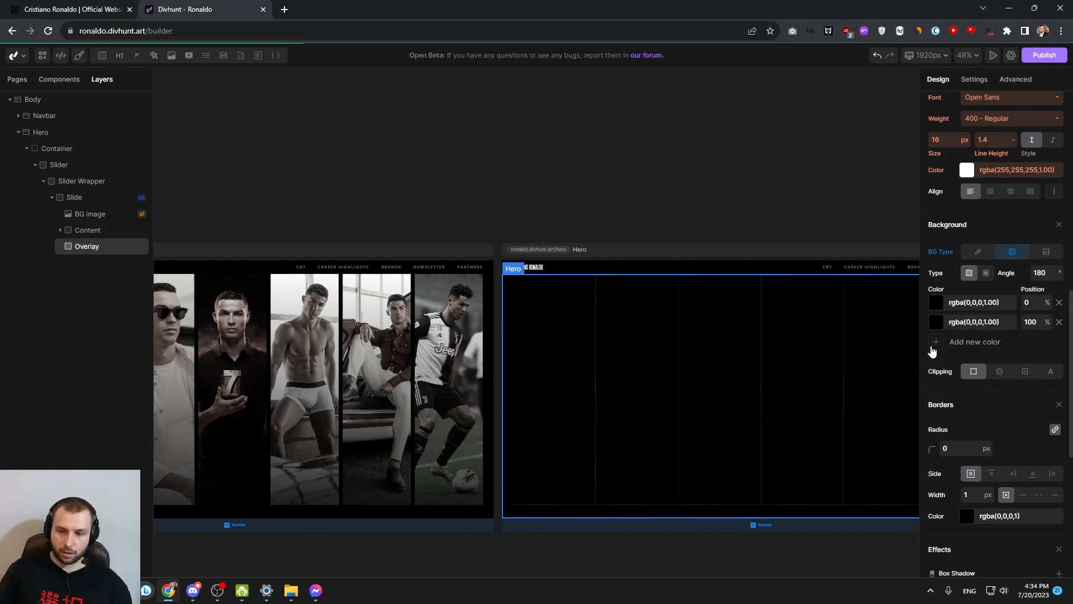
Set the Overlay gradient's first colour stop to rgba(0,0,0,0.76) and its second to rgba(0,0,0,0.00)
left_click(939, 309)
left_click_drag(989, 390, 964, 390)
left_click(948, 440)
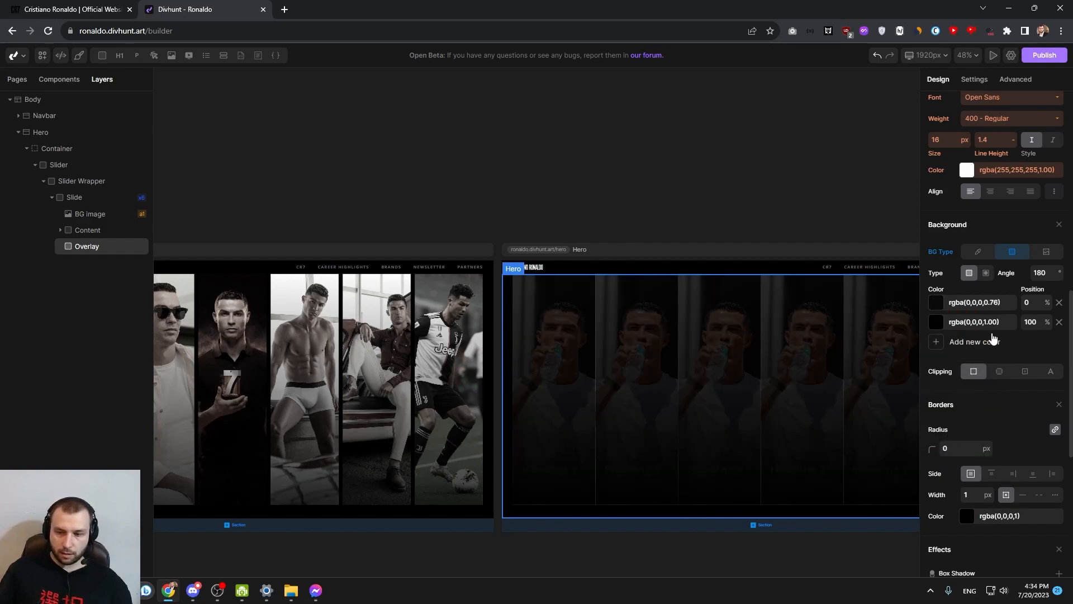
left_click(956, 320)
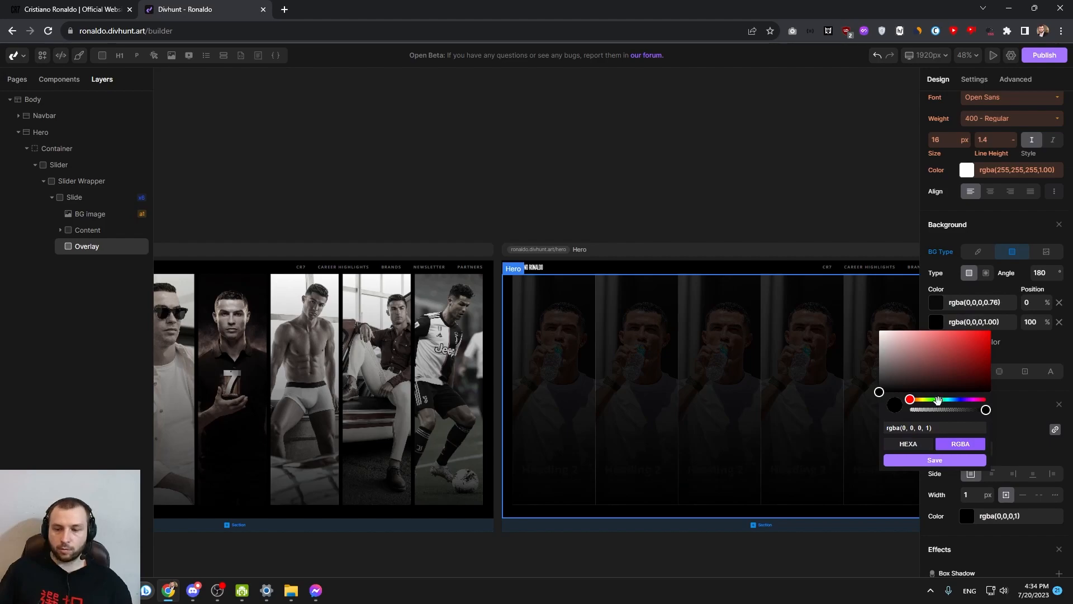
left_click_drag(984, 409, 884, 412)
left_click(935, 460)
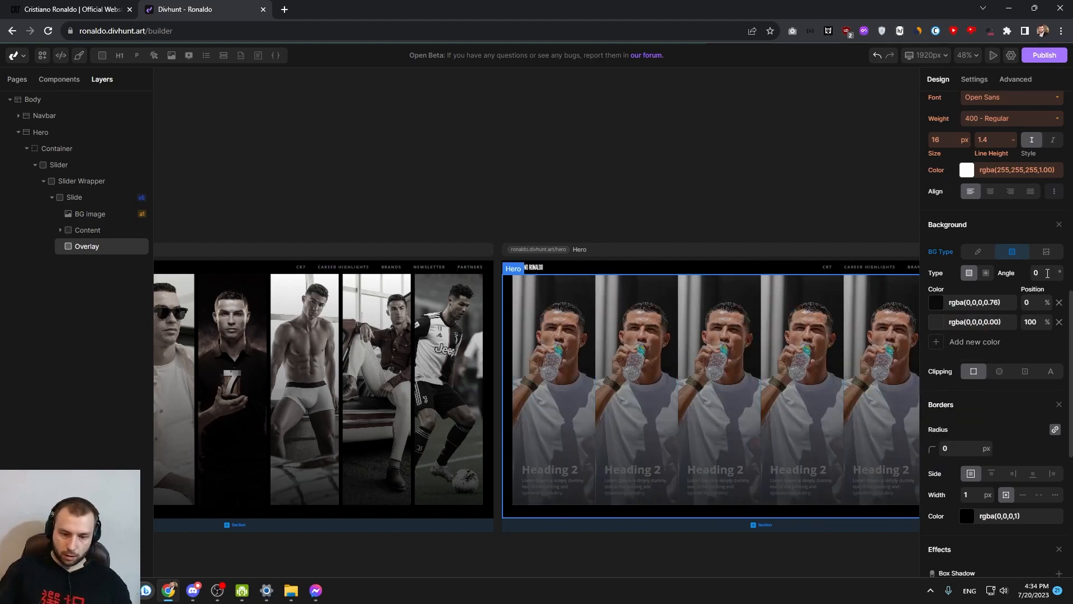
left_click_drag(792, 340, 598, 297)
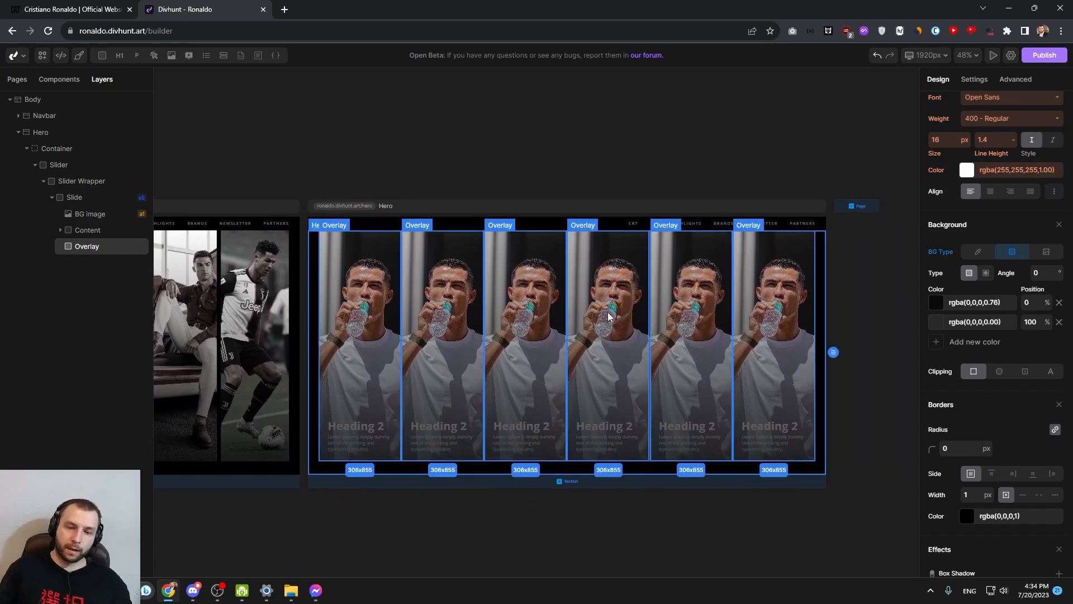
left_click(91, 215)
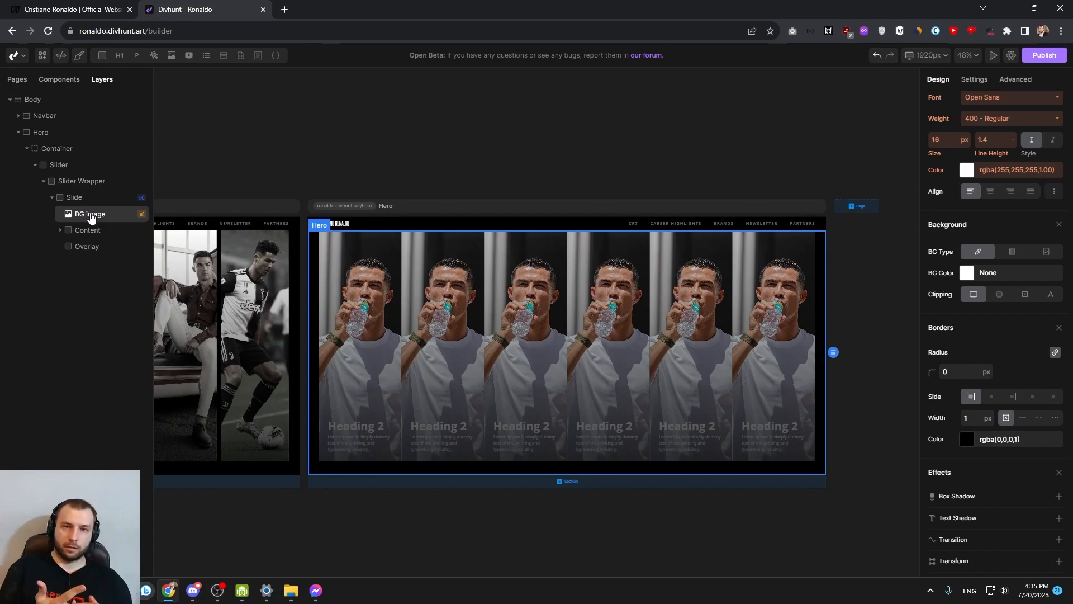
left_click(93, 203)
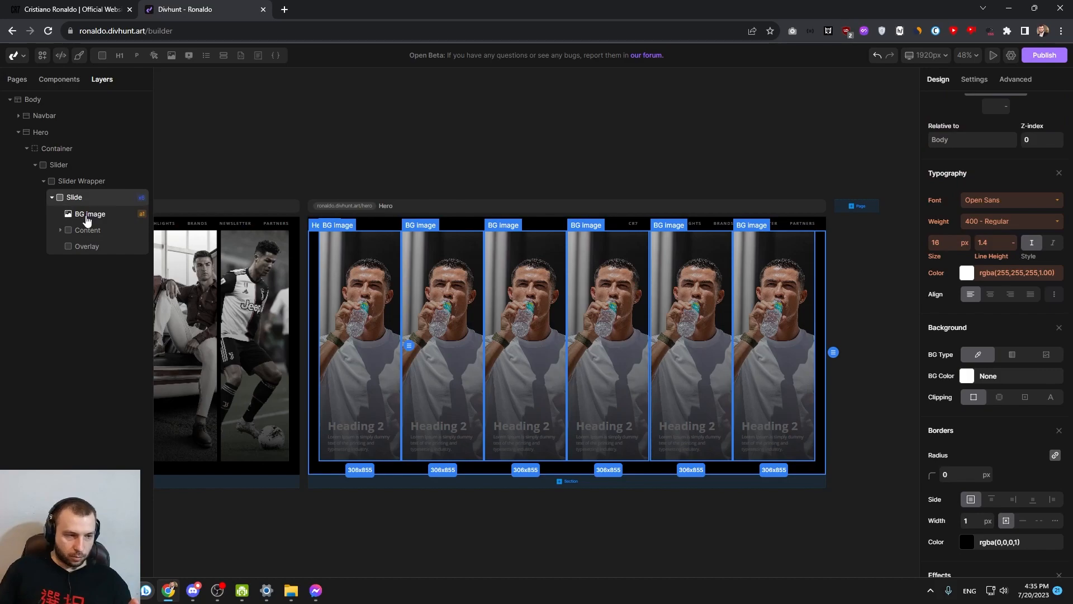
left_click(86, 217)
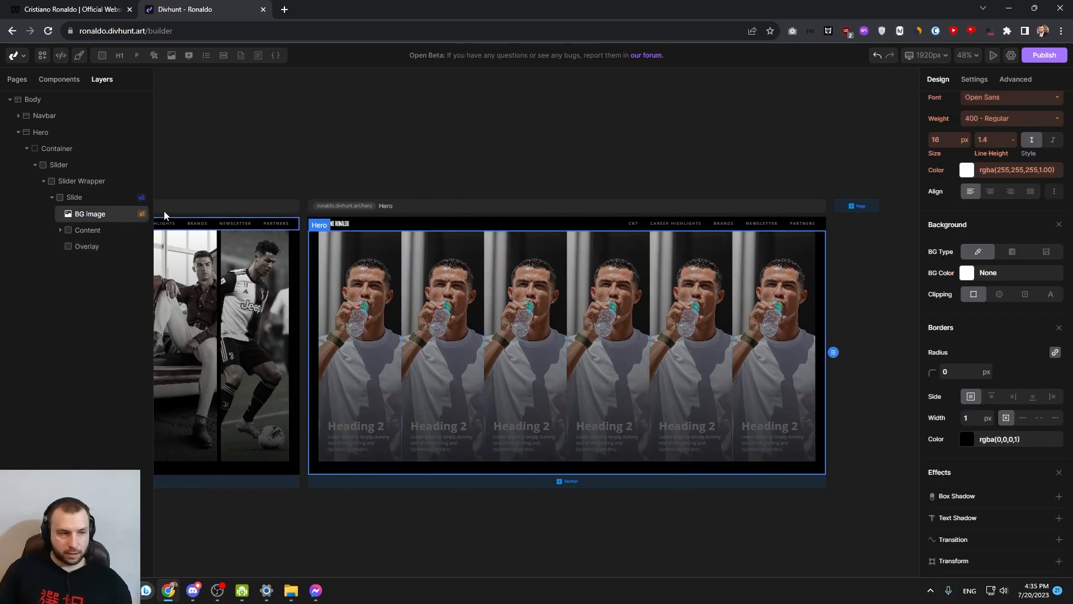
scroll(1032, 412, "up", 1)
scroll(1031, 412, "up", 5)
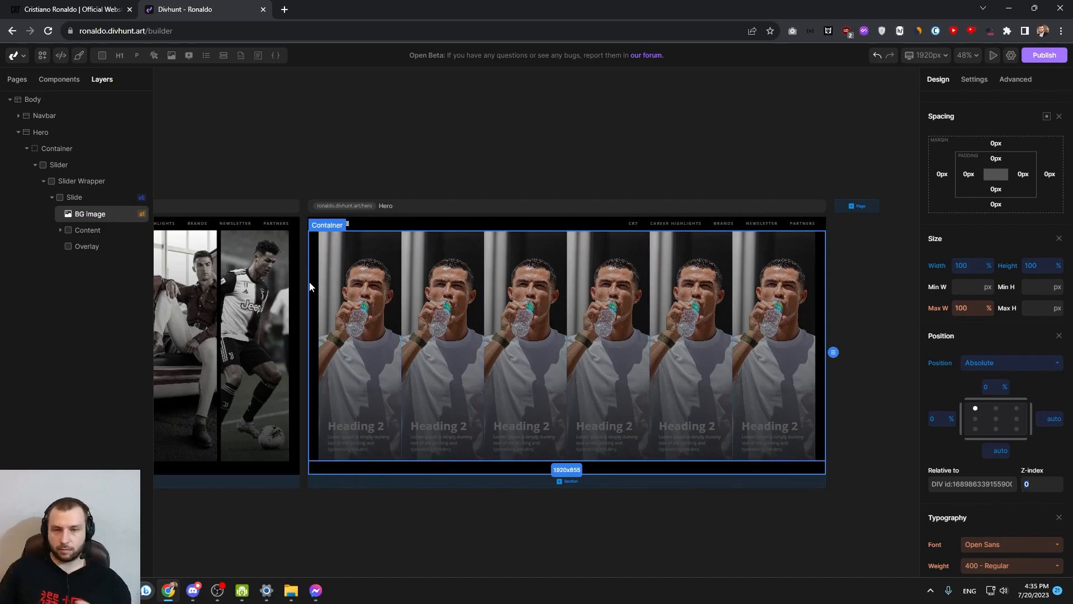
Set the z-index of the slide's Content to 2 and of its Overlay to 1
left_click(98, 230)
scroll(1033, 413, "down", 2)
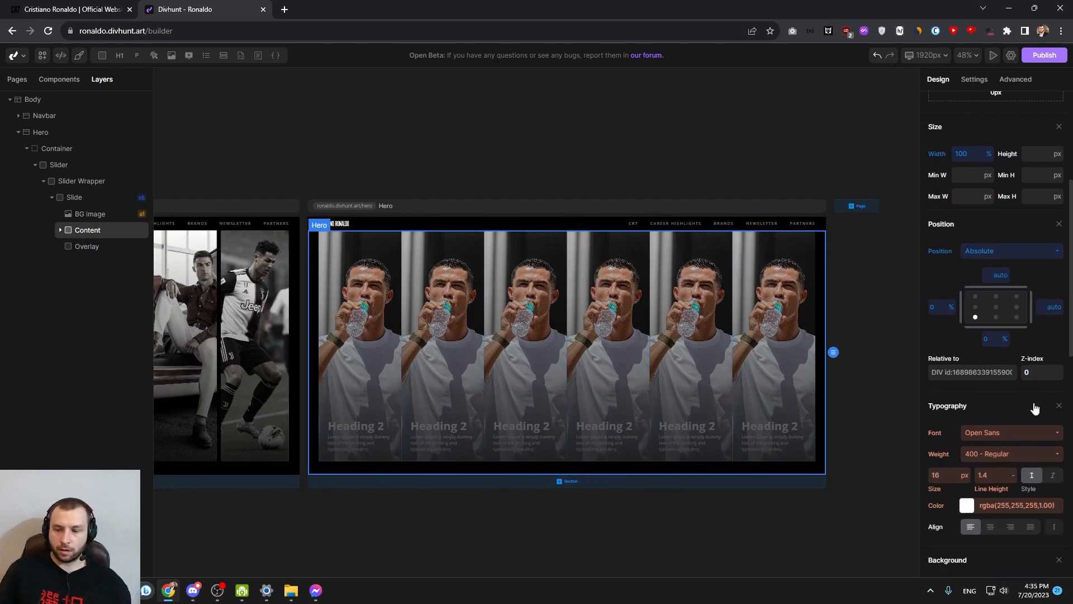
type("1")
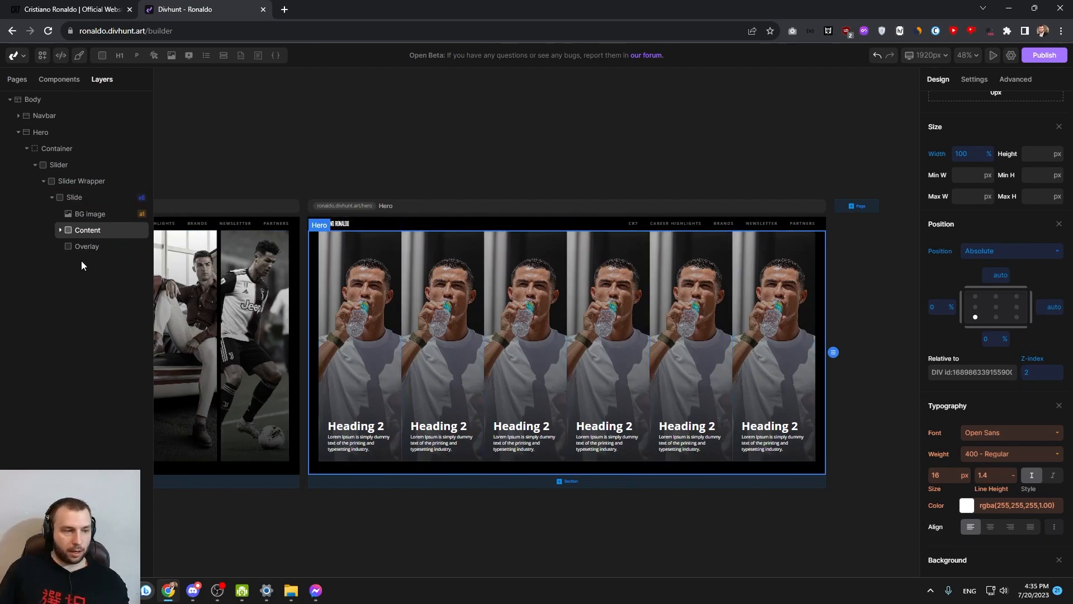
left_click(87, 247)
type("1")
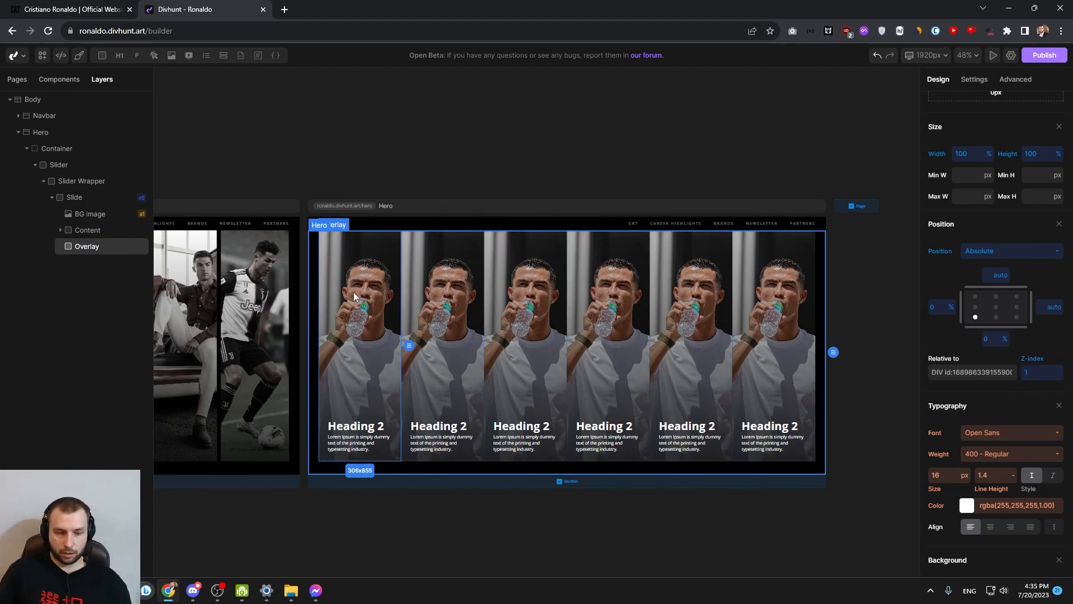
Set the font size of the slide's heading to 24 px and of its paragraph to 14 px
scroll(347, 294, "up", 5)
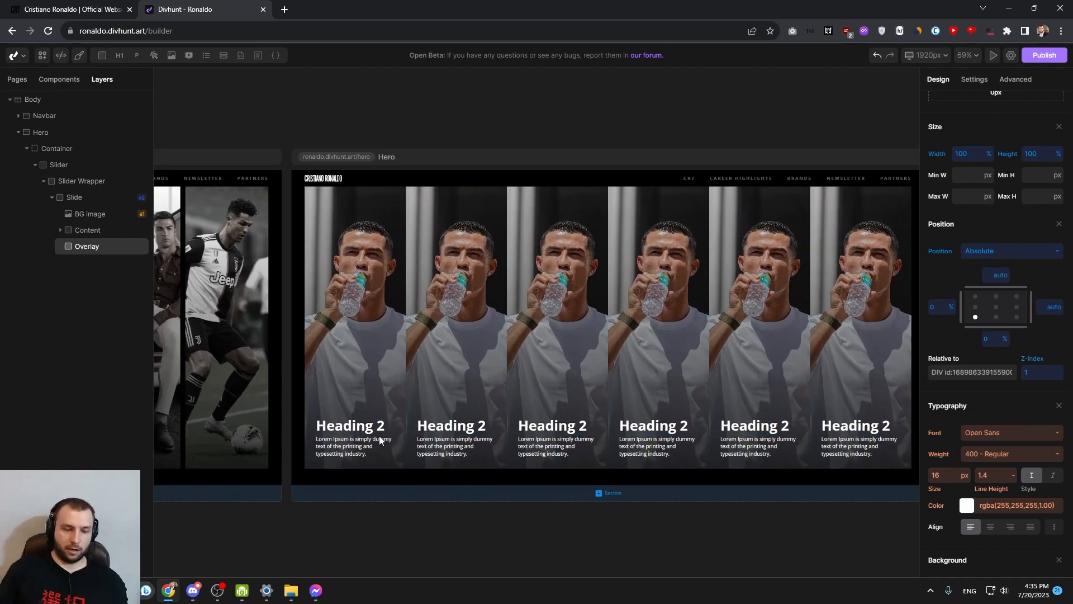
left_click(335, 423)
scroll(1012, 256, "down", 6)
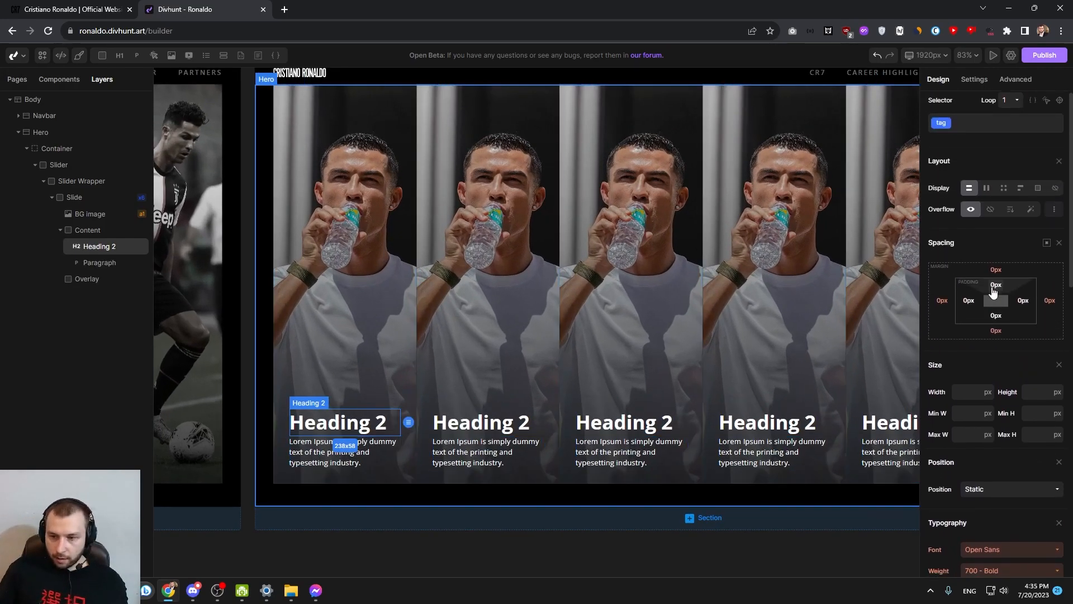
left_click(944, 150)
type("2")
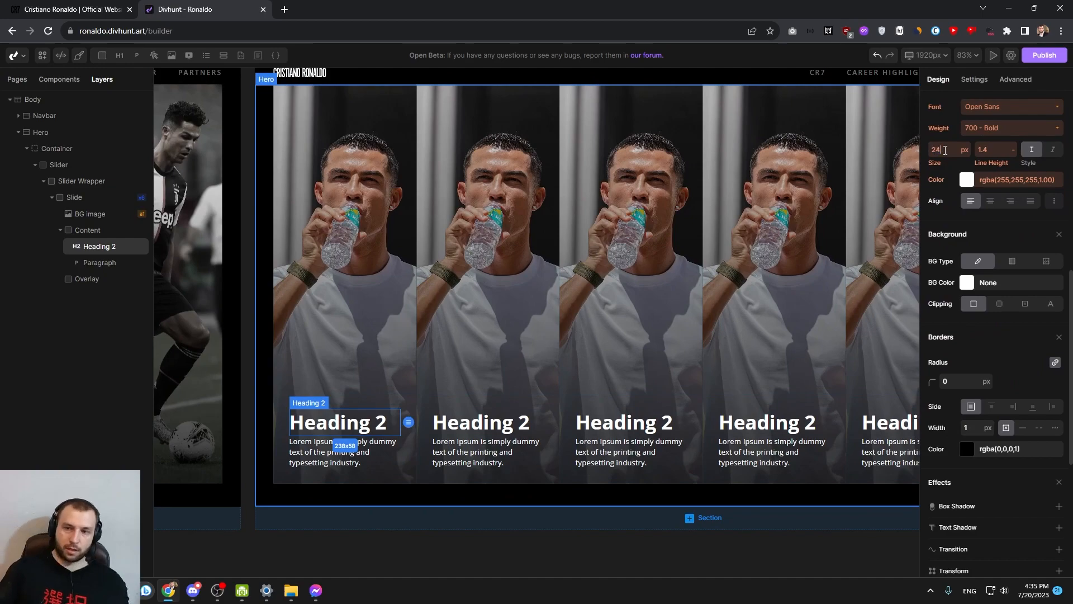
type("4")
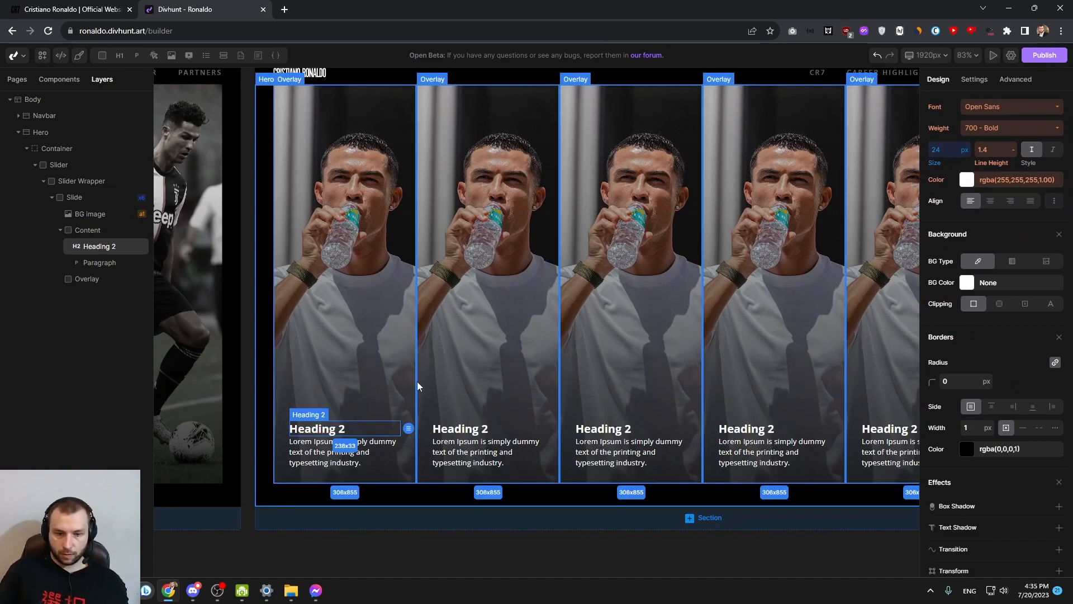
left_click(344, 451)
scroll(973, 280, "up", 2)
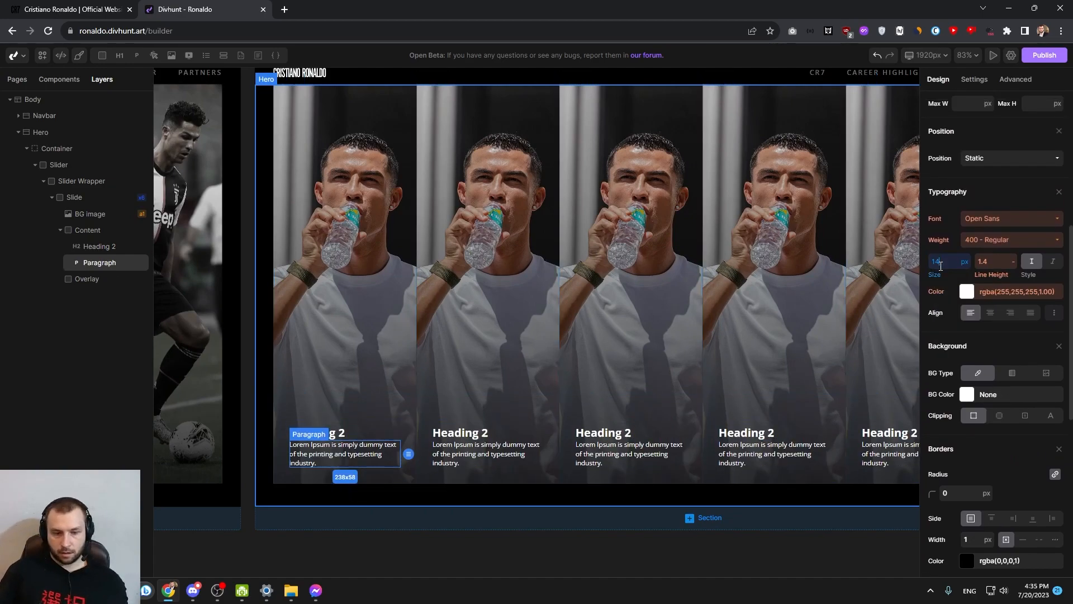
Add a small bottom margin to the slide's heading to separate it from the paragraph
left_click(350, 432)
scroll(773, 323, "down", 1)
scroll(978, 303, "up", 1)
left_click_drag(1013, 329, 1011, 335)
left_click(568, 288)
scroll(567, 287, "down", 3)
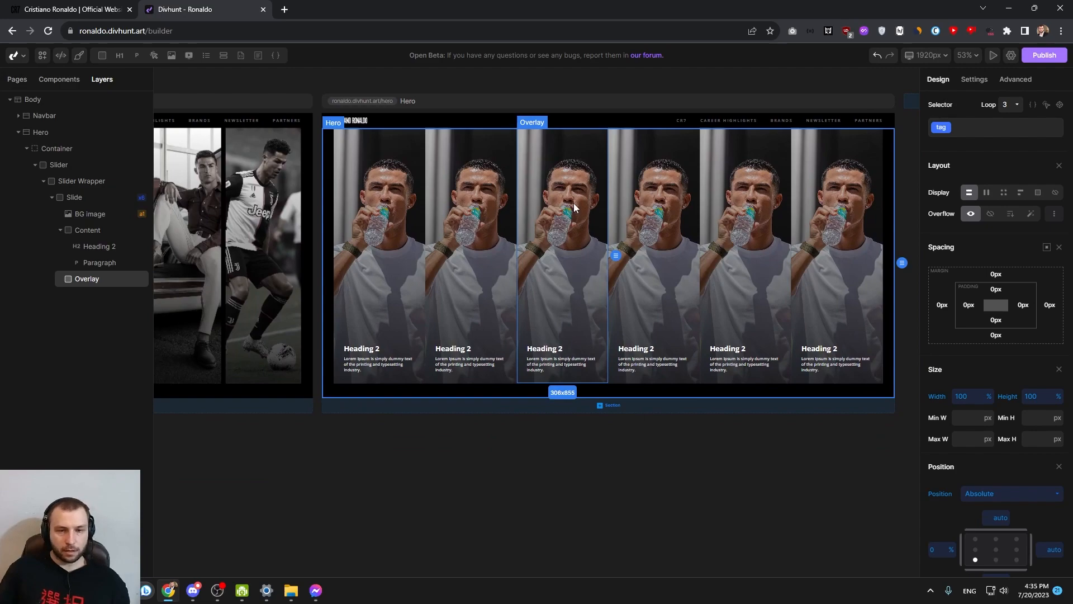
Set the column gap of the Slider Wrapper to 20 px
left_click_drag(346, 208, 571, 231)
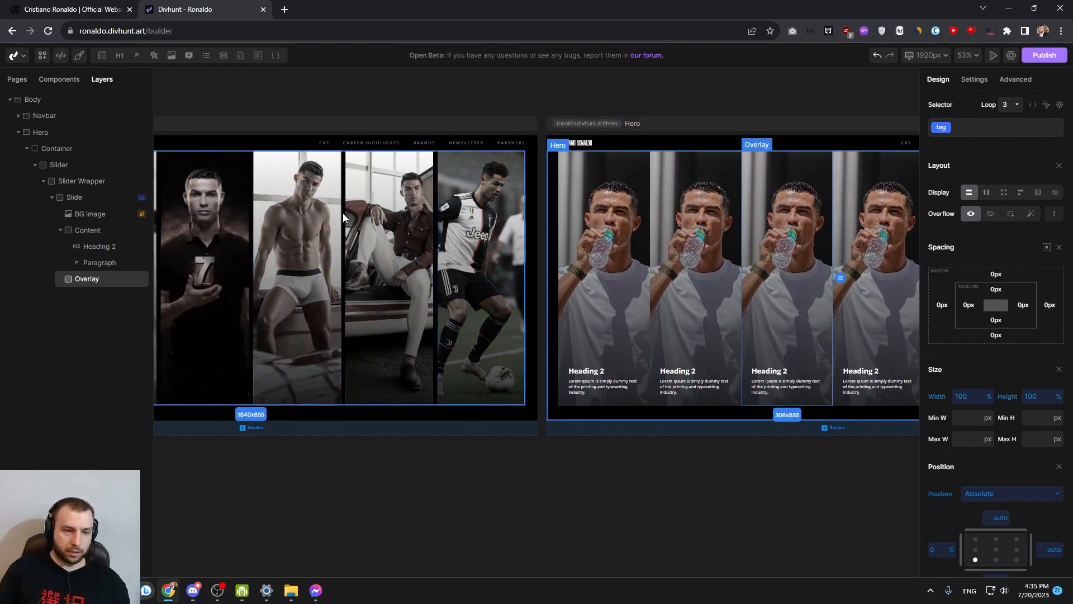
left_click(617, 207)
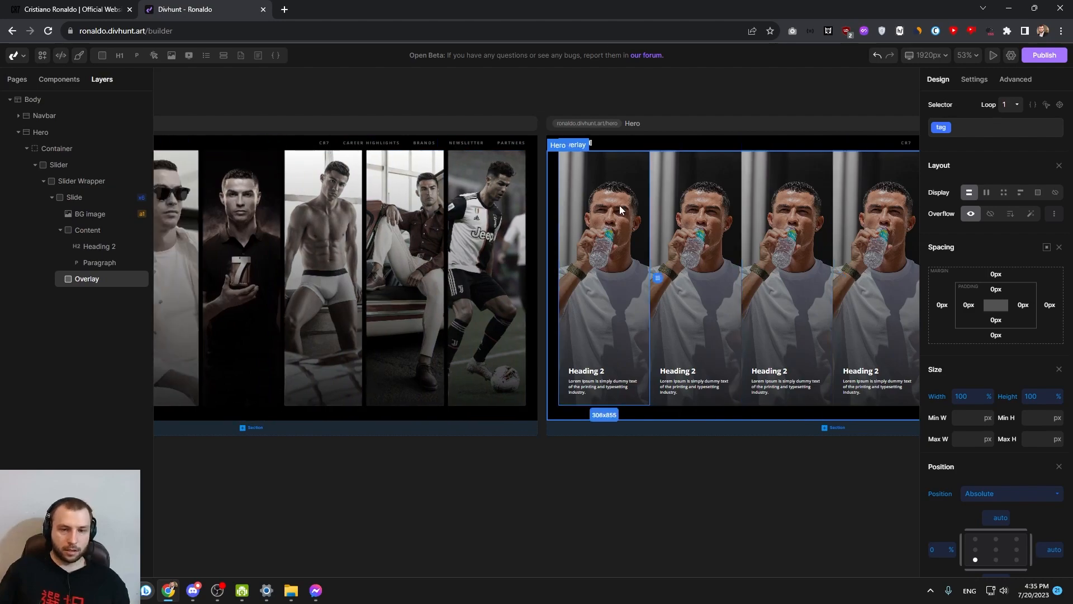
left_click(84, 182)
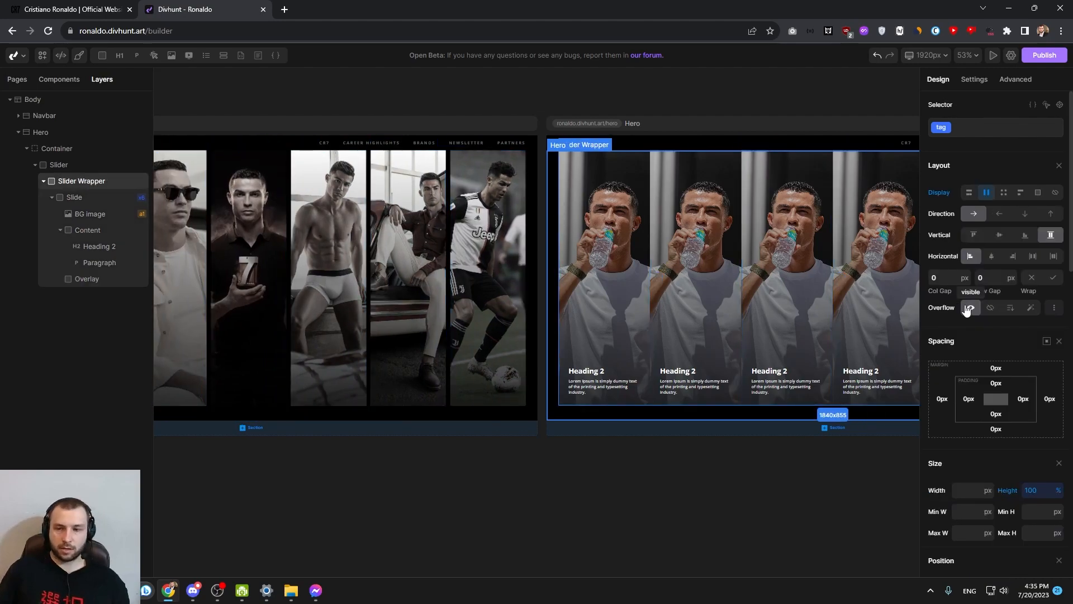
type("20")
key("Return")
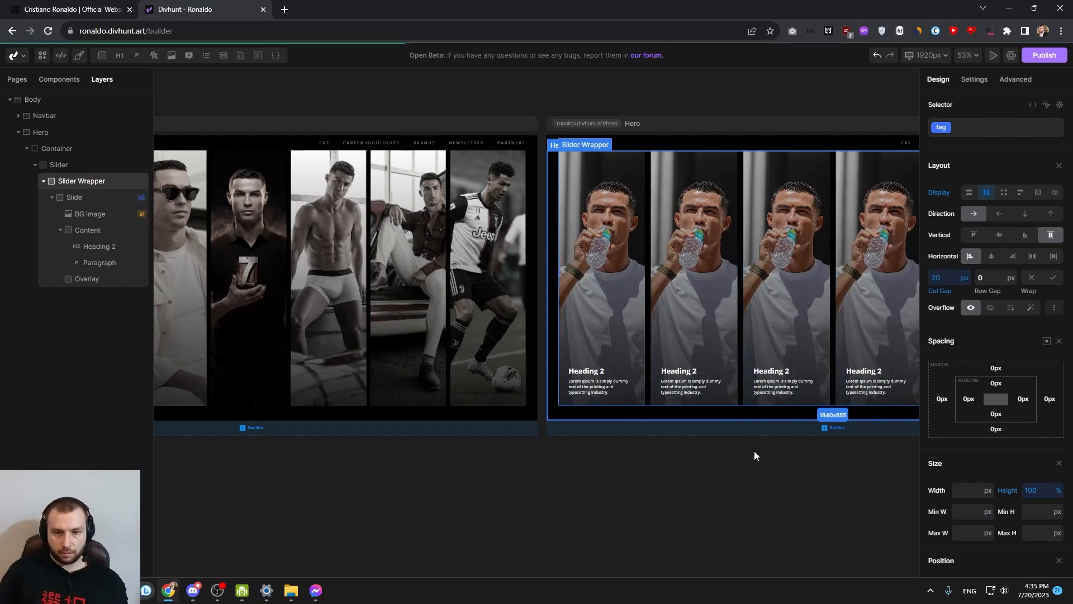
Compare the new slides with the finished reference slider, examining how its slides expand and how their text content is laid out
left_click_drag(749, 452, 542, 481)
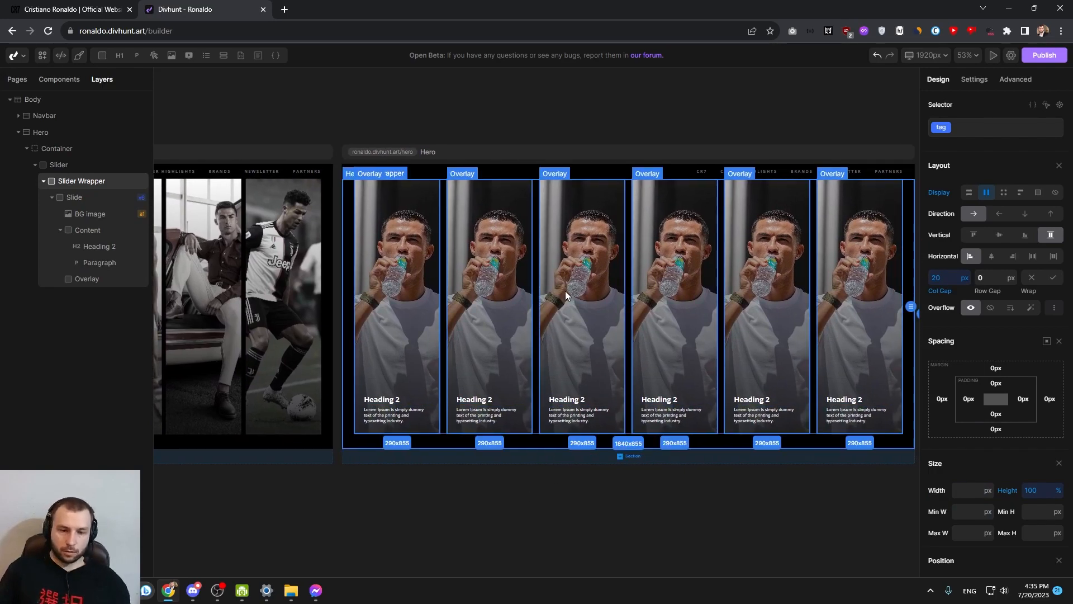
left_click(587, 316)
left_click_drag(588, 319, 555, 351)
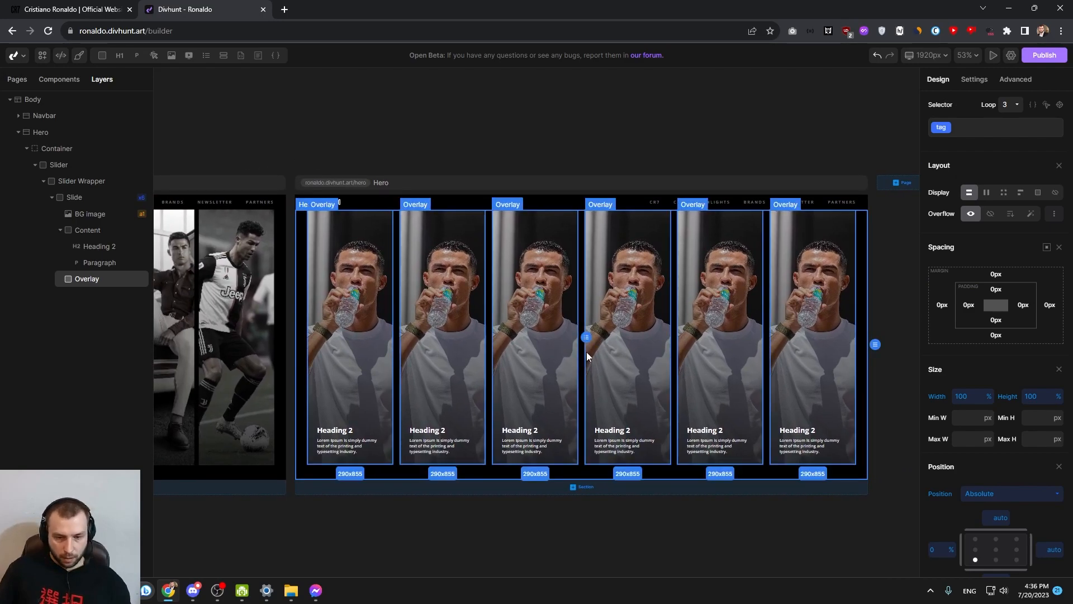
left_click(582, 359)
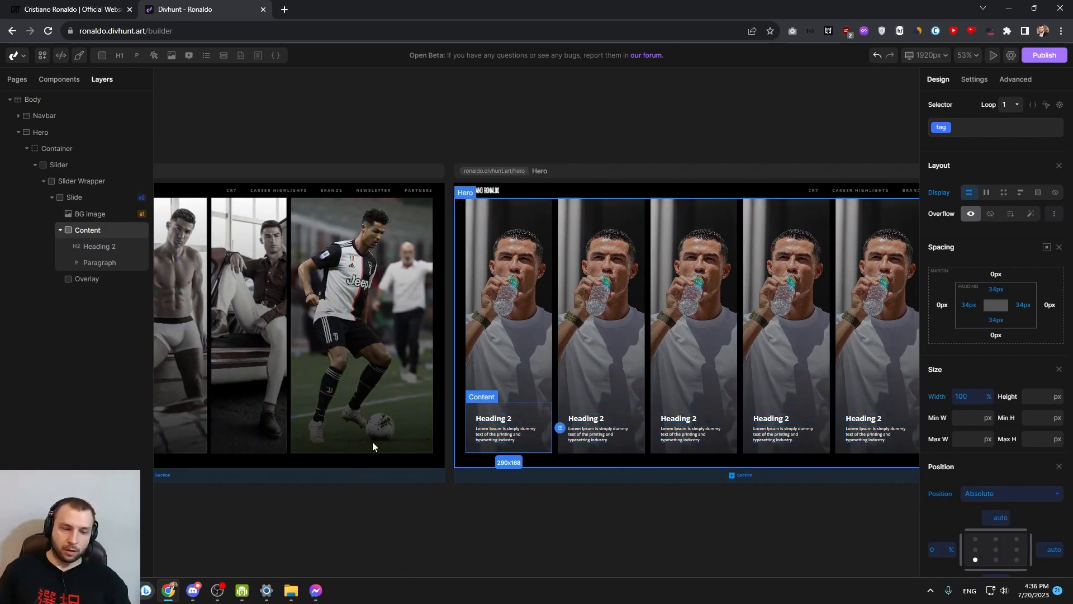
left_click_drag(379, 485, 452, 501)
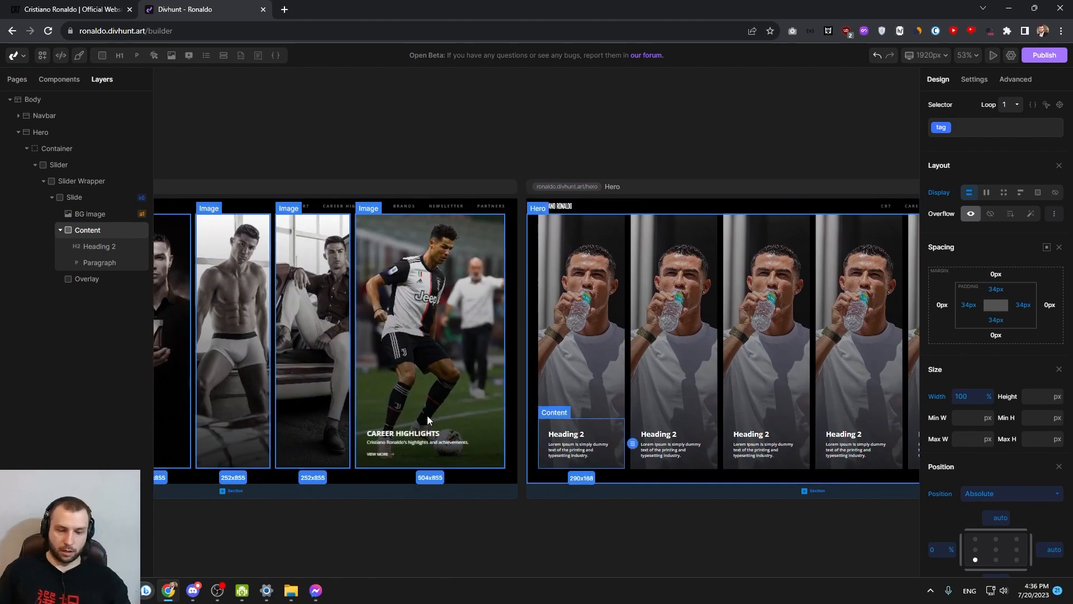
left_click(428, 420)
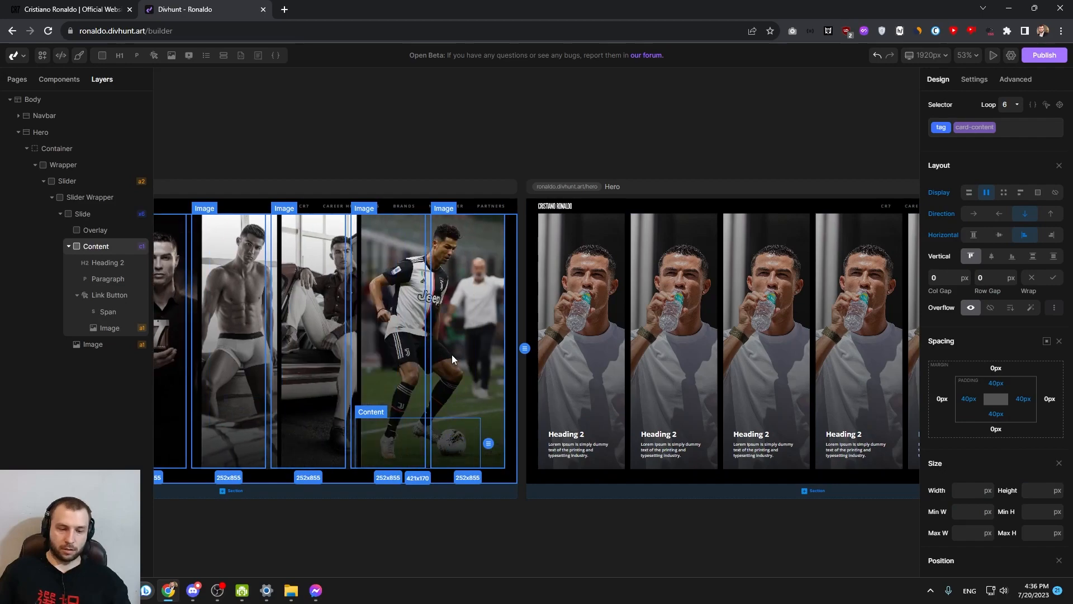
scroll(545, 381, "up", 3)
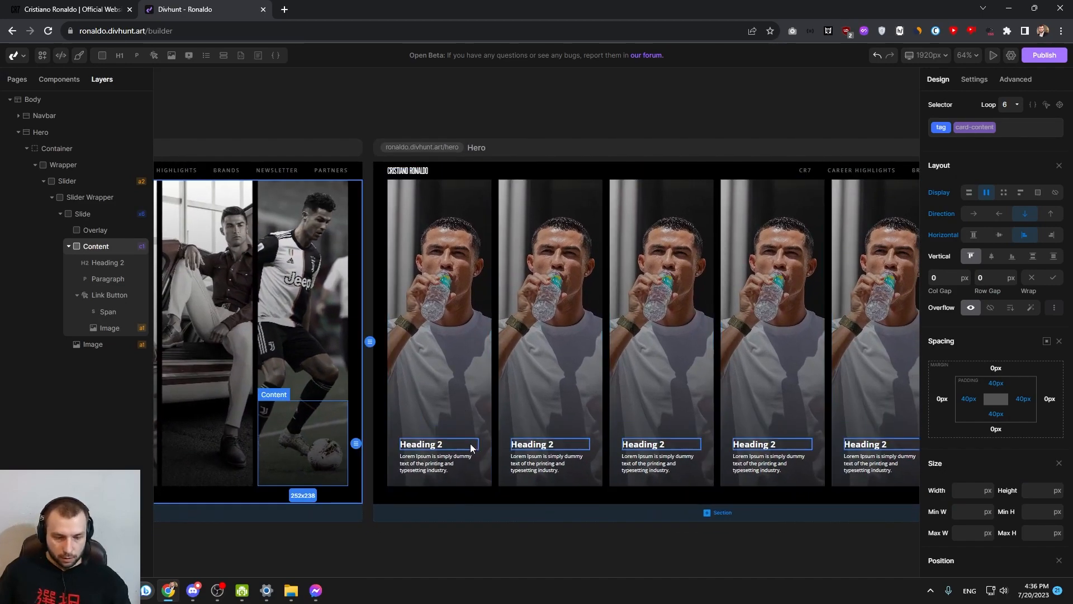
Set the opacity of the slide's Content to 0%
left_click(474, 431)
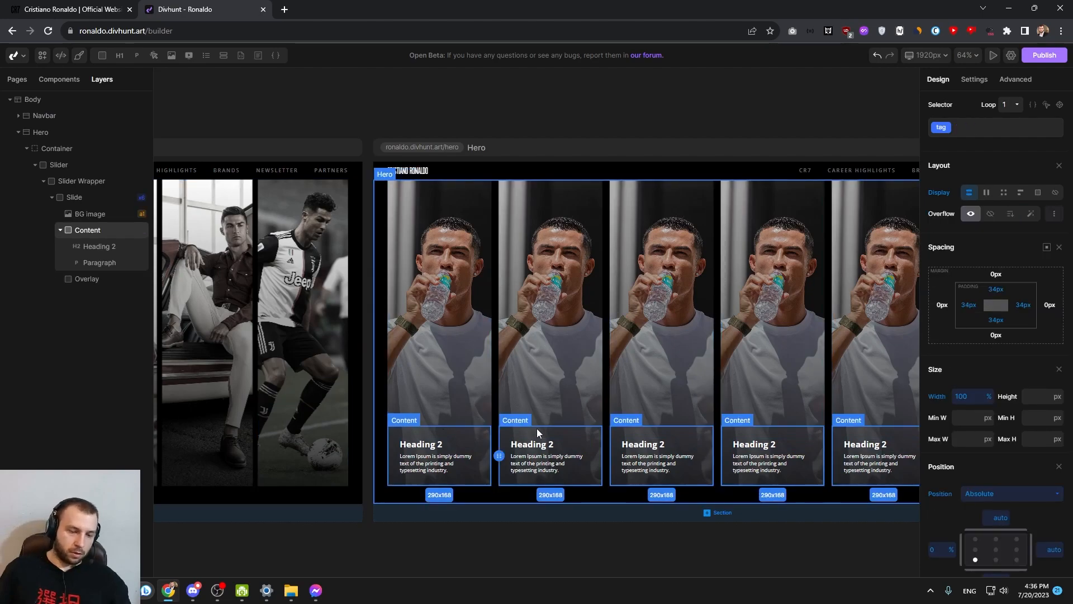
scroll(1017, 475, "down", 3)
scroll(1006, 464, "down", 10)
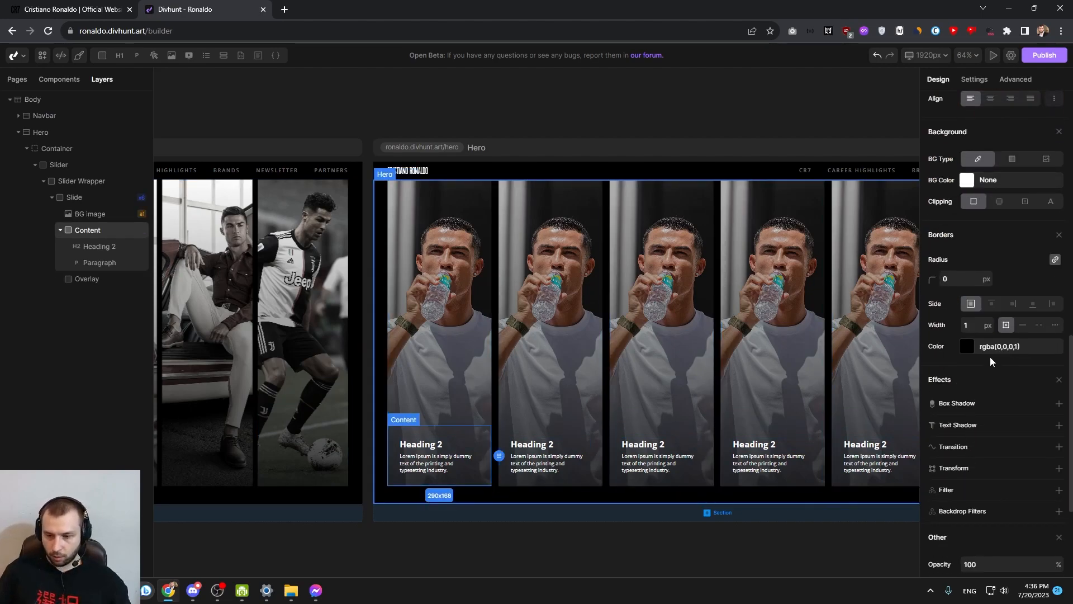
type("0")
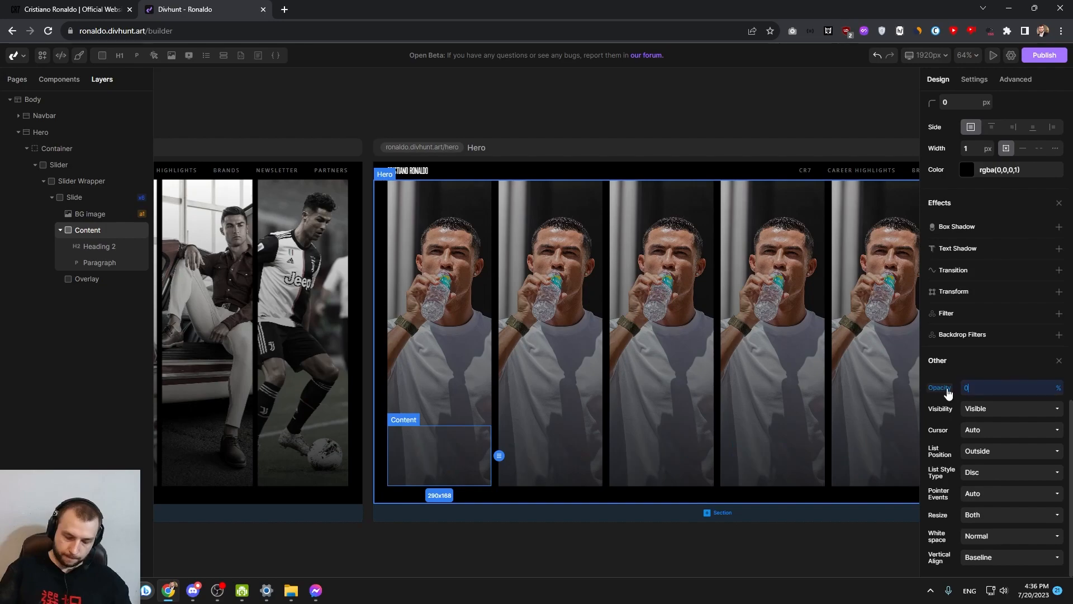
Raise the flex growth of the Slide's hover state so a hovered slide becomes about twice as wide as the others
left_click(517, 304)
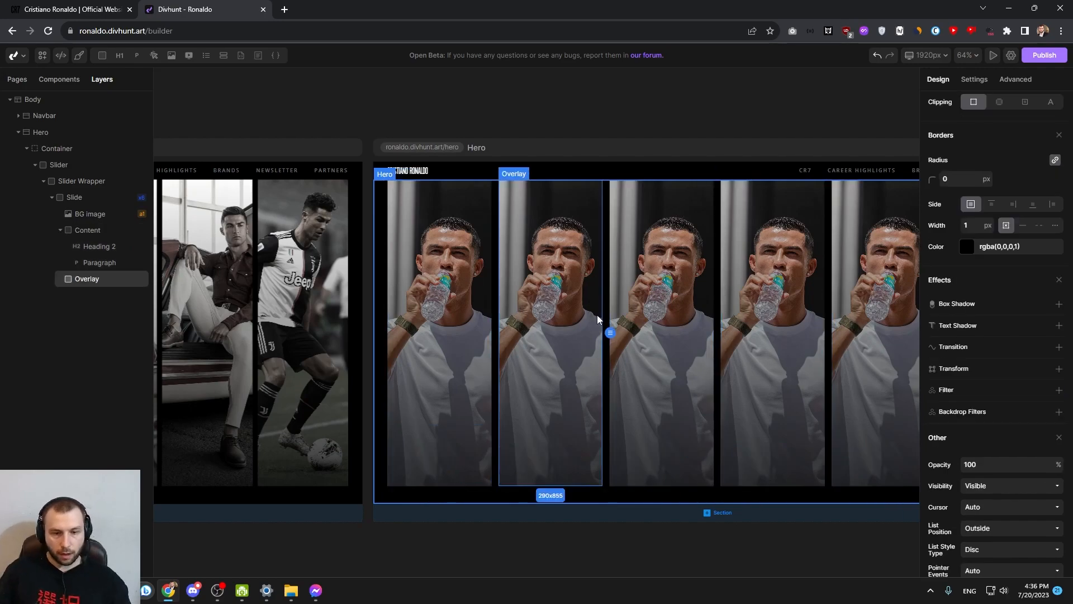
left_click(606, 316)
left_click(528, 287)
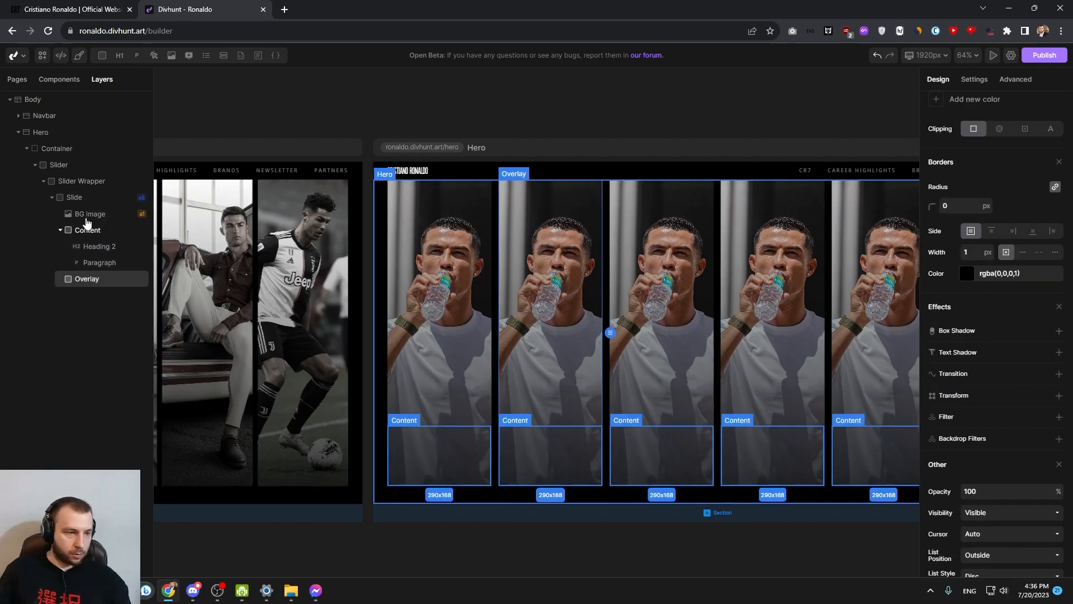
left_click(74, 196)
left_click_drag(455, 291, 296, 359)
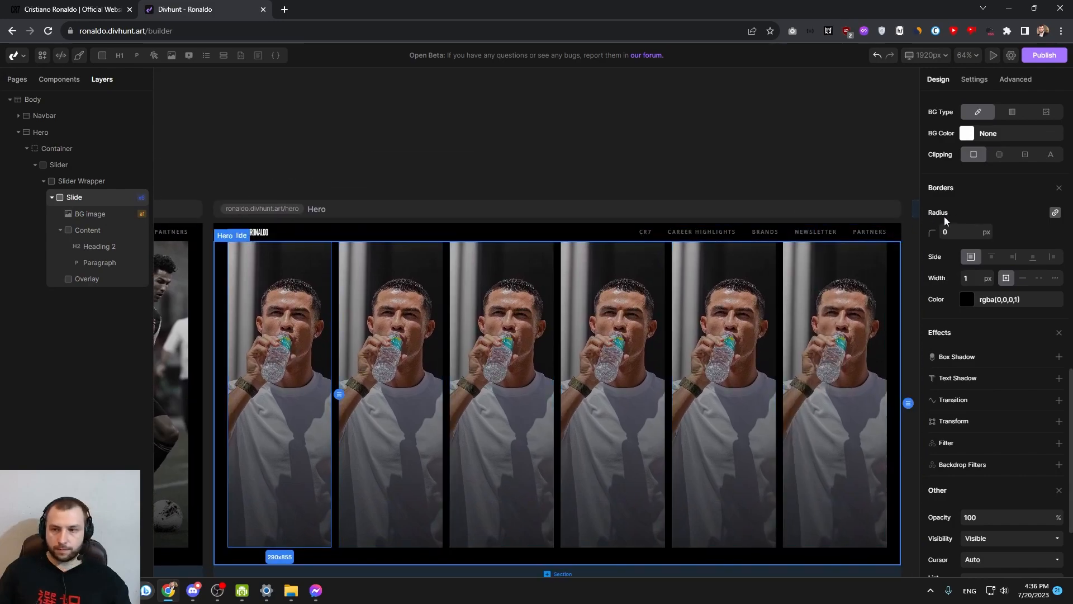
scroll(1012, 173, "up", 8)
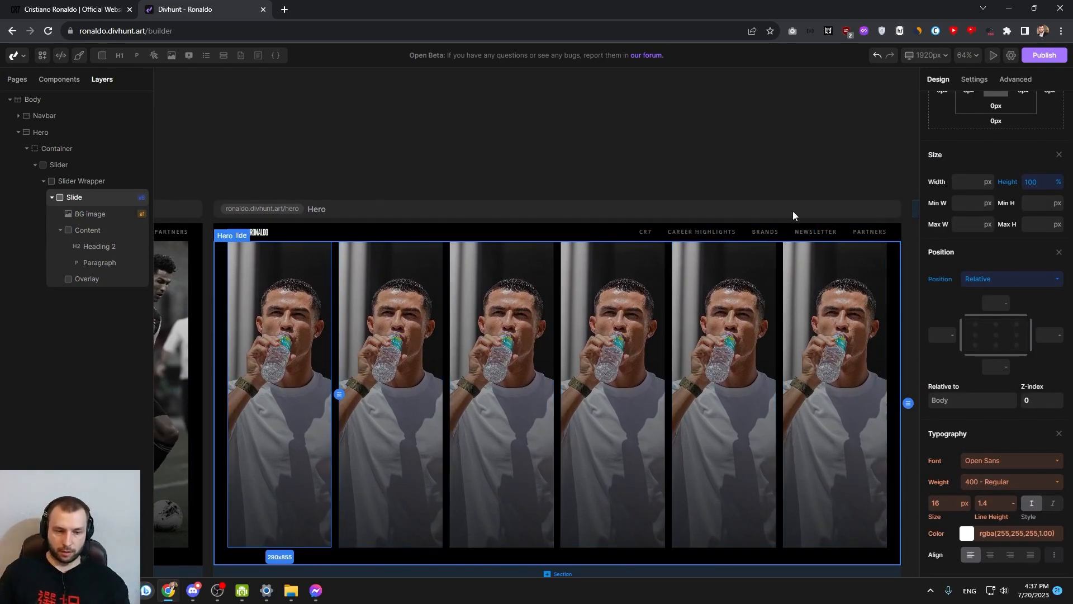
scroll(1000, 213, "up", 5)
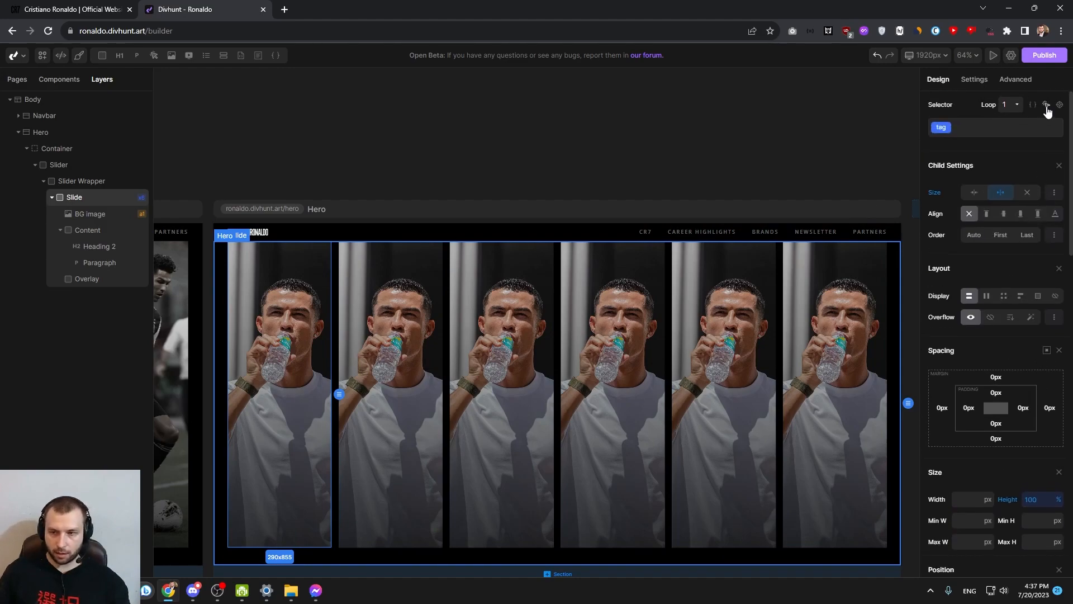
left_click(1047, 107)
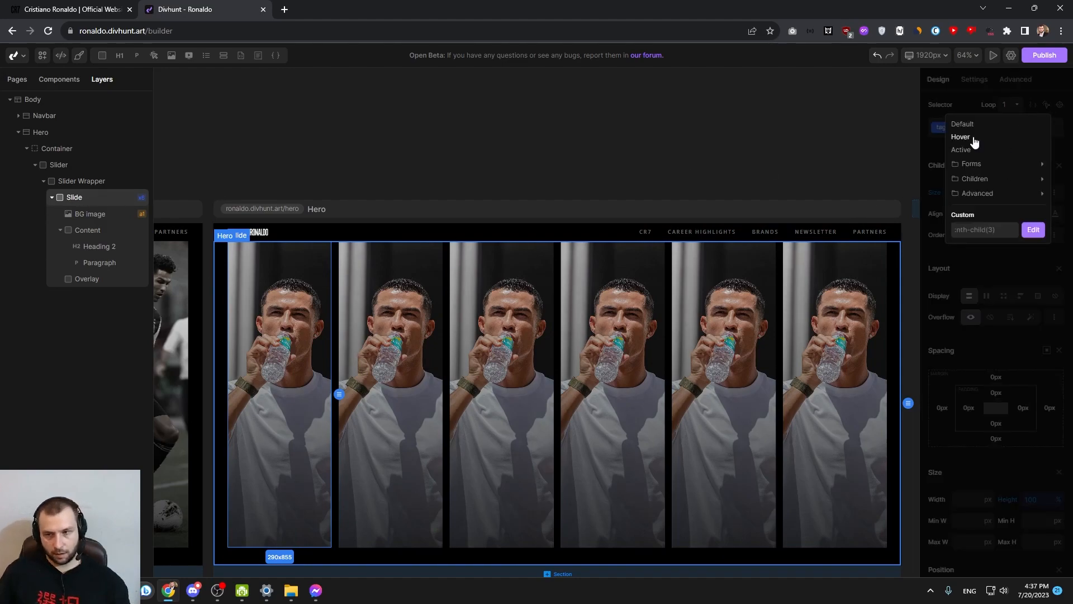
left_click(971, 137)
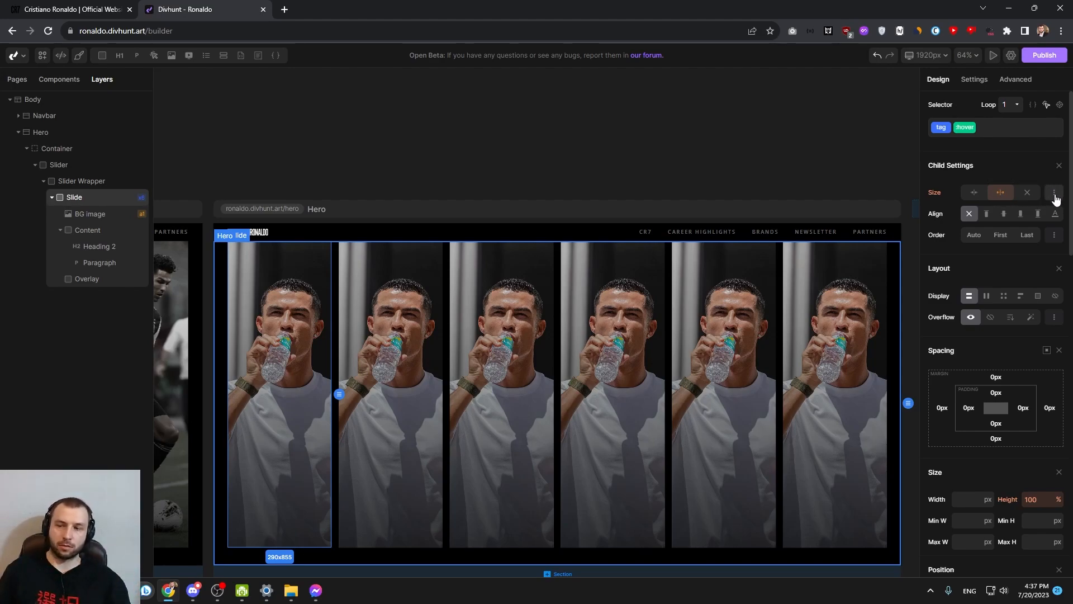
left_click(1054, 194)
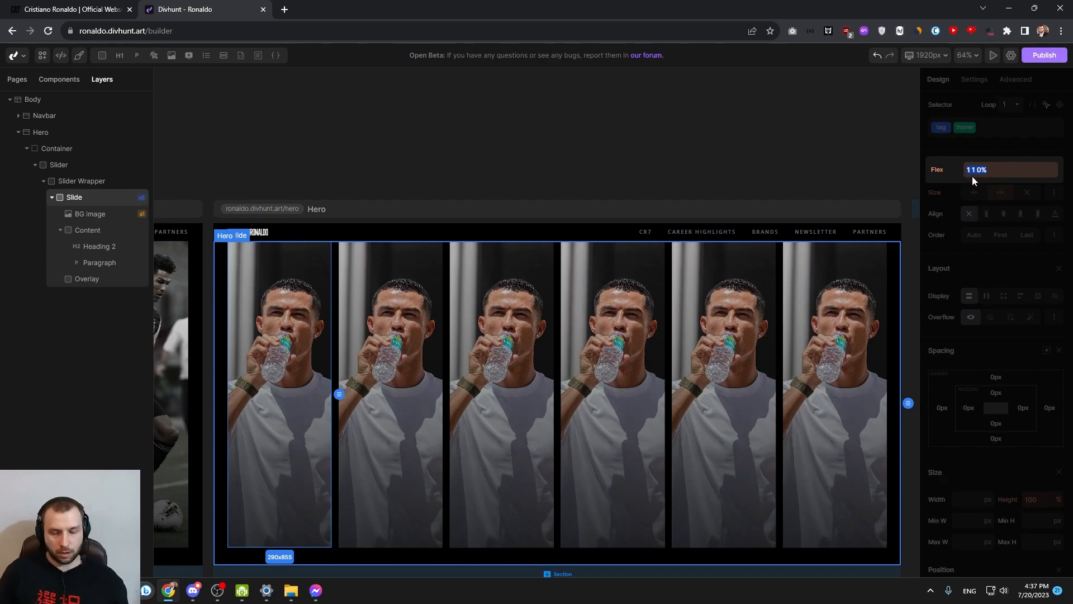
left_click(953, 153)
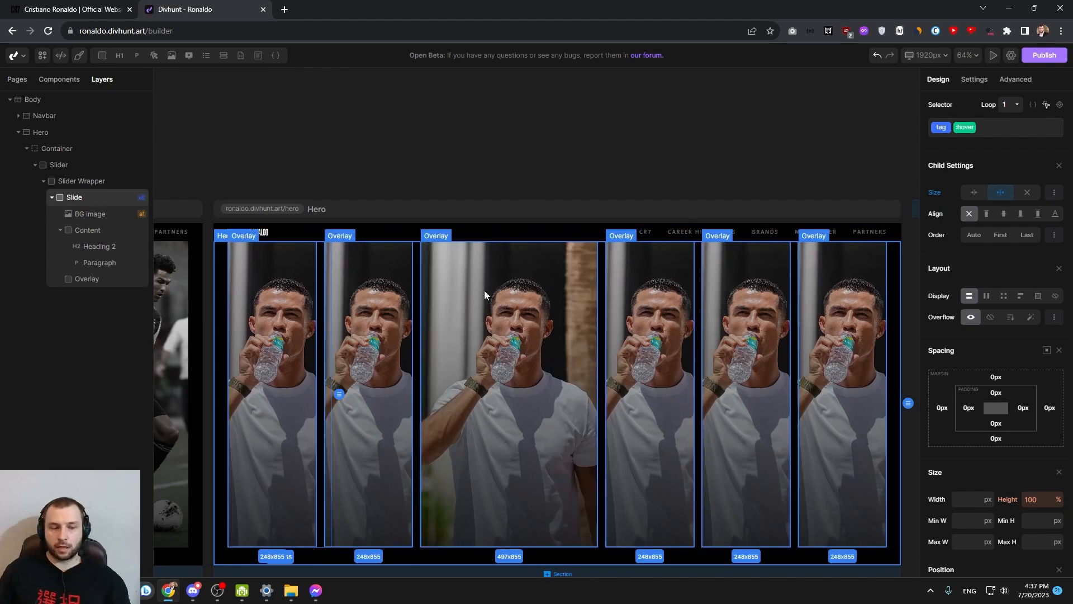
Add a 200 ms linear transition on all properties, with no delay, to the Slide's default state
left_click(479, 290)
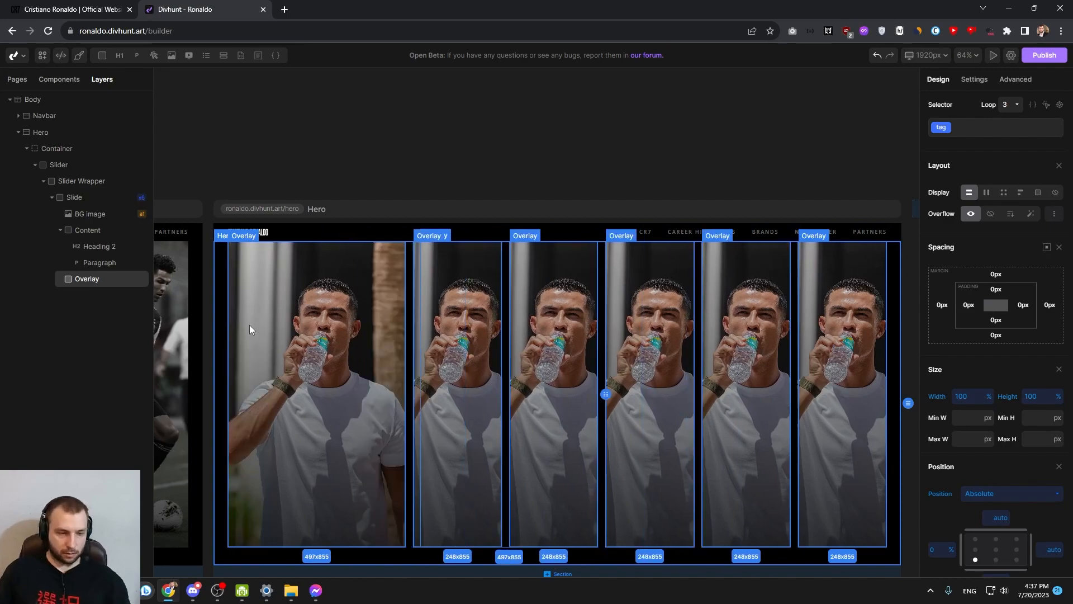
left_click(83, 201)
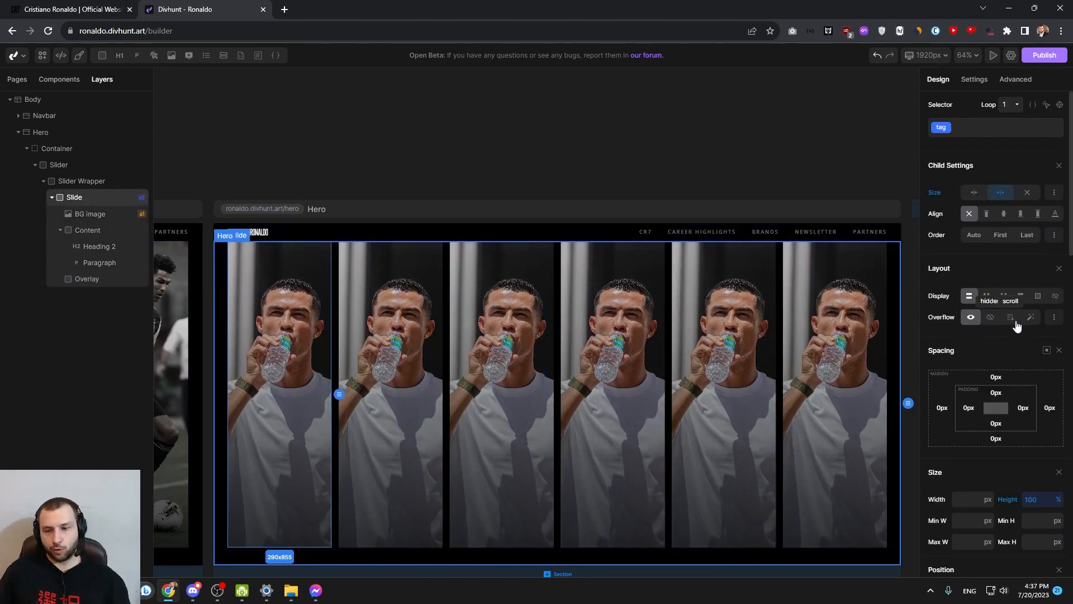
scroll(995, 324, "down", 10)
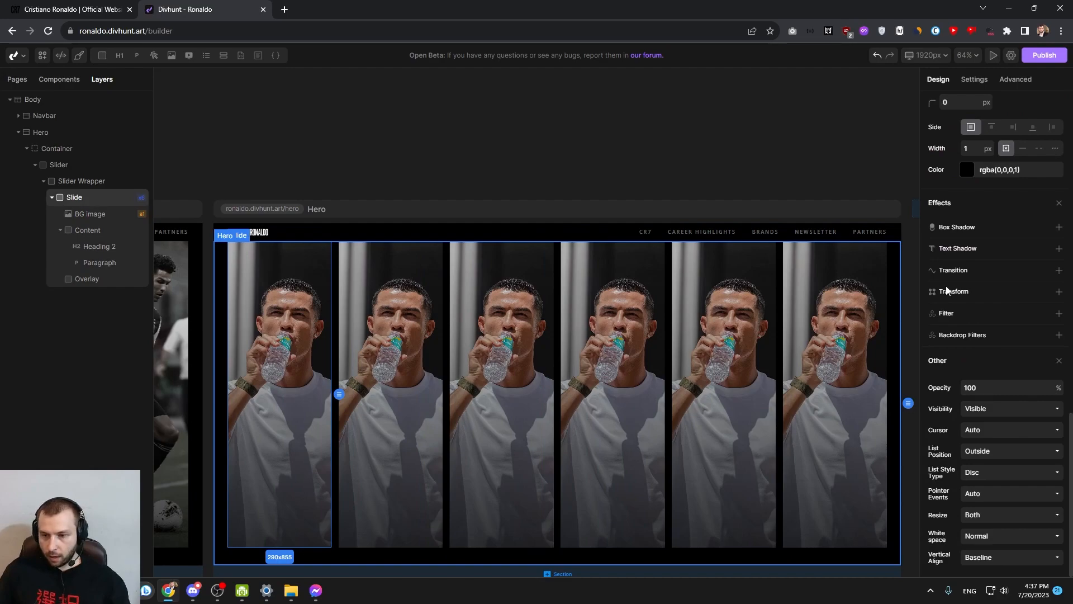
left_click(1058, 271)
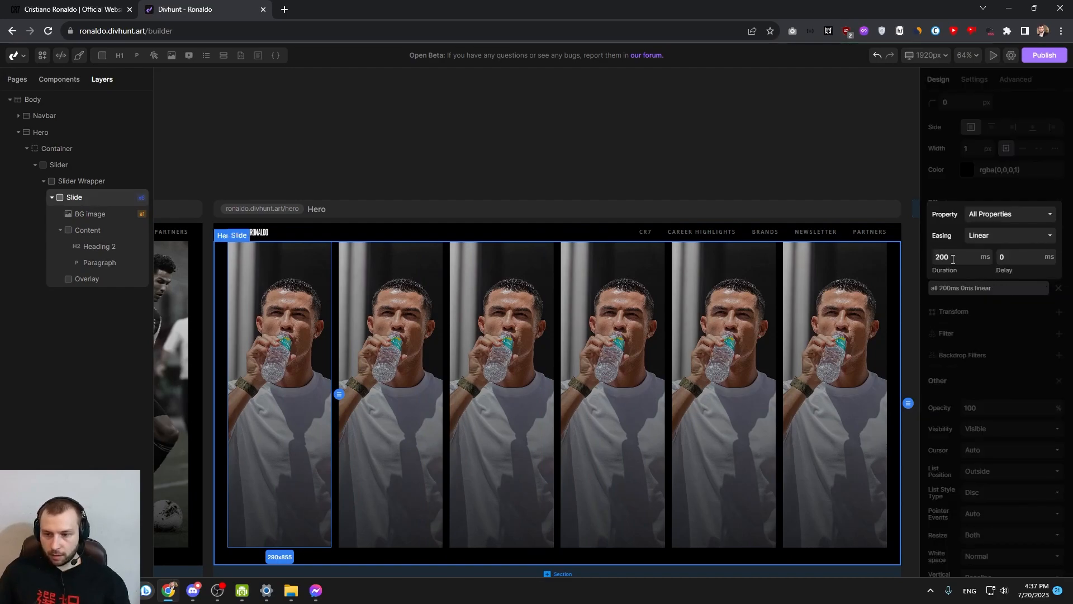
left_click(968, 287)
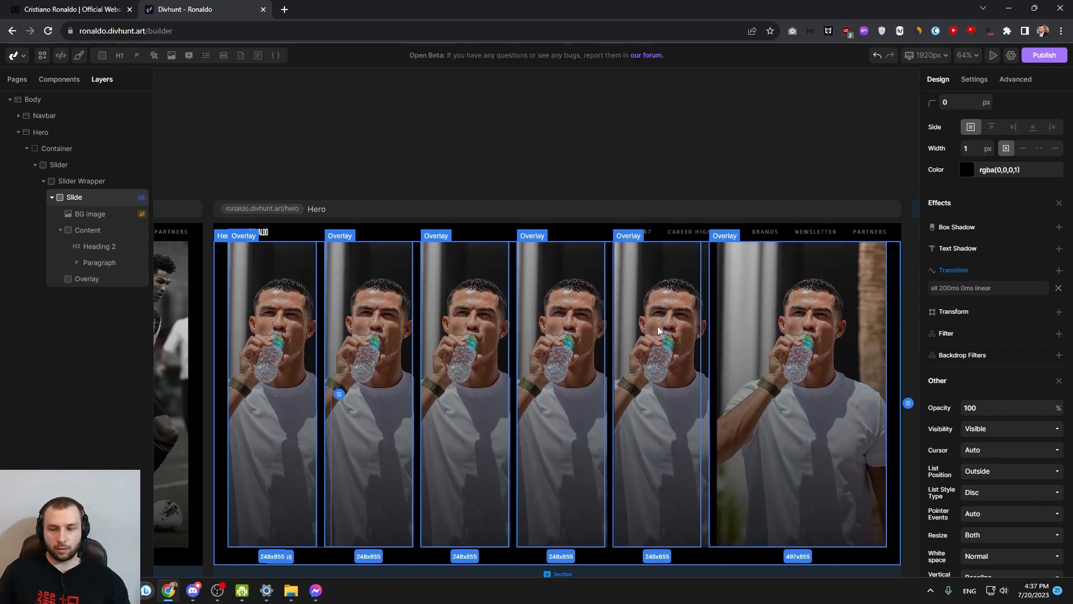
Compare the slide expansion with the finished reference slider and set the Slide transition's delay to 300 ms
left_click_drag(456, 165, 871, 102)
left_click_drag(563, 90, 763, 118)
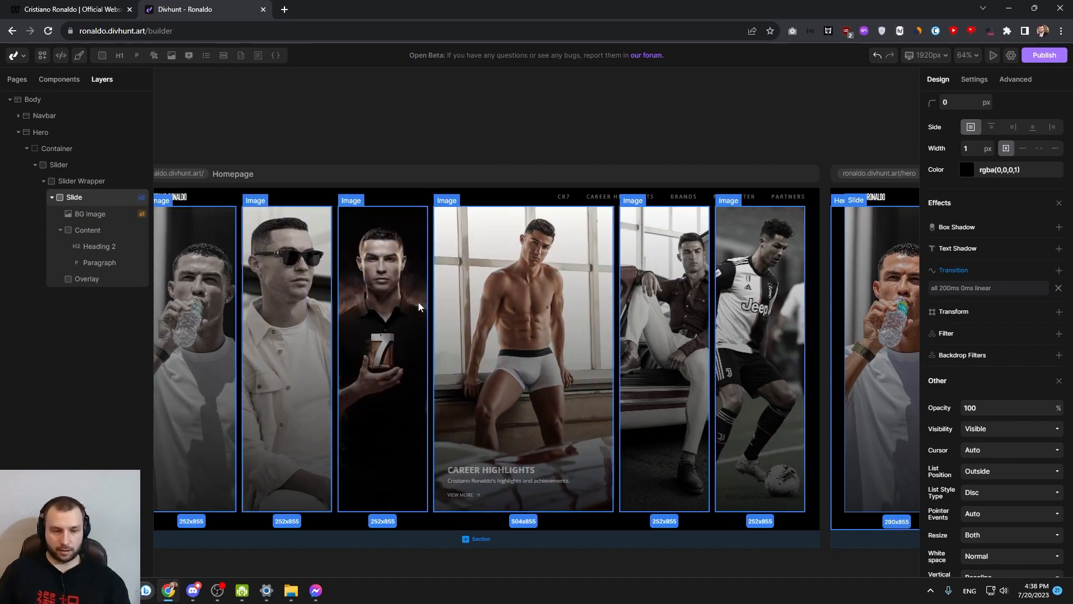
scroll(648, 310, "right", 10)
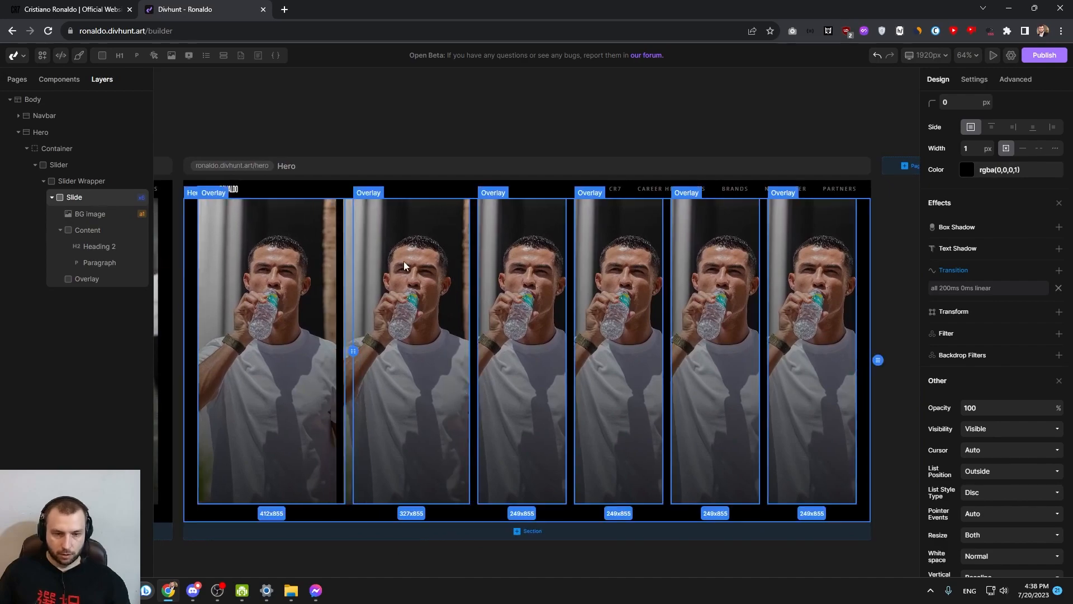
left_click(377, 244)
left_click(85, 182)
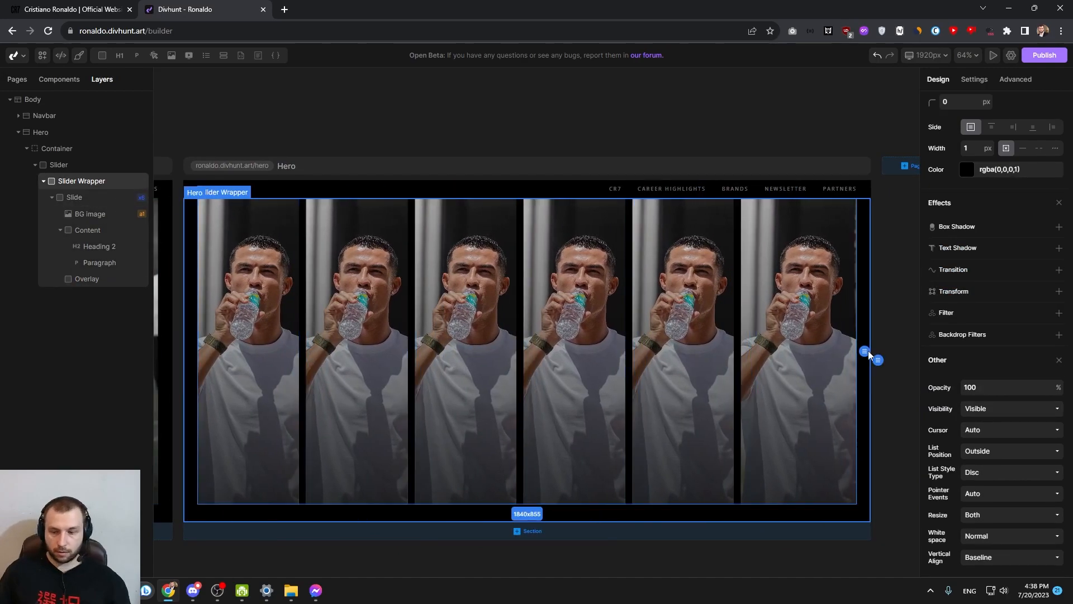
left_click(74, 197)
left_click(971, 363)
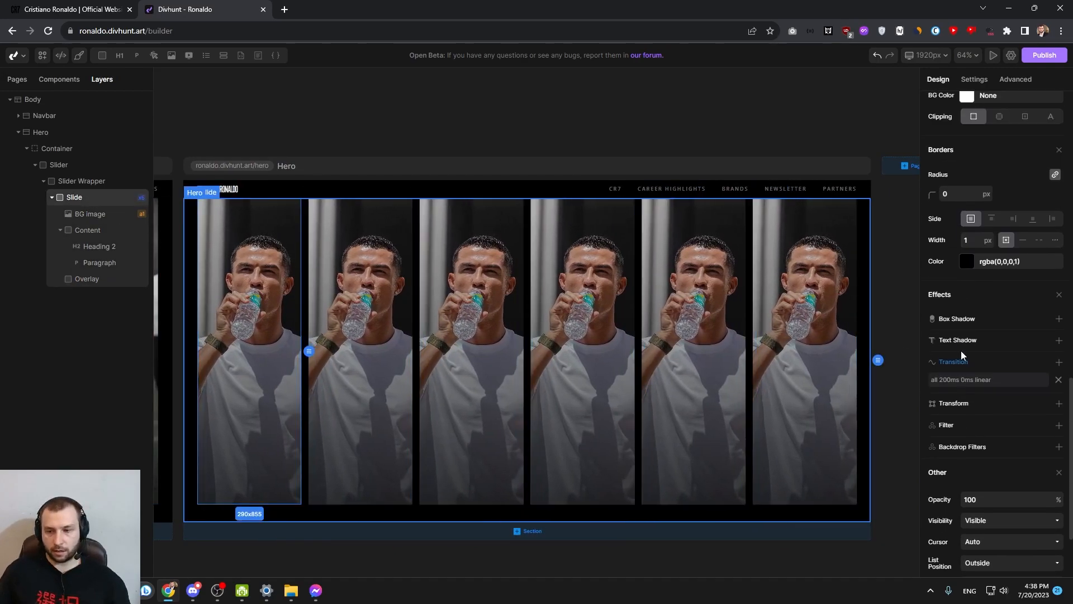
left_click(964, 378)
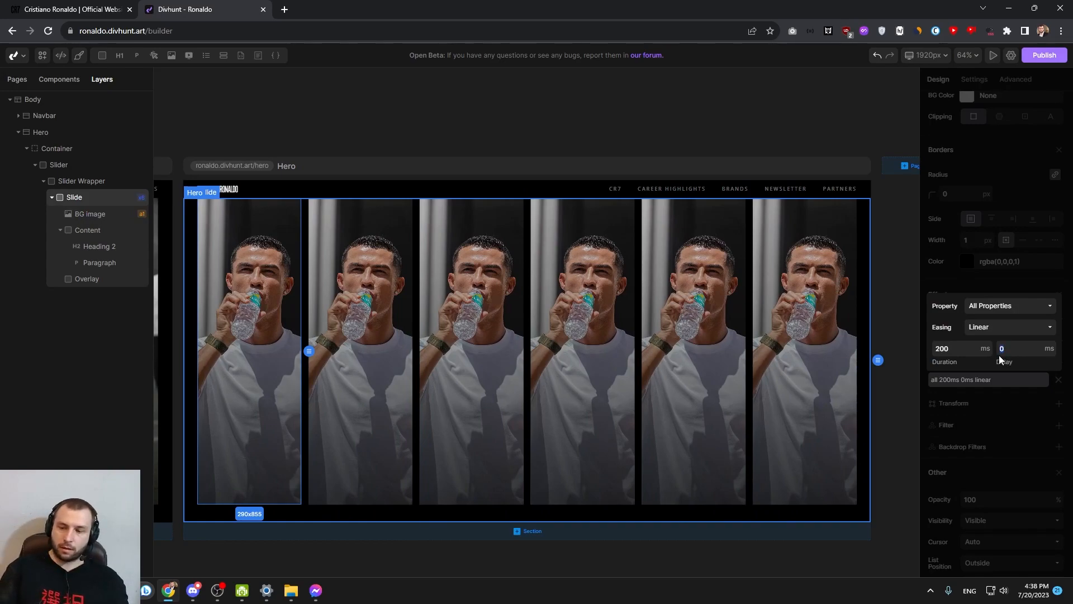
left_click(1005, 388)
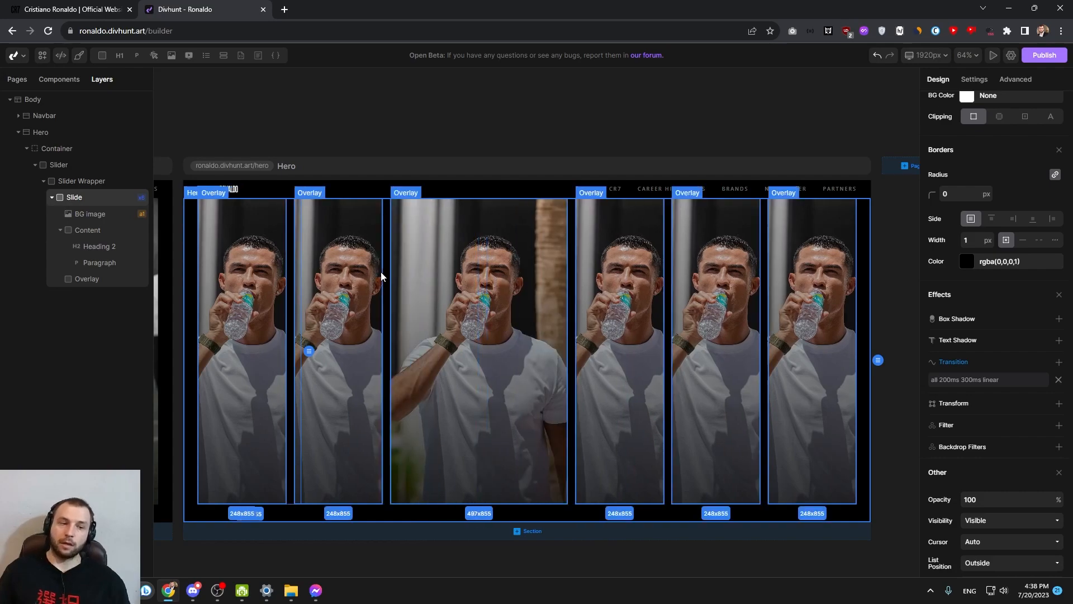
Assign the class card-content to the slide's Content element
left_click(358, 274)
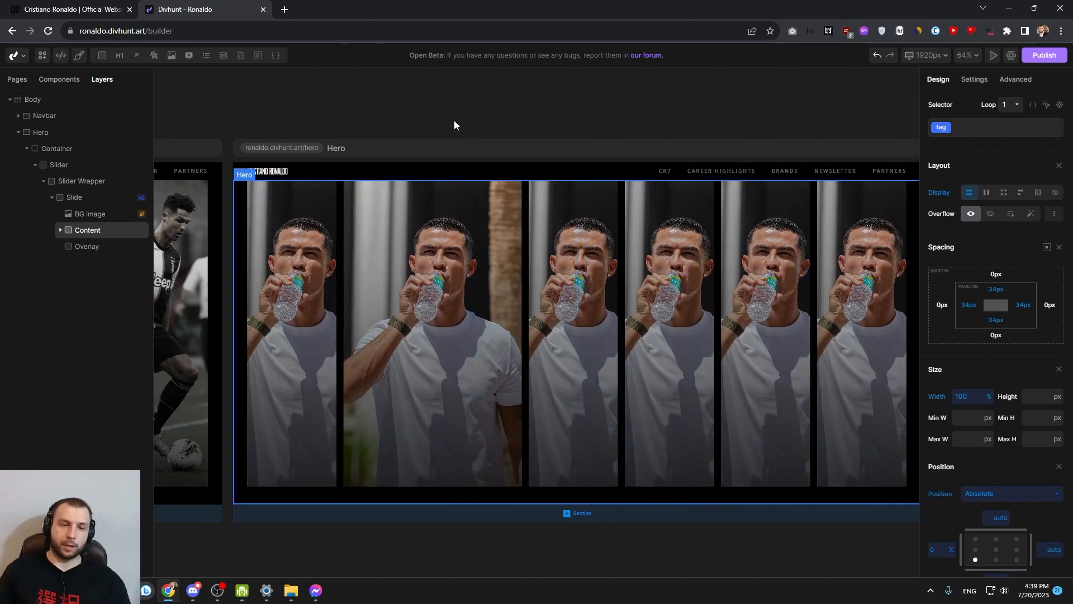
left_click(428, 242)
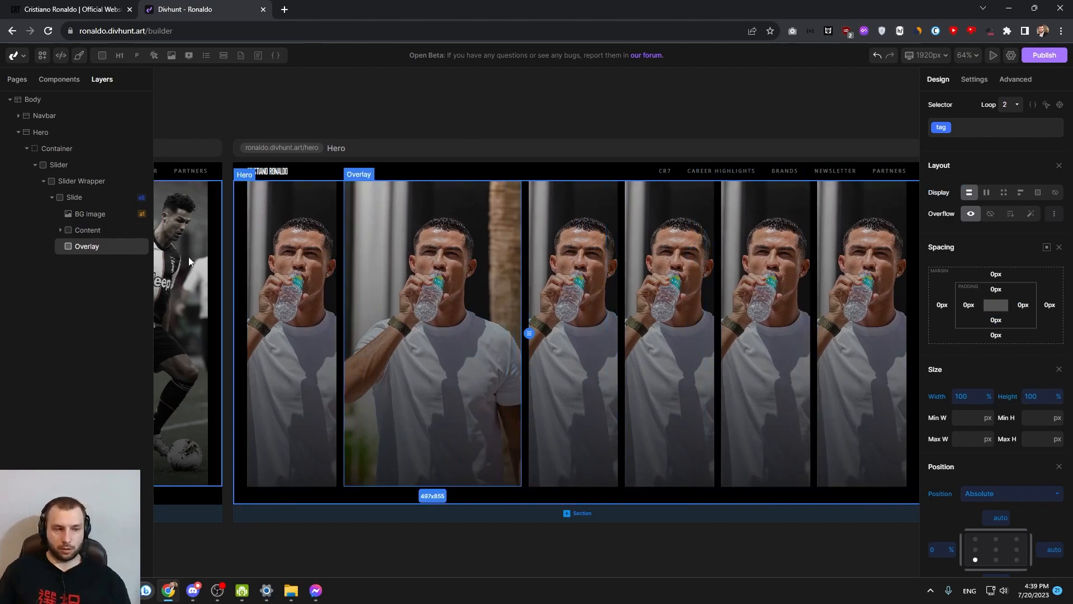
left_click(87, 201)
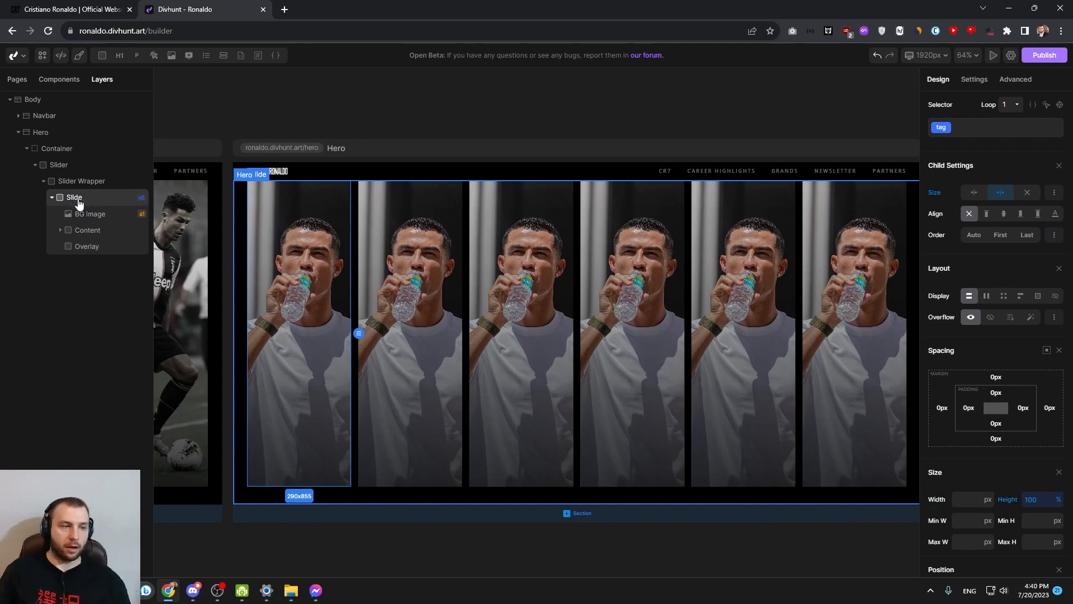
left_click(87, 235)
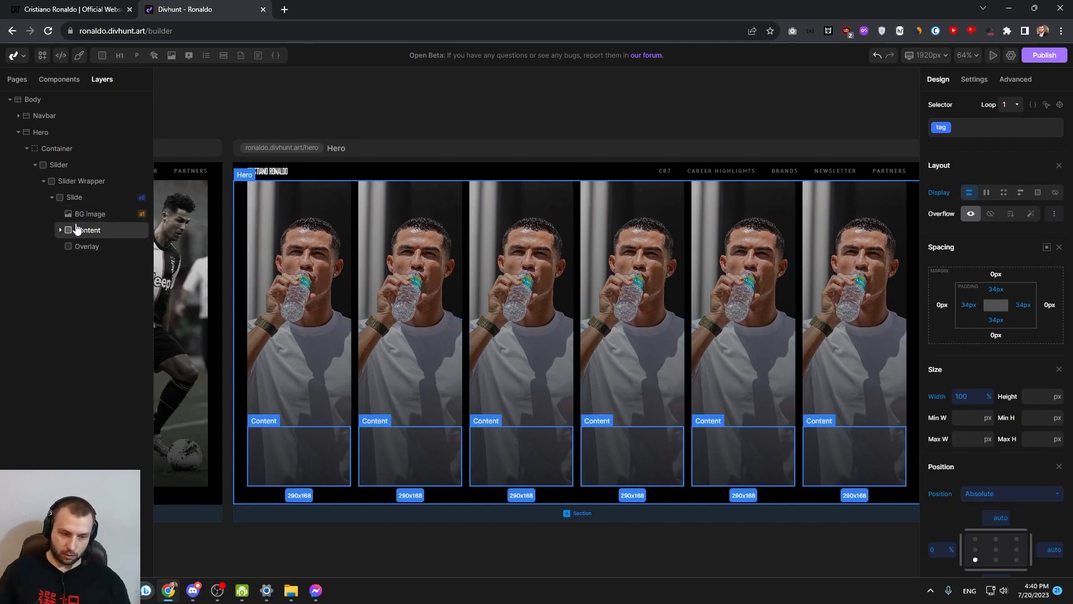
left_click(78, 204)
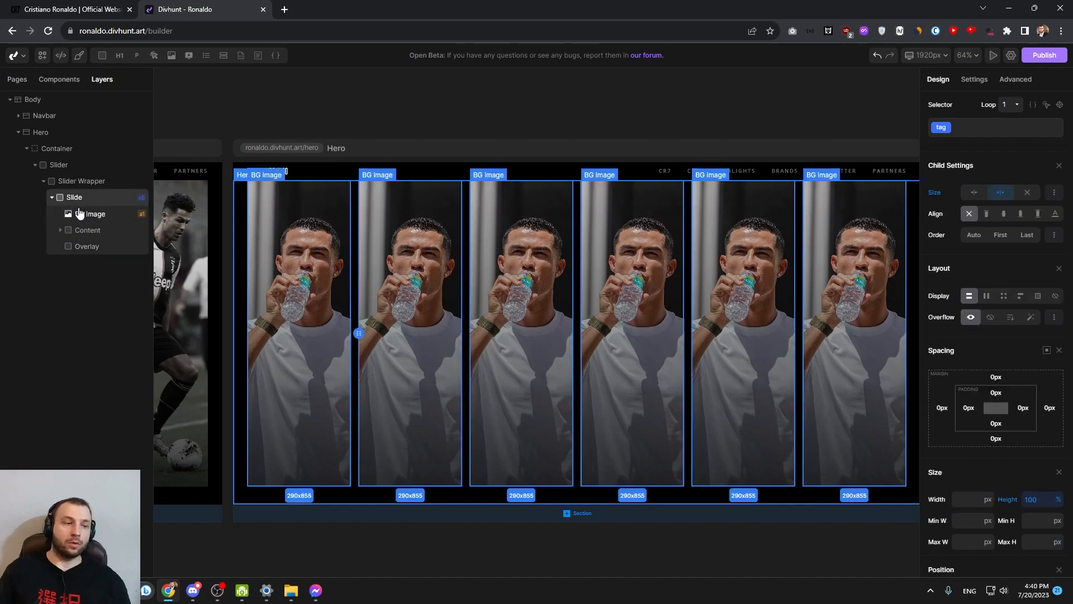
left_click(81, 233)
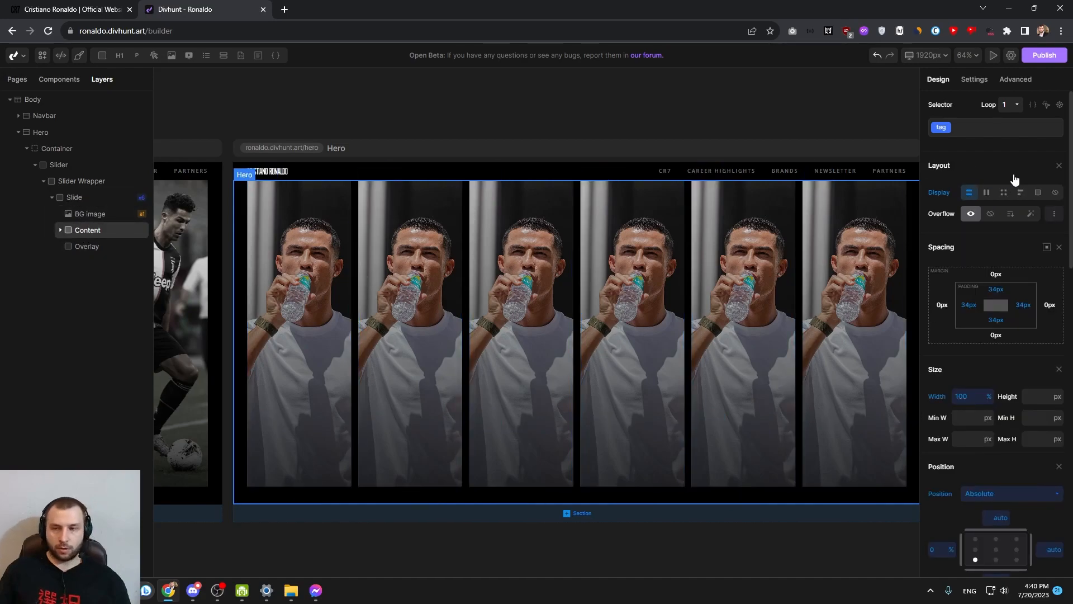
left_click(971, 127)
type("card-")
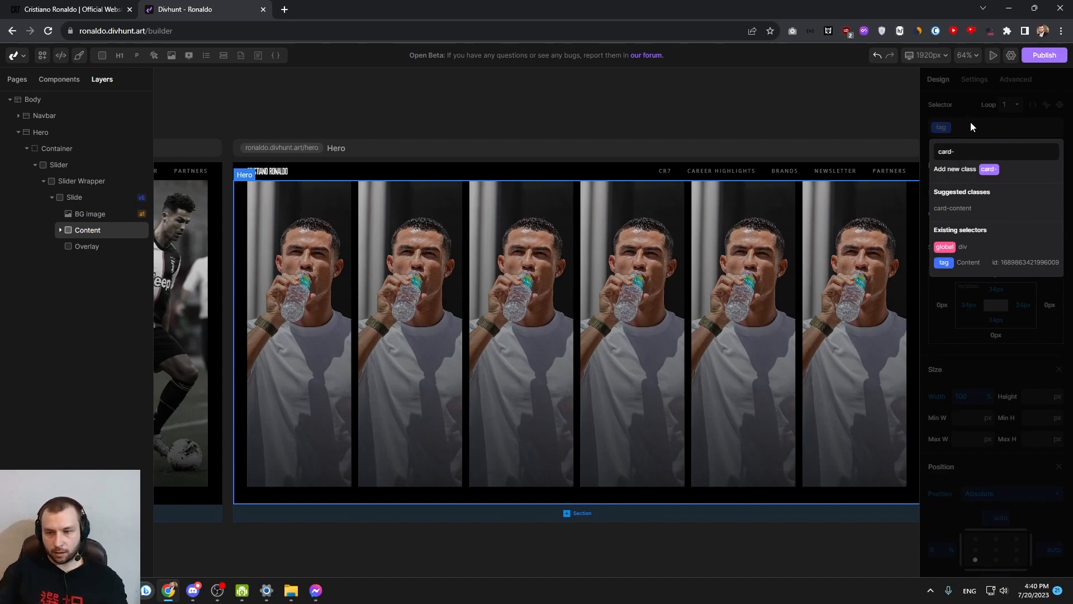
left_click(954, 208)
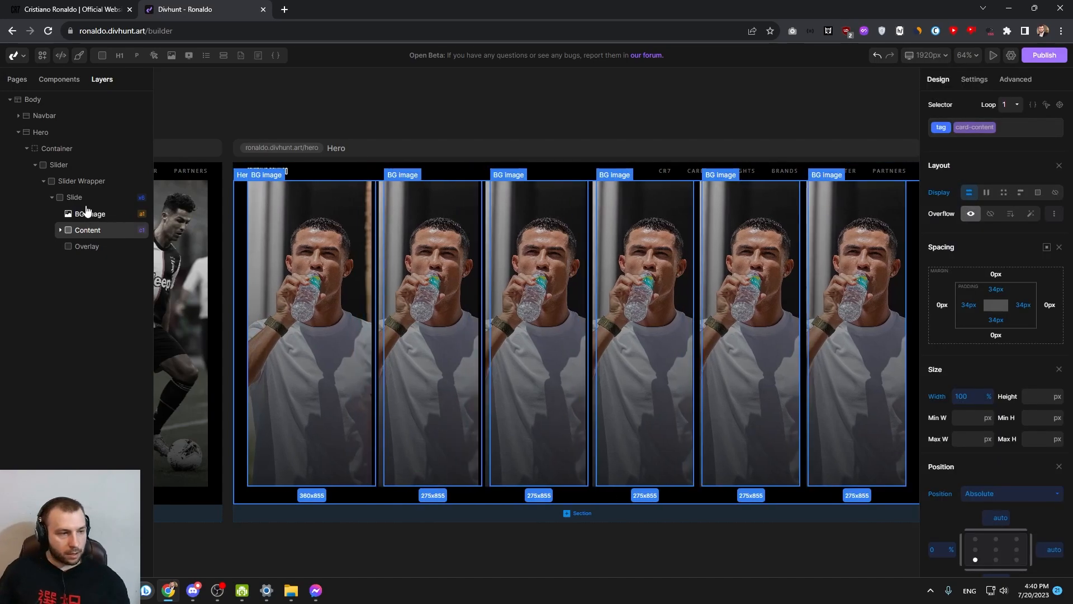
Create the custom state selector ":hover .card-content" on the Slide
left_click(84, 200)
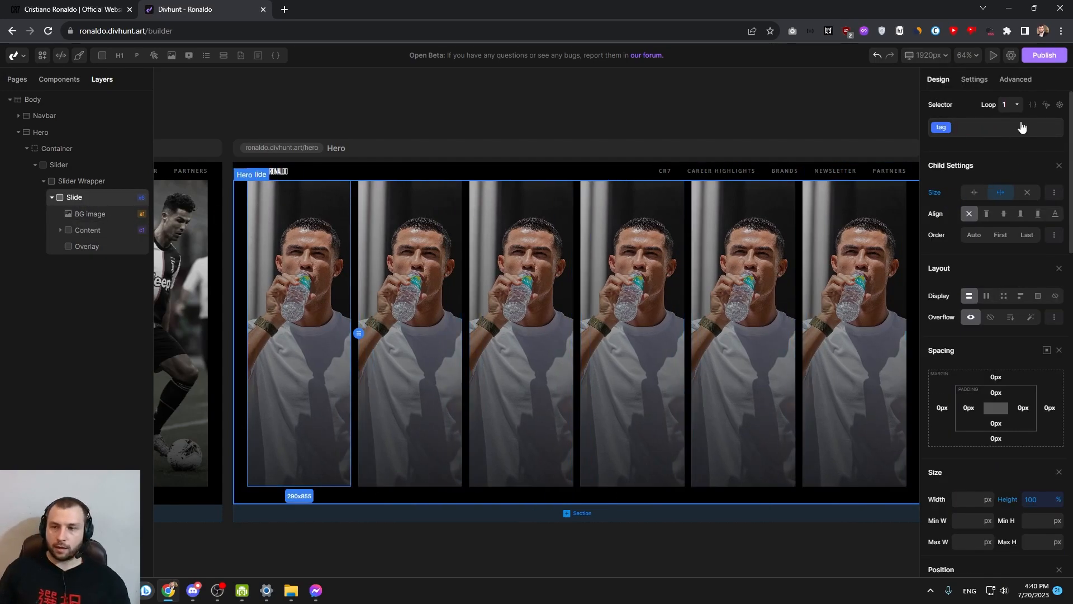
left_click(1046, 106)
left_click(972, 231)
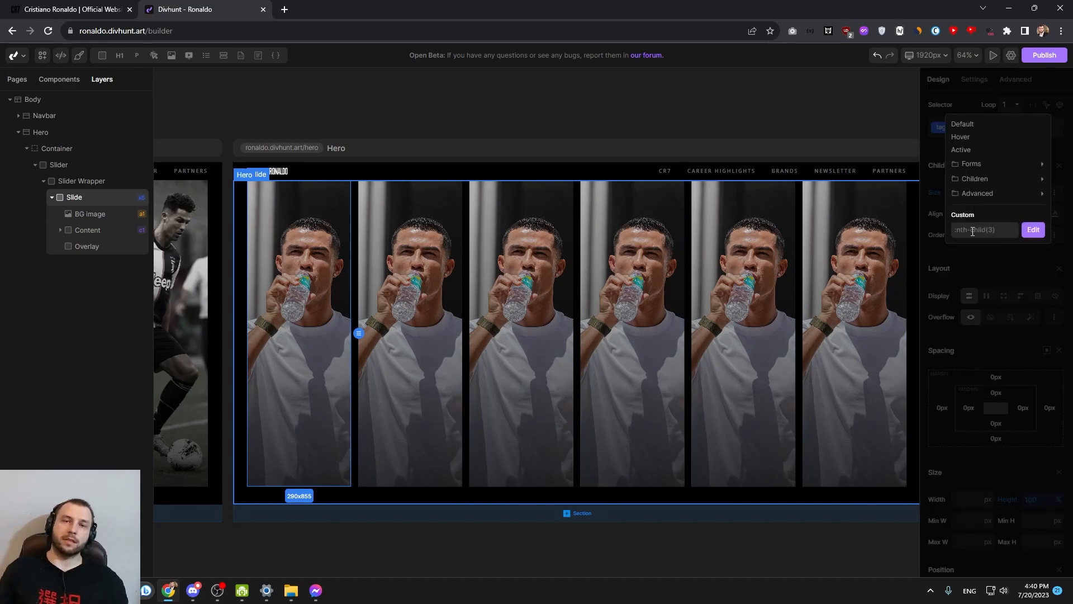
type(":hover .car")
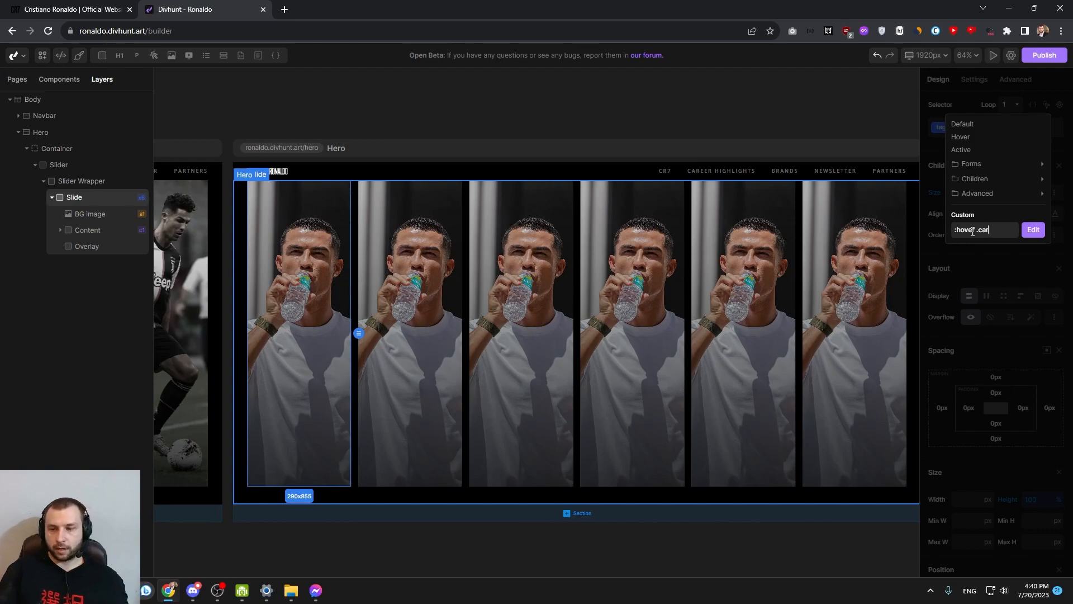
type("d-content")
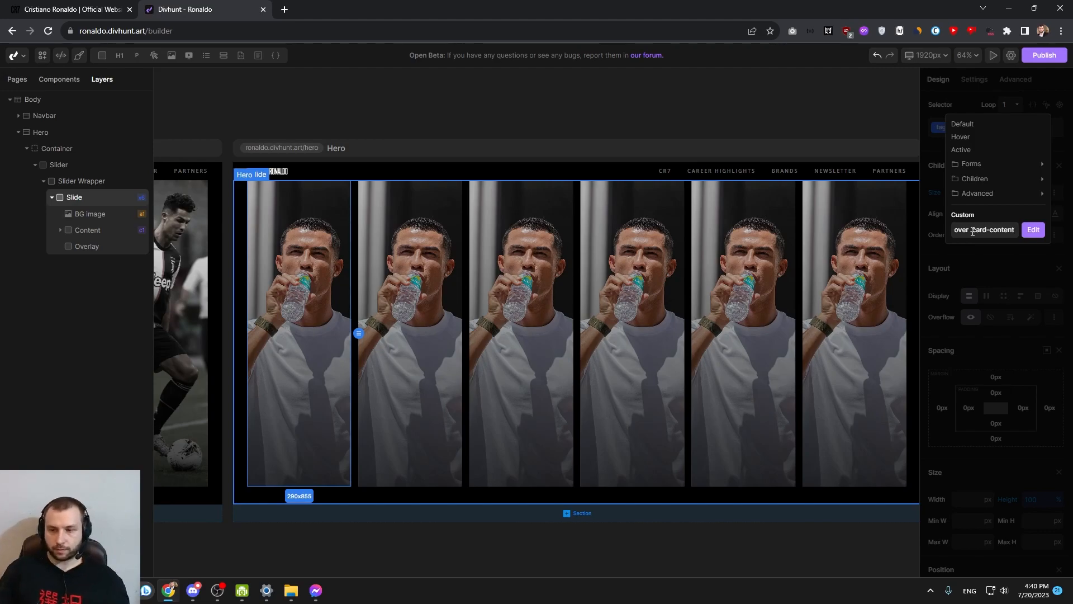
left_click(1032, 230)
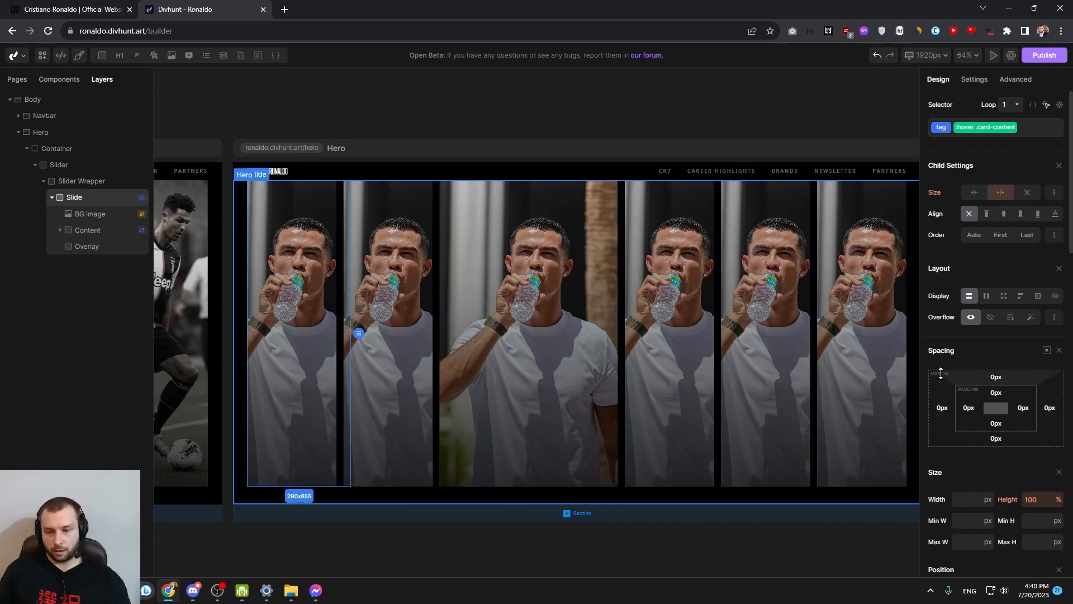
Set the opacity to 100% for the Slide's ":hover .card-content" selector
scroll(950, 391, "down", 10)
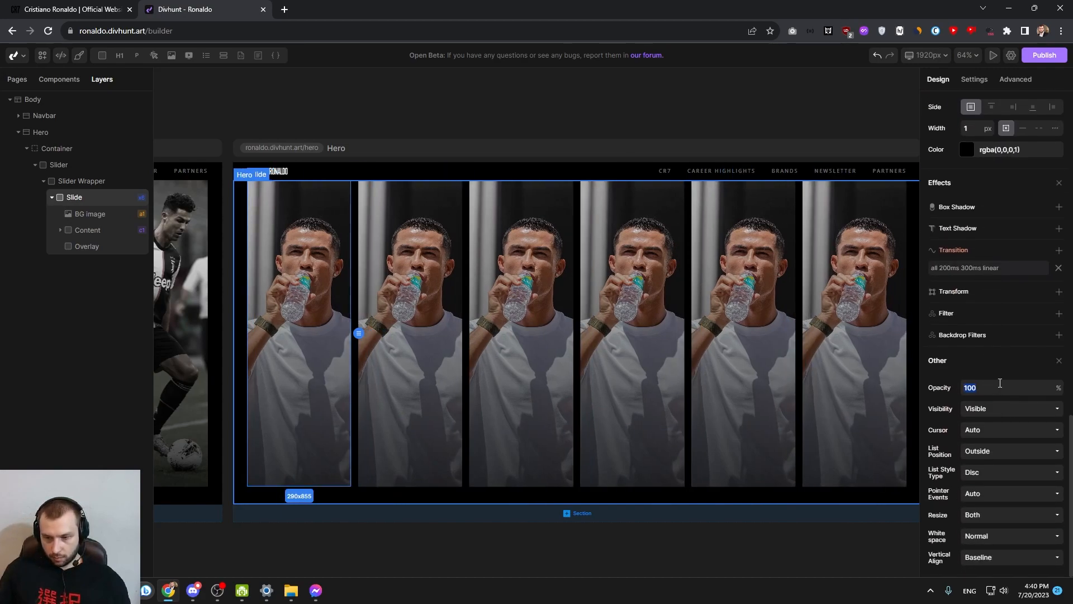
type("09")
key("BackSpace")
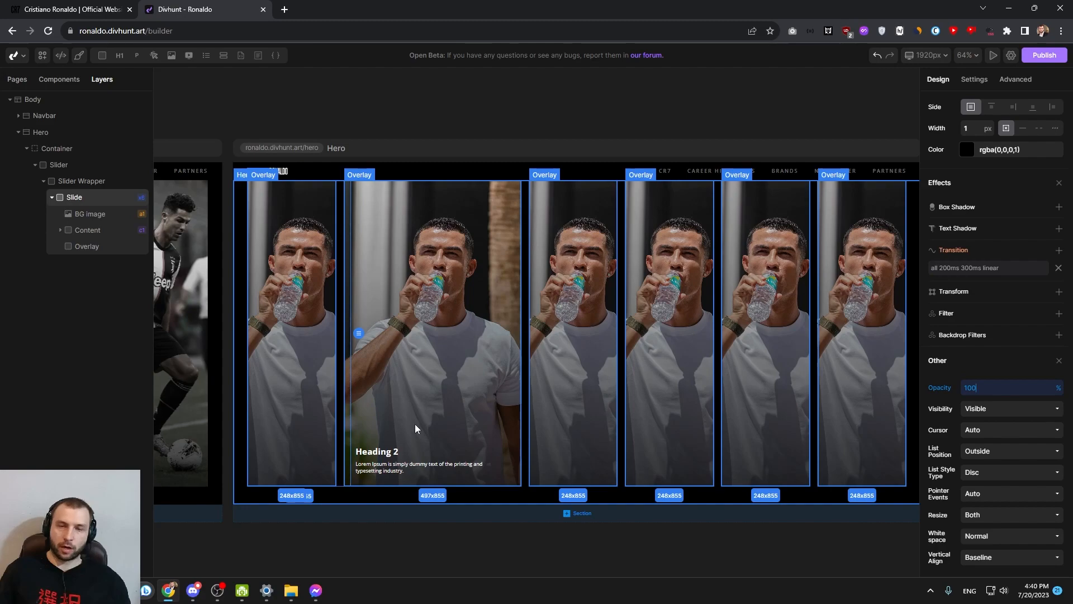
Add a linear transition on all properties with a 200 ms duration to the slide's Content element
left_click(406, 443)
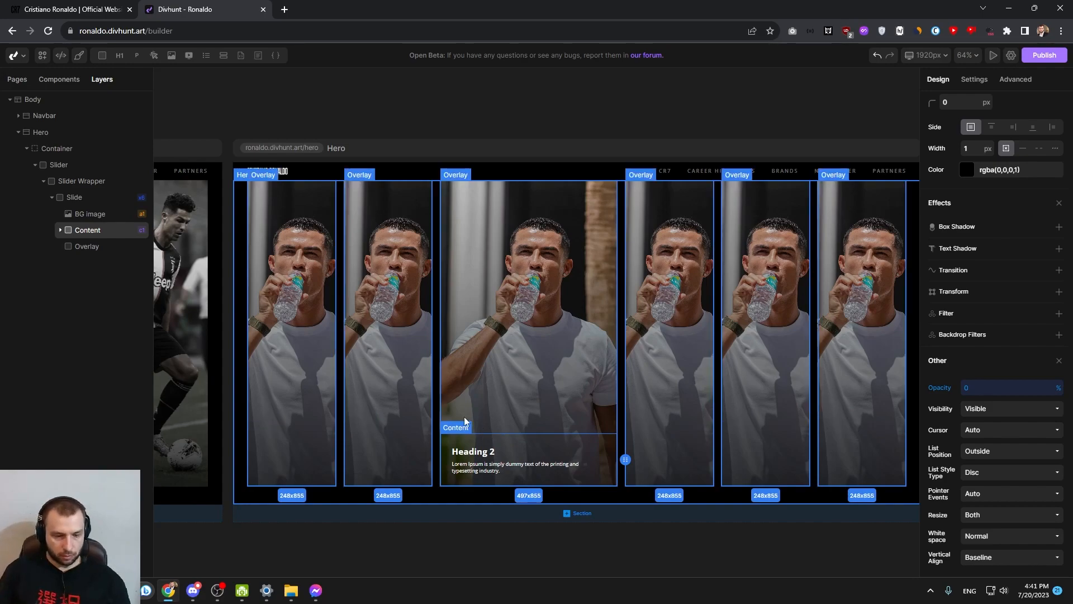
scroll(986, 338, "up", 1)
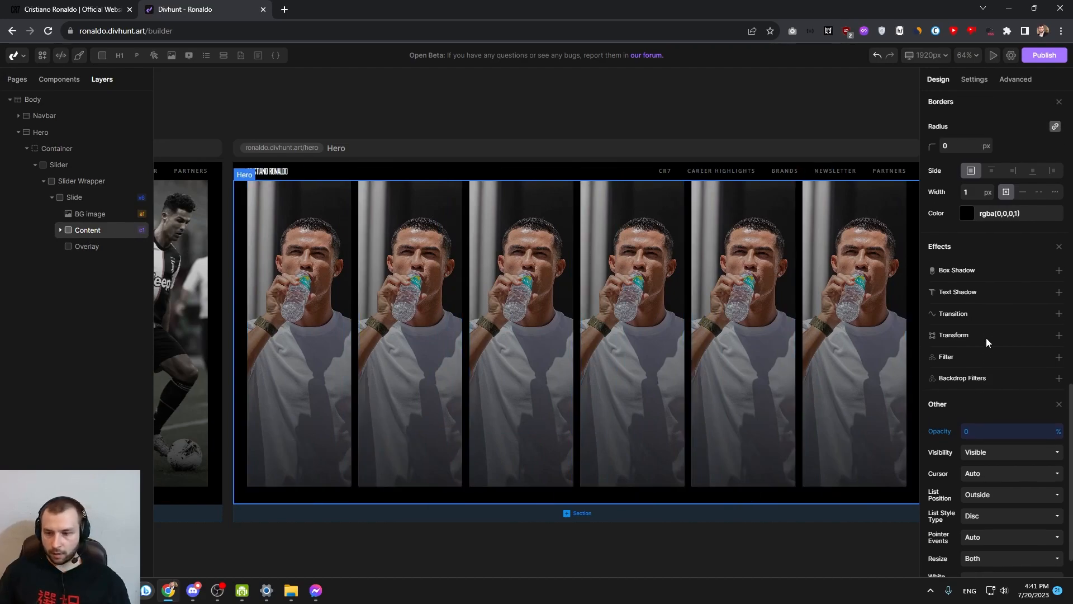
left_click(1058, 326)
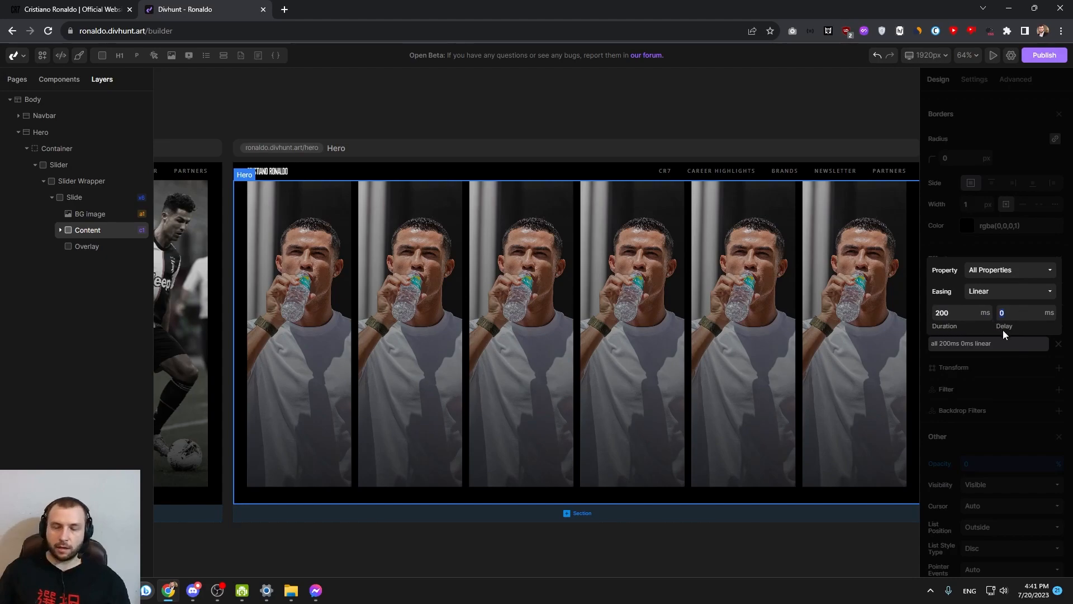
type("300")
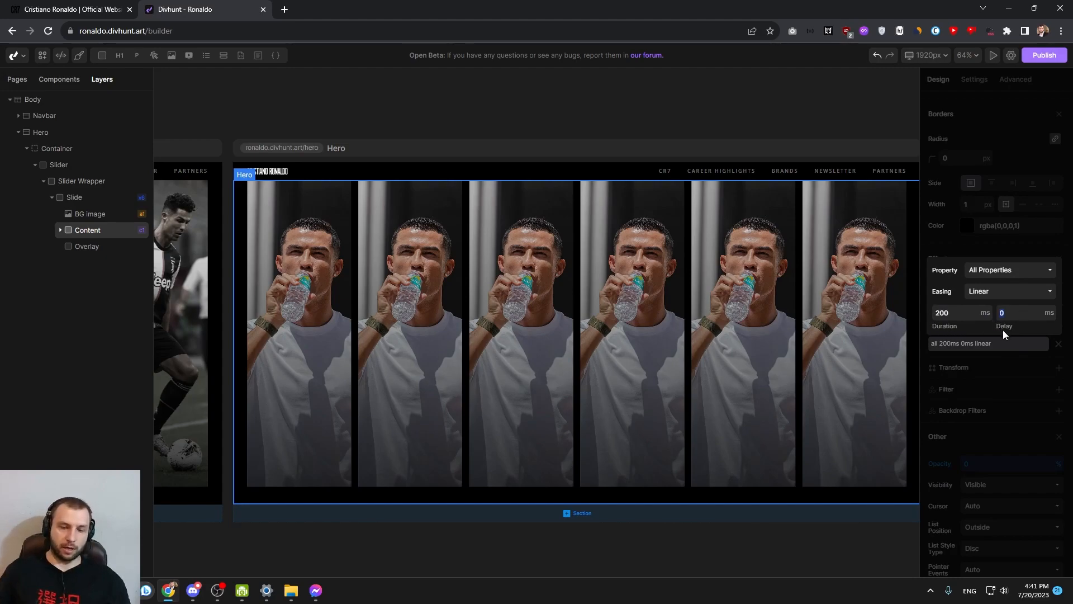
Check the duration and delay of the Slide element's transition
left_click(91, 199)
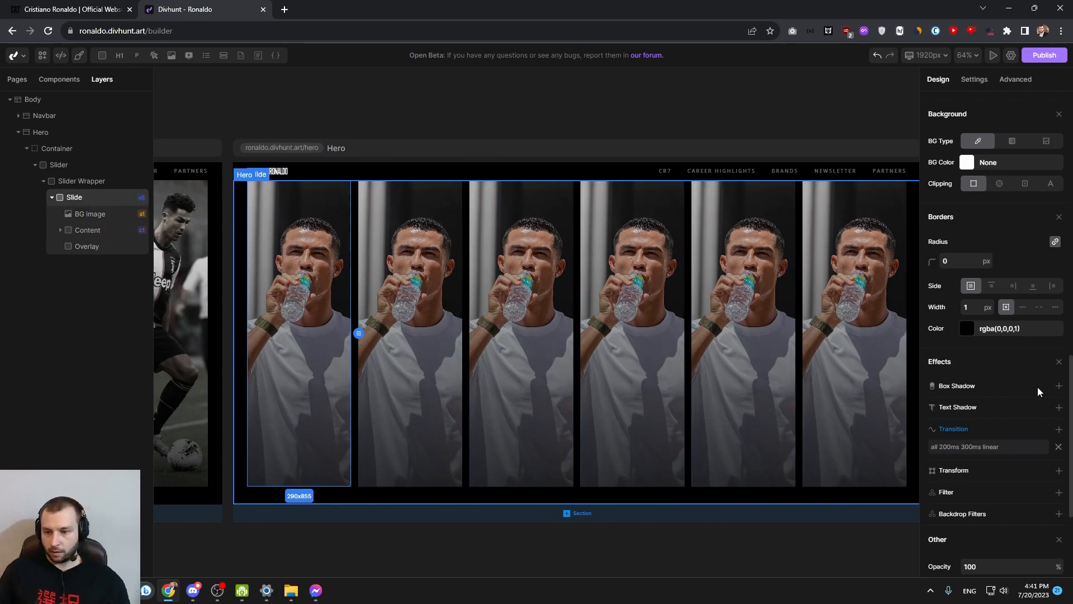
scroll(1006, 347, "down", 3)
left_click(954, 283)
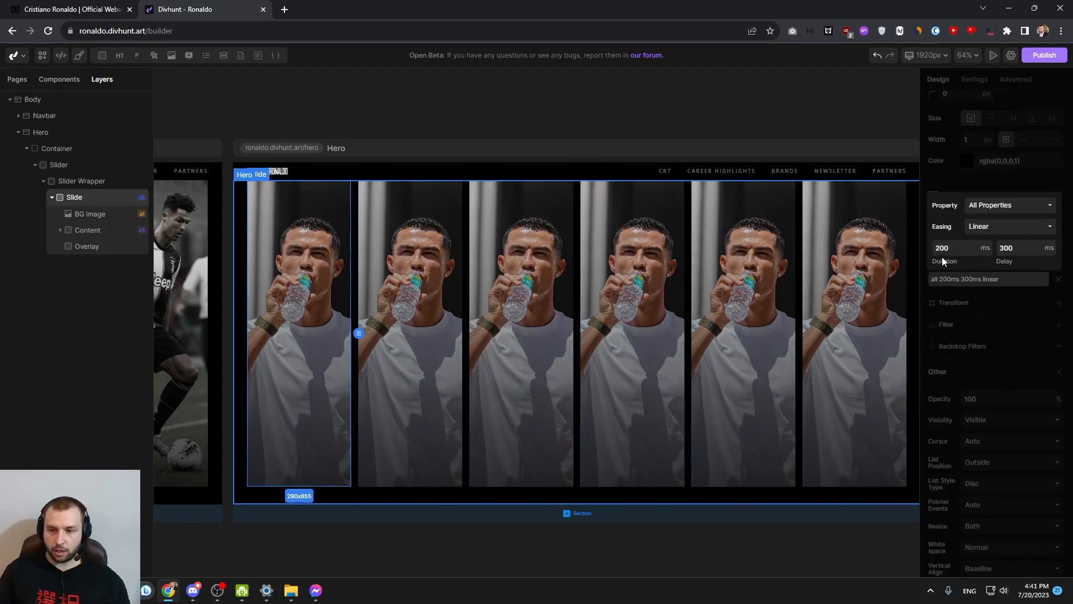
left_click_drag(955, 249, 935, 255)
left_click_drag(1014, 251, 993, 254)
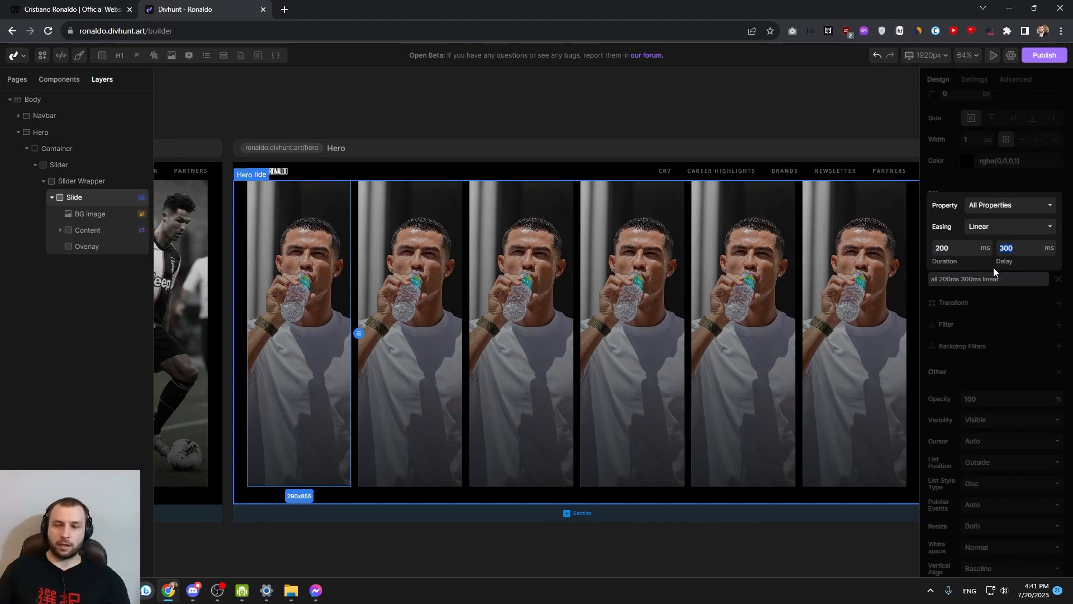
left_click(981, 286)
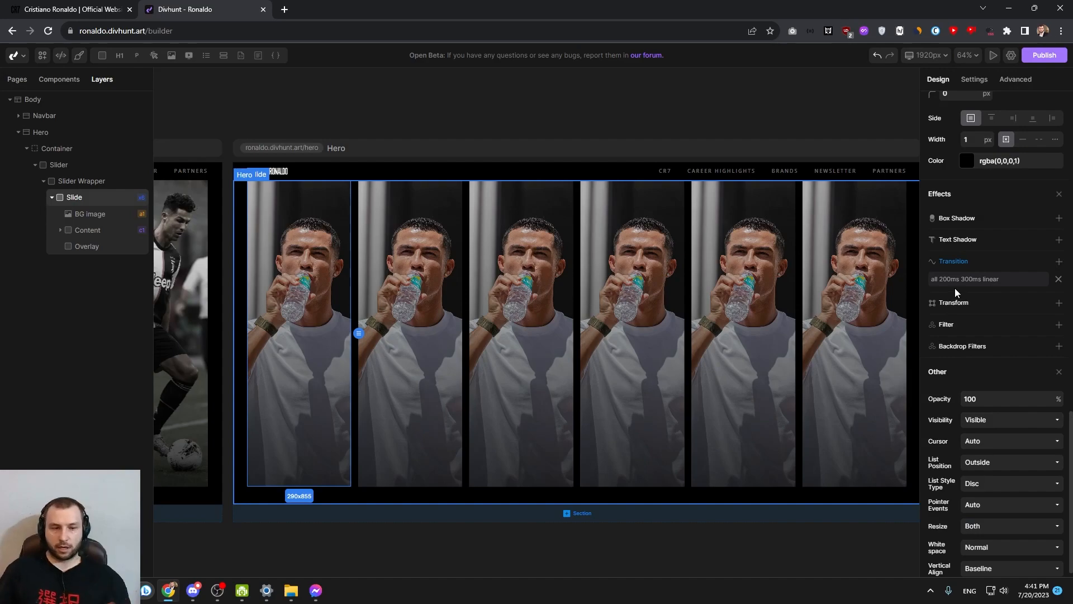
Set the Content element's transition delay to 500 ms and test the text reveal on the slides
left_click(98, 232)
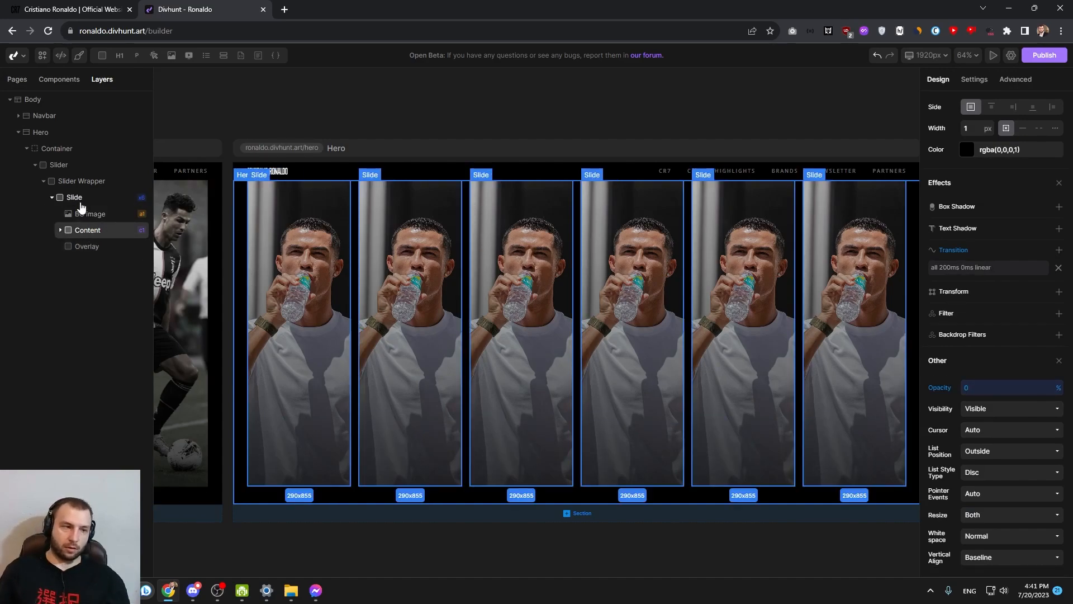
scroll(967, 334, "up", 1)
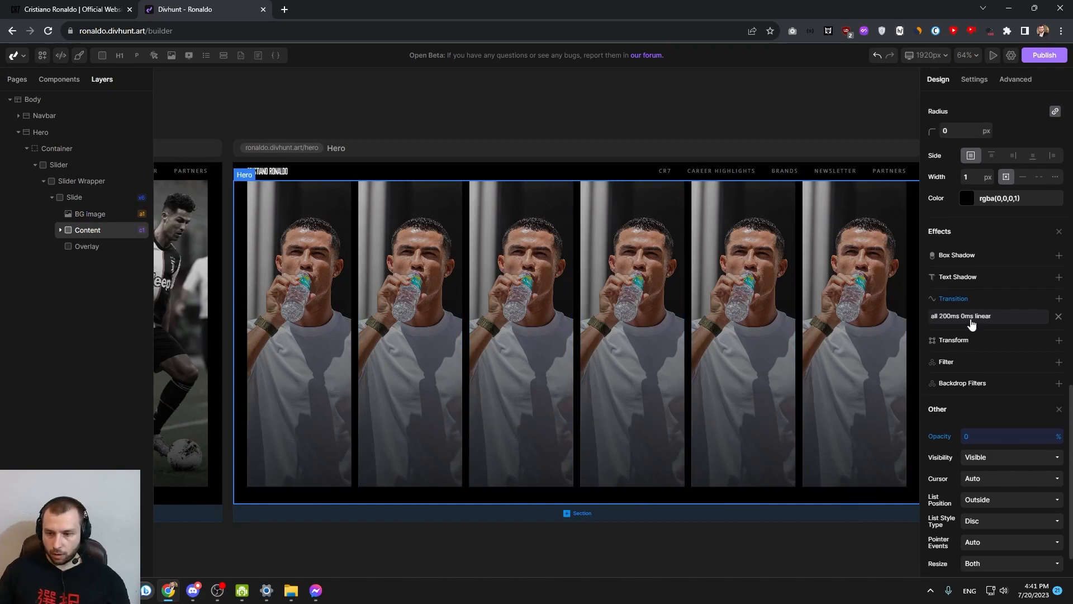
left_click(975, 321)
left_click(1000, 293)
type("500")
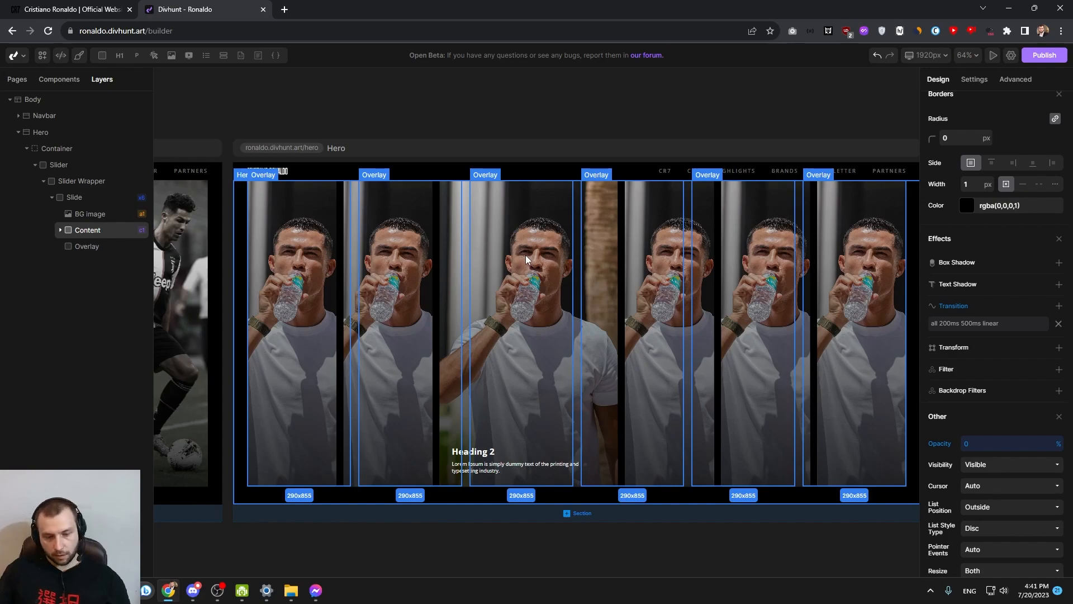
left_click(523, 456)
left_click(522, 455)
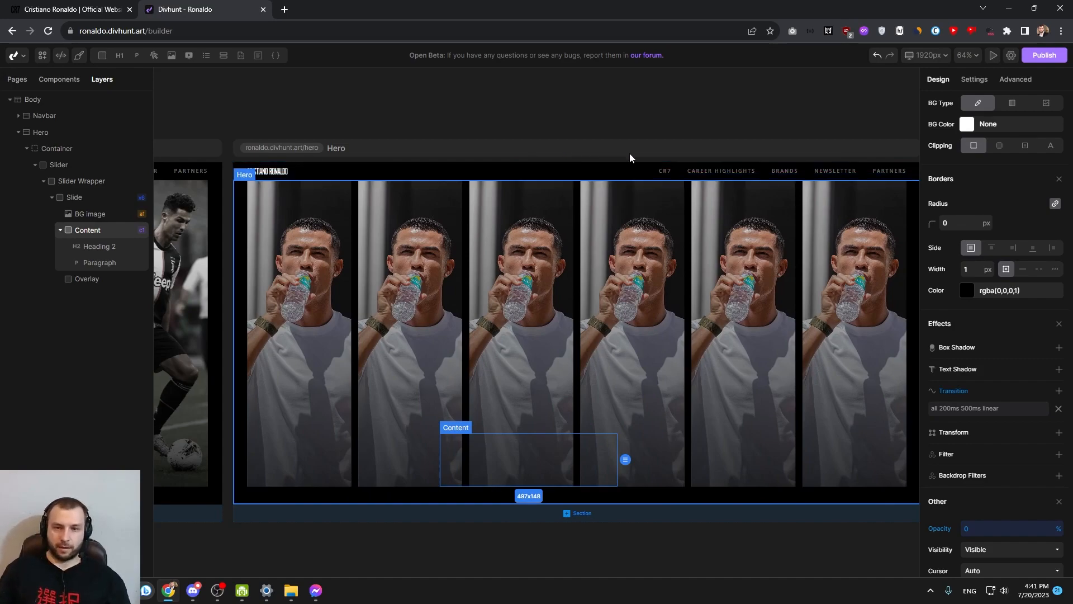
left_click(548, 330)
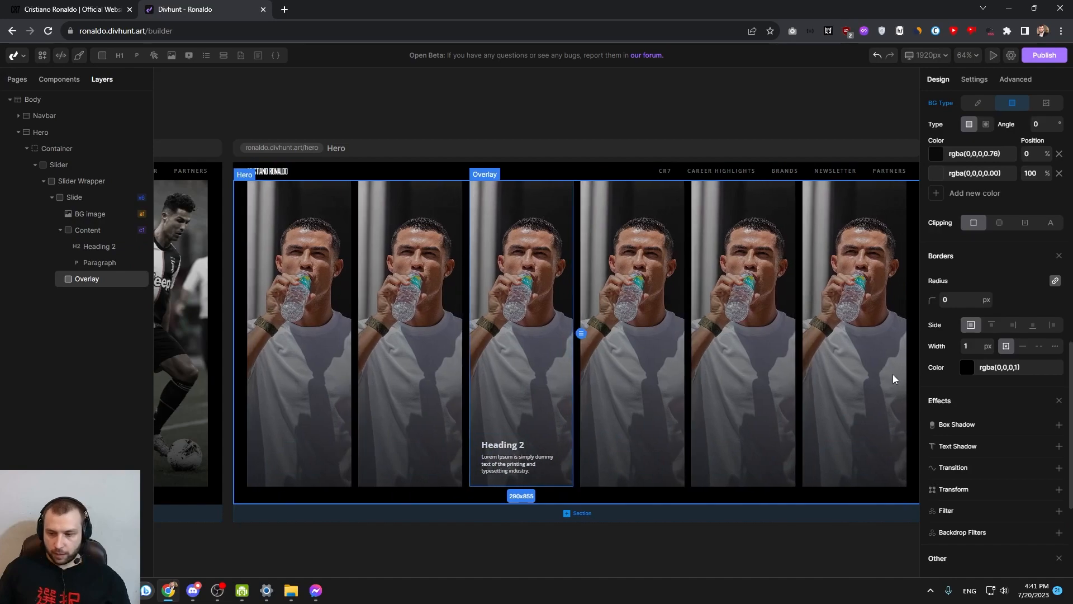
Set the Content element's transition delay to 0 ms
left_click(76, 230)
left_click(60, 230)
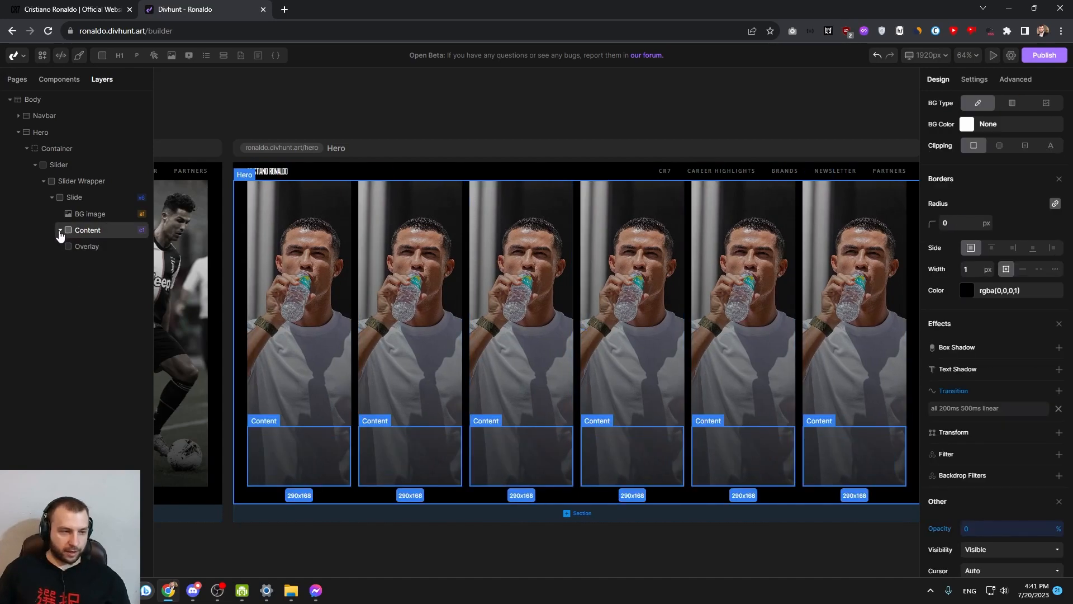
left_click(989, 409)
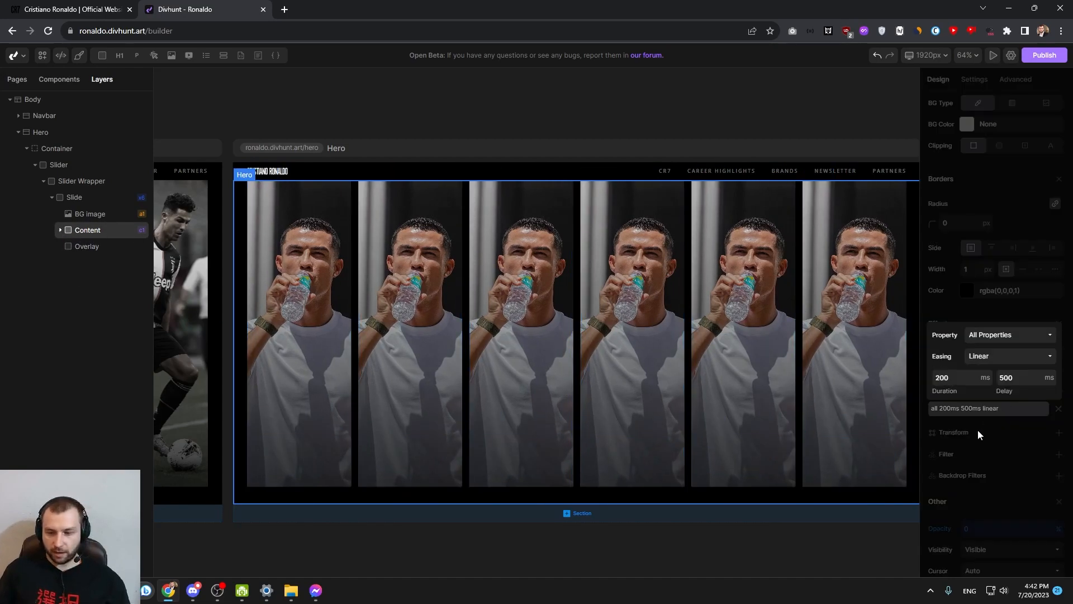
type("0")
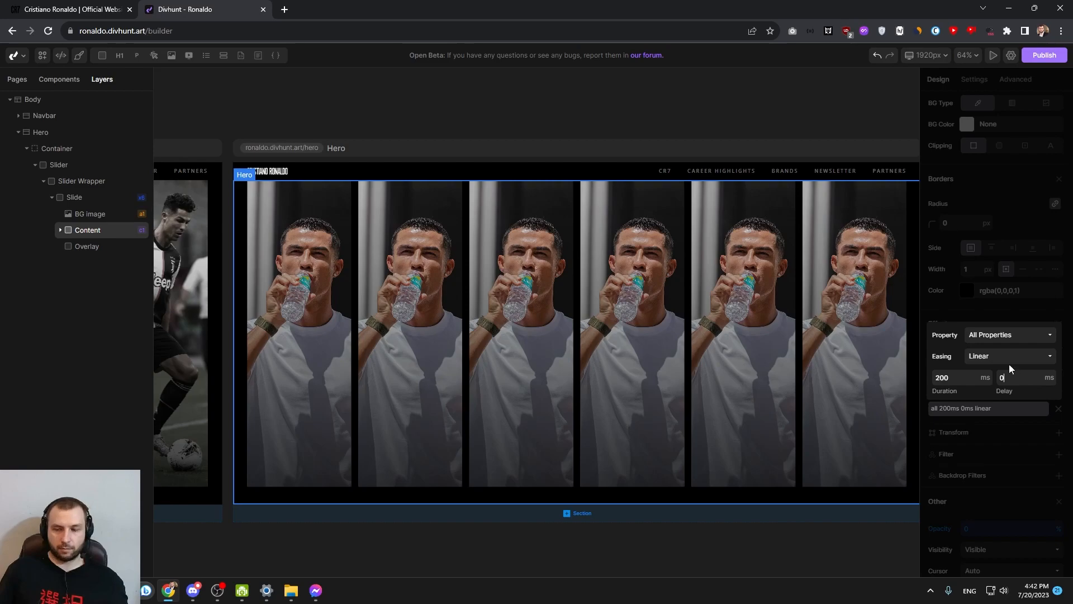
left_click(958, 316)
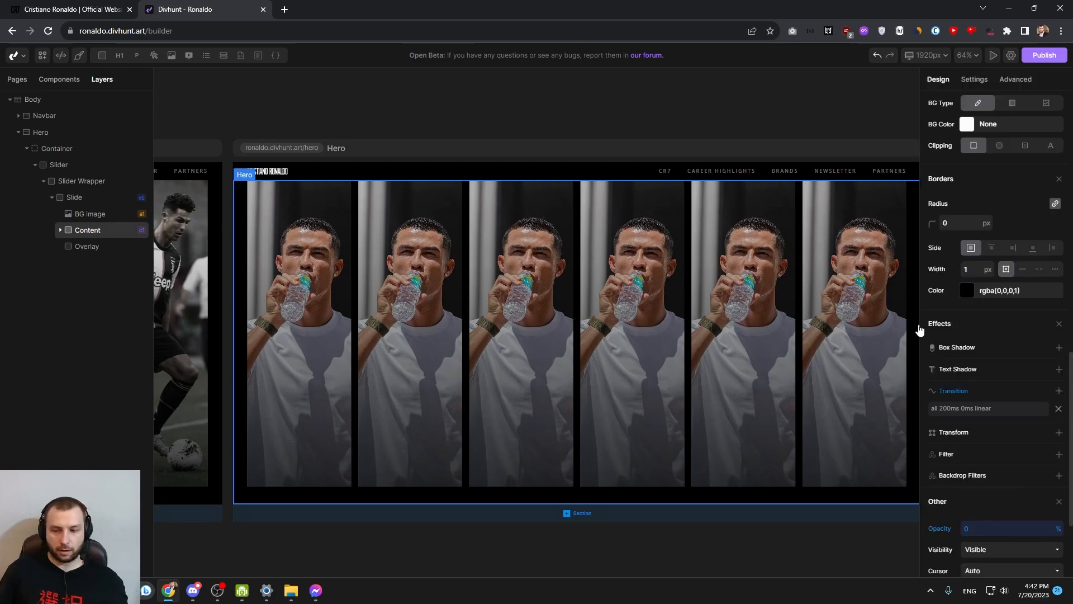
Open the custom state selector ":hover .card-content" on the Slide for editing
left_click(85, 200)
scroll(1004, 240, "up", 5)
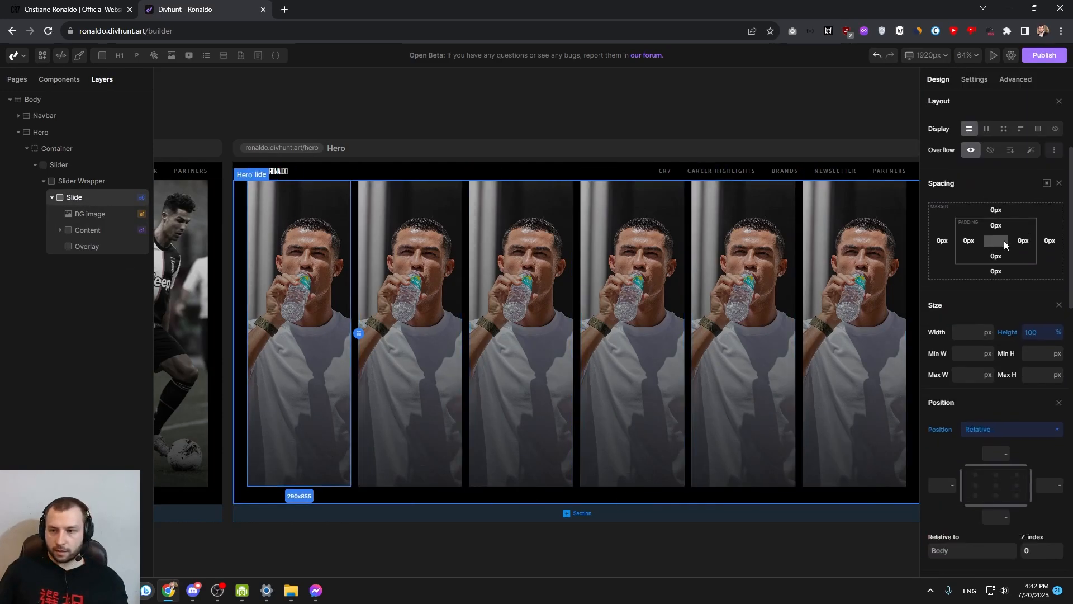
scroll(1004, 241, "up", 3)
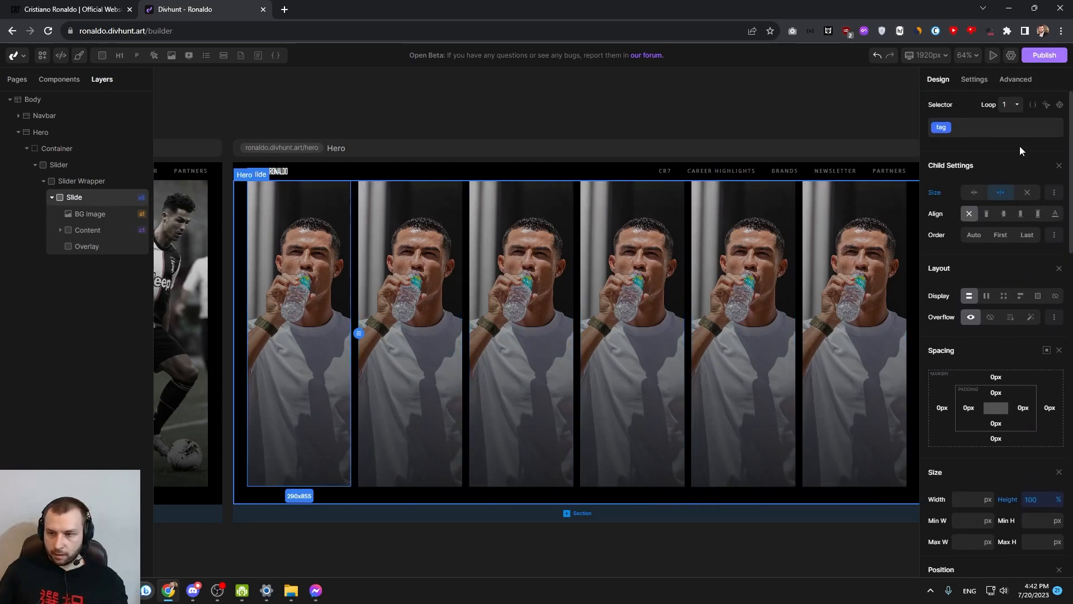
left_click(1033, 106)
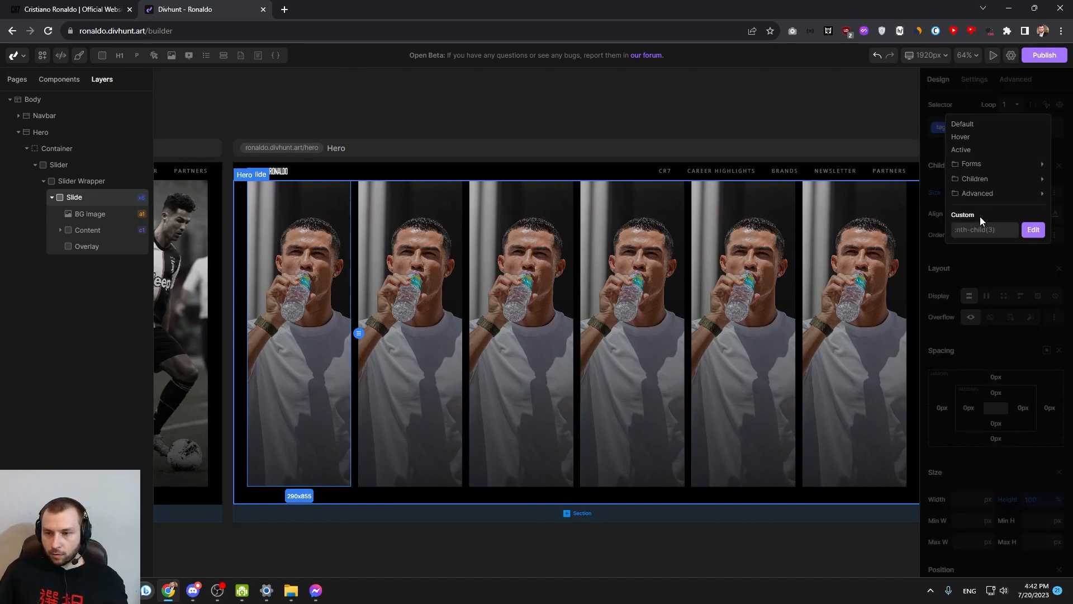
type(":hover .")
type("card-content")
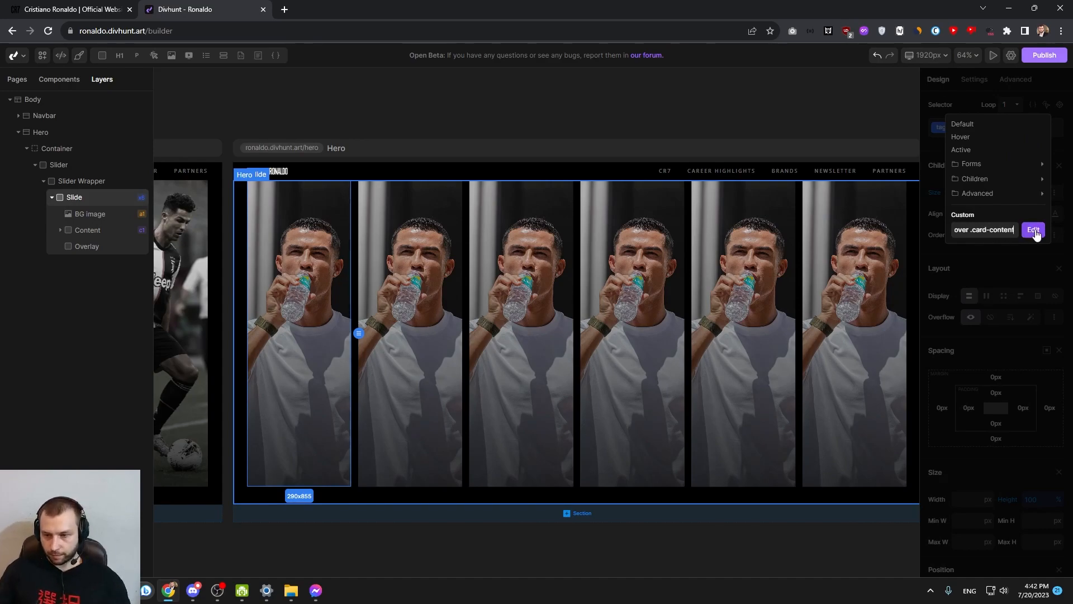
left_click(1033, 230)
Set the transition delay to 500 ms for the Slide's ":hover .card-content" selector and test the hover effect
scroll(1023, 307, "down", 10)
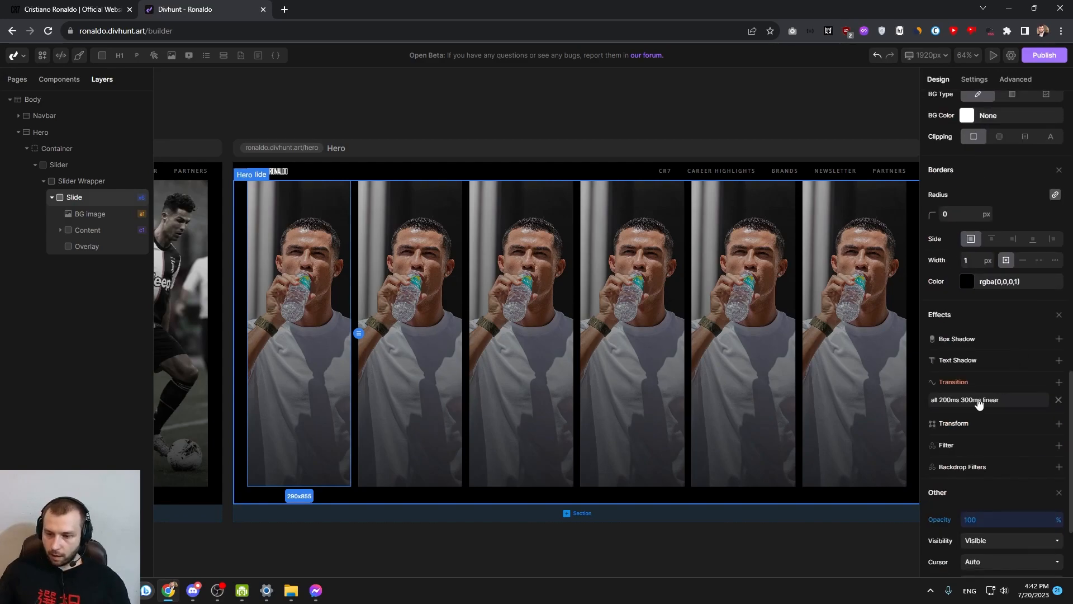
left_click(978, 400)
type("00")
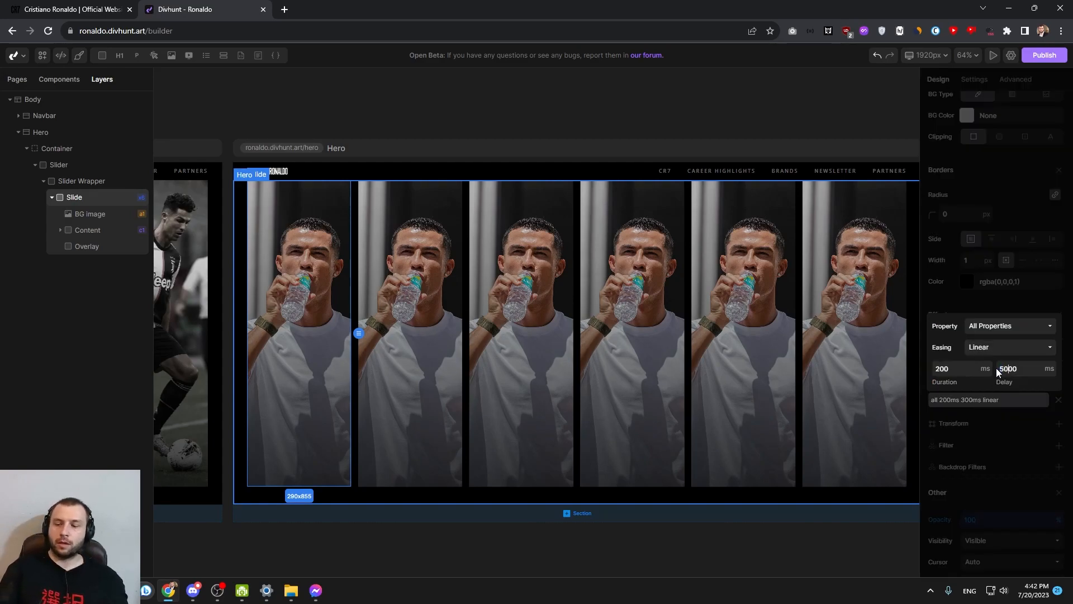
left_click(1006, 400)
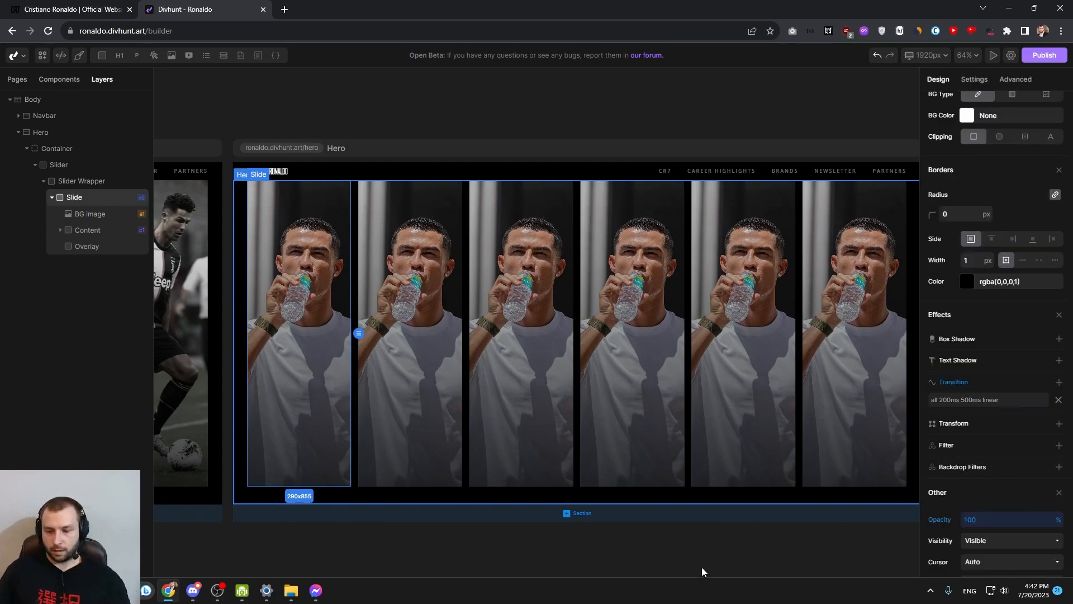
mouse_move(635, 324)
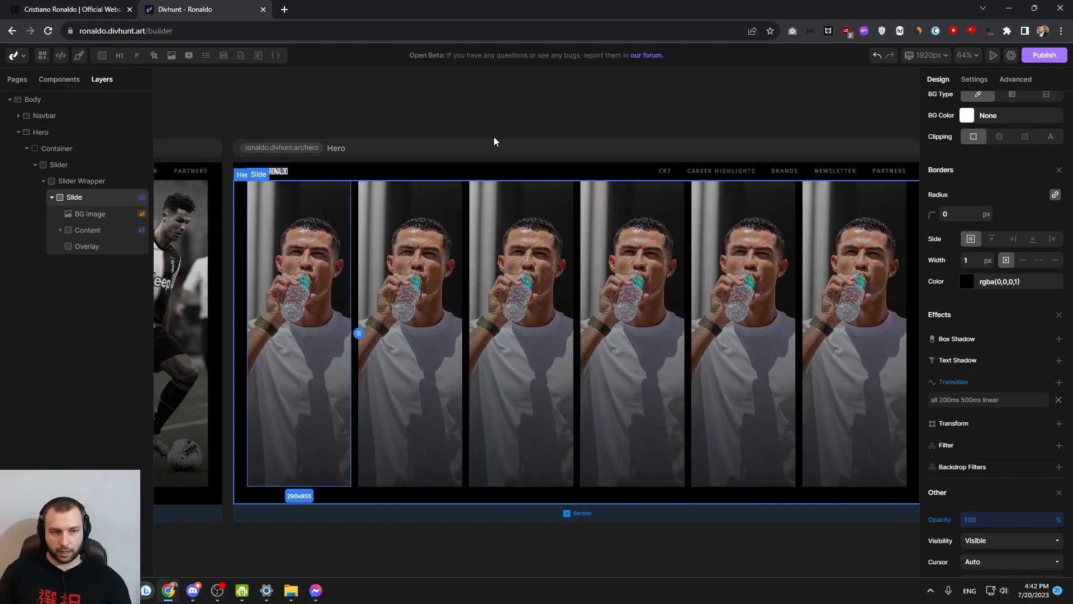
Examine how the slides expand on hover and how Slide is nested inside Slider Wrapper
left_click(340, 223)
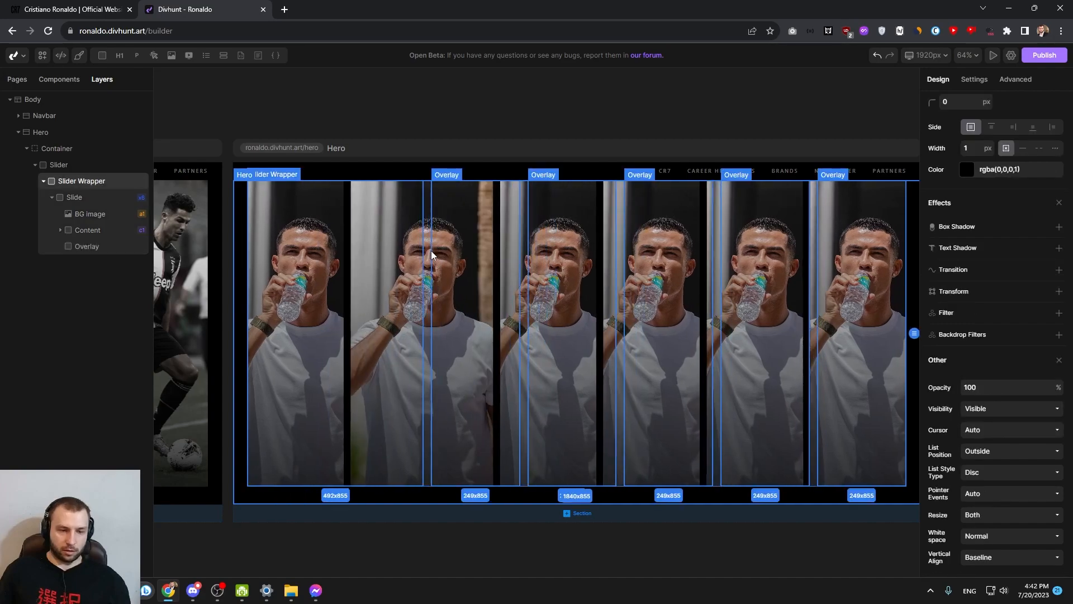
left_click(95, 180)
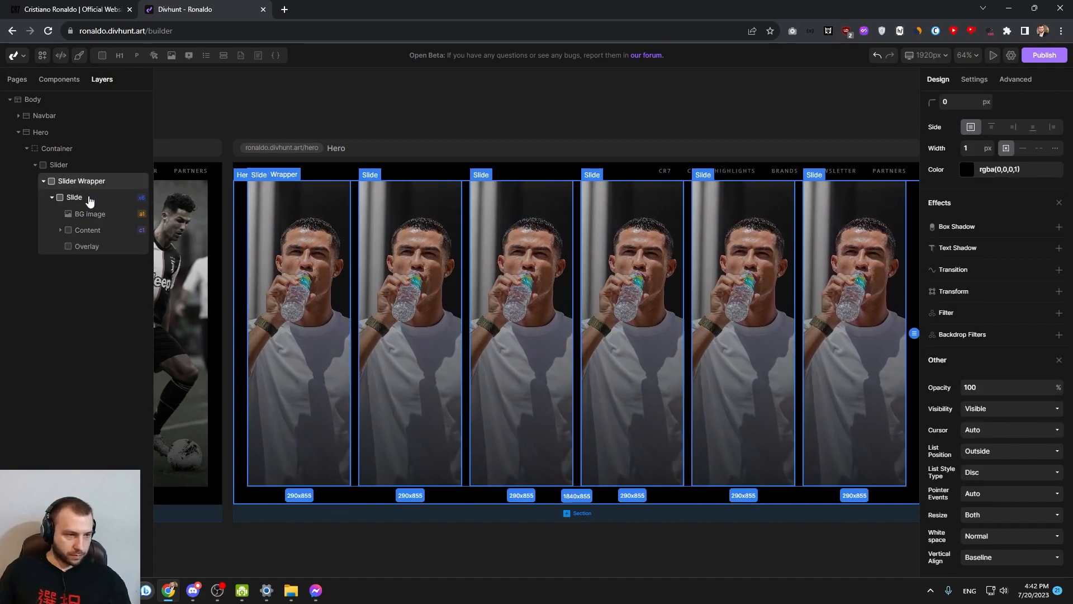
left_click(83, 197)
left_click(52, 197)
left_click(72, 184)
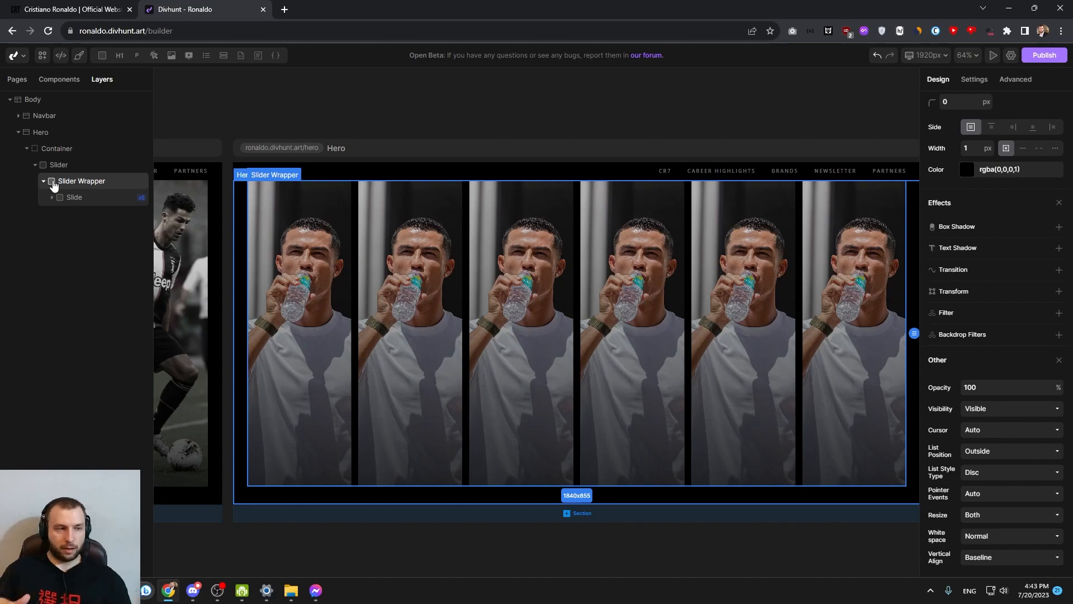
left_click(70, 199)
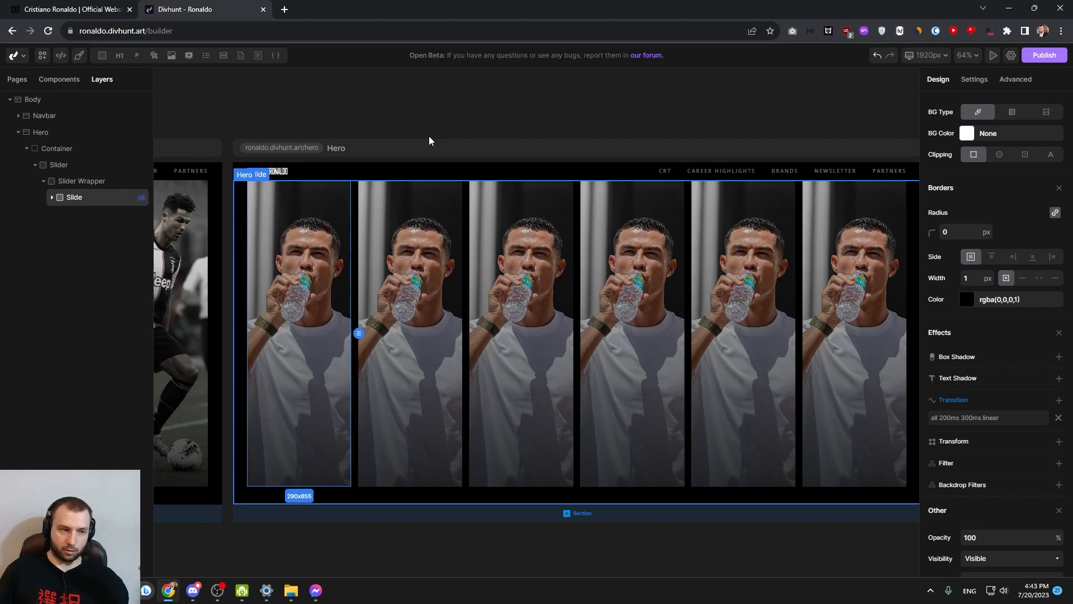
left_click(73, 181)
left_click(52, 198)
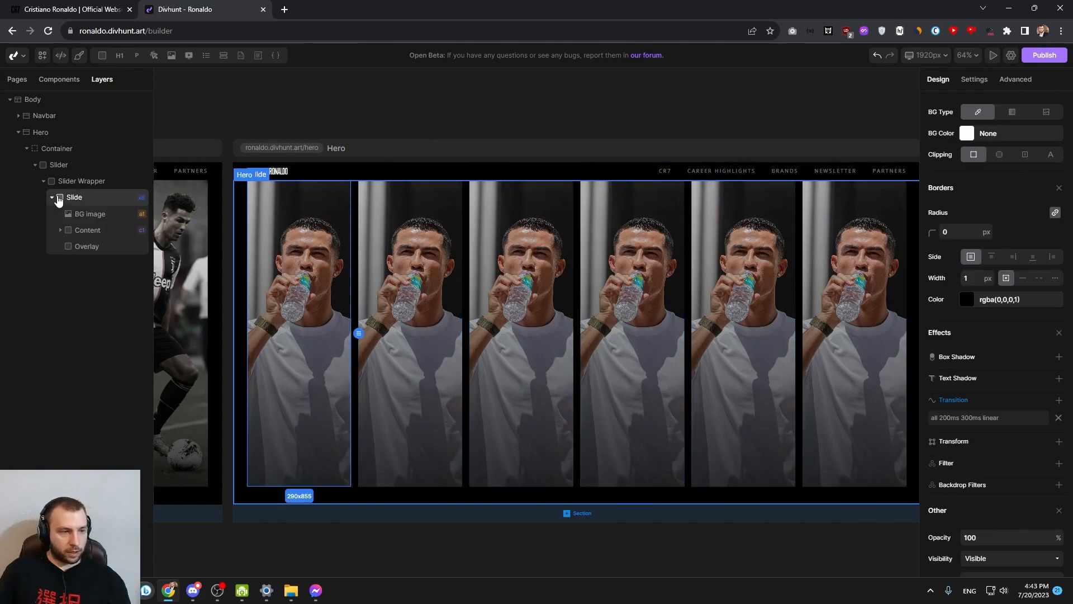
In the Slider Wrapper's CSS code, add a "> div:first-of-type" rule with flex:2
left_click(76, 183)
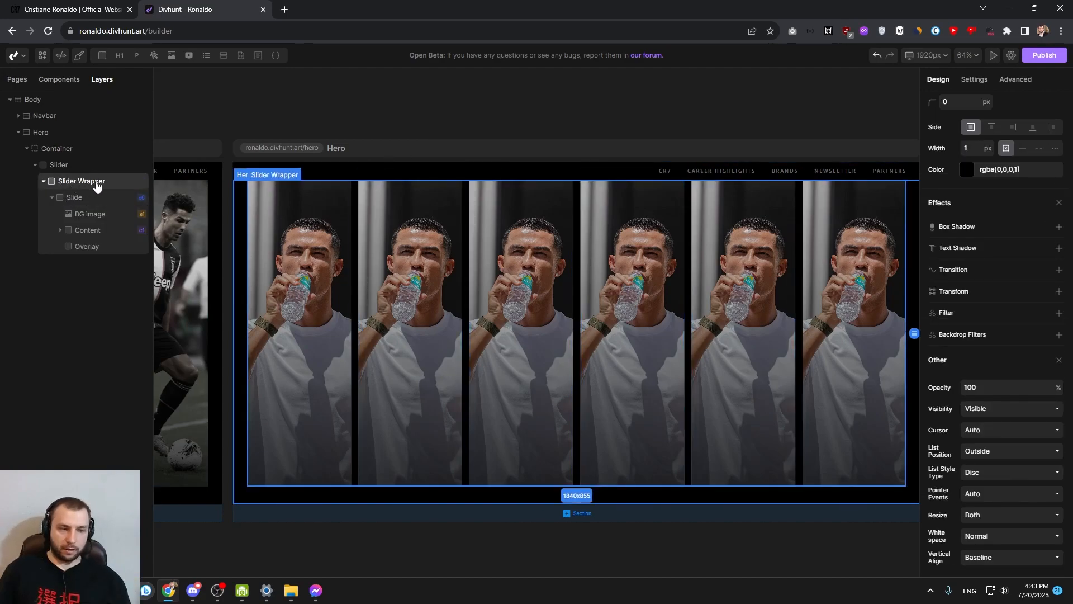
scroll(998, 214, "up", 10)
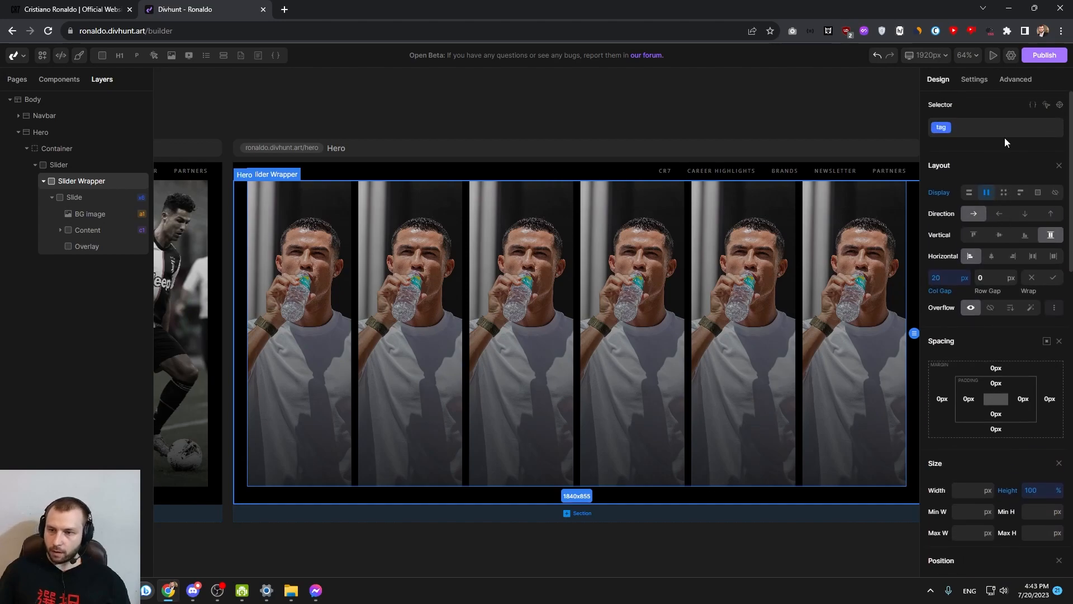
left_click(1033, 106)
left_click(946, 219)
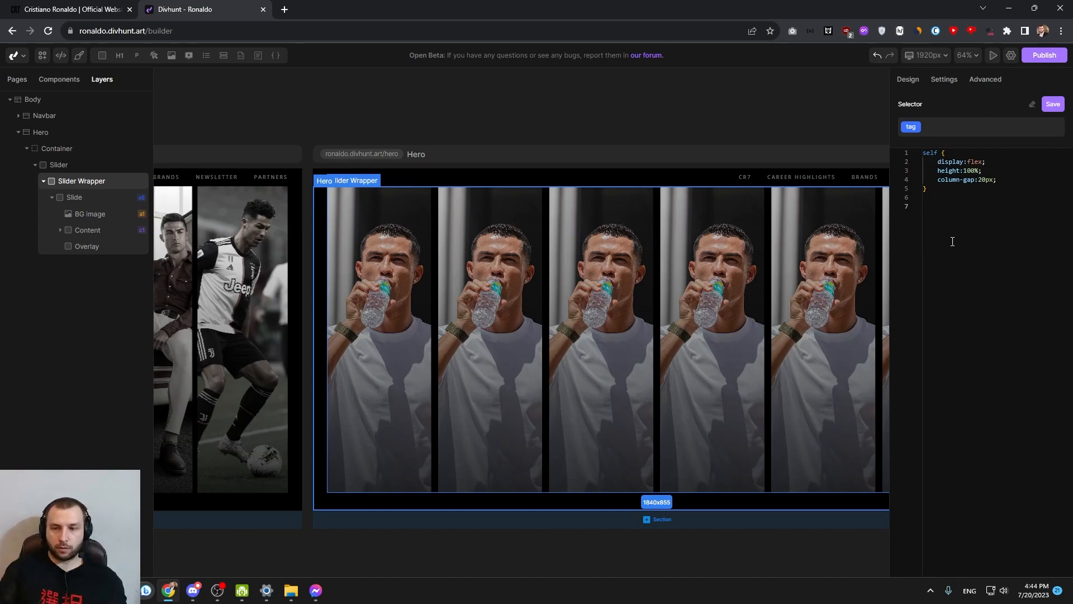
type("div")
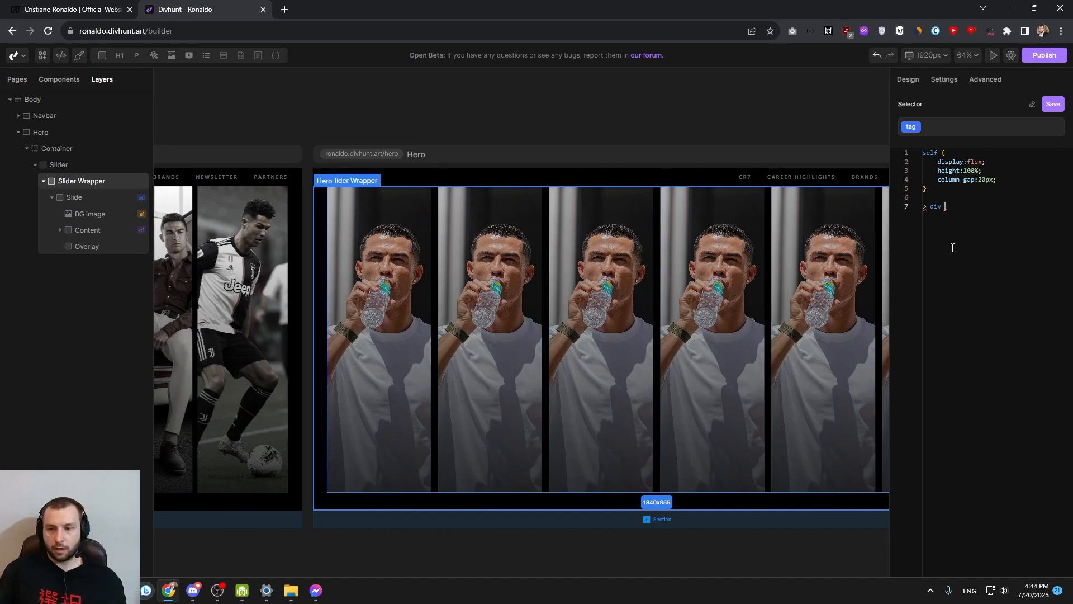
type(":first-of-type ")
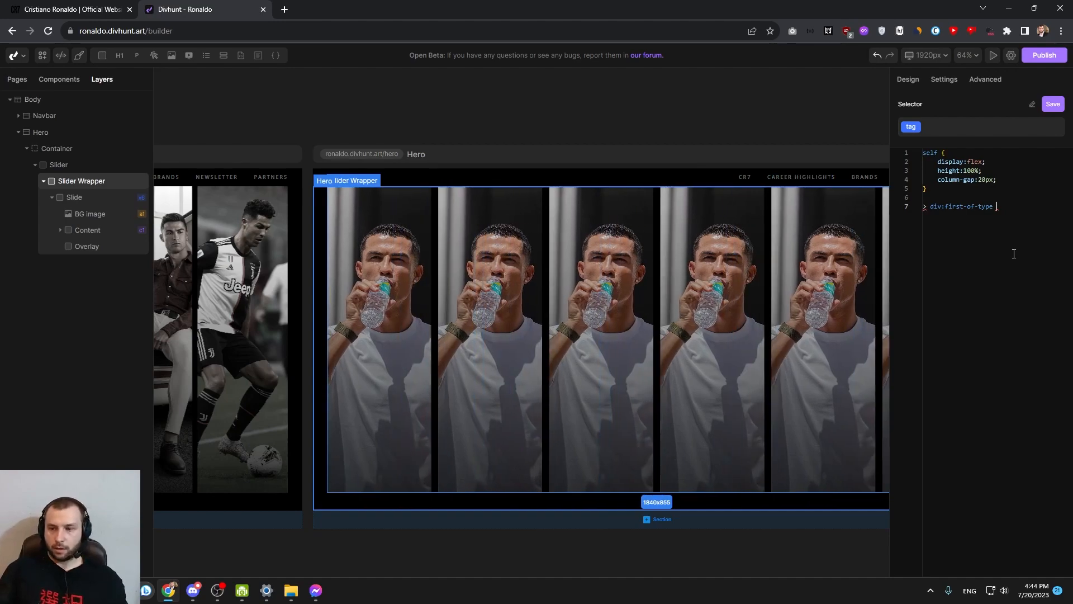
type("{")
key("Return")
type("flex:2;")
right_click(1011, 253)
left_click(968, 216)
left_click_drag(967, 216, 939, 216)
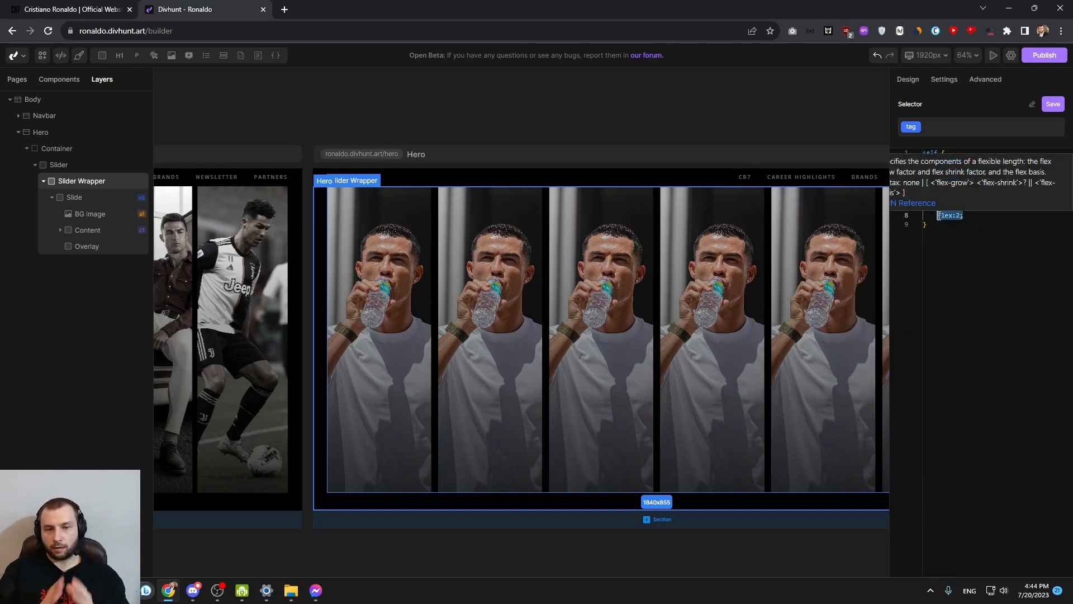
left_click(966, 219)
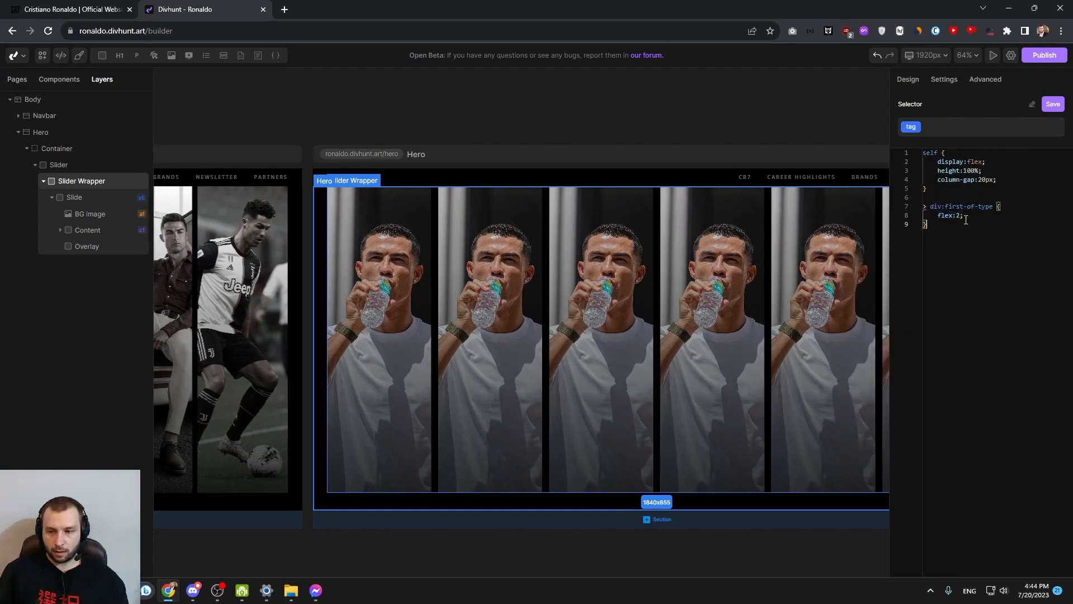
Duplicate the first-of-type rule below itself and turn the copy into "> div" with flex:1
left_click_drag(930, 228, 922, 207)
key("ctrl+c")
left_click(938, 239)
key("Return")
key("Return")
key("ctrl+v")
left_click_drag(942, 244, 994, 243)
key("BackSpace")
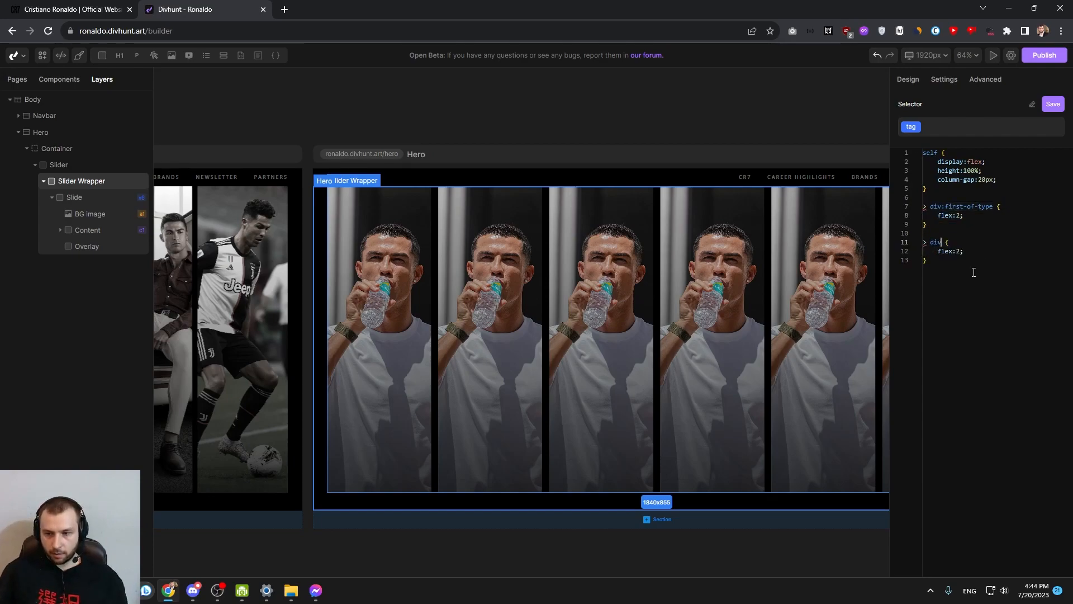
double_click(959, 251)
type("1")
left_click(965, 303)
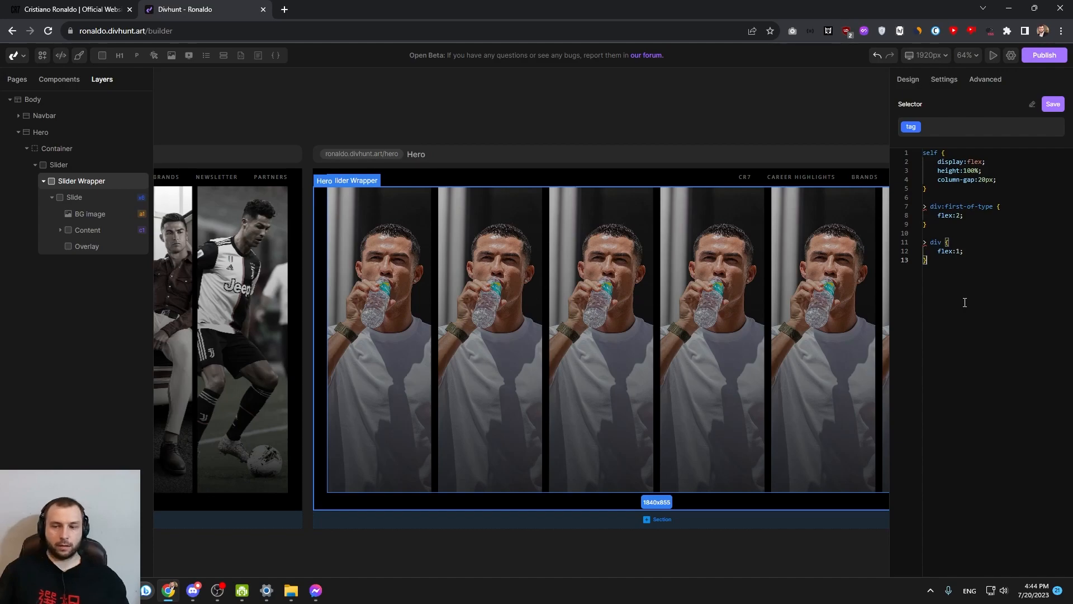
Add a "> div:first-of-type .card-content" rule with opacity:100% to the Slider Wrapper's CSS
key("Return")
key("Return")
left_click(963, 215)
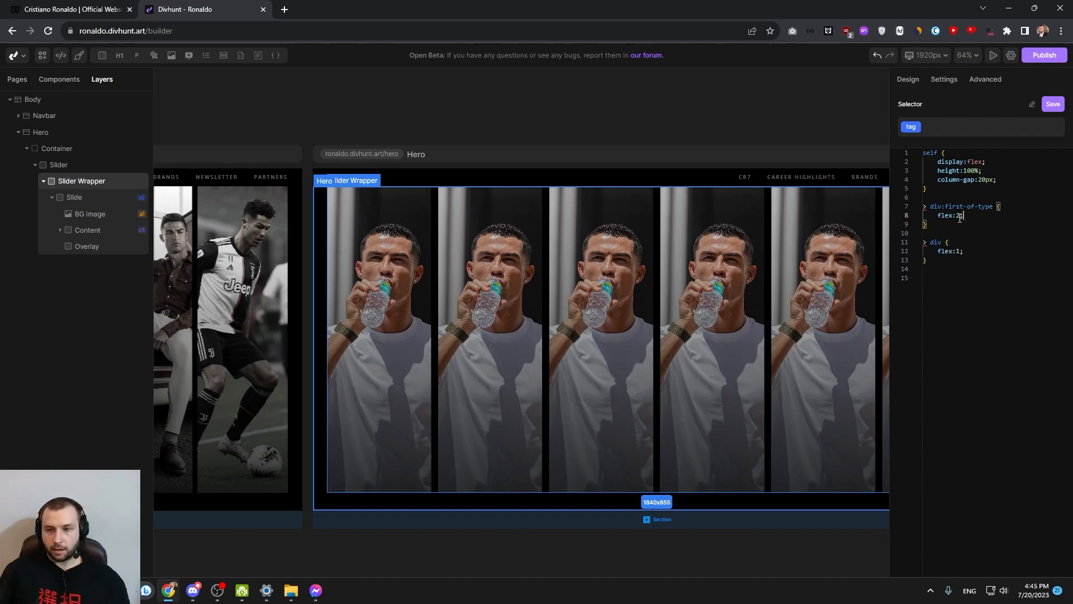
left_click_drag(933, 221, 925, 208)
key("ctrl+c")
left_click(937, 268)
key("ctrl+v")
key("Return")
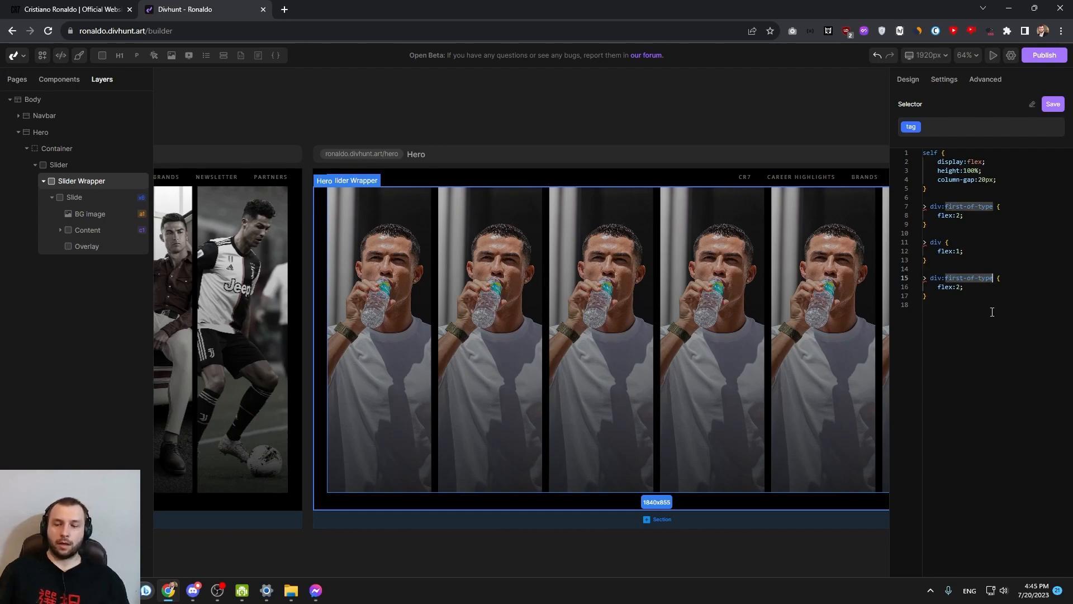
left_click_drag(930, 278, 948, 278)
left_click(974, 296)
left_click(996, 278)
type(".card-content")
left_click_drag(966, 287, 939, 287)
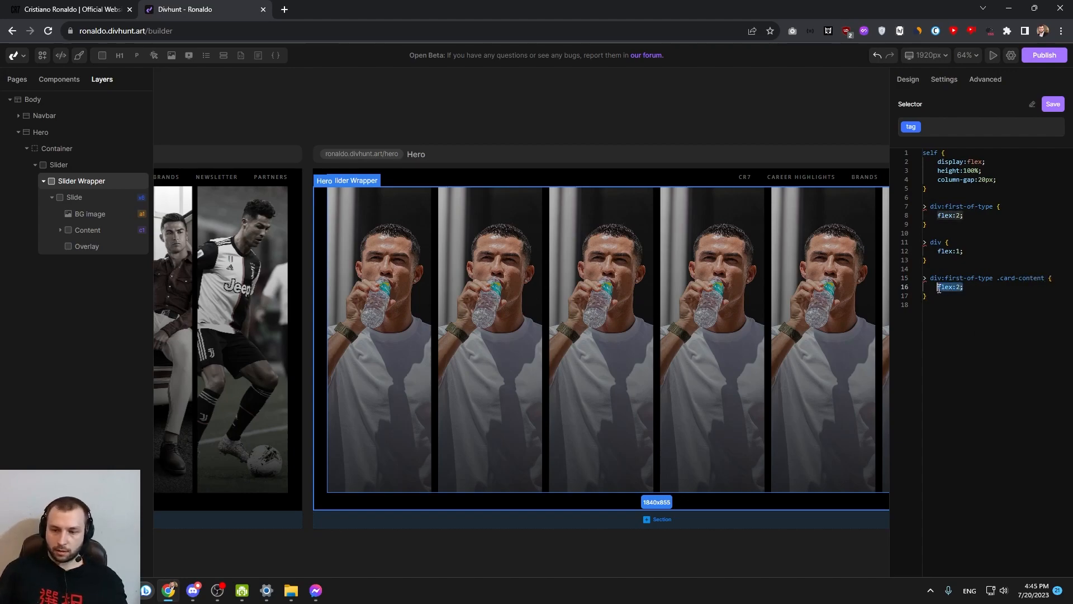
type("opacity:100%;")
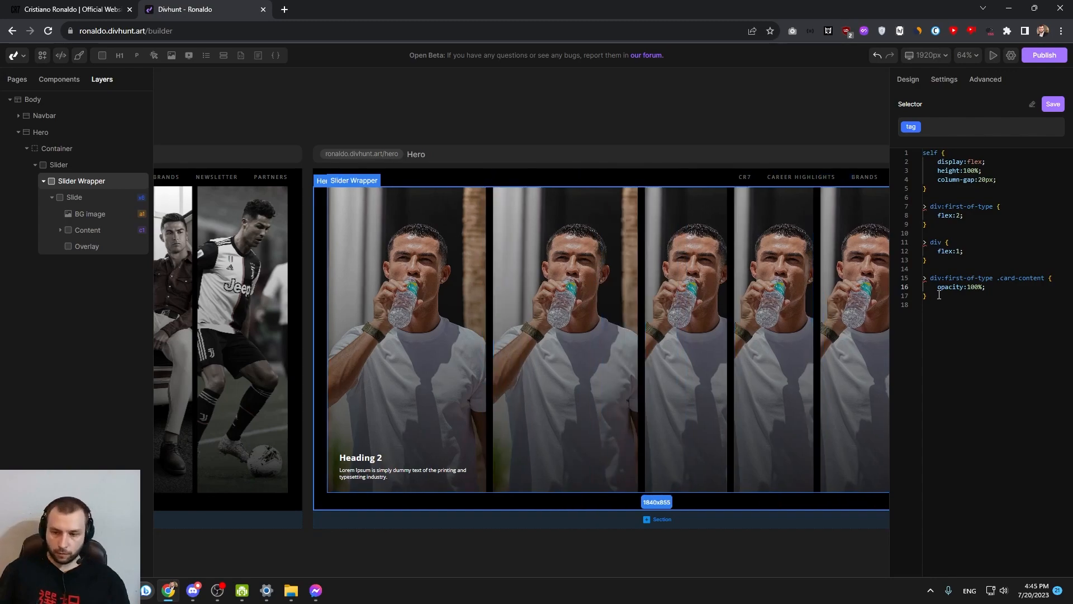
Add a ":hover > div:first-of-type" rule with flex:1 at the end of the Slider Wrapper's CSS
left_click(952, 326)
key("Return")
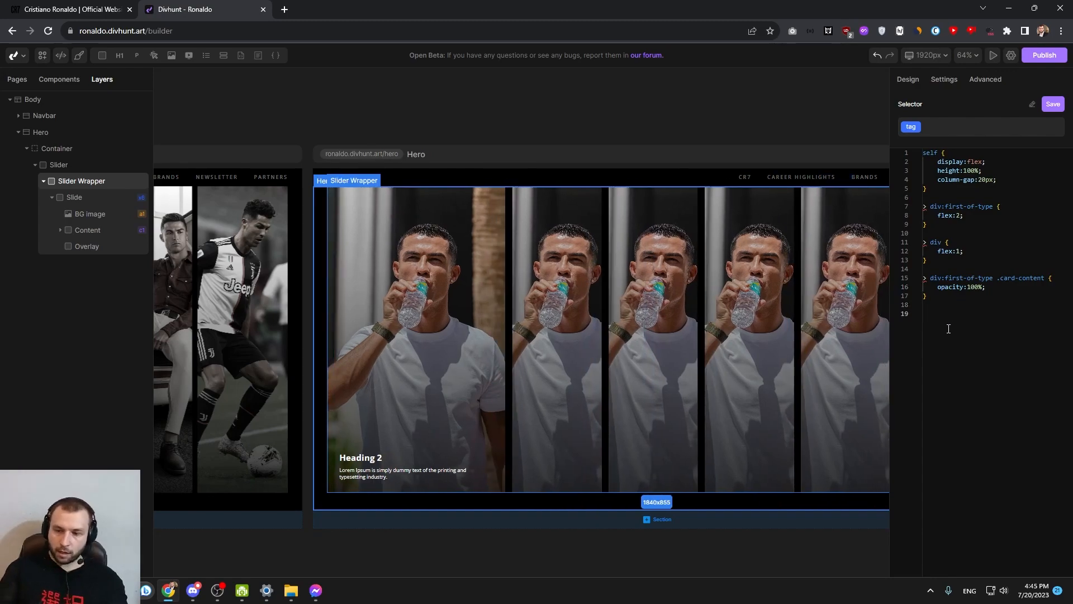
left_click_drag(928, 224, 923, 206)
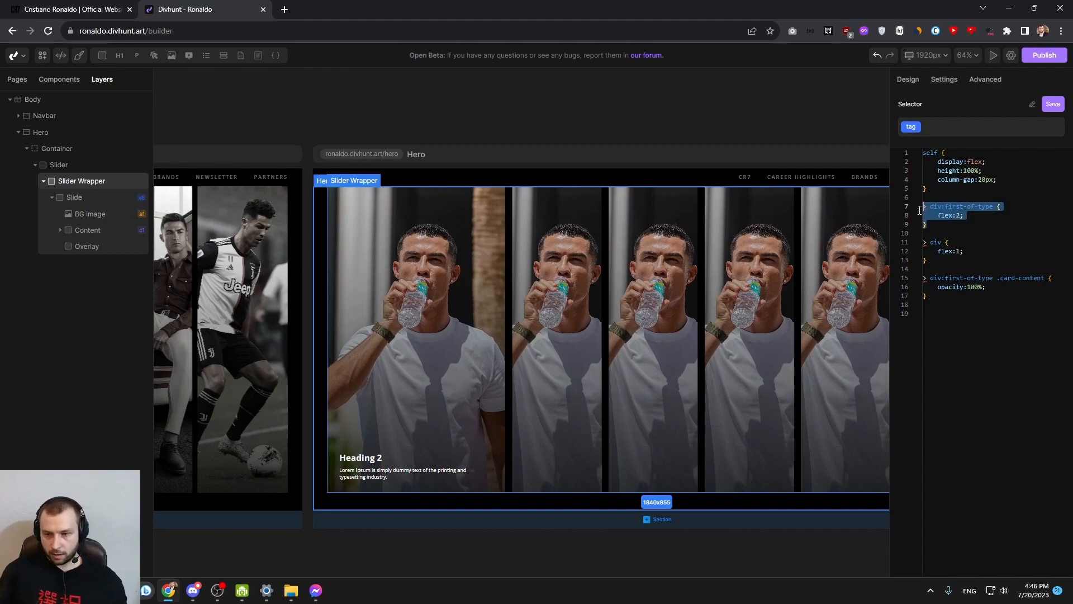
key("ctrl+c")
left_click(935, 327)
key("ctrl+v")
left_click(924, 314)
type(":hover")
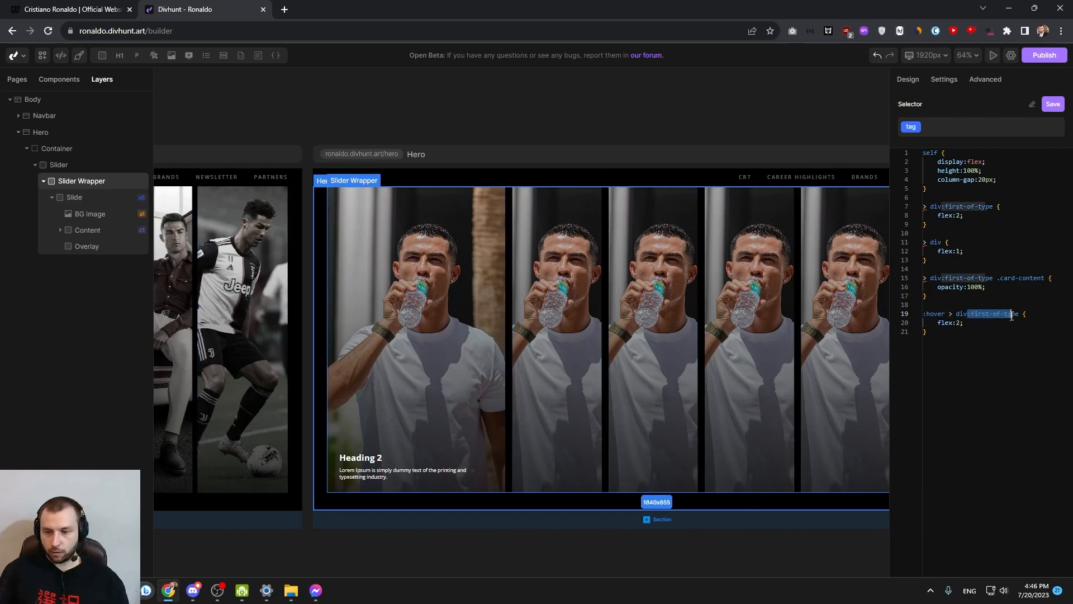
double_click(958, 323)
type("1")
left_click(959, 335)
Add a ":hover > div:first-of-type .card-content" rule with opacity:0% and save the Slider Wrapper's CSS
key("Return")
key("Return")
left_click_drag(940, 303, 923, 281)
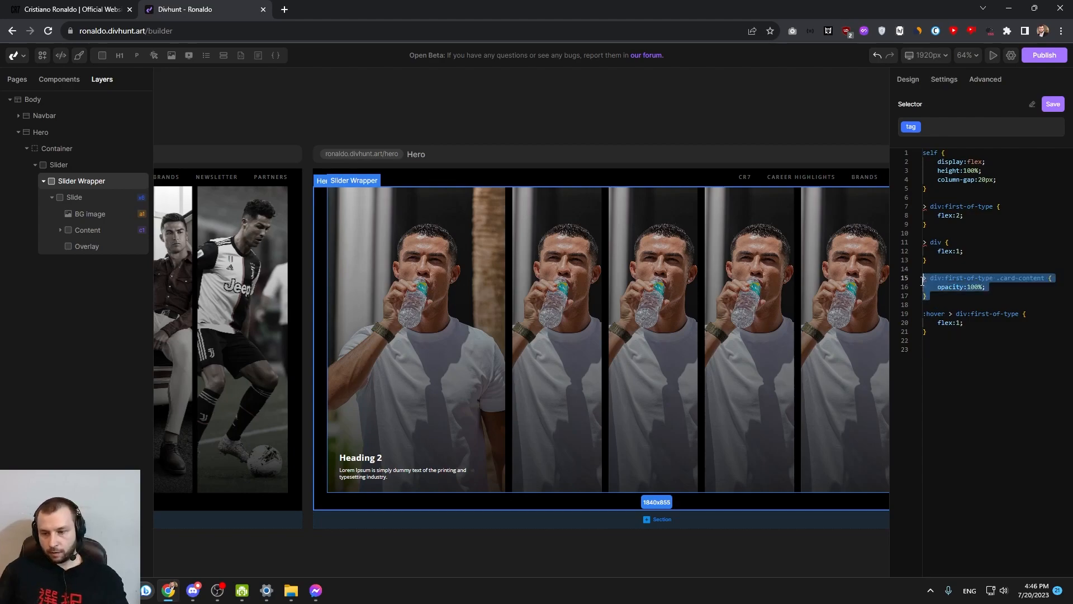
left_click(941, 347)
left_click_drag(932, 332, 923, 279)
key("ctrl+c")
left_click(944, 357)
key("ctrl+v")
key("Return")
left_click(925, 350)
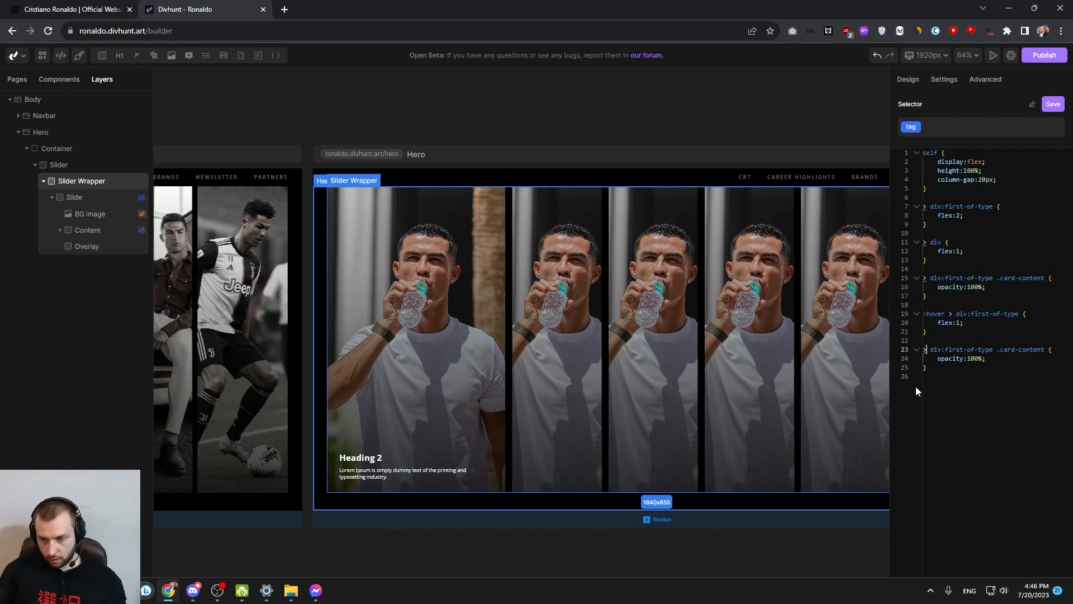
type(":hover")
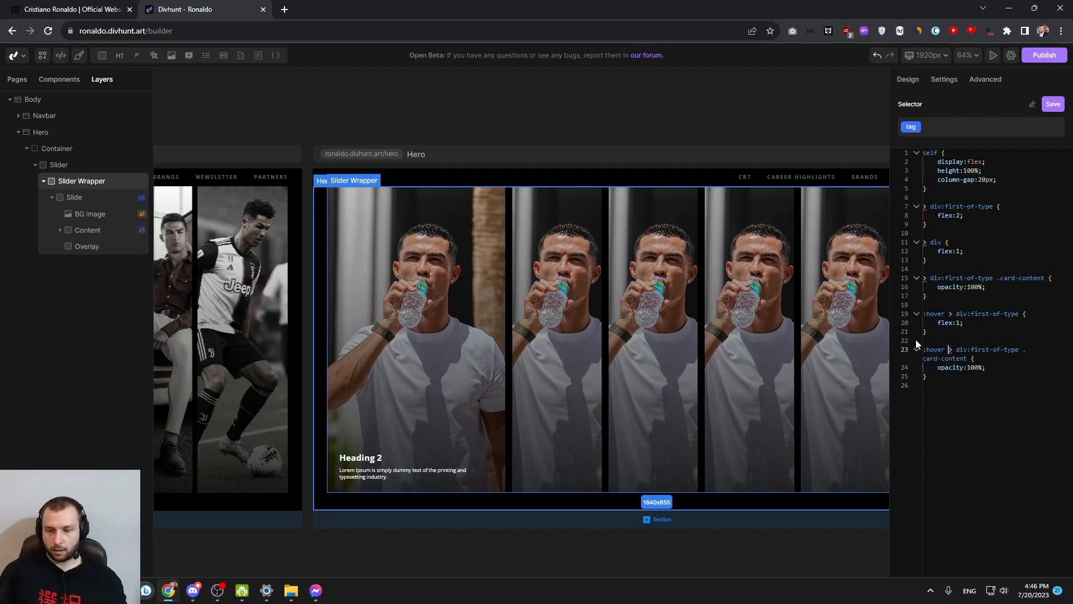
left_click(1053, 105)
double_click(973, 367)
type("0")
left_click(1047, 109)
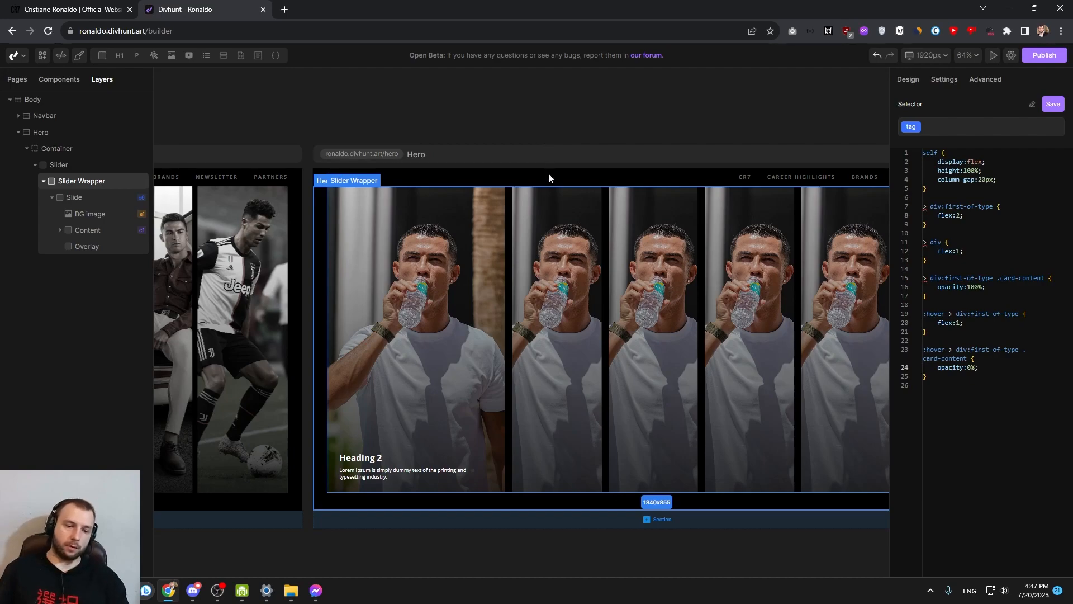
Test hovering the slides and review the Slider Wrapper's hover rules for the first slide
mouse_move(543, 260)
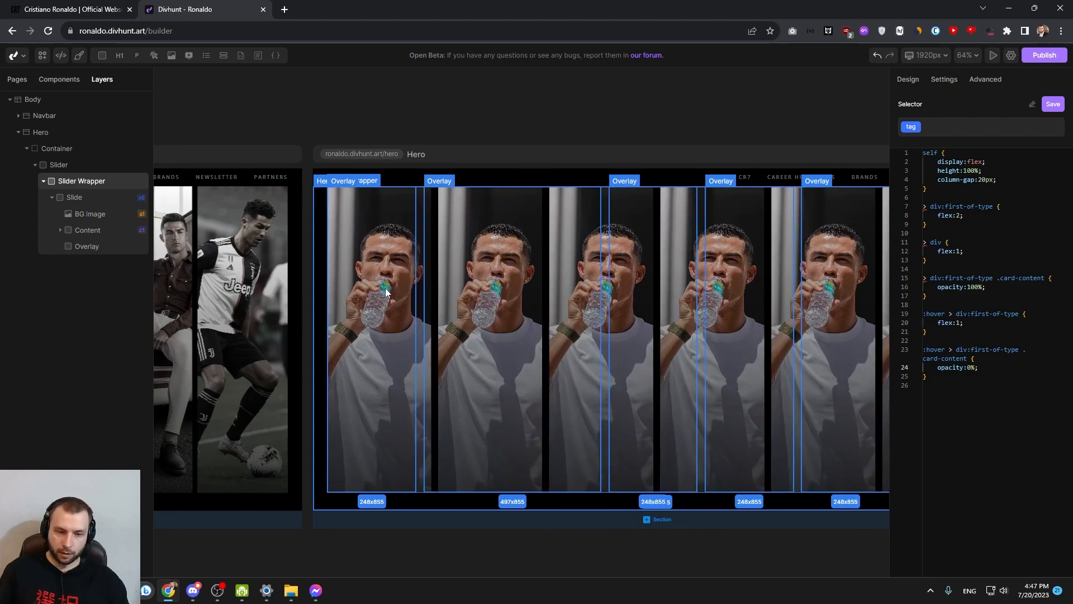
left_click_drag(934, 331, 925, 280)
left_click(939, 305)
left_click_drag(944, 334, 921, 315)
left_click(929, 332)
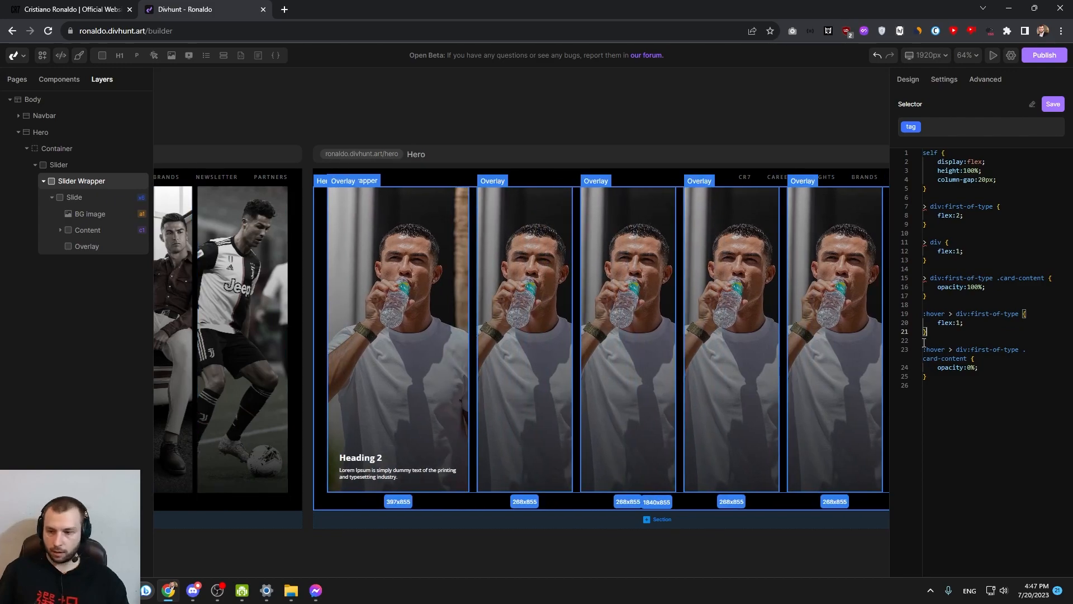
mouse_move(965, 323)
left_mouse_down()
mouse_move(938, 323)
mouse_move(964, 322)
left_mouse_up()
left_click(962, 337)
left_click(955, 343)
left_click(941, 334)
left_click(968, 332)
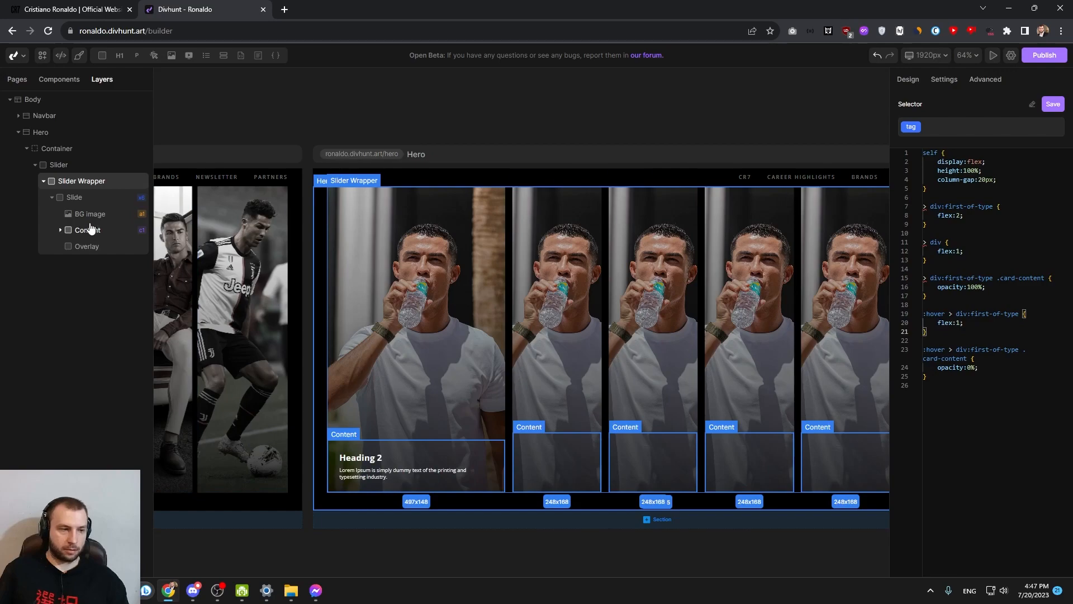
In the Slide's CSS, add !important to the :hover flex:2 and the ":hover .card-content" opacity:100%, and save it
left_click(91, 198)
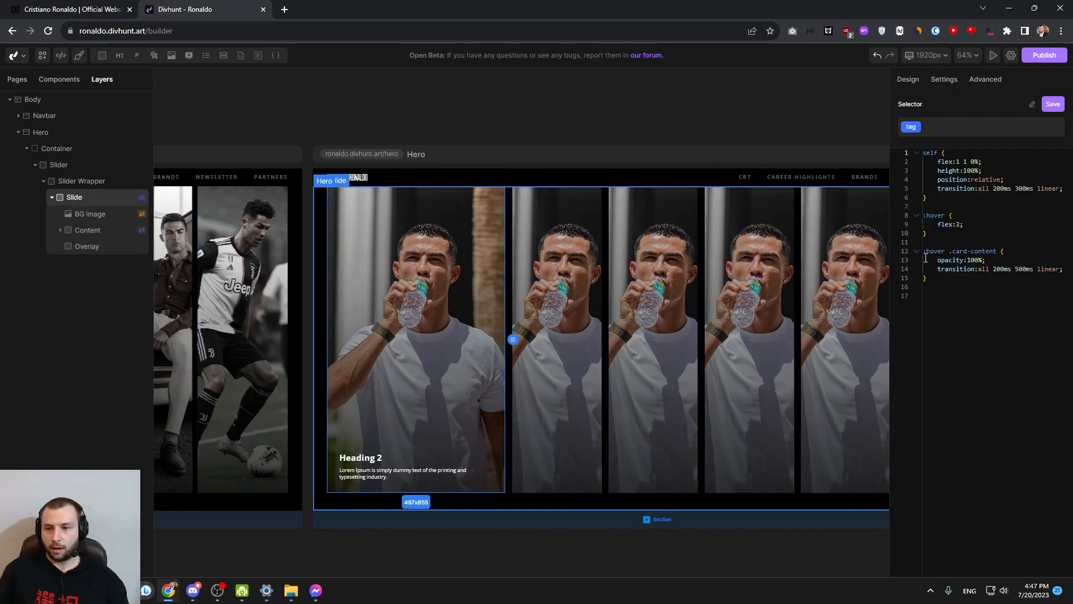
left_click(958, 224)
type("!important")
left_click_drag(958, 224, 998, 224)
left_click(987, 261)
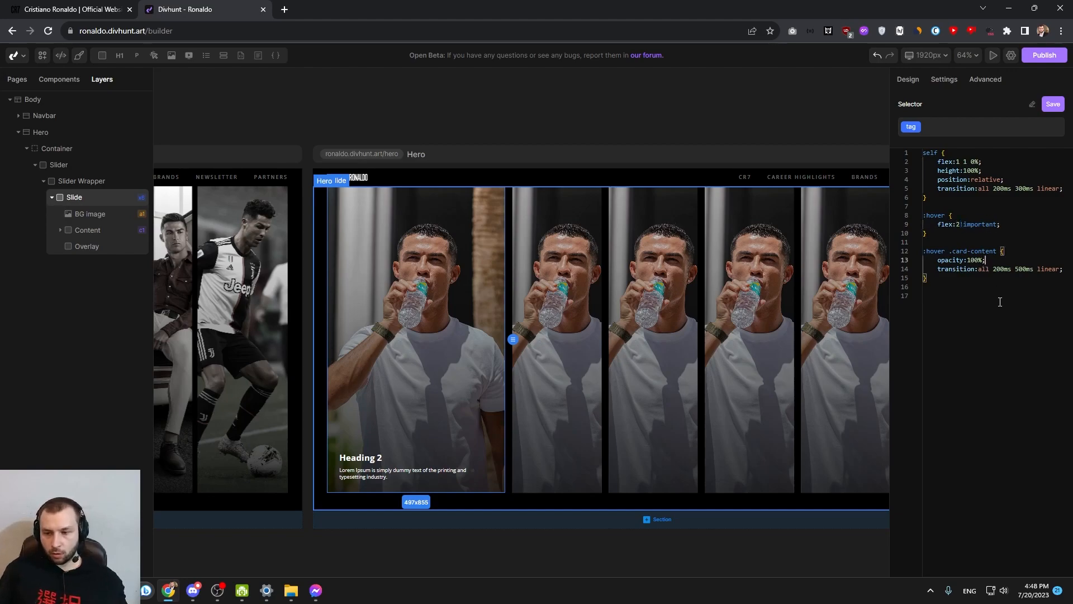
key("ctrl+v")
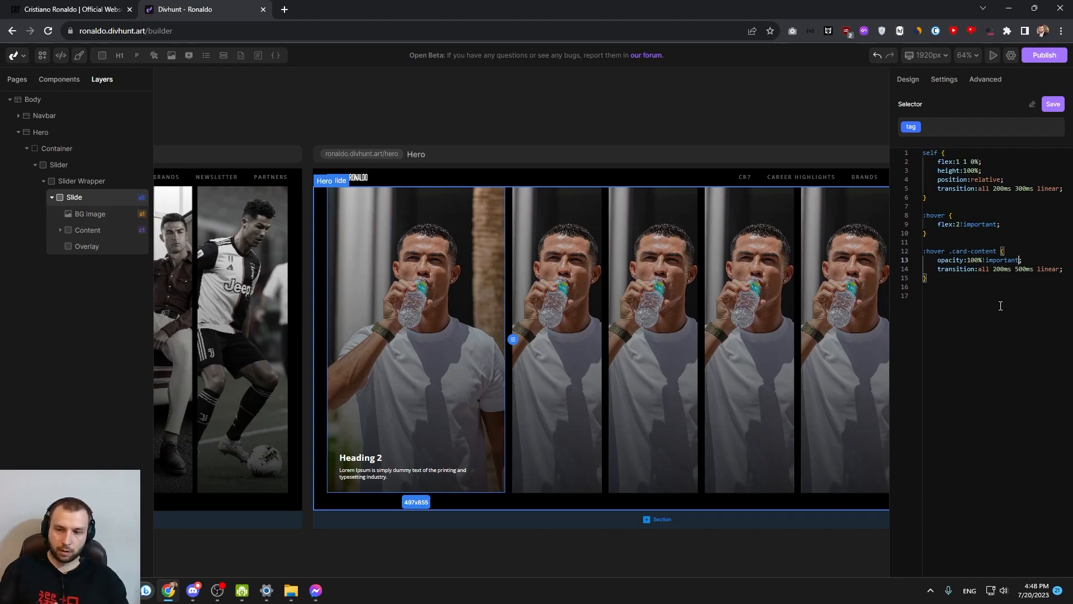
left_click(959, 224)
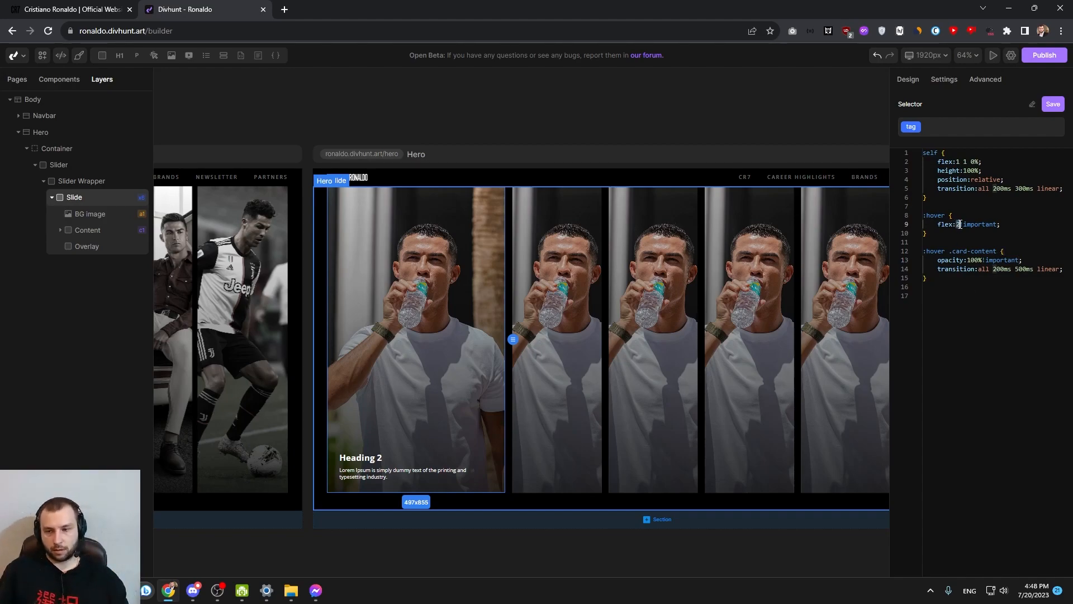
double_click(994, 260)
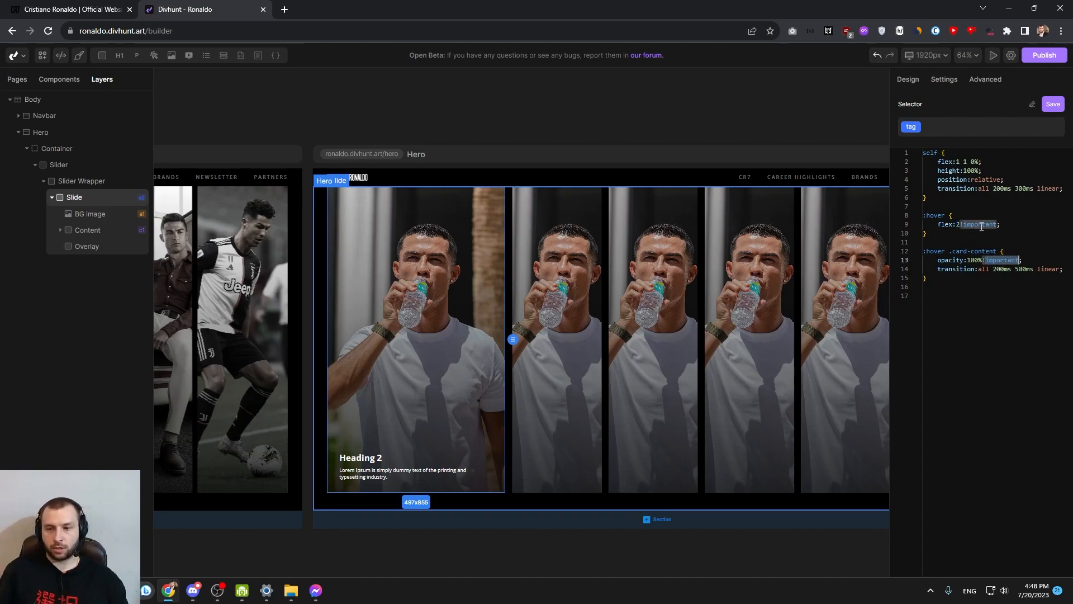
left_click(1053, 106)
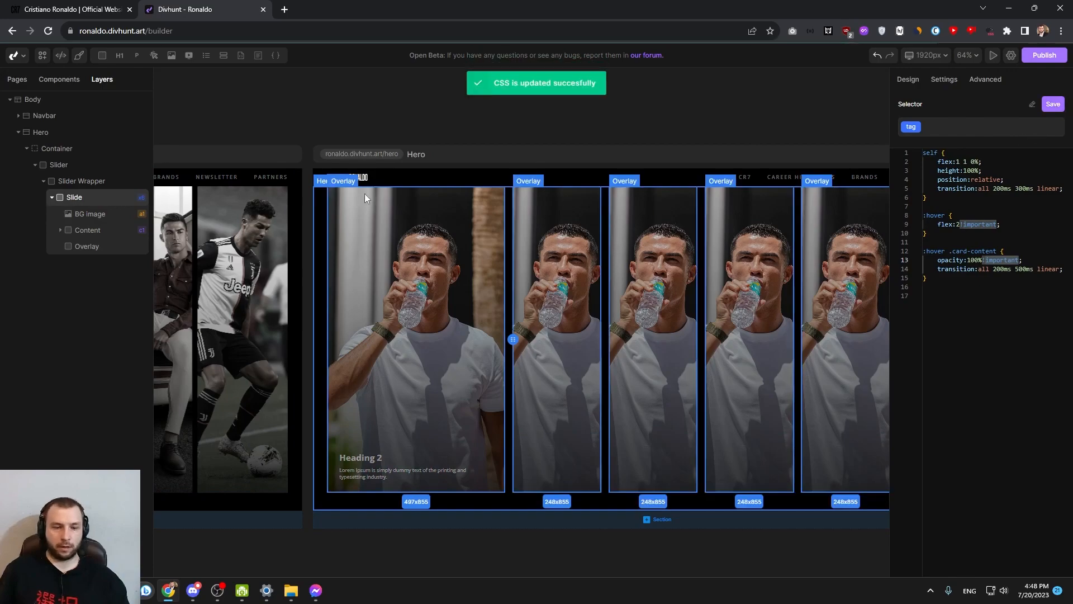
Reopen the Slider Wrapper's CSS code
left_click(78, 181)
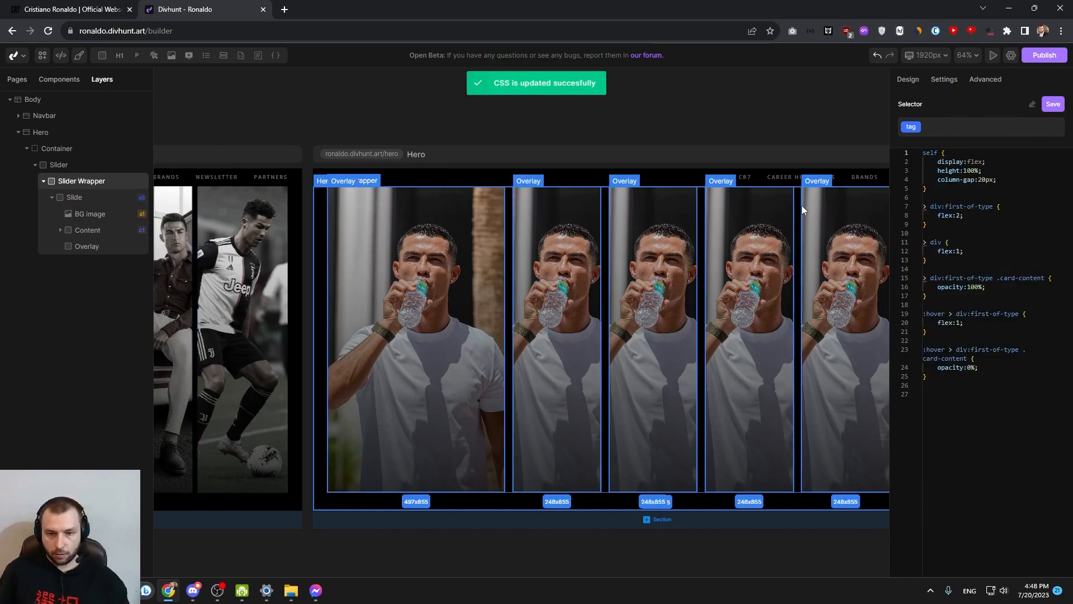
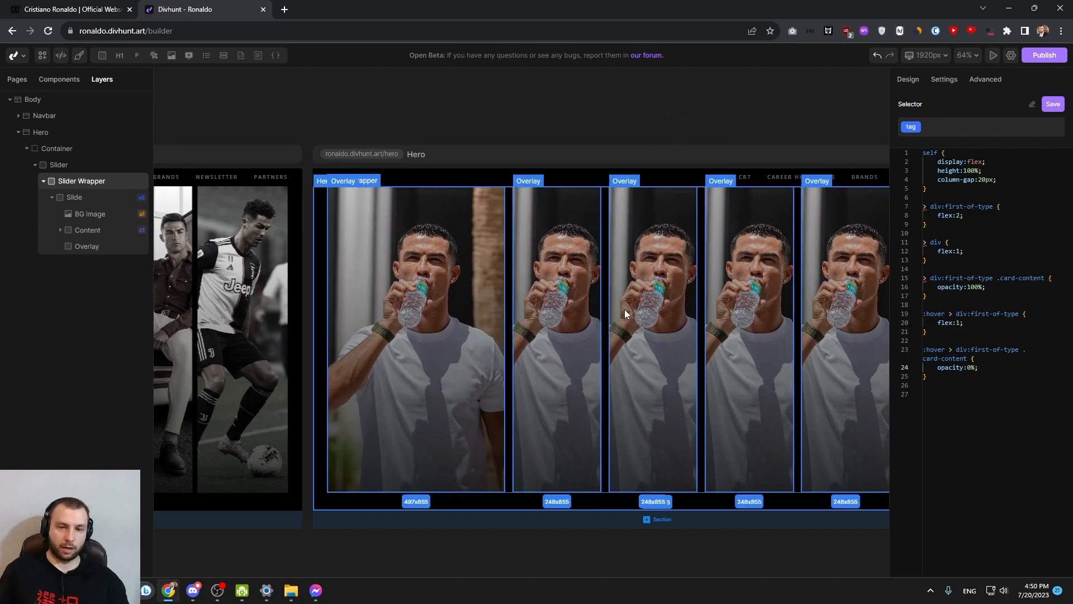
Copy the Slide's "transition:all 200ms 500ms linear;" line into the Slider Wrapper's "> div:first-of-type .card-content" rule and save the CSS
left_click(84, 198)
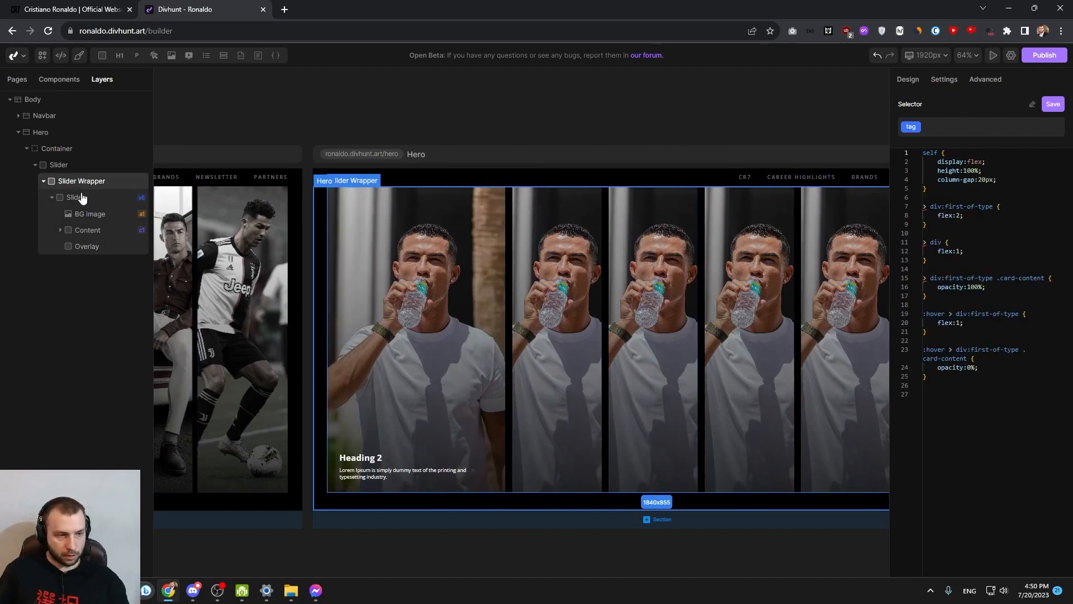
triple_click(1000, 268)
key("ctrl+c")
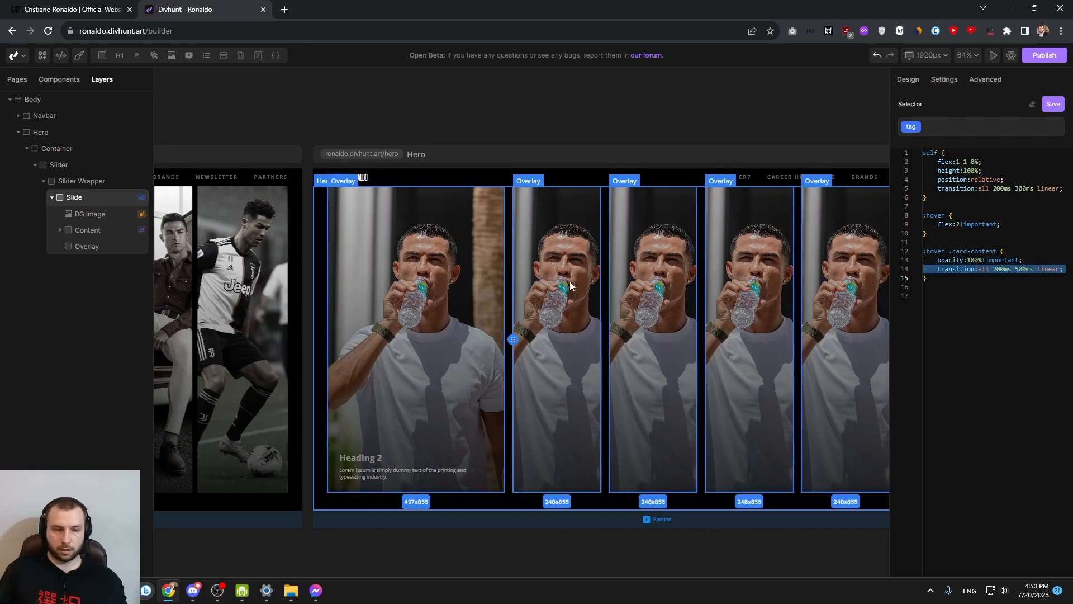
left_click(78, 181)
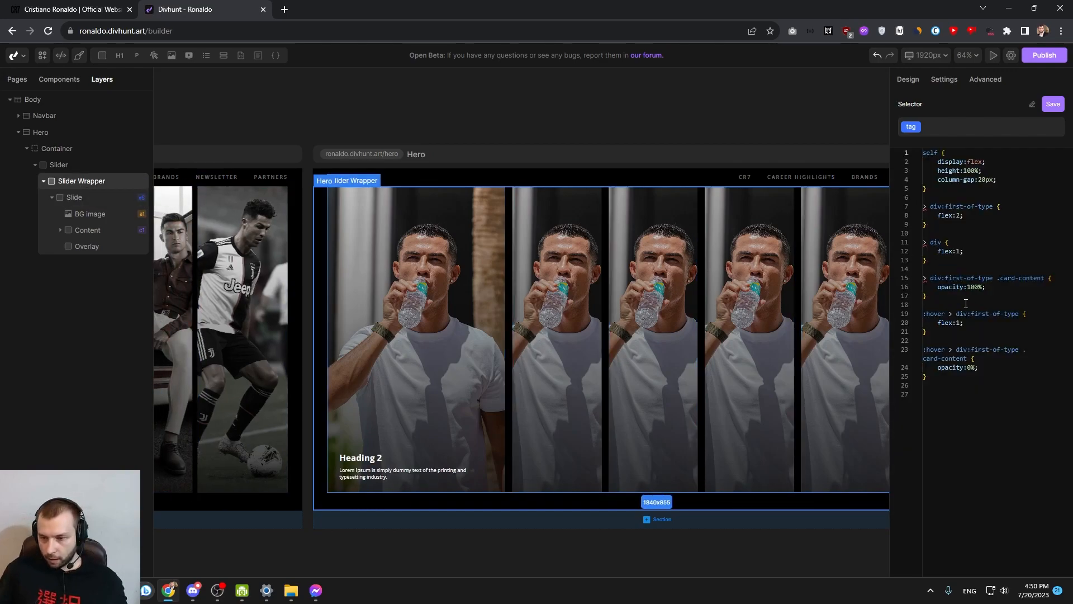
left_click(991, 288)
left_click_drag(927, 279, 1048, 279)
left_click(996, 286)
left_click(1004, 288)
key("ctrl+v")
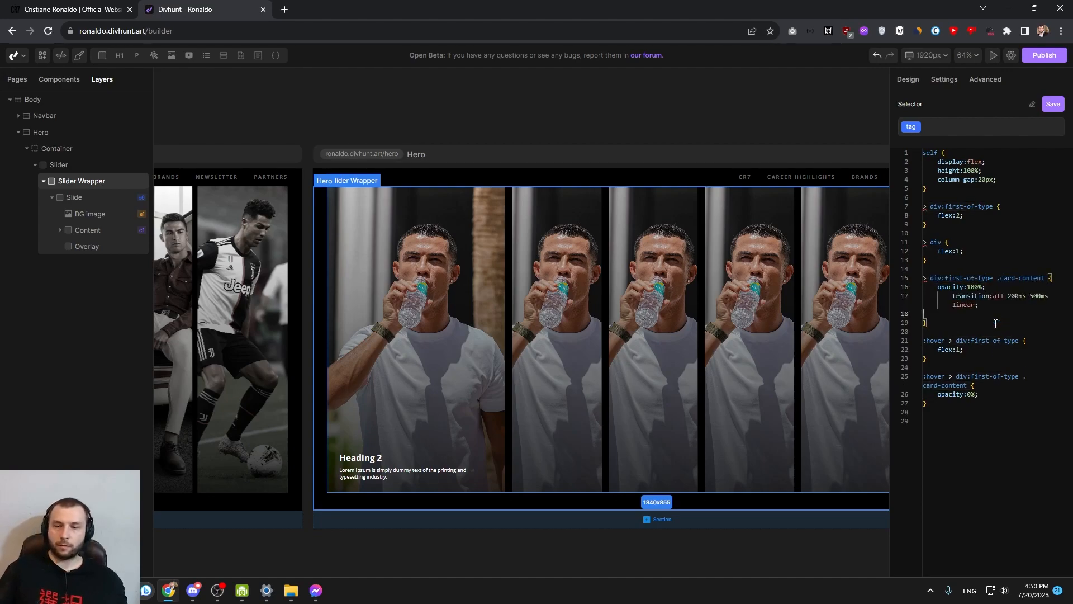
left_click(952, 296)
key("BackSpace")
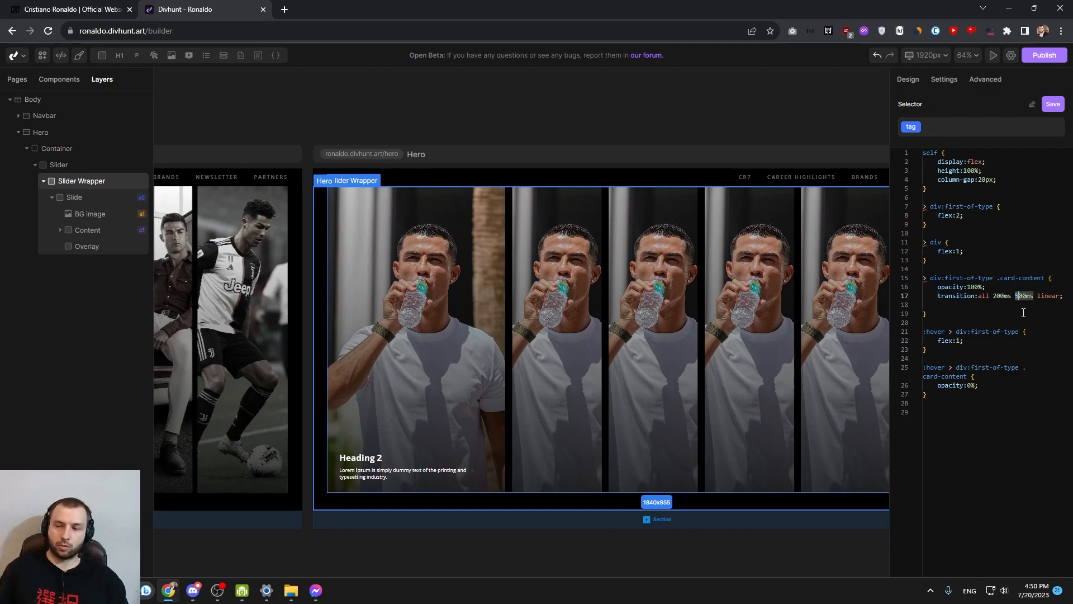
double_click(1024, 296)
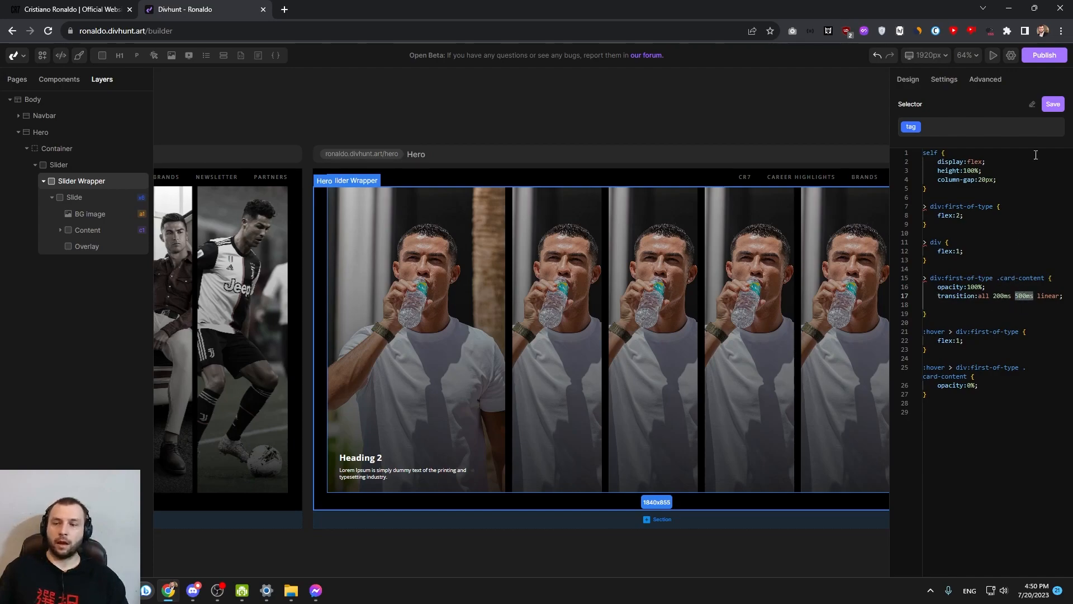
left_click(1053, 104)
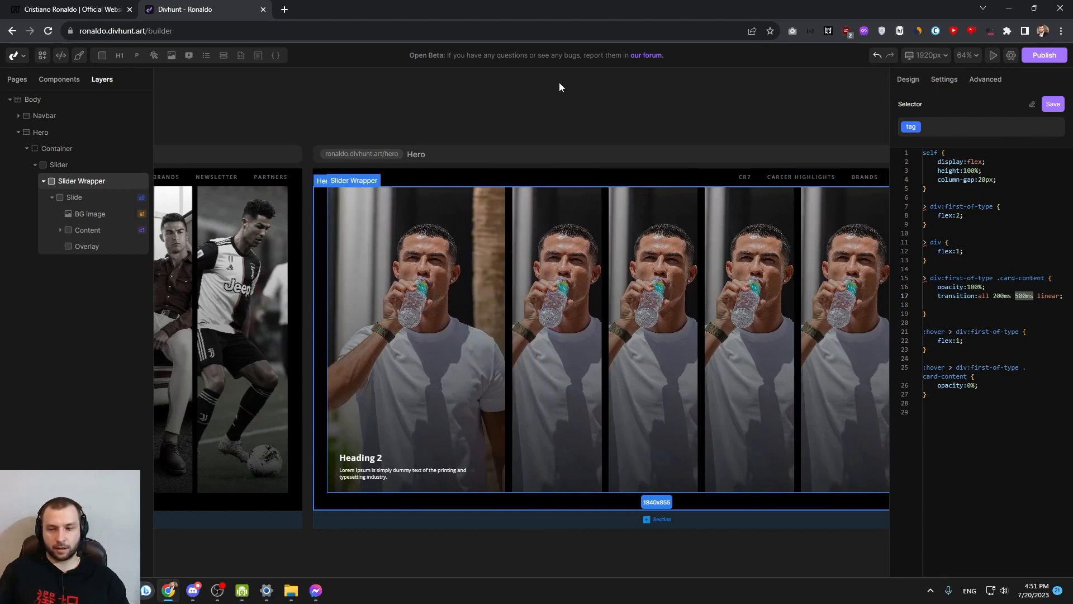
Add "transition:all 200ms 500ms linear;" to the Slider Wrapper's ":hover > div:first-of-type .card-content" rule
left_click(997, 304)
left_click(989, 297)
triple_click(985, 296)
key("ctrl+c")
left_click(986, 387)
key("Return")
key("ctrl+v")
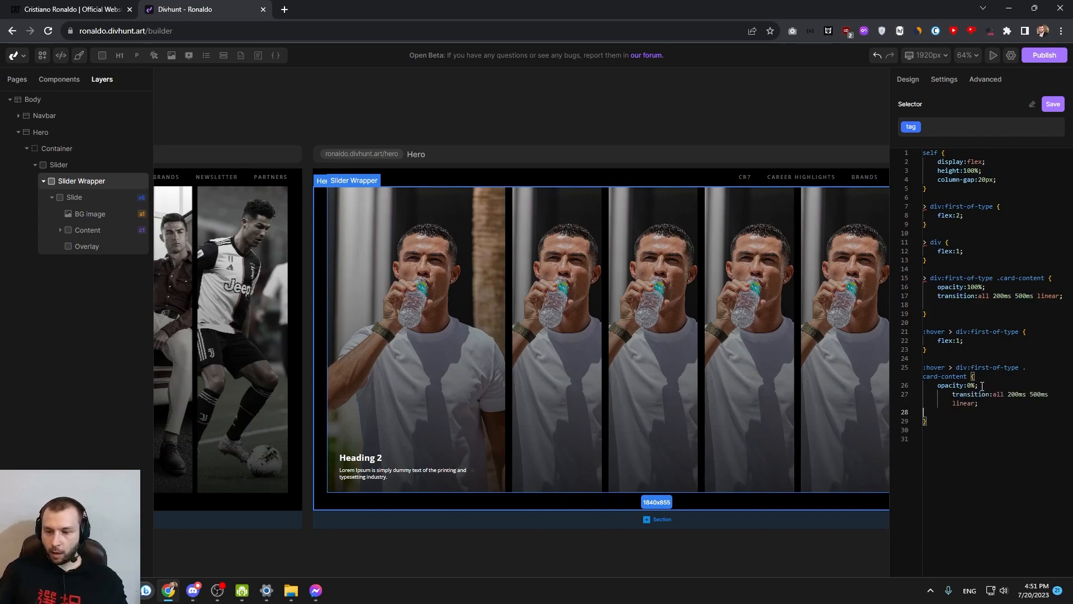
left_click_drag(945, 367, 921, 369)
left_click(943, 385)
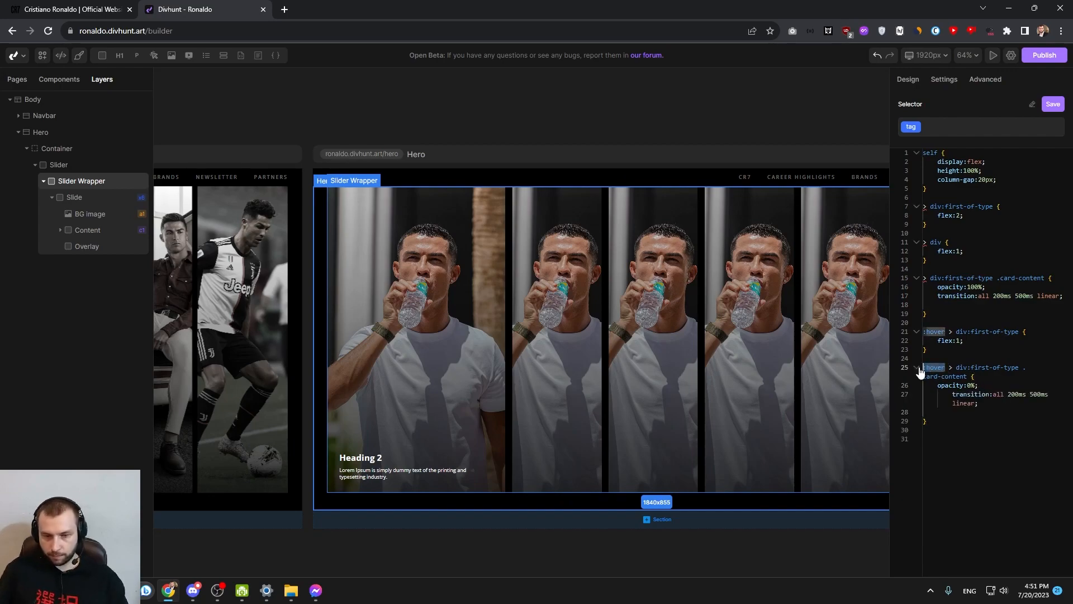
left_click(952, 394)
key("BackSpace")
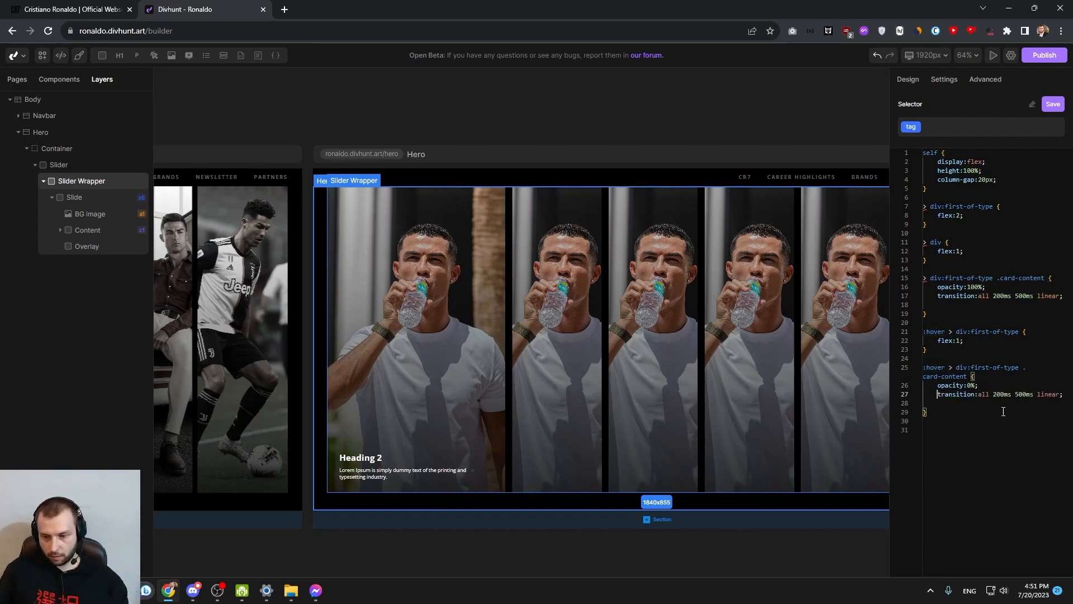
Set that hover rule's transition delay to 0ms and save the Slider Wrapper's CSS
left_click_drag(1016, 395, 1023, 395)
key("BackSpace")
left_click(1053, 104)
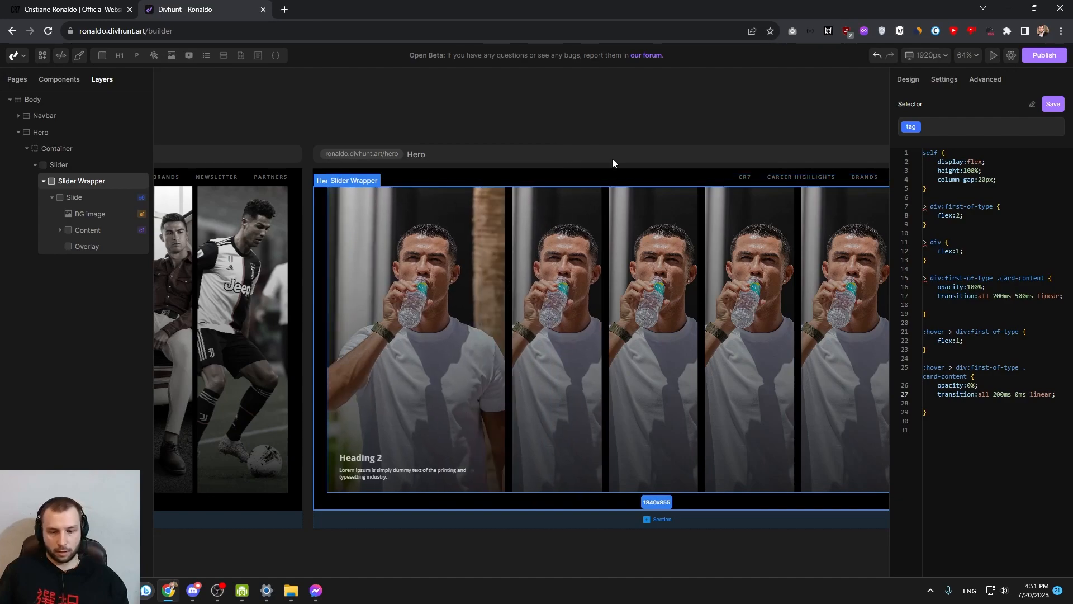
Add a Grayscale filter of 80% to the slide's BG Image
left_click_drag(830, 283, 675, 290)
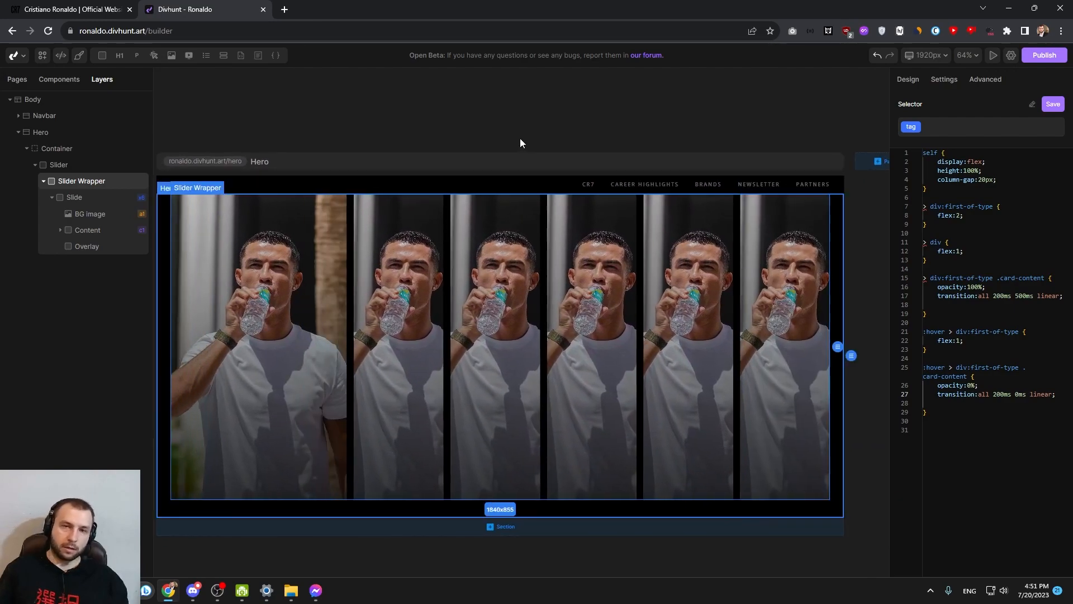
left_click_drag(491, 224, 538, 226)
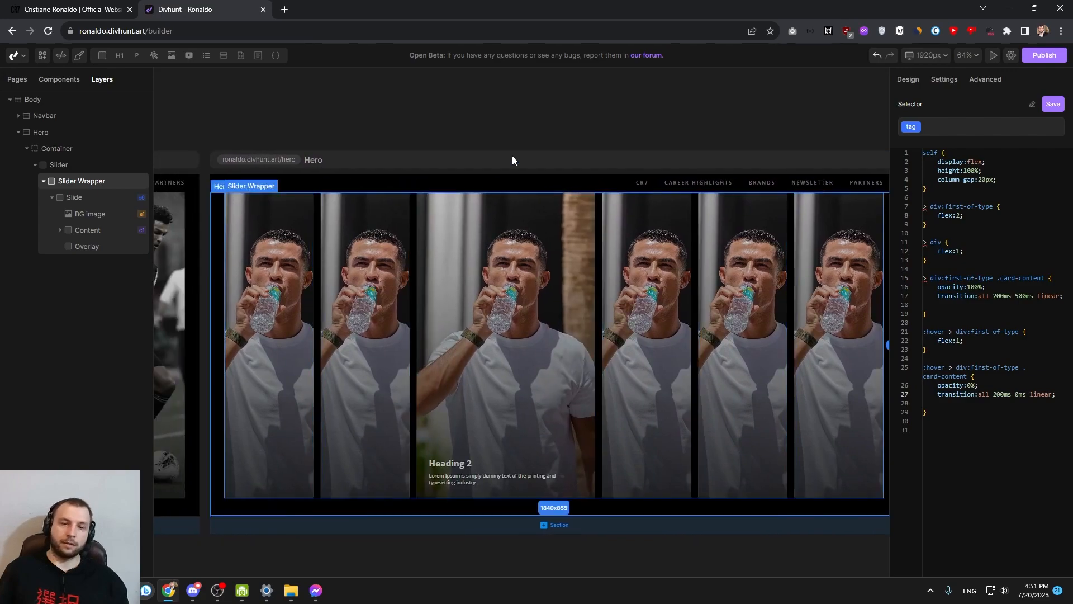
left_click(90, 213)
left_click(909, 80)
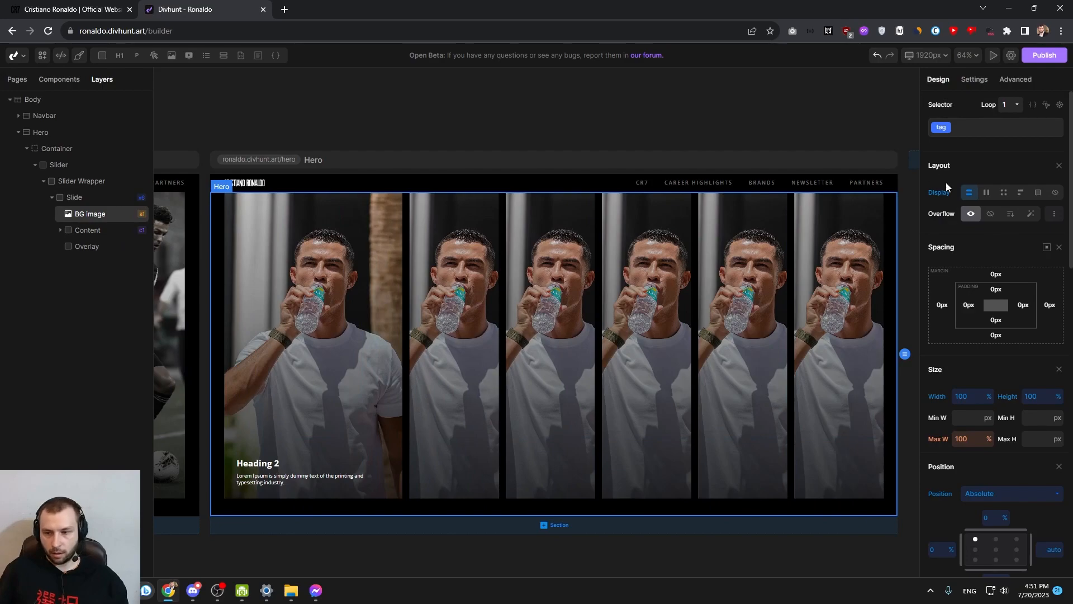
scroll(984, 252, "down", 5)
scroll(986, 302, "down", 10)
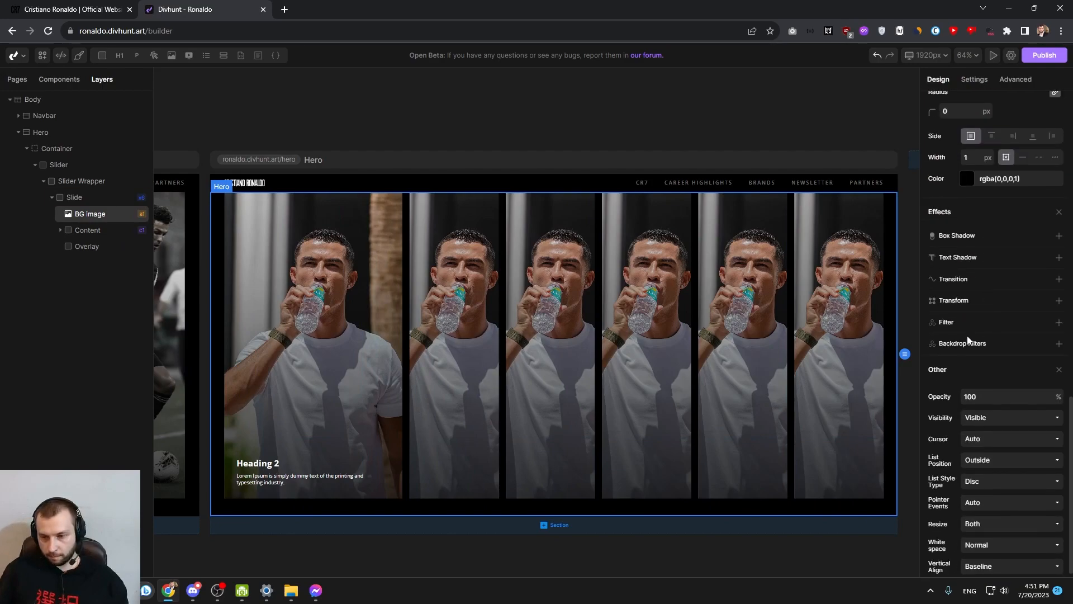
left_click(1059, 323)
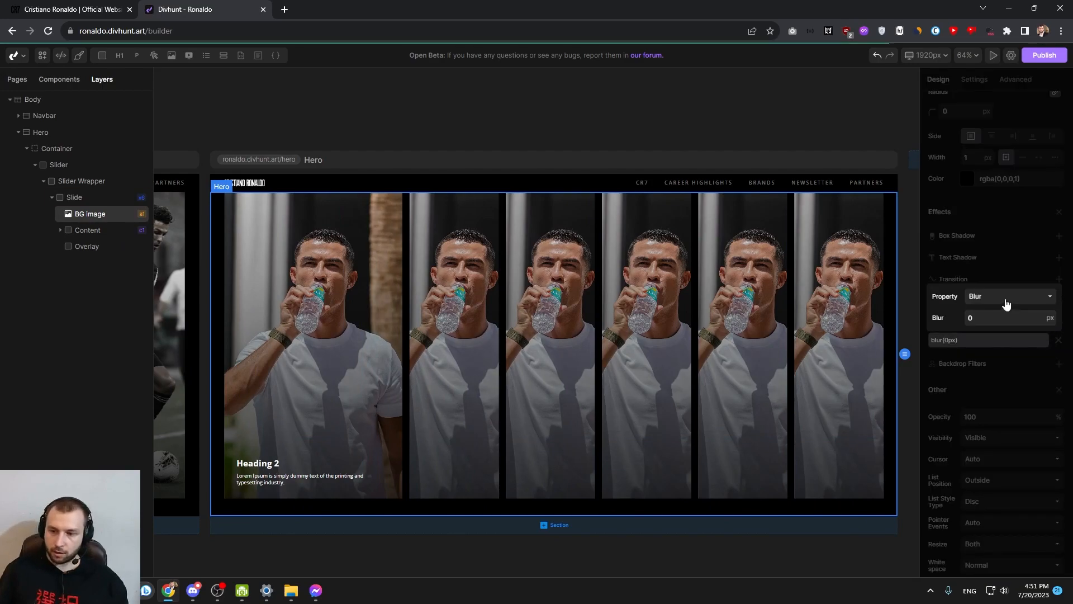
left_click(1009, 296)
left_click(996, 360)
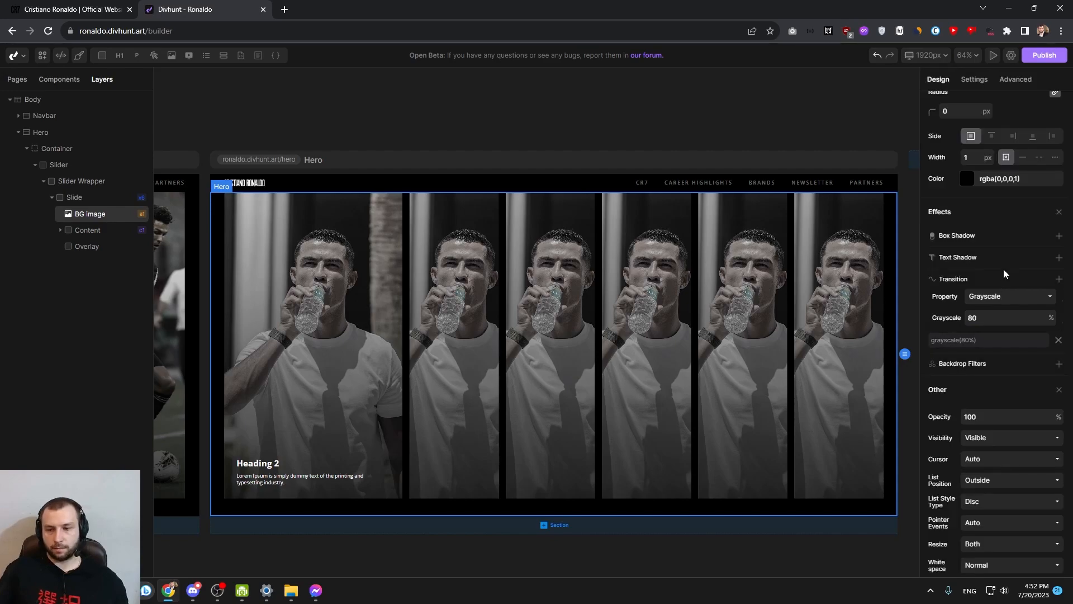
left_click(1004, 270)
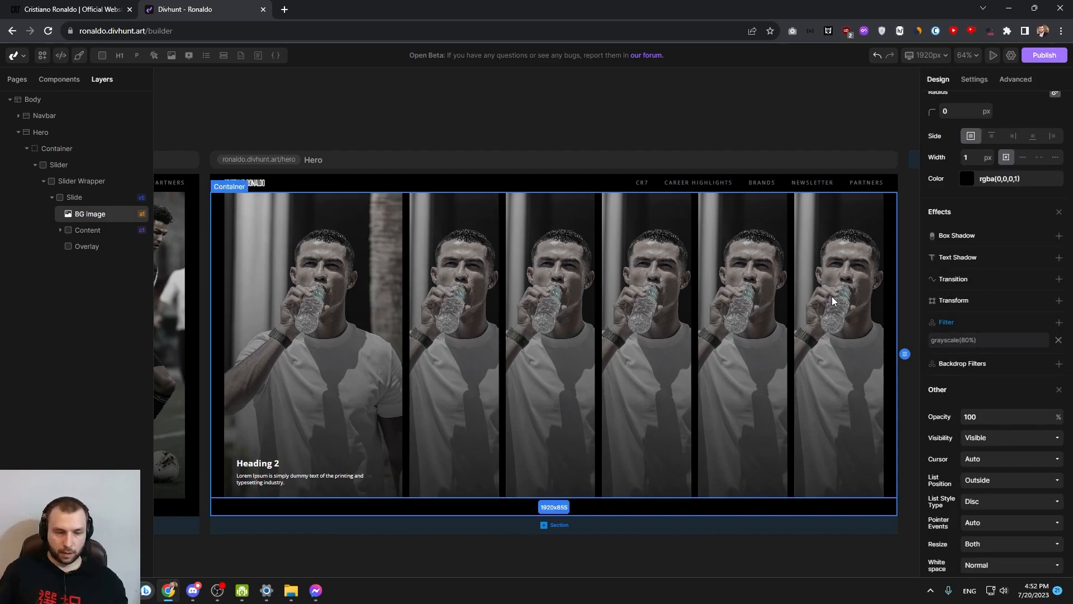
For the Slide's hover state, target its first-child Image and add a Grayscale filter of 0%
left_click(78, 201)
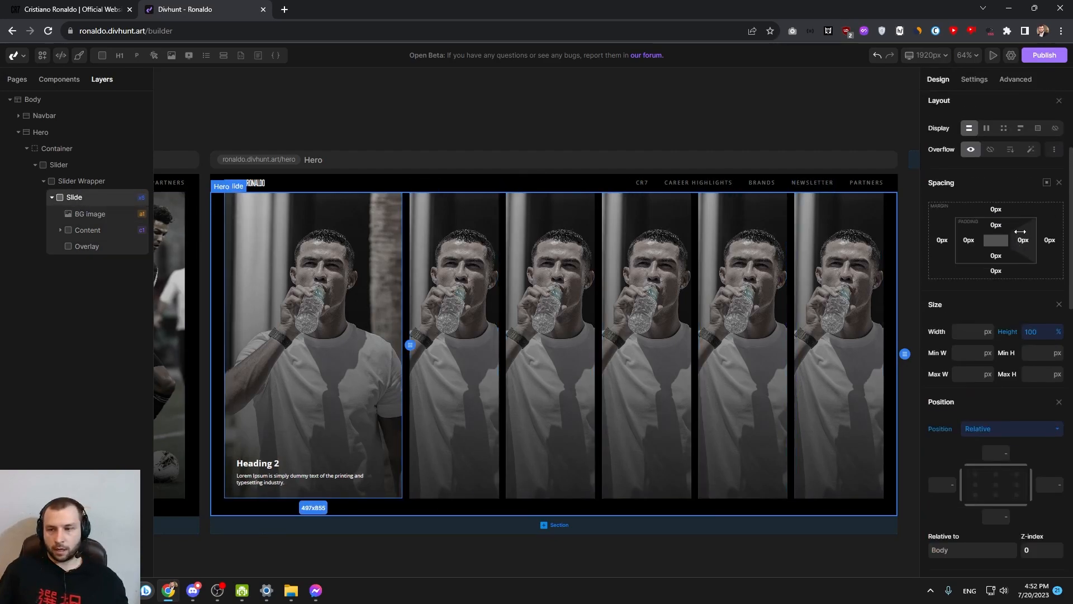
left_click(1045, 106)
left_click(985, 139)
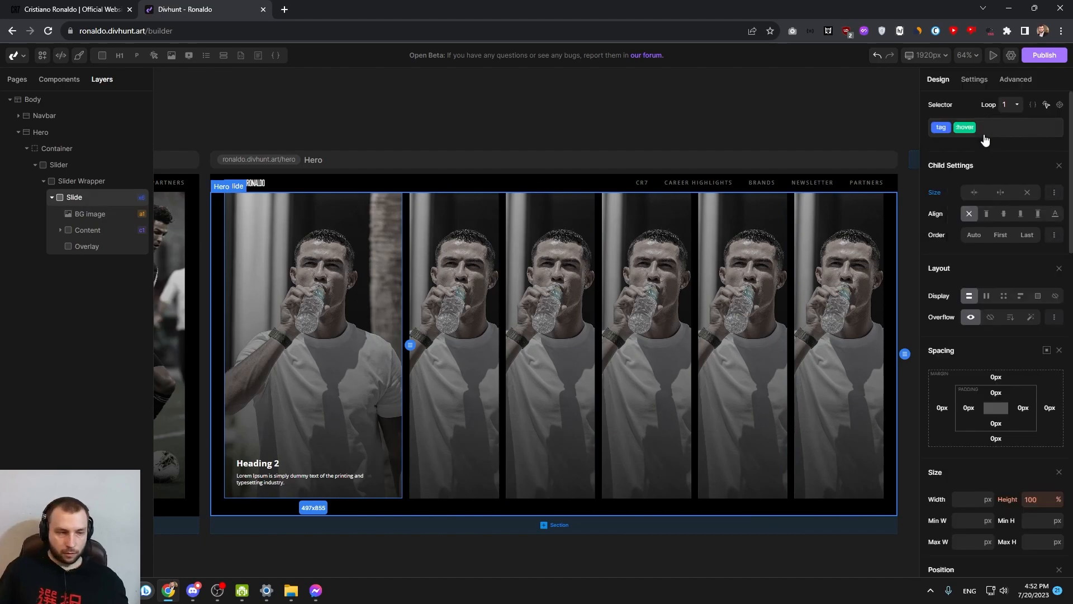
left_click(1060, 105)
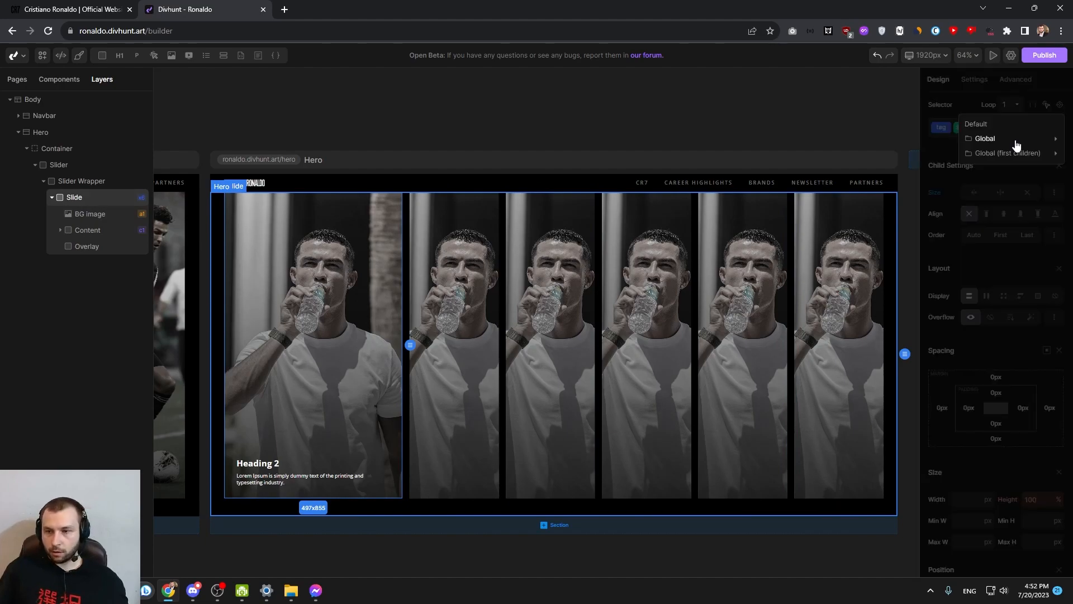
mouse_move(1005, 154)
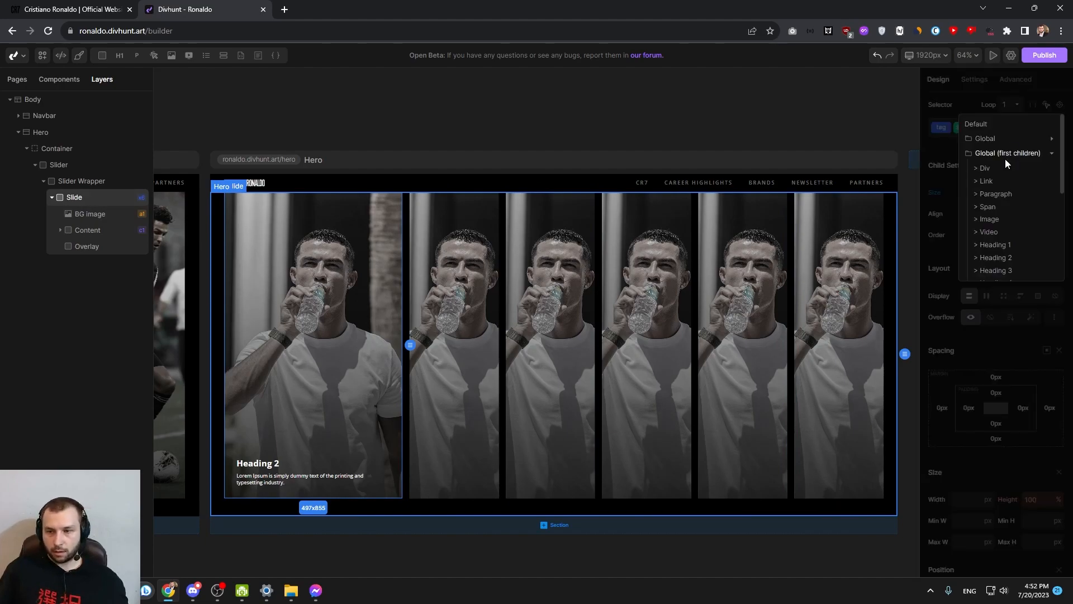
left_click(994, 224)
scroll(971, 281, "down", 10)
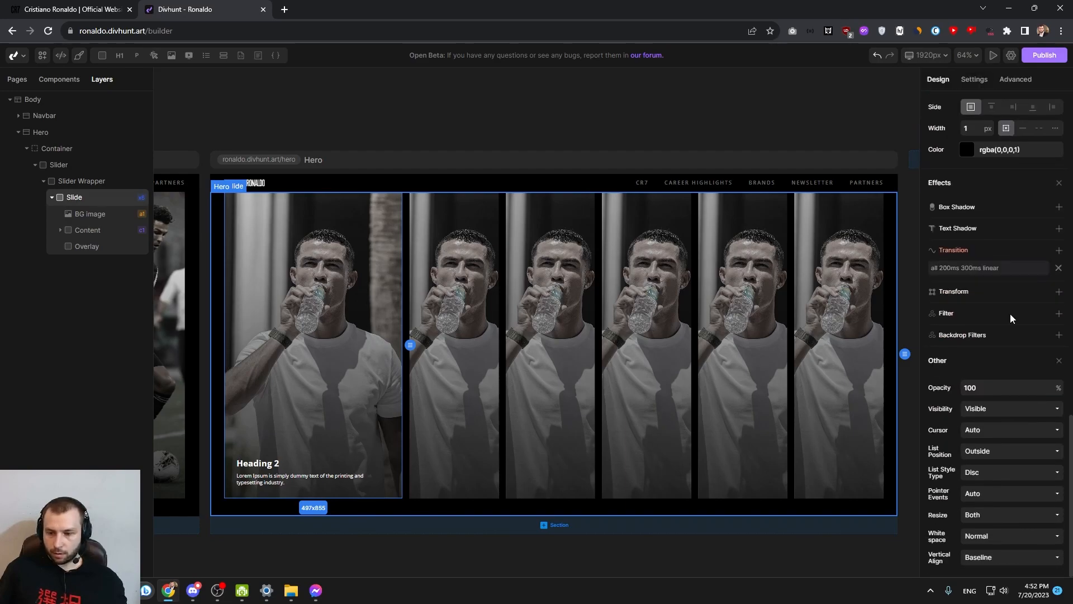
left_click(1058, 315)
left_click(1012, 288)
left_click(987, 356)
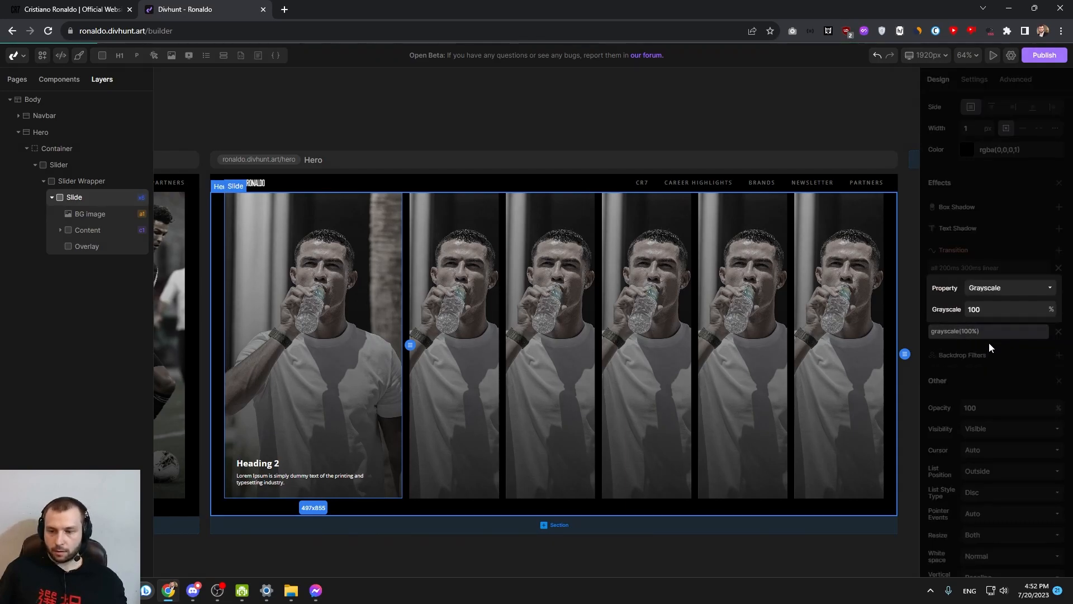
left_click(1000, 306)
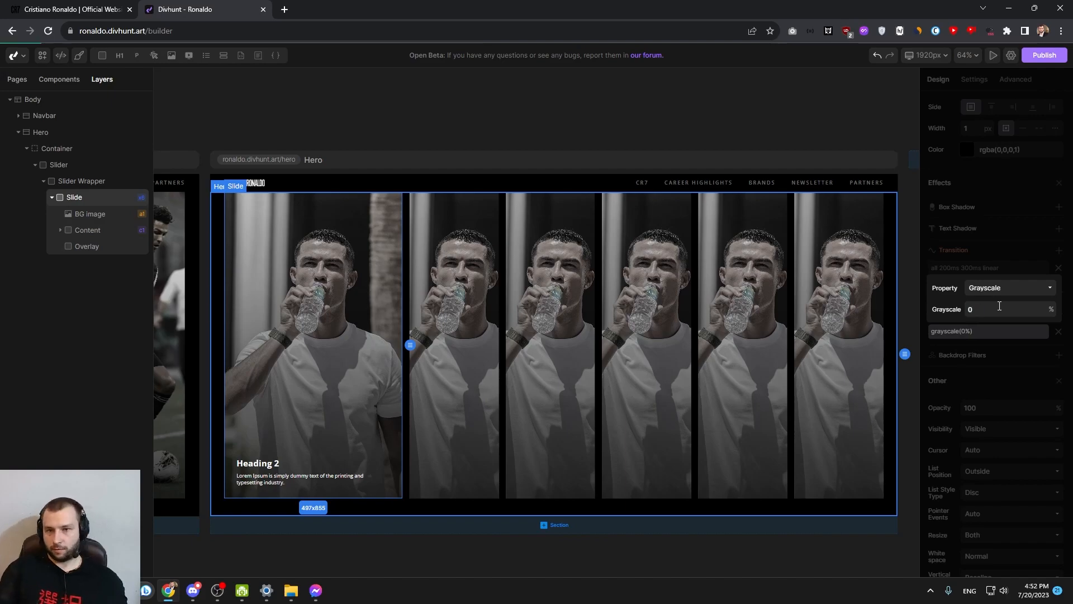
left_click(876, 209)
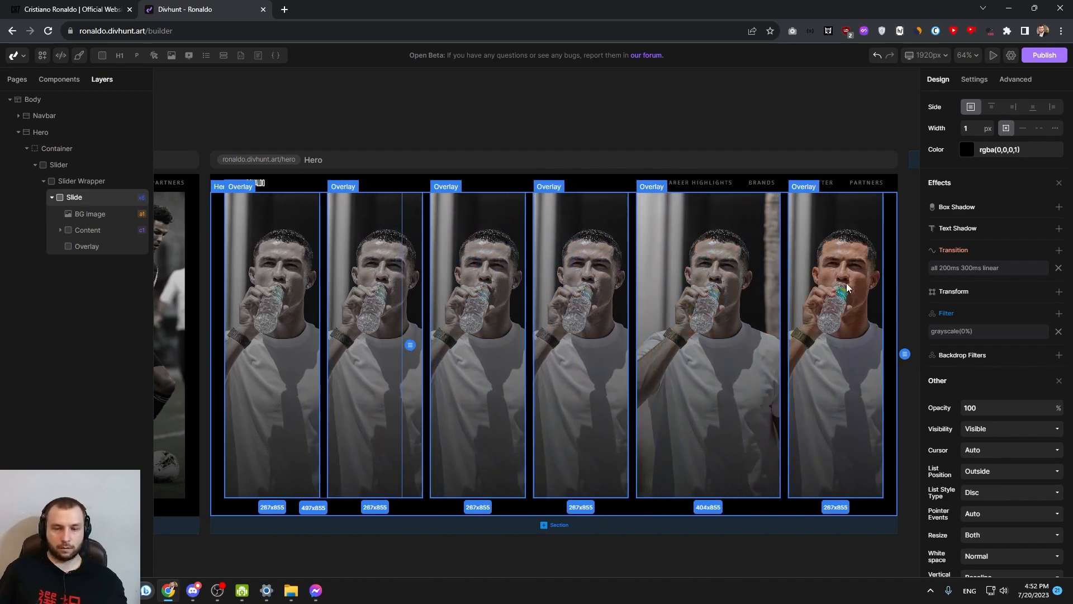
Add an all-properties linear transition of 400 ms with 0 ms delay to the BG Image and test hovering the slides
left_click(90, 213)
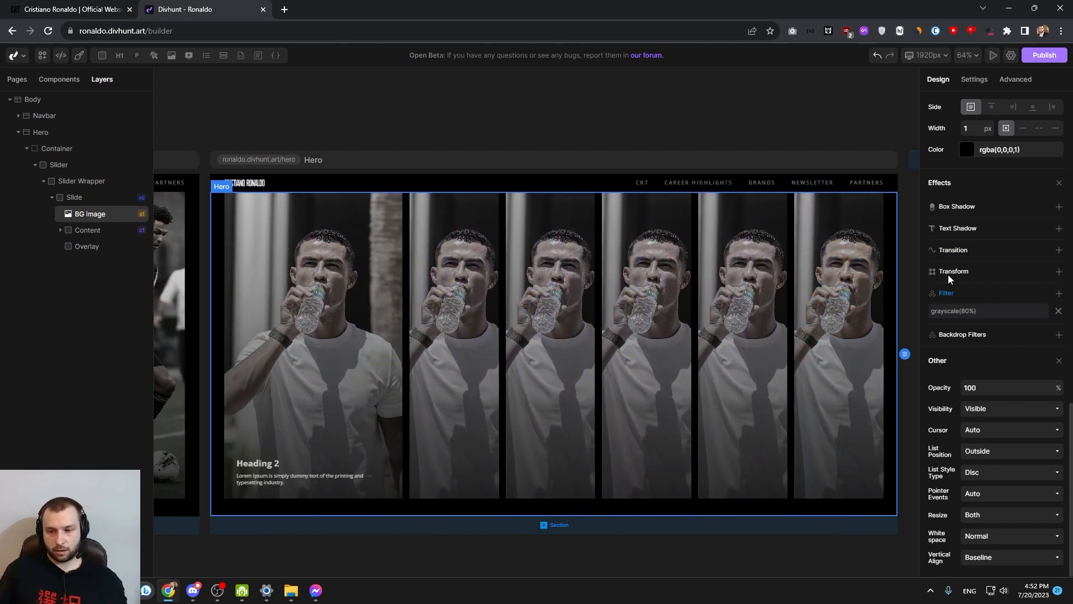
left_click(1059, 251)
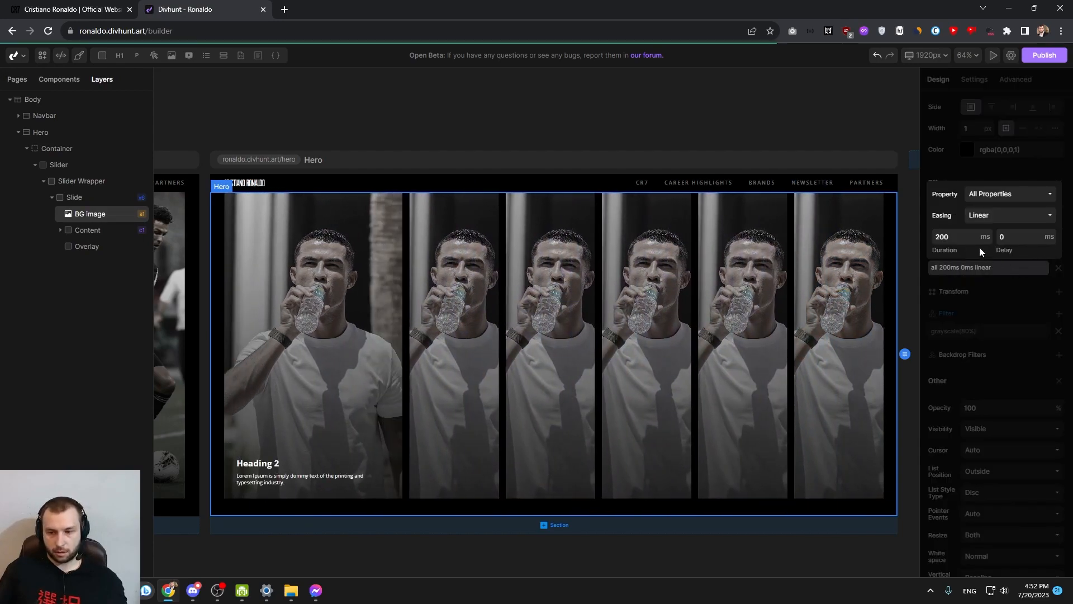
left_click(974, 263)
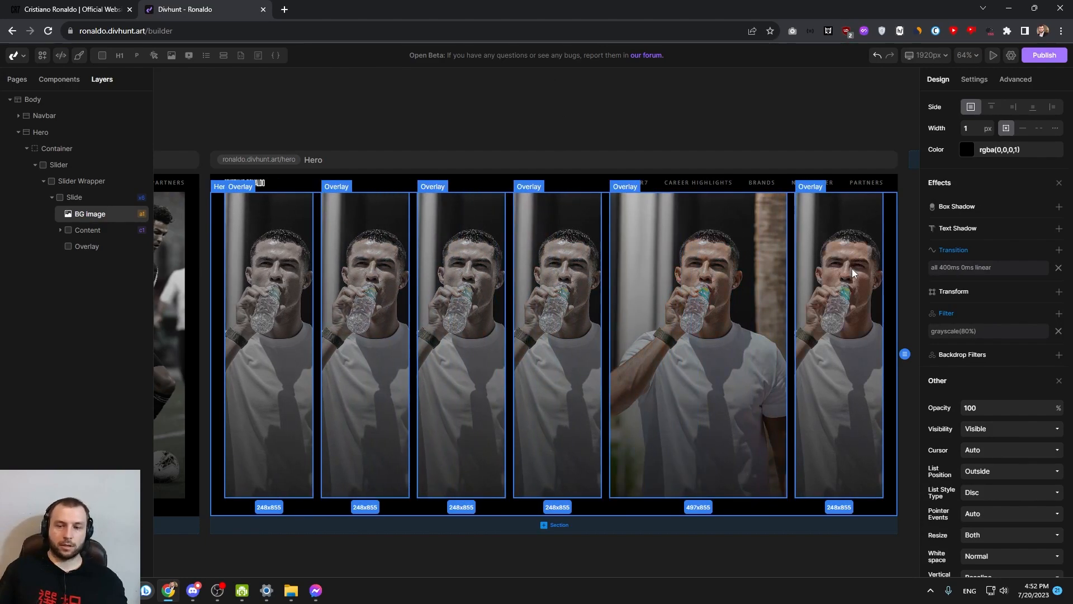
left_click(379, 237)
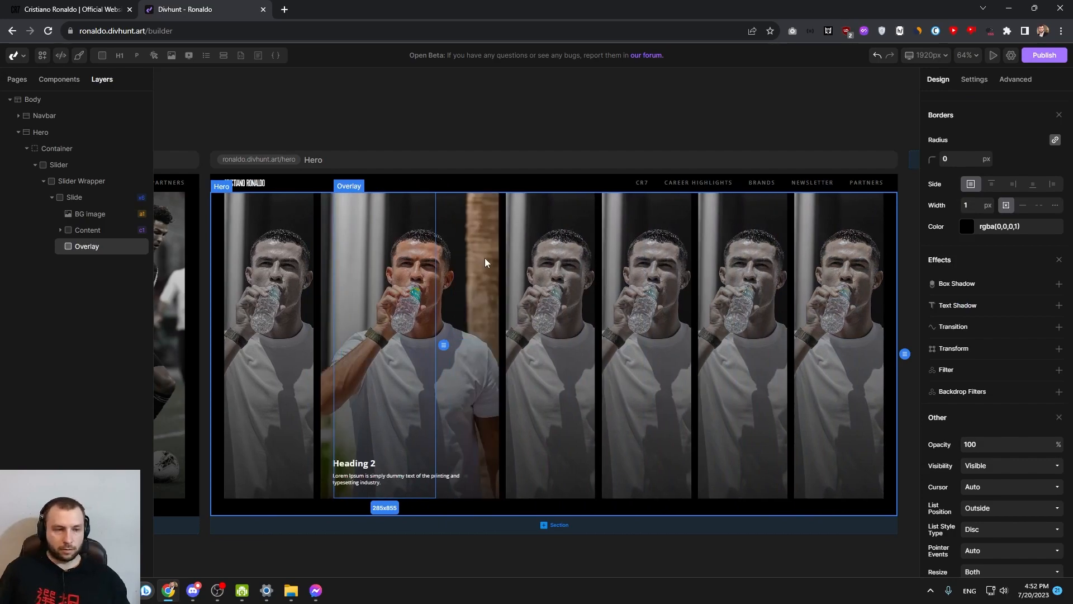
Replace the BG Image's picture with brand_underwear.jpeg from the media library and reselect the BG Image
left_click(129, 214)
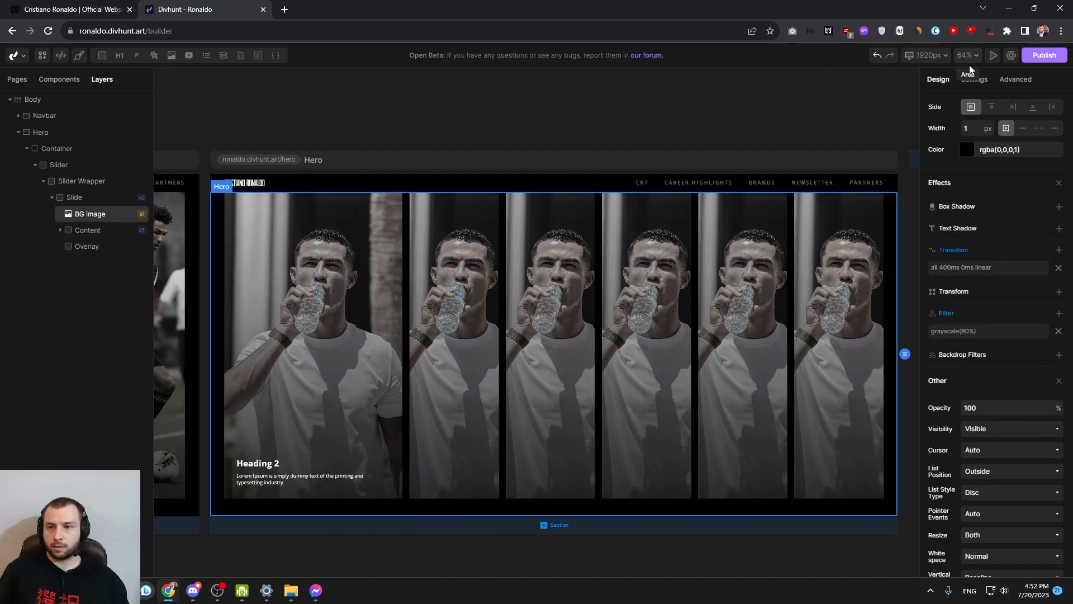
left_click(986, 81)
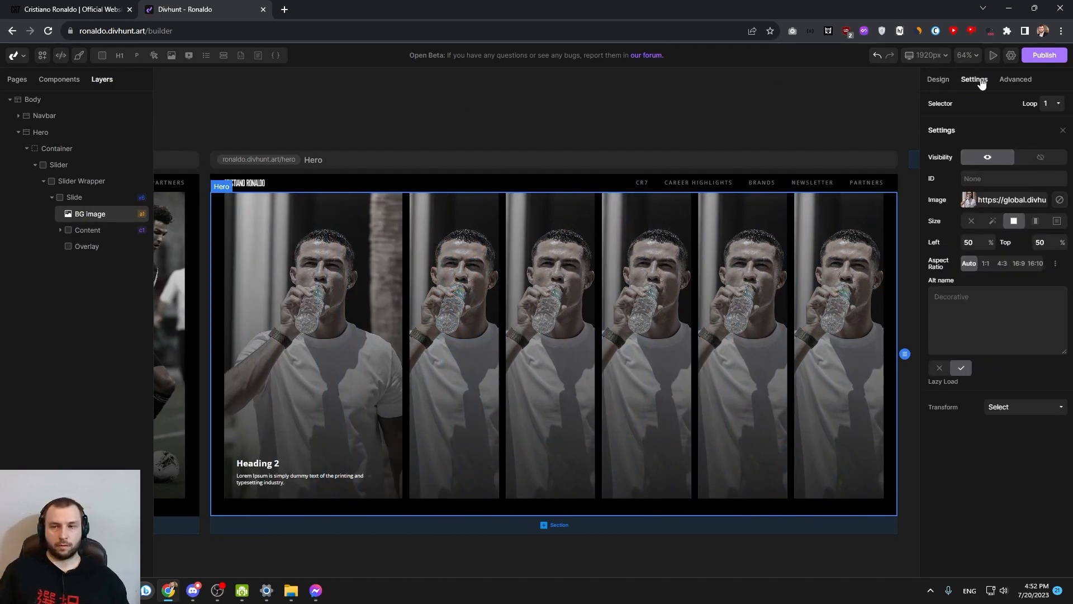
left_click(969, 200)
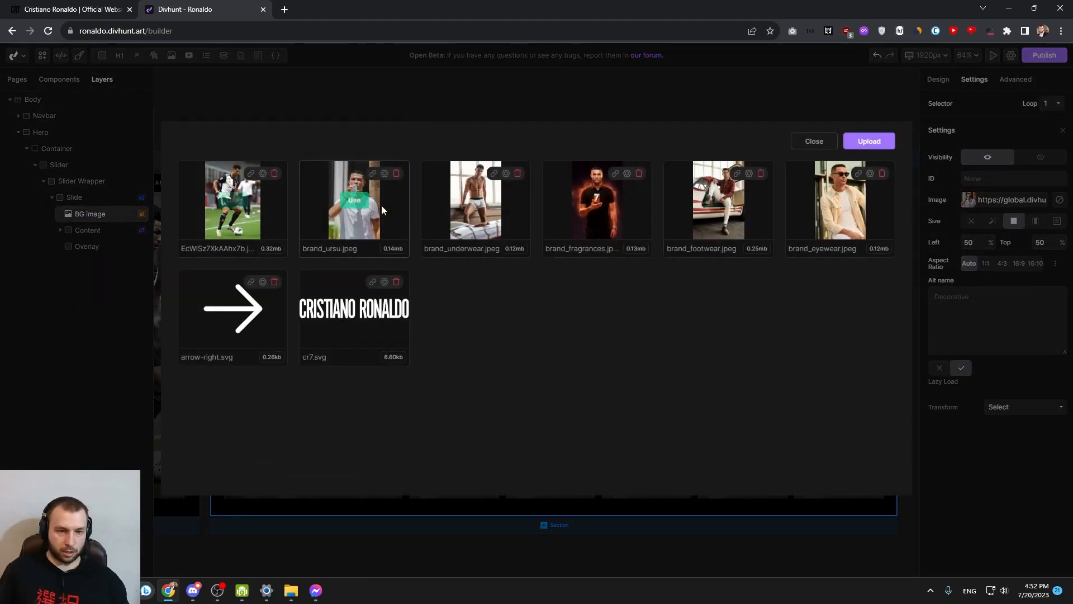
left_click(478, 205)
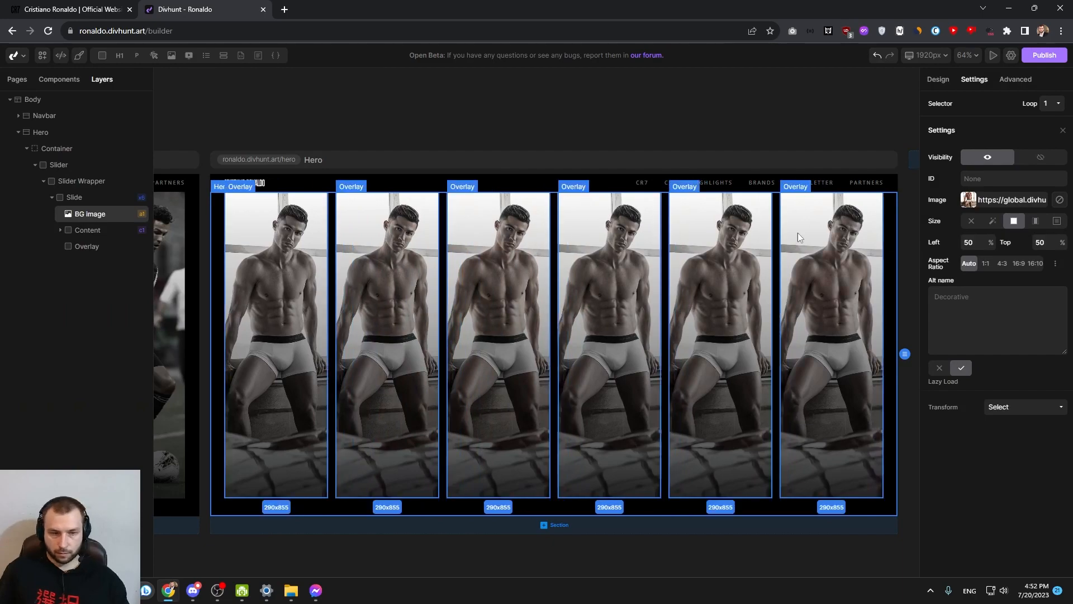
left_click(78, 201)
left_click(89, 214)
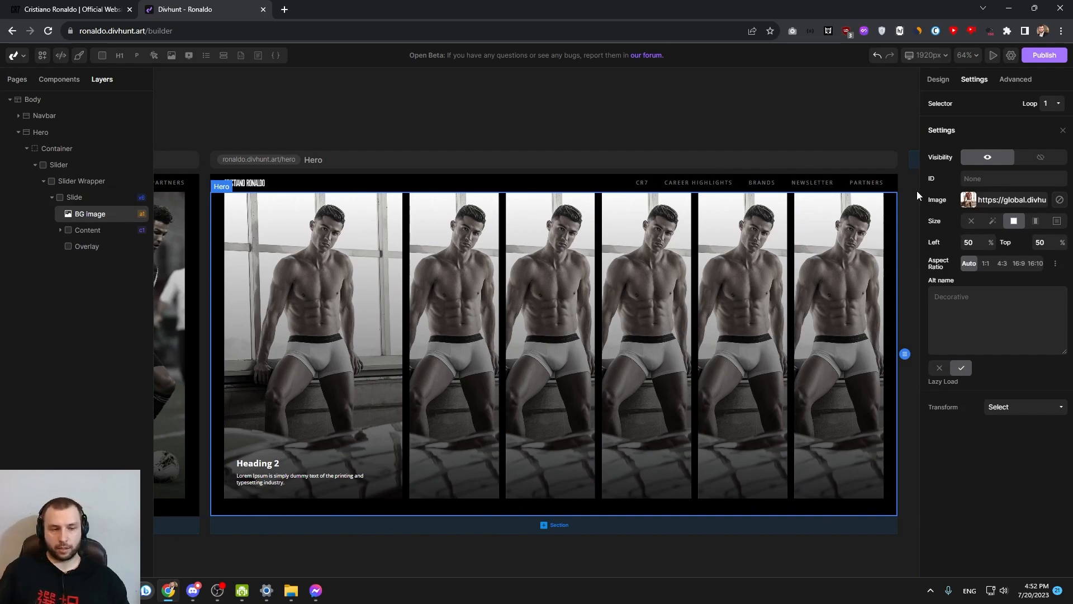
Set the BG Image's picture to brand_ursu.jpeg for loop item 2 and brand_fragrances.jpeg for loop item 3
left_click(1051, 106)
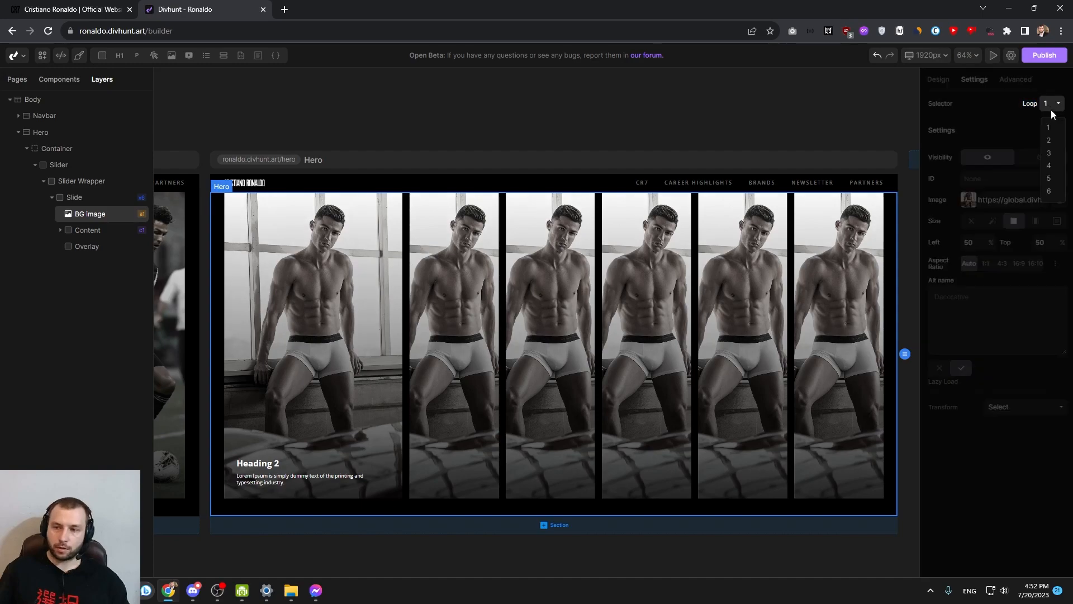
left_click(1054, 144)
left_click(963, 205)
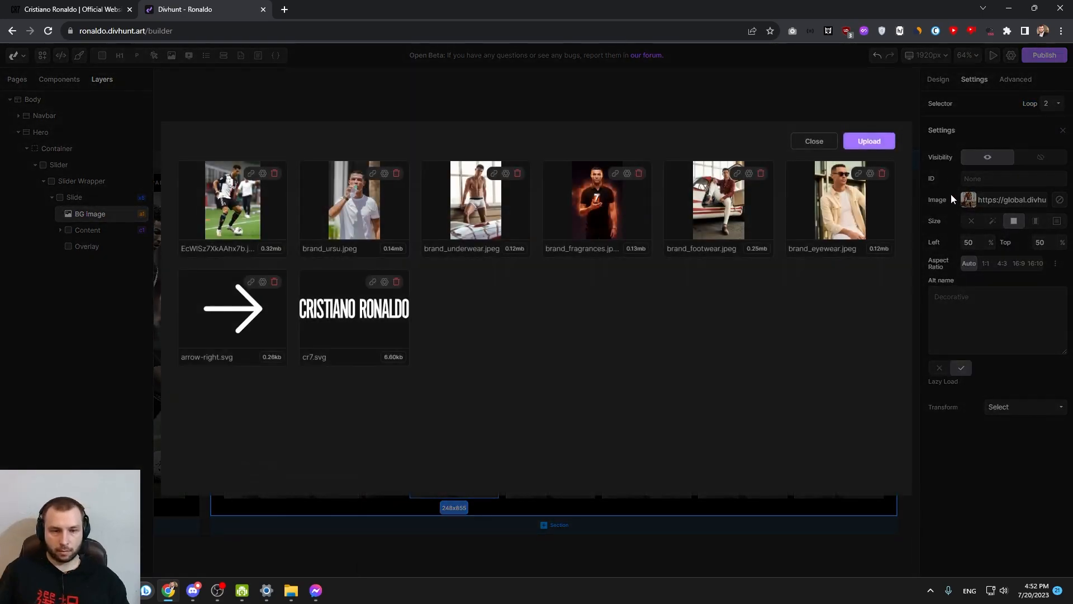
left_click(353, 202)
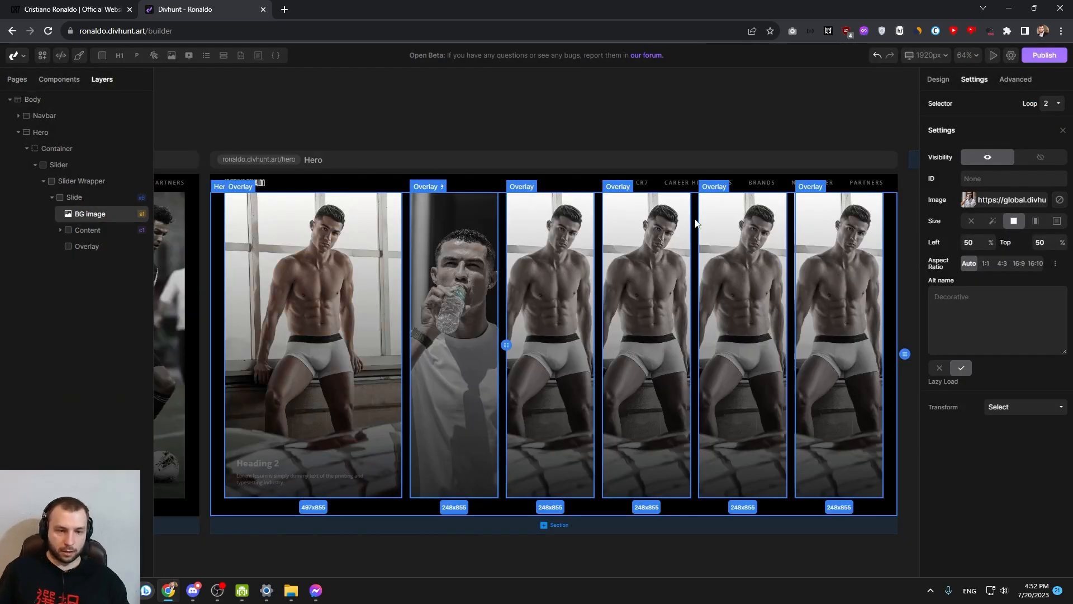
left_click(1054, 105)
left_click(1052, 155)
left_click(973, 199)
left_click(597, 201)
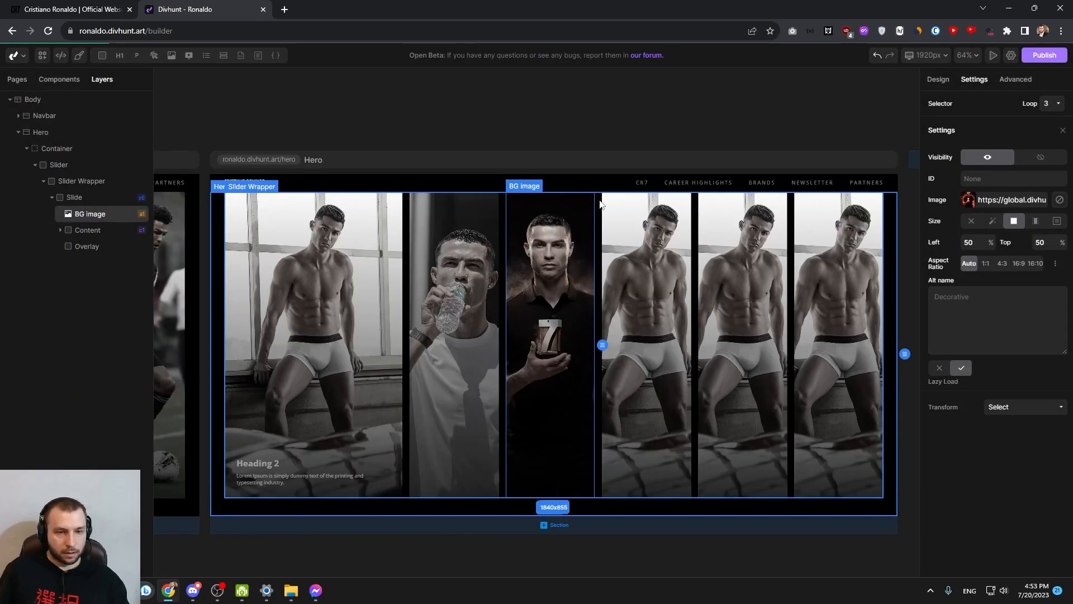
Set the BG Image's picture to the black-and-white football kit photo for loop item 4 and brand_footwear.jpeg for loop item 5
left_click(1053, 105)
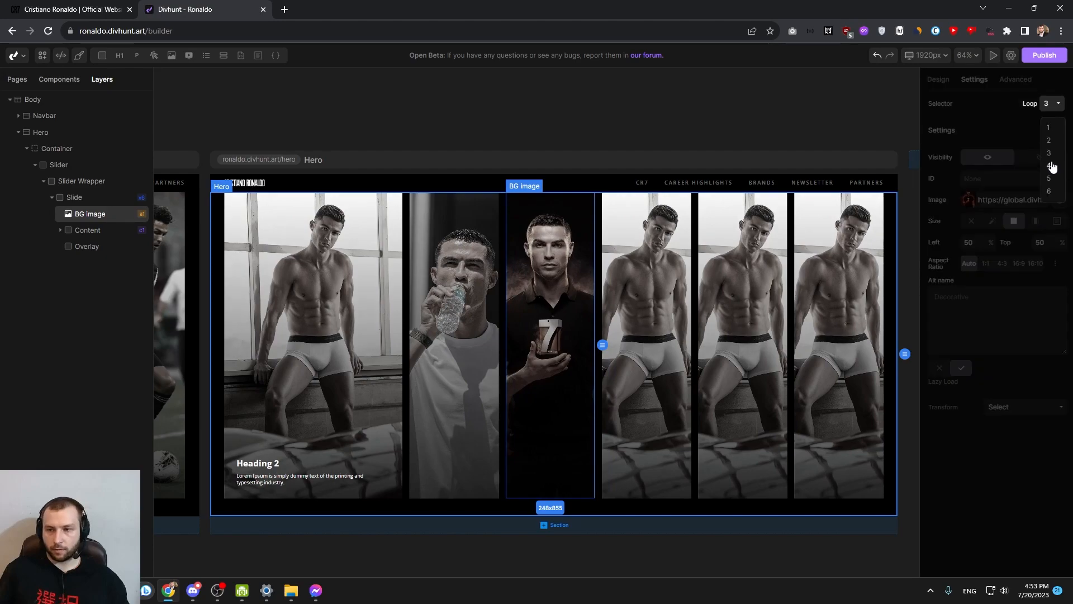
left_click(1052, 170)
left_click(967, 201)
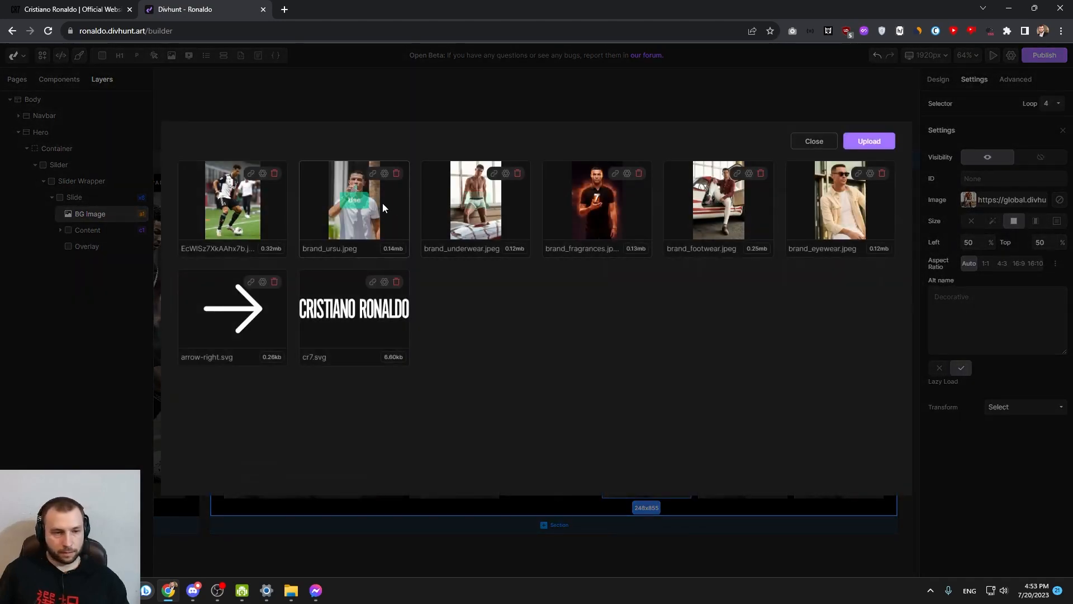
left_click(234, 199)
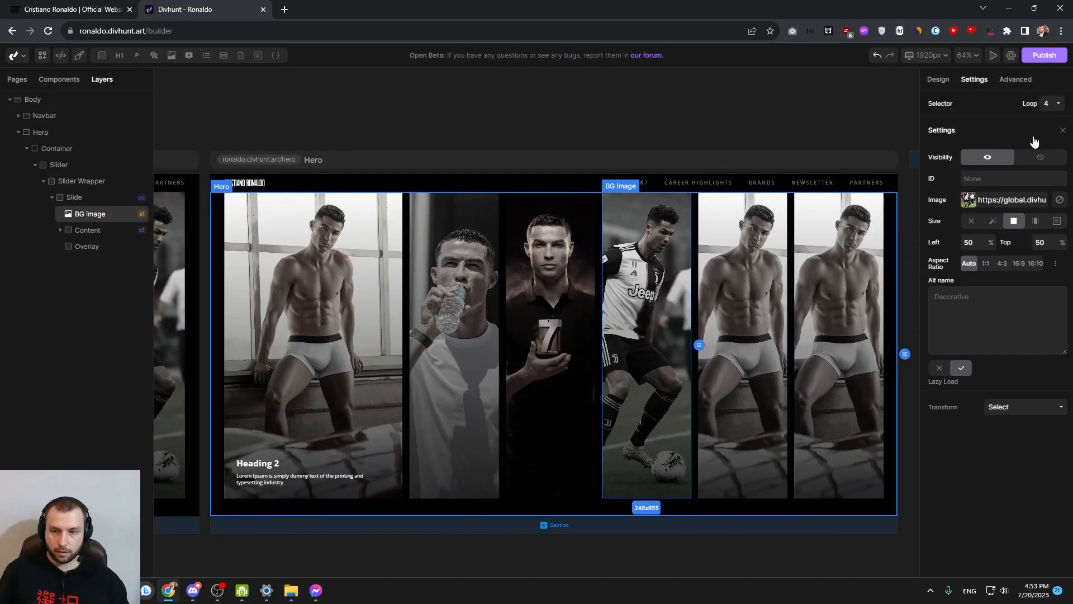
left_click(1053, 104)
left_click(1048, 178)
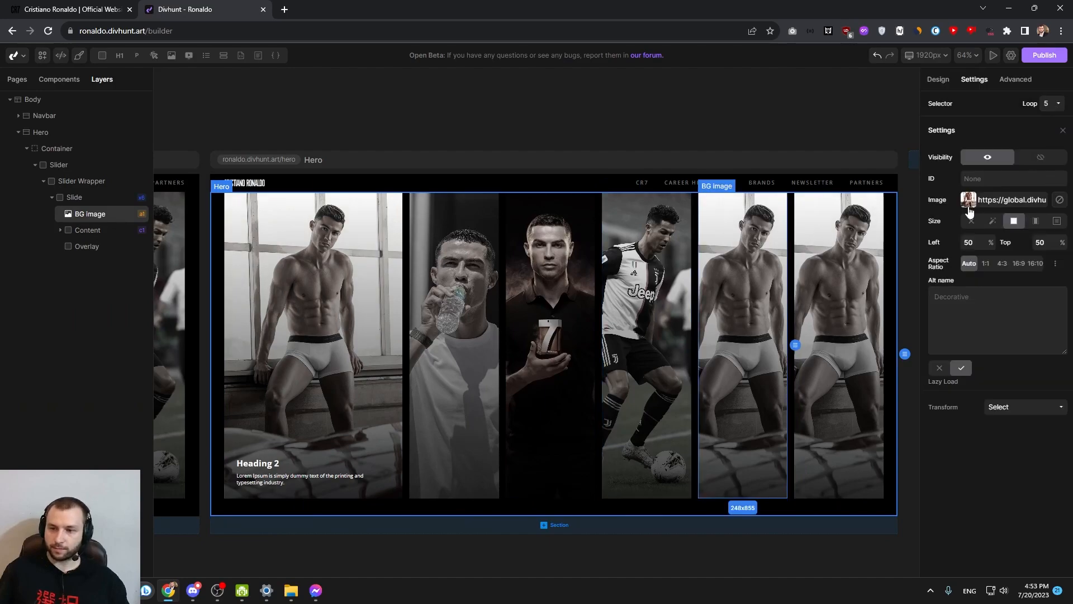
left_click(968, 202)
left_click(718, 202)
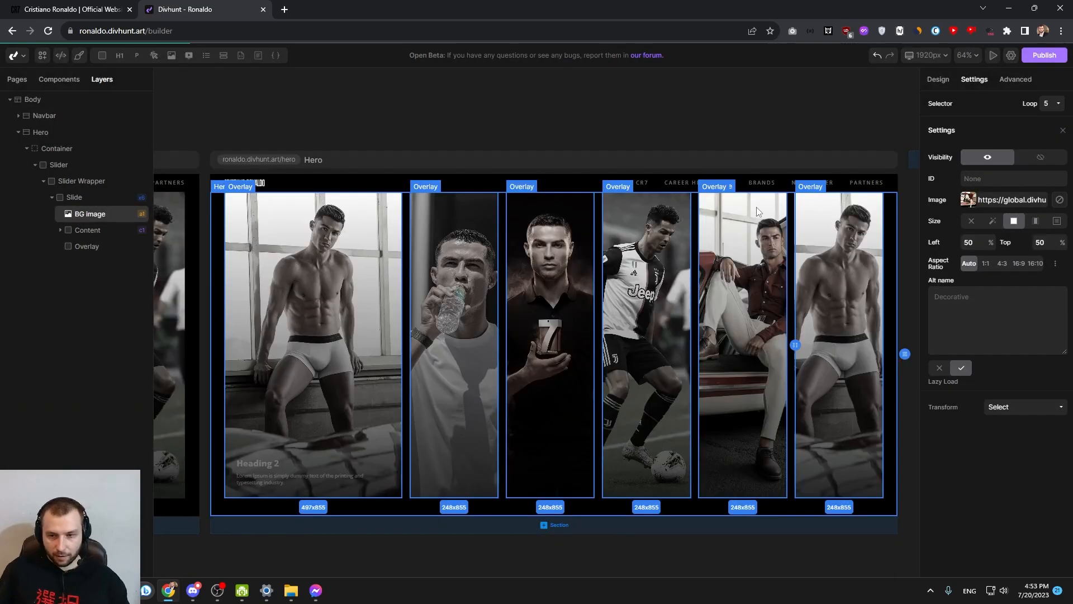
Set the BG Image's picture to brand_eyewear.jpeg for loop item 6
left_click(1053, 104)
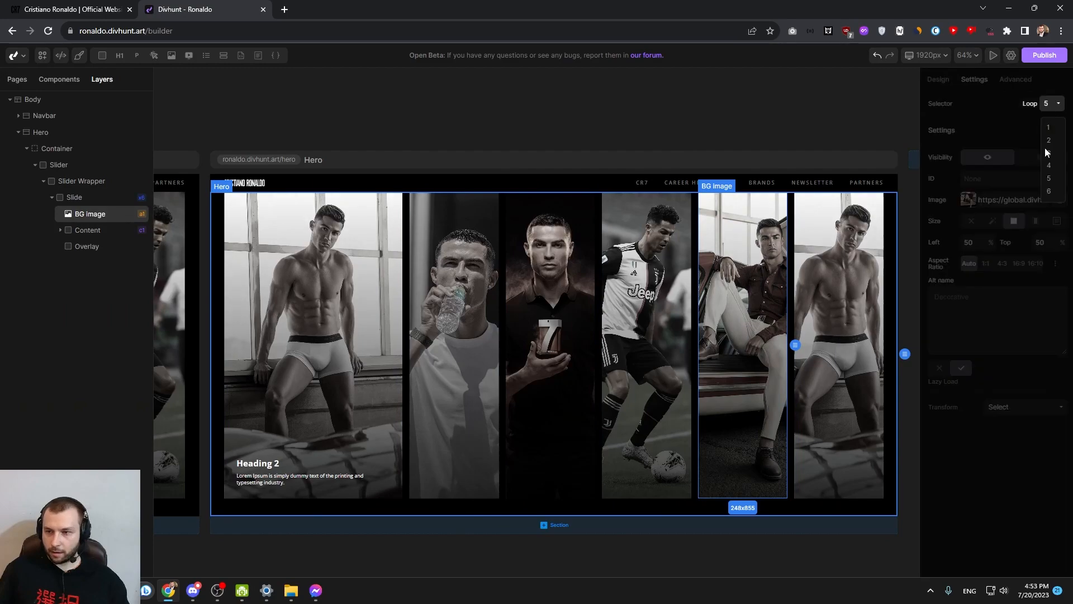
left_click(1050, 192)
left_click(973, 202)
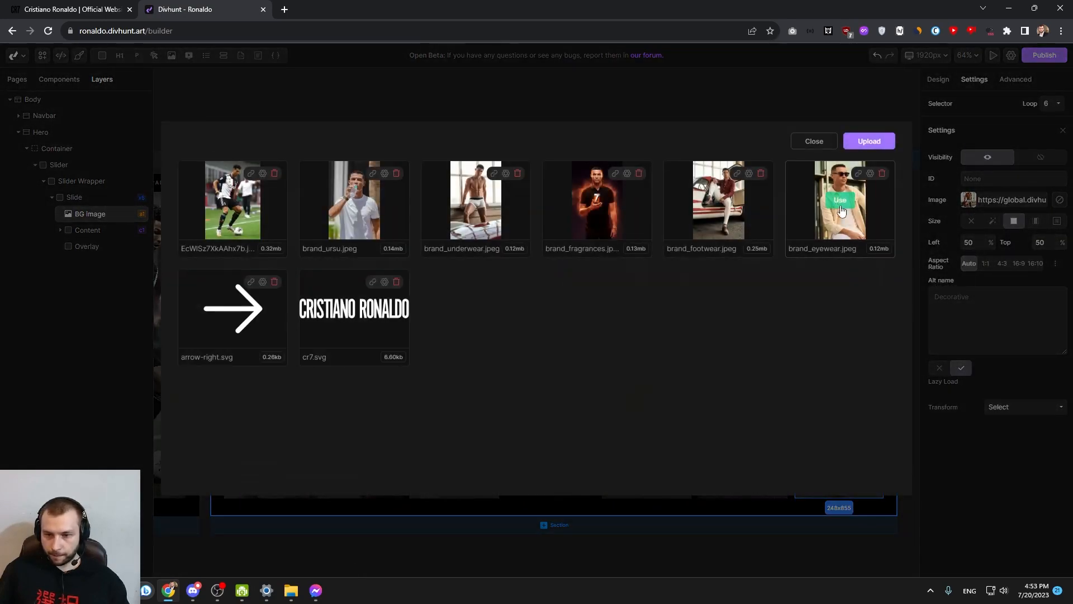
left_click(841, 210)
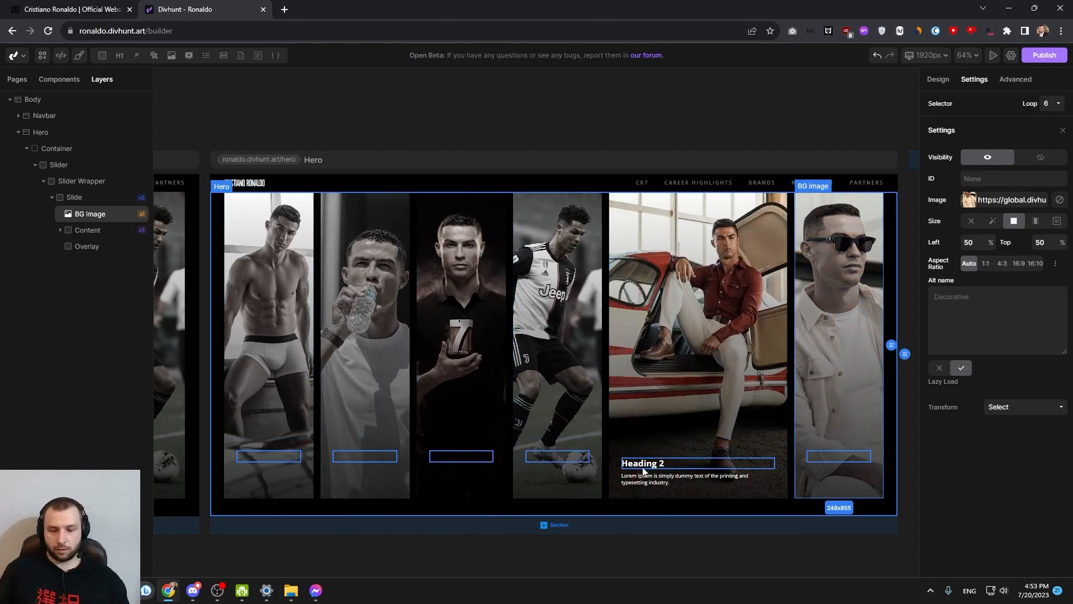
Examine how the Hero slides expand, colour and show their captions when pointed at
left_click(643, 463)
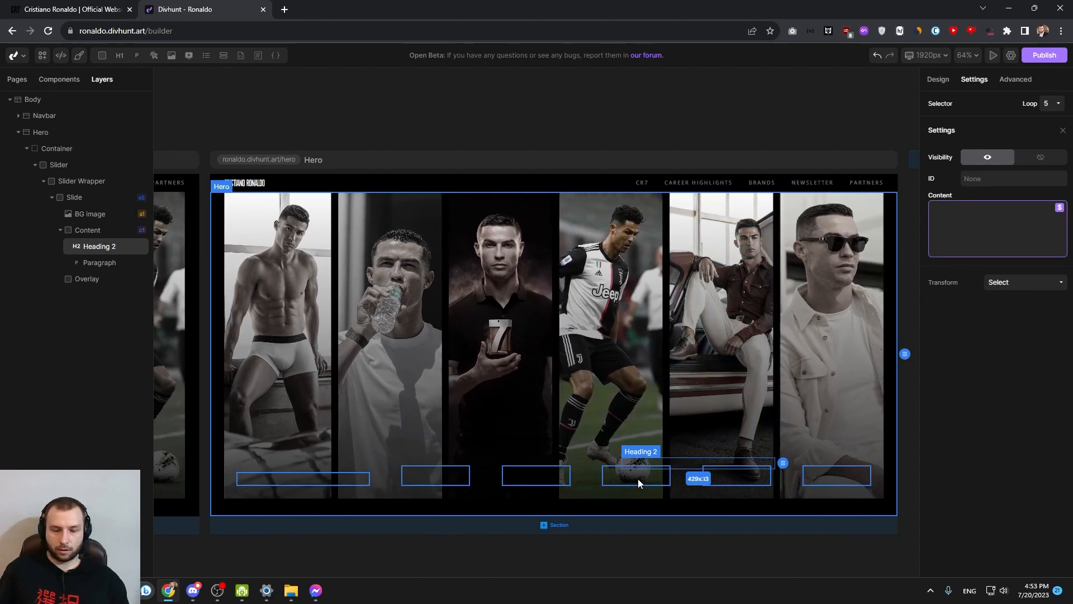
left_click(639, 479)
left_click(567, 429)
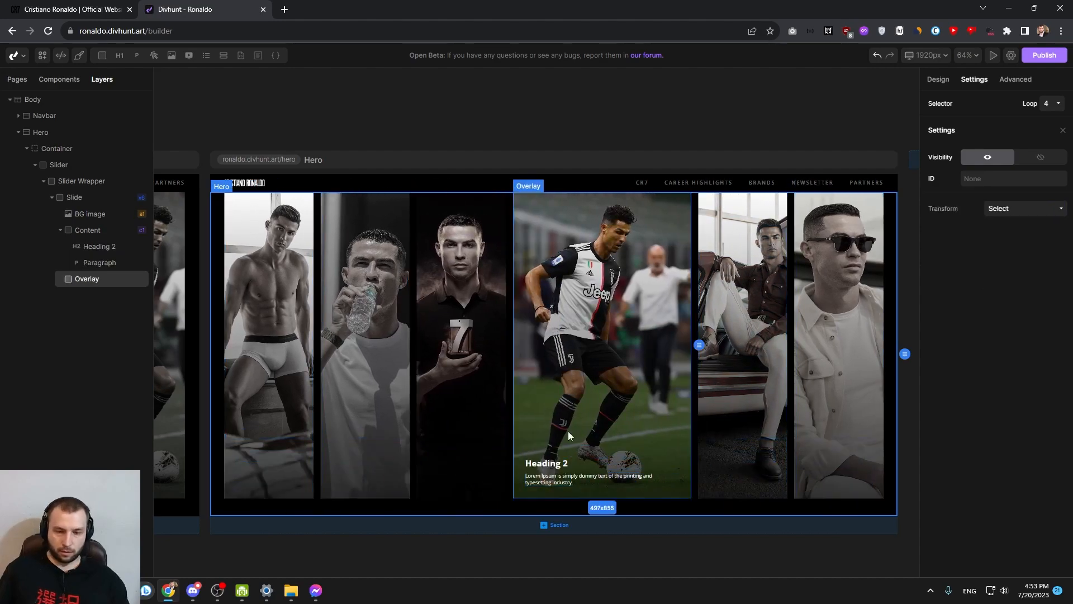
left_click(550, 453)
left_click(469, 332)
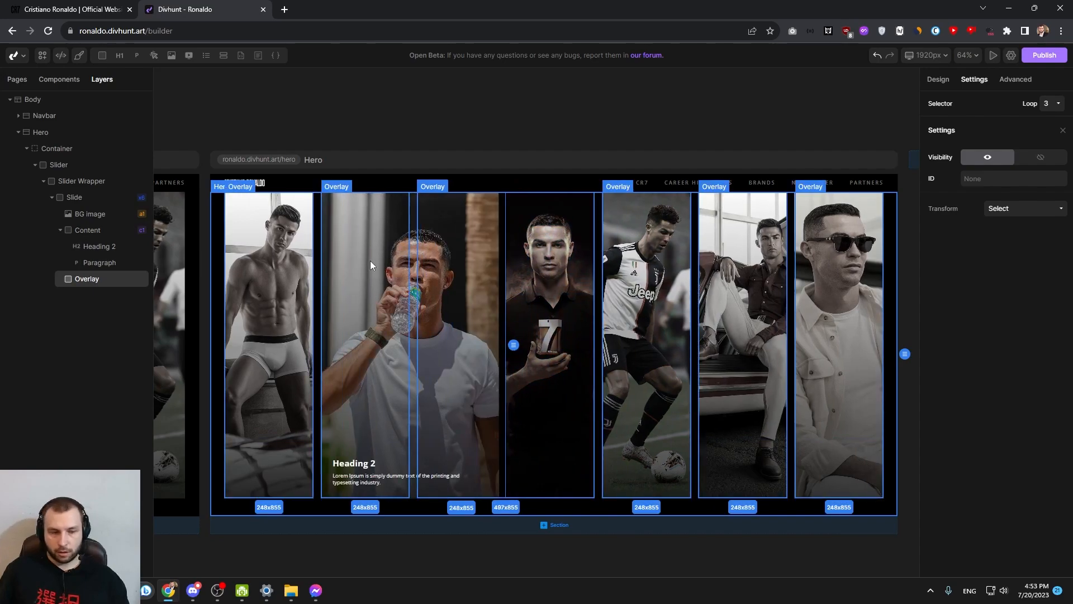
left_click_drag(740, 268, 707, 280)
scroll(794, 201, "down", 1)
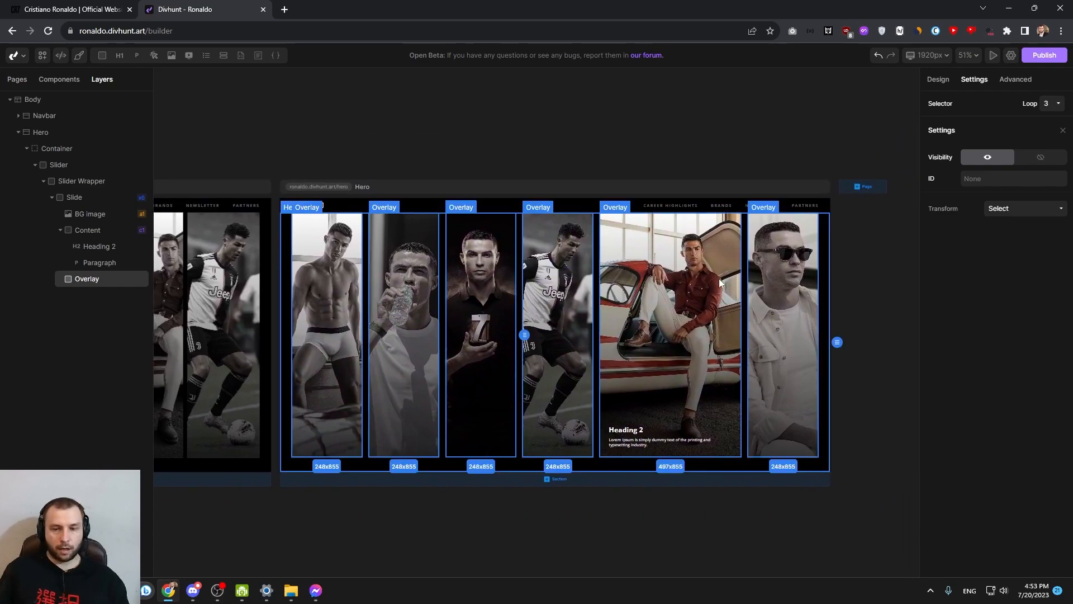
left_click(744, 279)
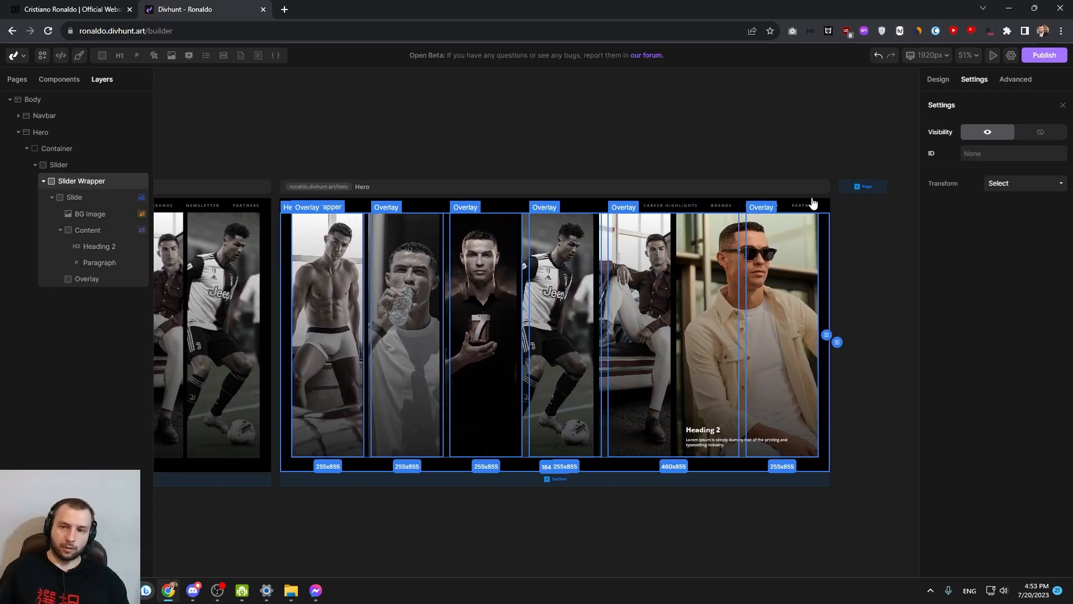
View the slider at the 991px breakpoint and return to the 1920px desktop view
left_click(929, 55)
left_click(851, 92)
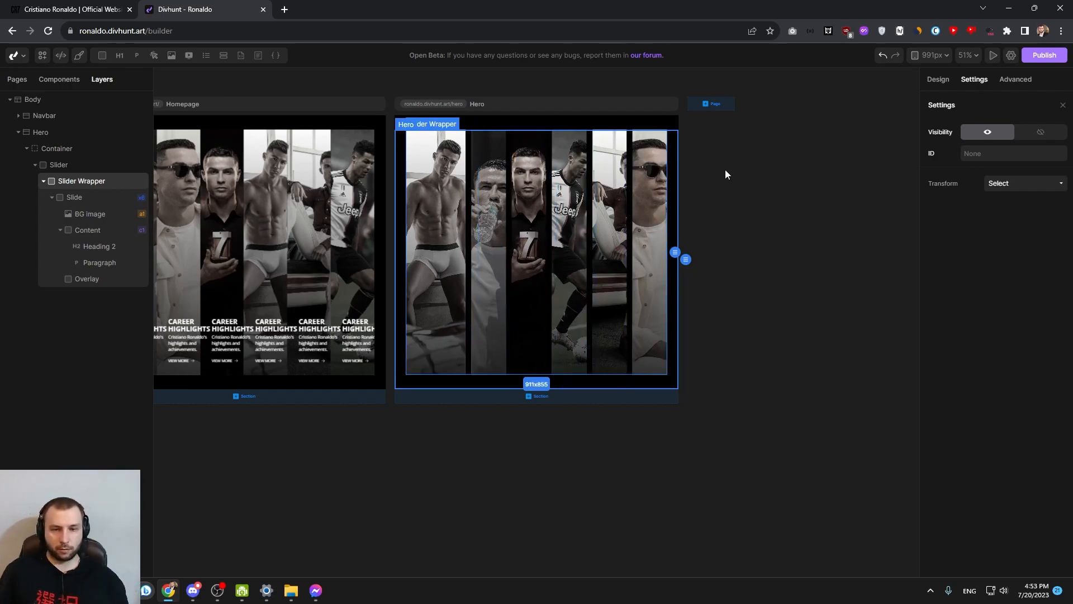
left_click(931, 54)
left_click(891, 70)
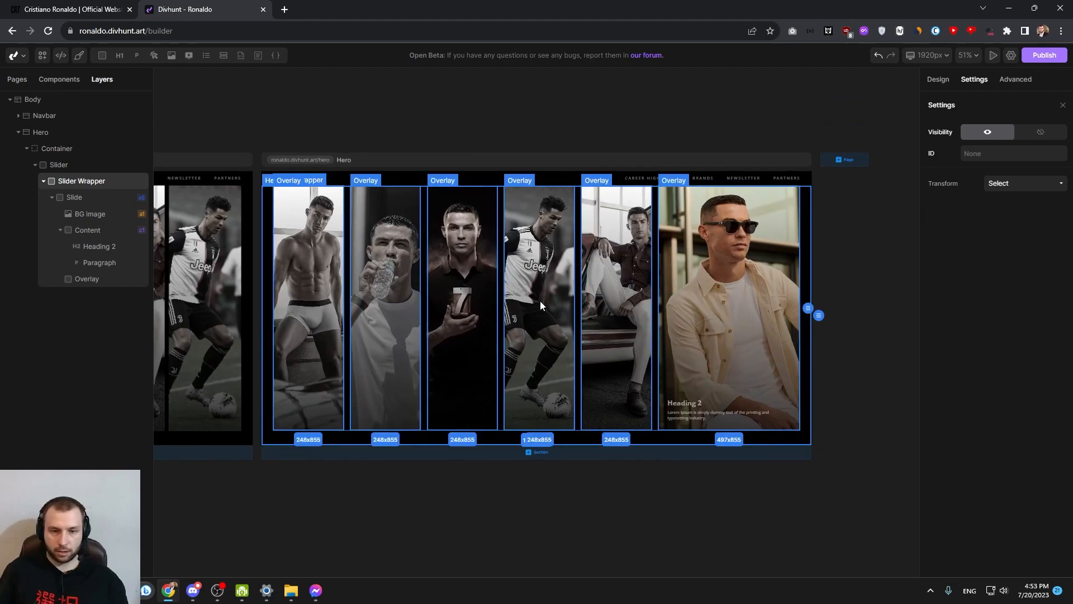
Review the Slider's transform options, look up the Swiper plugin in the project's plugin list and return to the builder
left_click(56, 165)
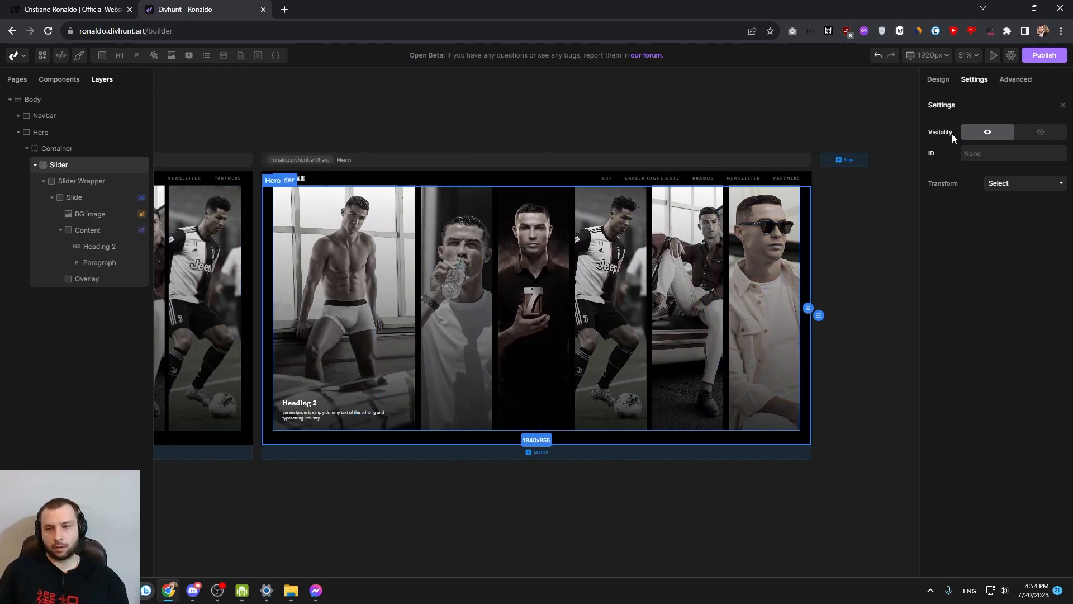
left_click(1006, 183)
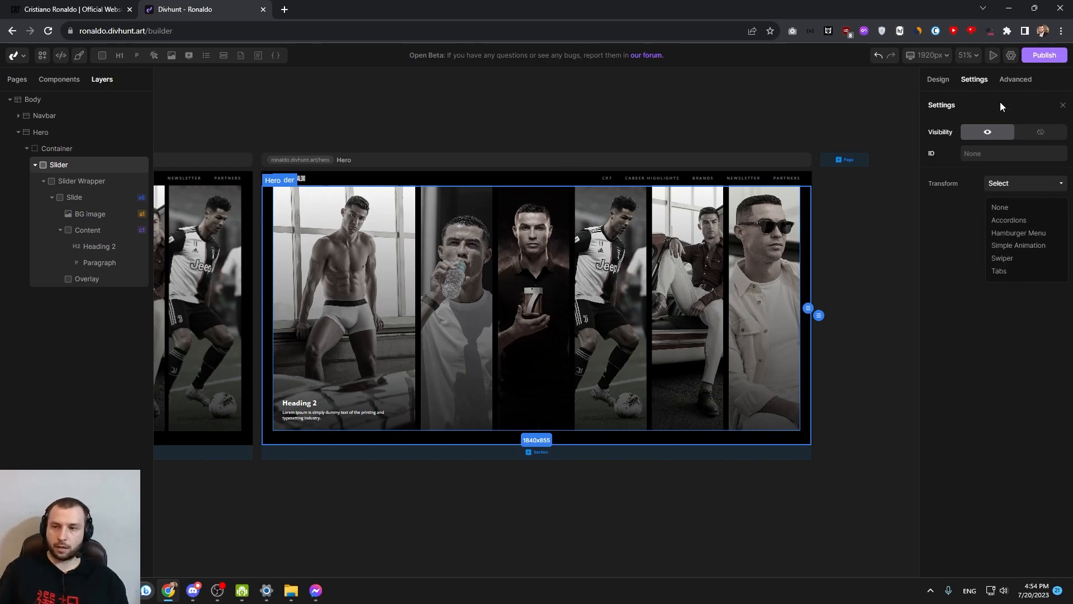
left_click(1010, 57)
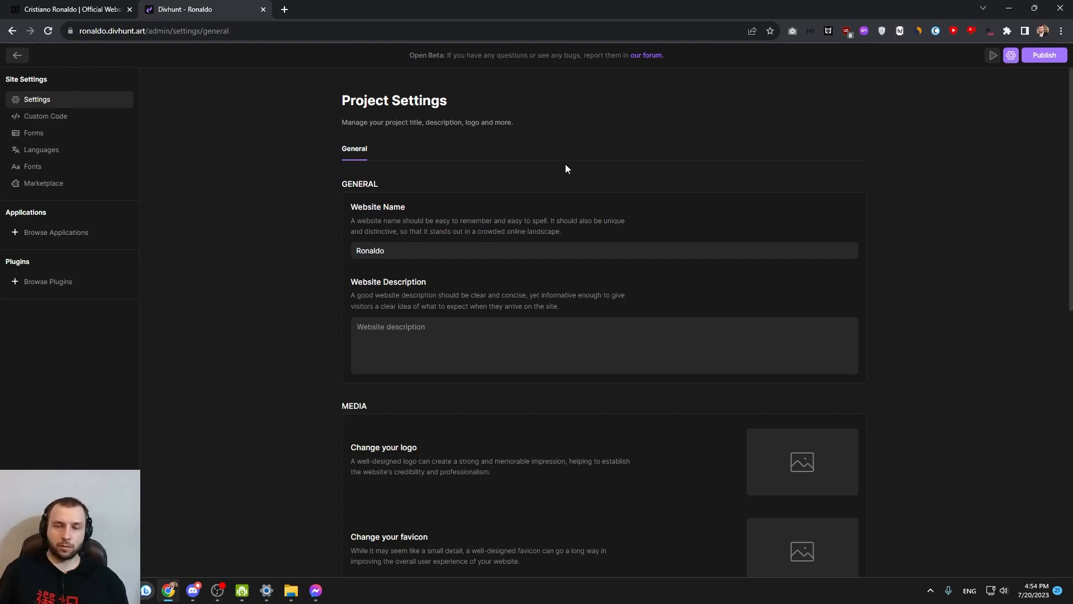
left_click(45, 281)
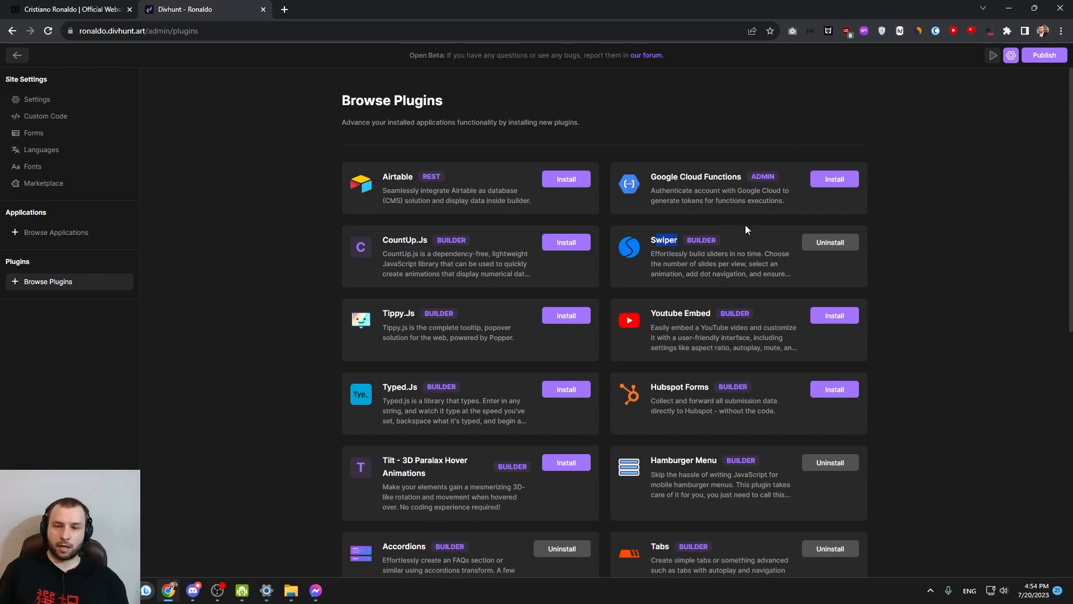
left_click(1012, 55)
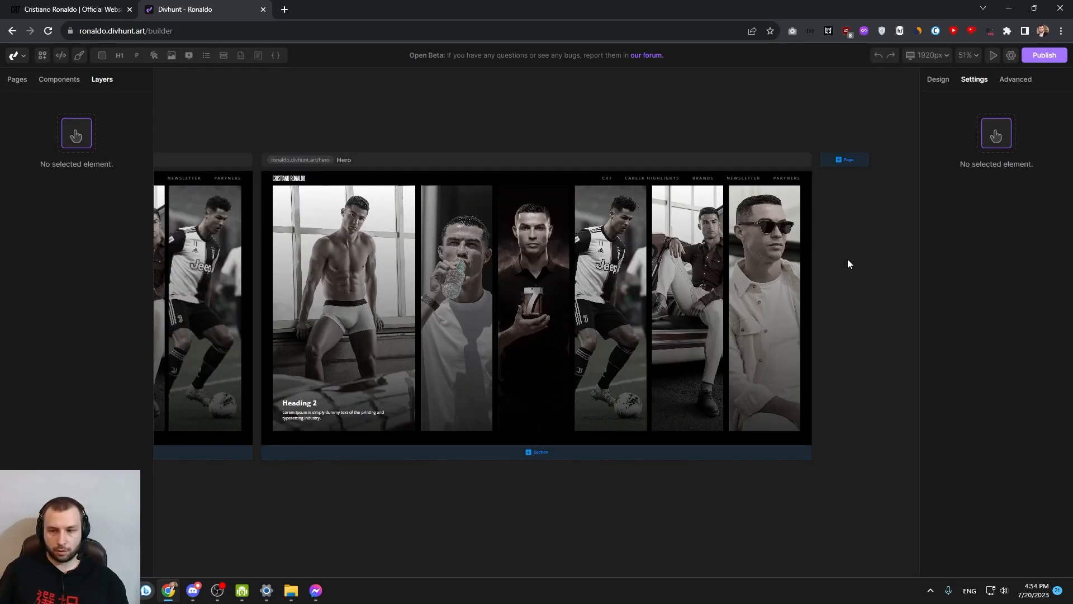
Apply the Swiper transform to the Slider and set its slides per view to 6
left_click(268, 243)
left_click(59, 165)
left_click(1026, 184)
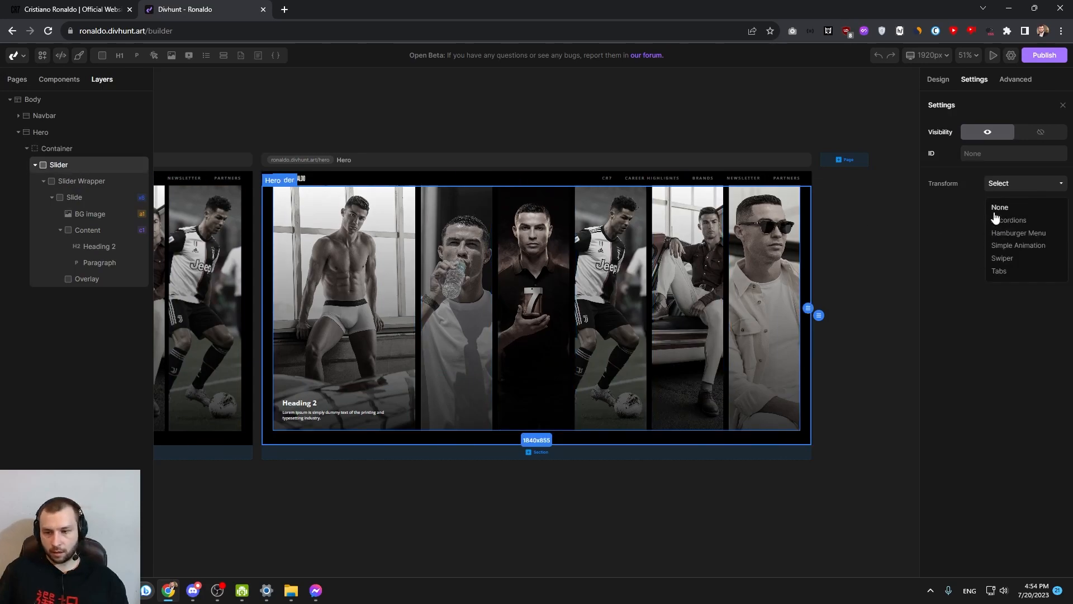
left_click(1001, 258)
double_click(941, 213)
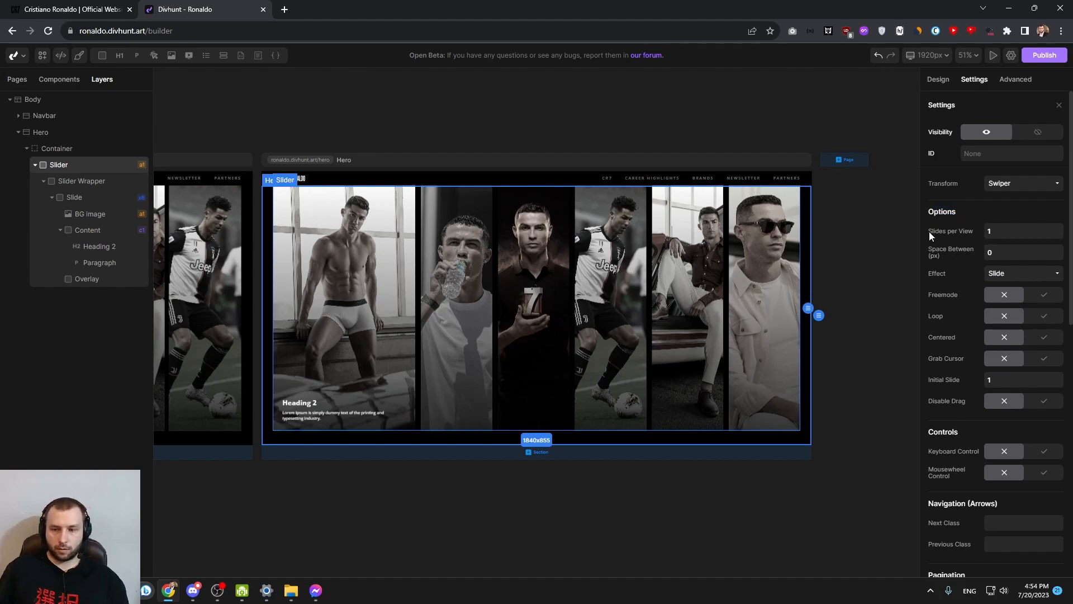
double_click(986, 235)
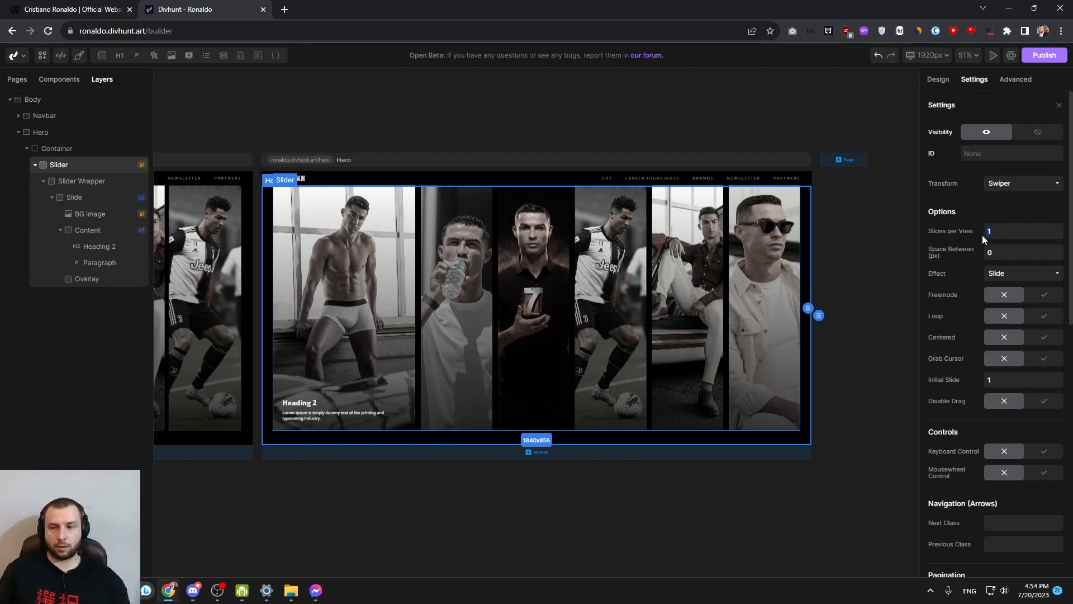
key("Return")
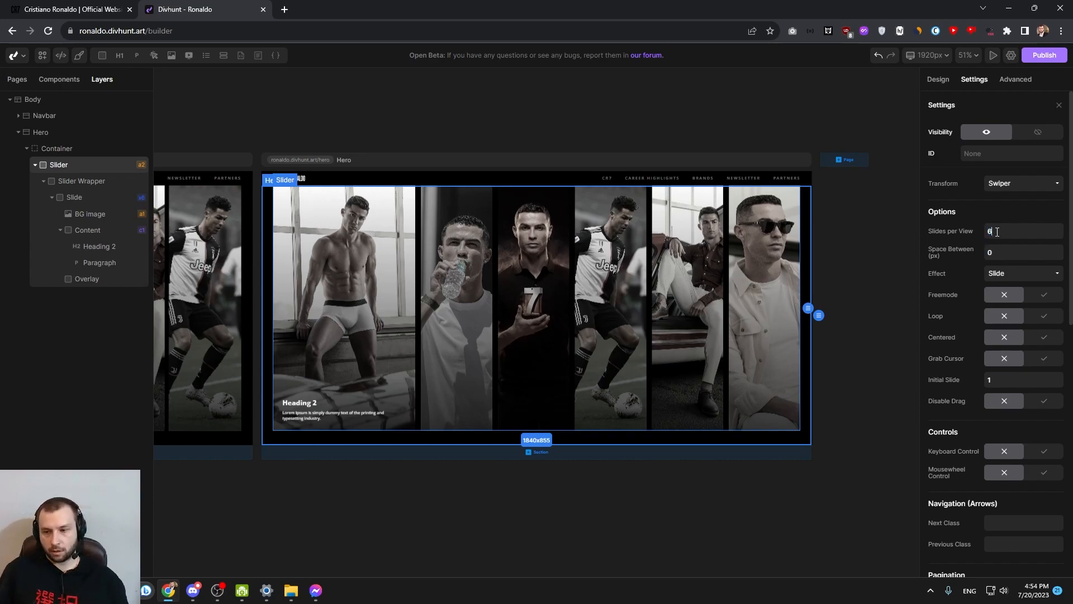
Set the Swiper's slides per view to 2.2 for Tablet and 1.2 for Mobile
scroll(952, 226, "down", 2)
scroll(950, 233, "down", 5)
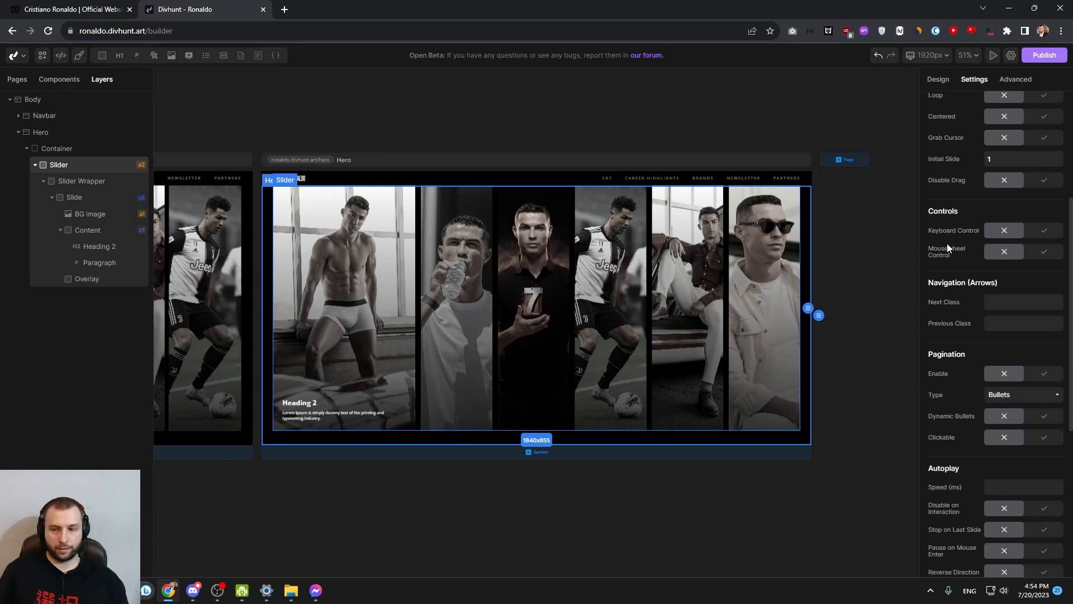
scroll(959, 286, "down", 2)
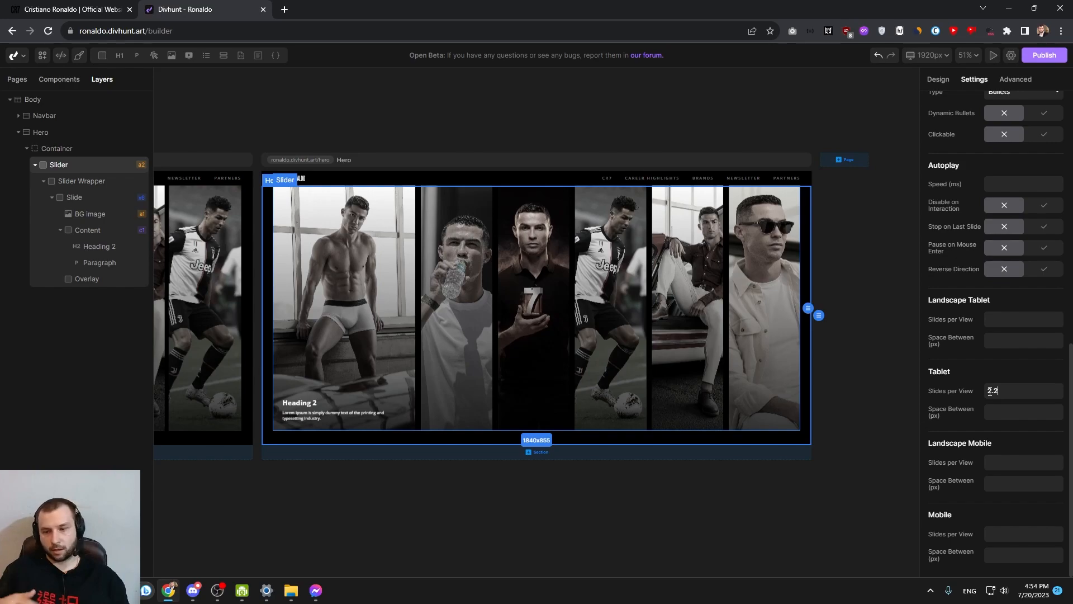
left_click(1004, 536)
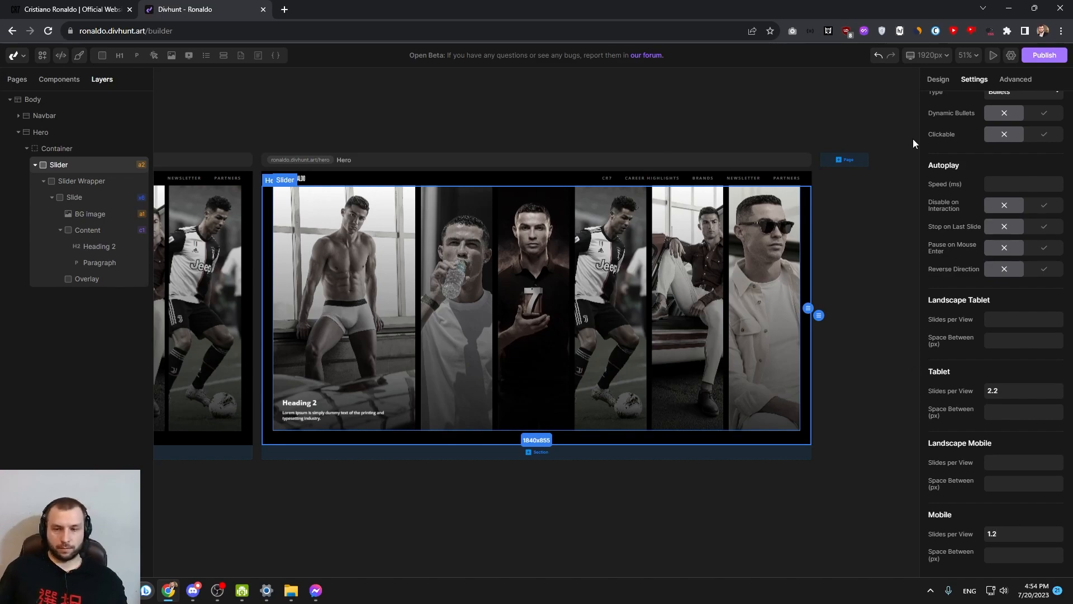
Switch to the 991px breakpoint and check how the Hero page's slides behave there
left_click(928, 55)
left_click(854, 87)
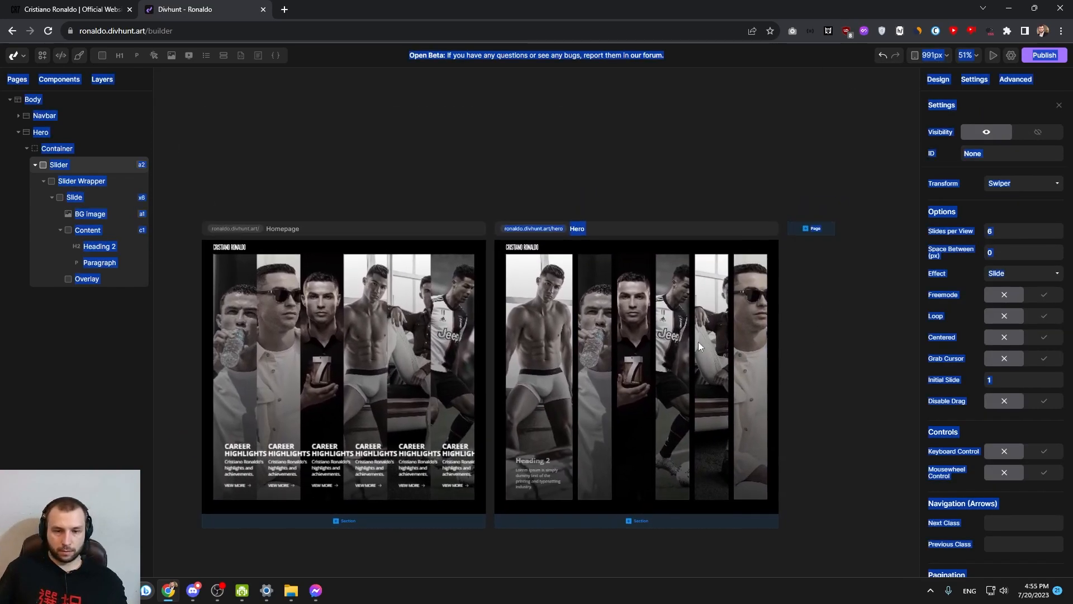
left_click(660, 341)
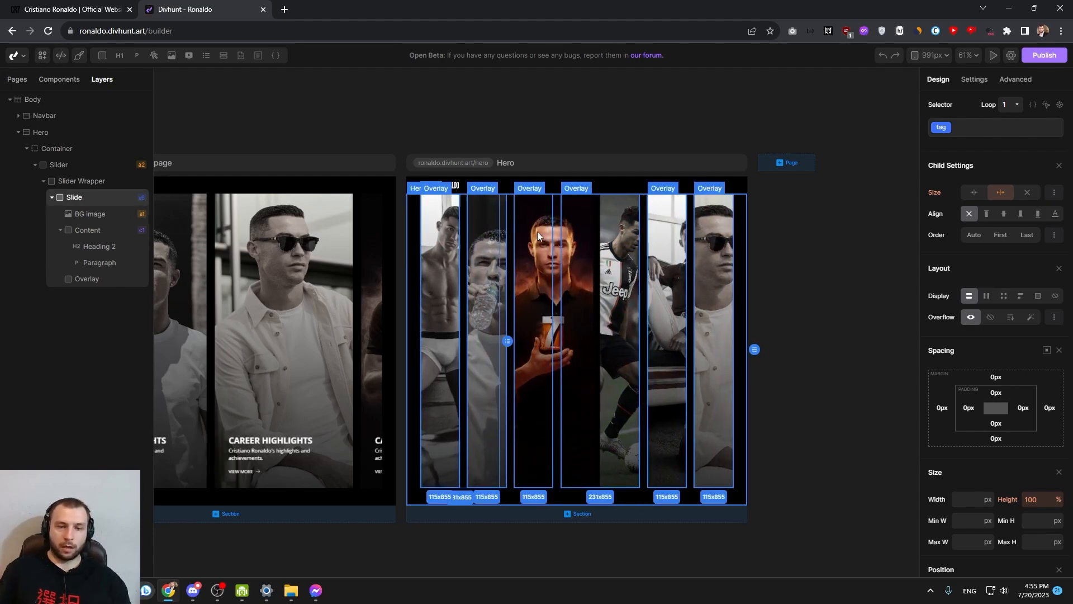
left_click(532, 221)
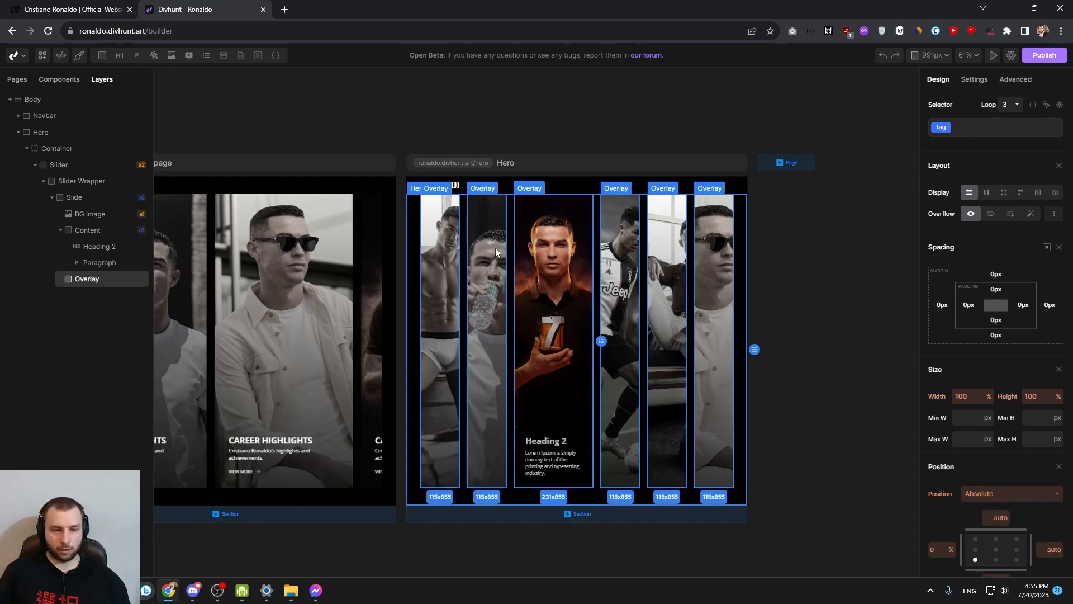
Set the Slide's flex value to none!important at the 991px breakpoint
double_click(74, 197)
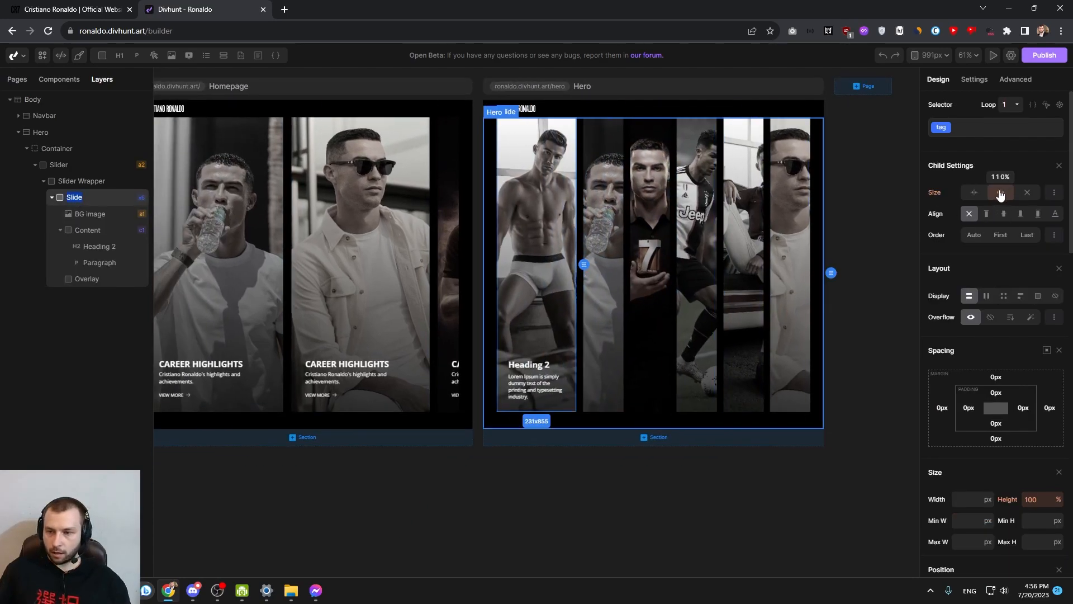
left_click(1056, 193)
left_click(1054, 195)
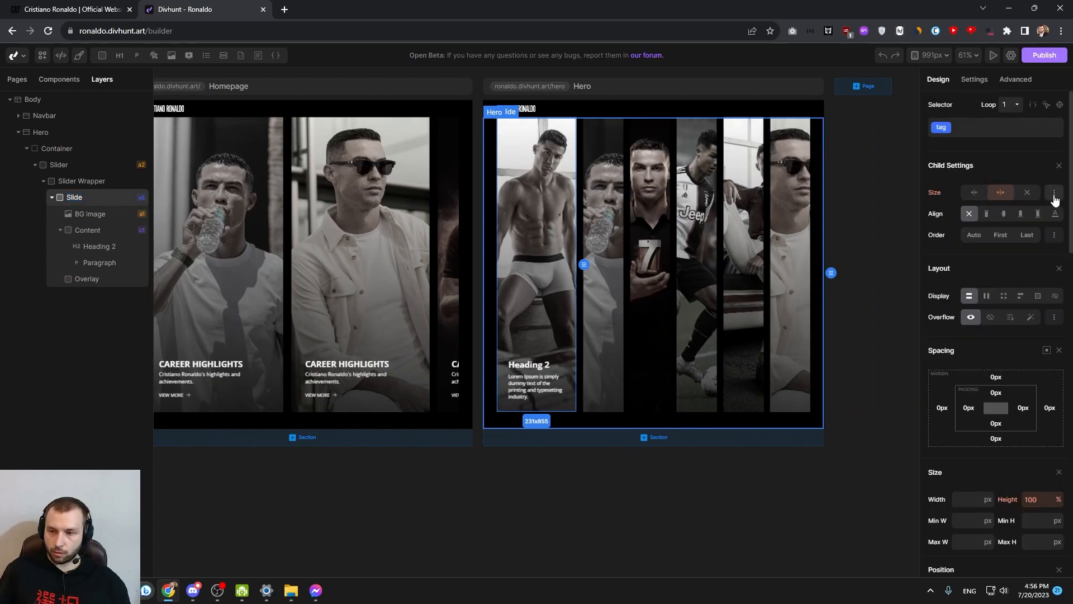
left_click(1056, 194)
triple_click(977, 173)
type("none!imp")
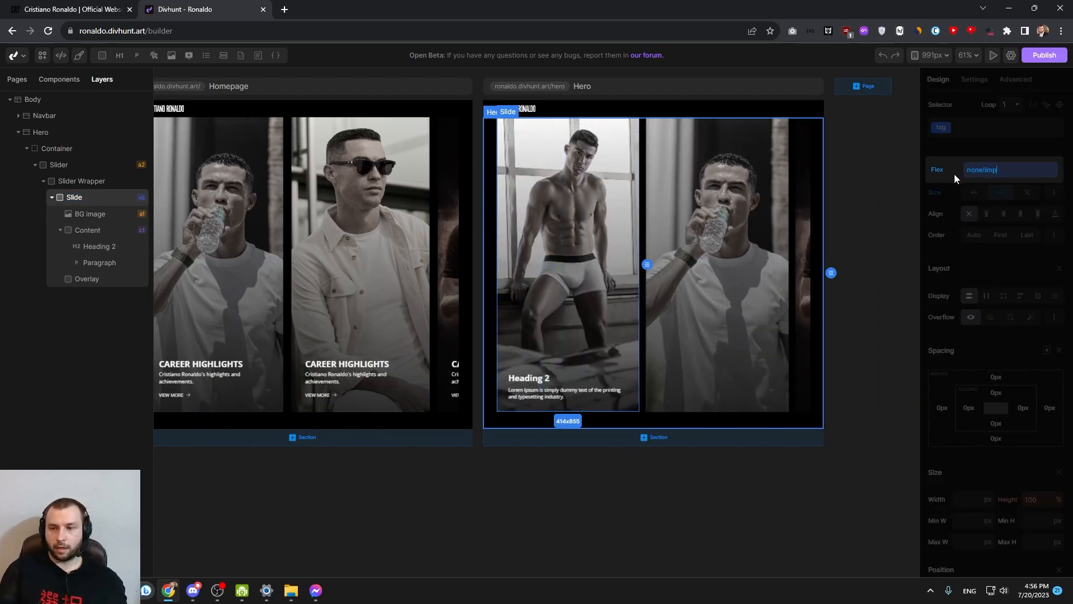
type("ortant")
key("Return")
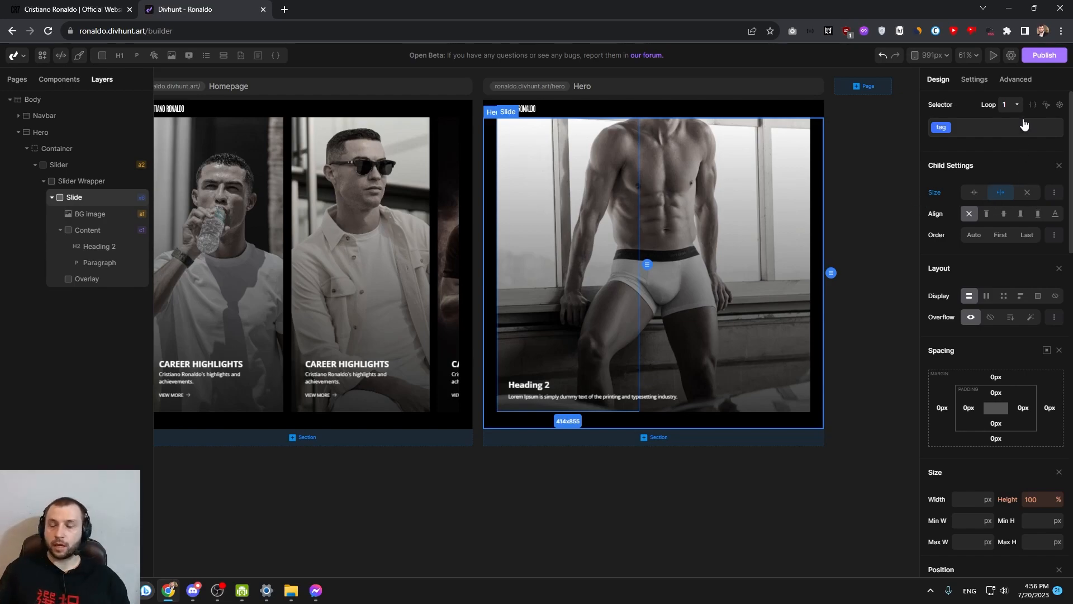
Set the flex value of the Slide's hover state to none!important
left_click(1046, 105)
left_click(982, 139)
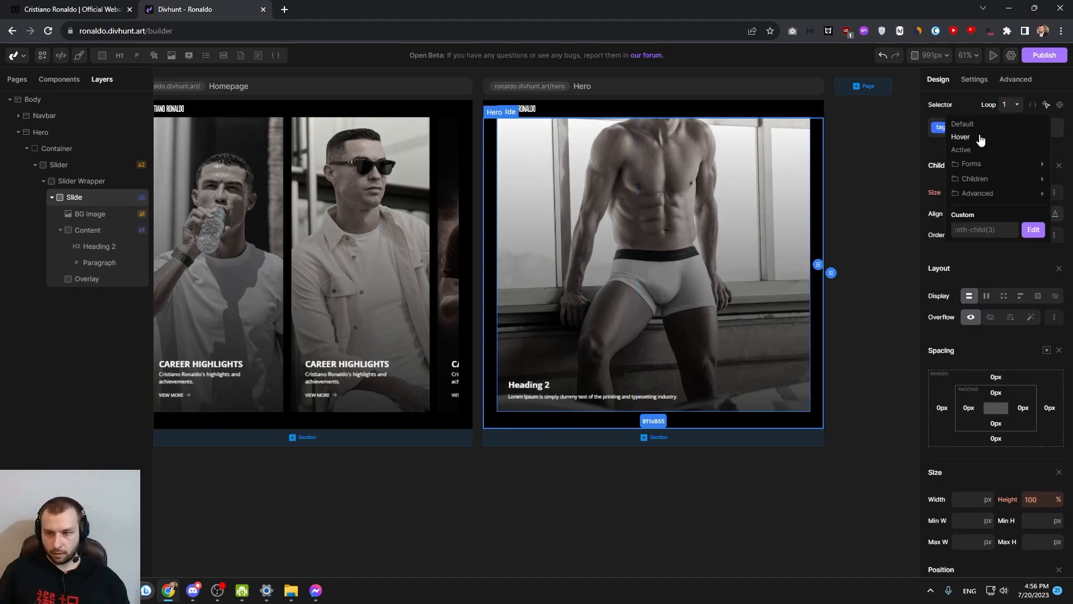
left_click(1054, 192)
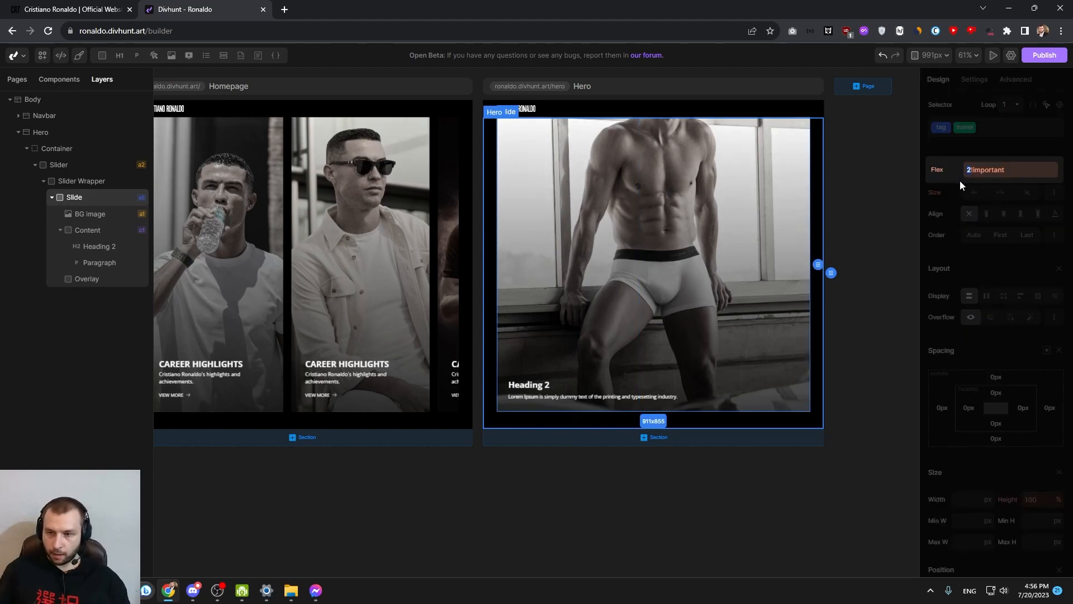
type("none")
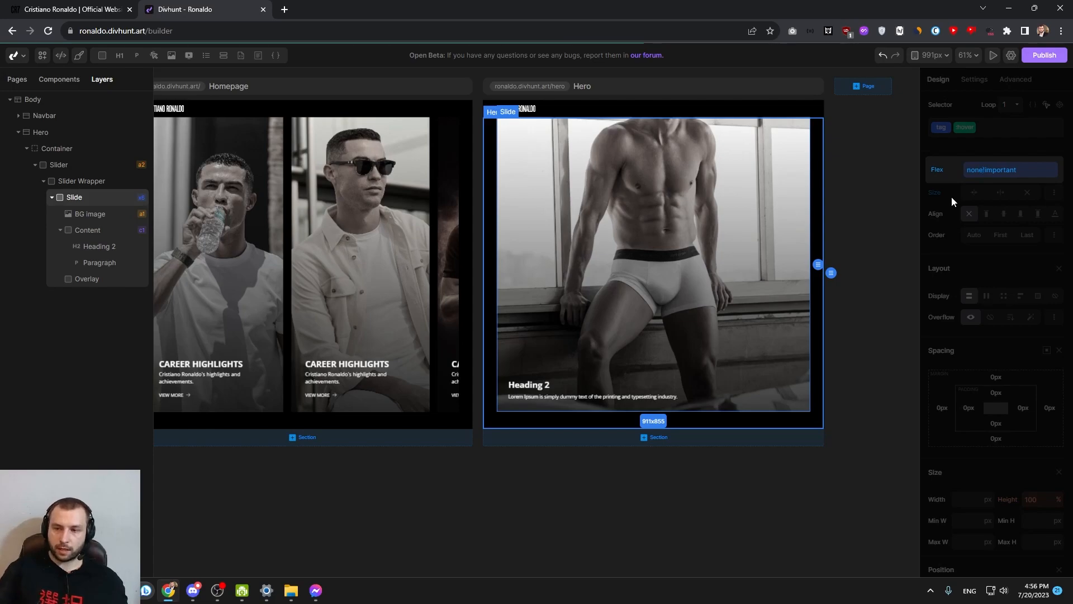
left_click(1005, 142)
Set the Slide's transition duration and delay to 0 ms, and reload the builder
left_click(75, 181)
left_click(74, 197)
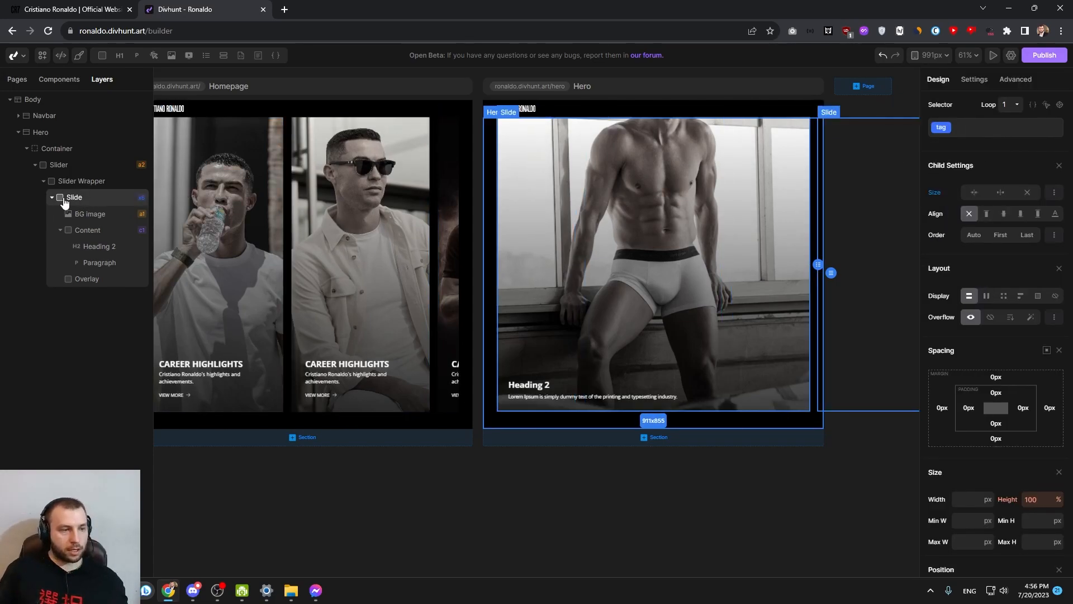
scroll(1001, 335, "down", 15)
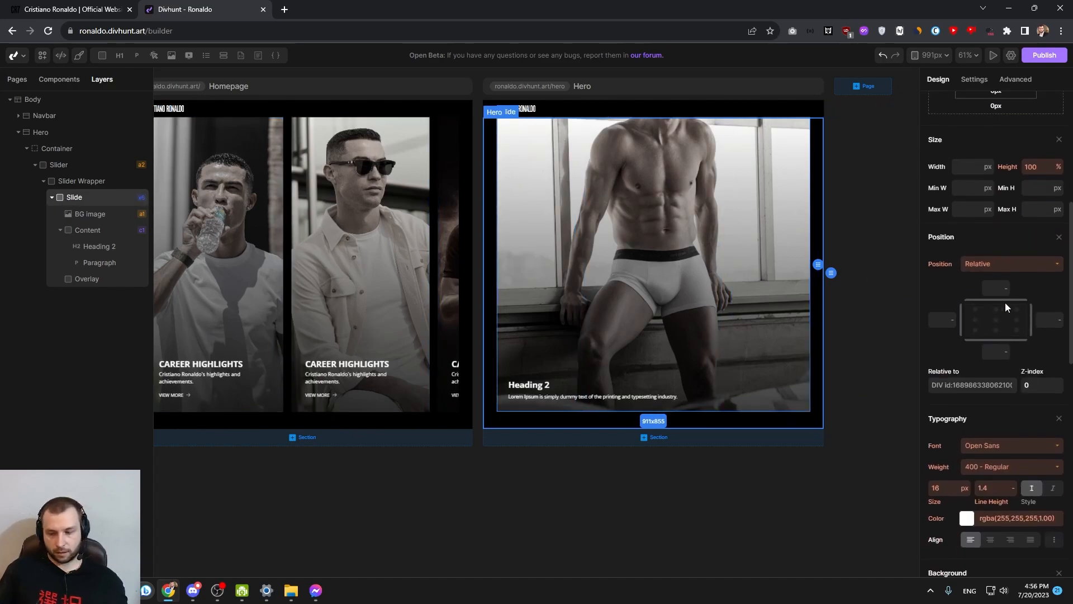
left_click(968, 271)
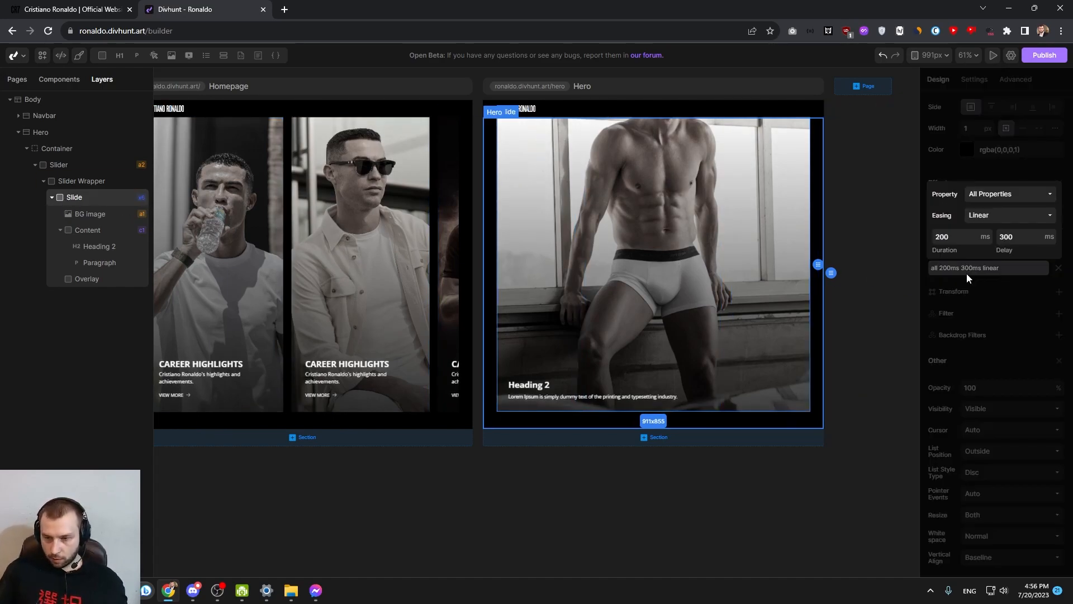
type("0")
double_click(1006, 238)
type("0")
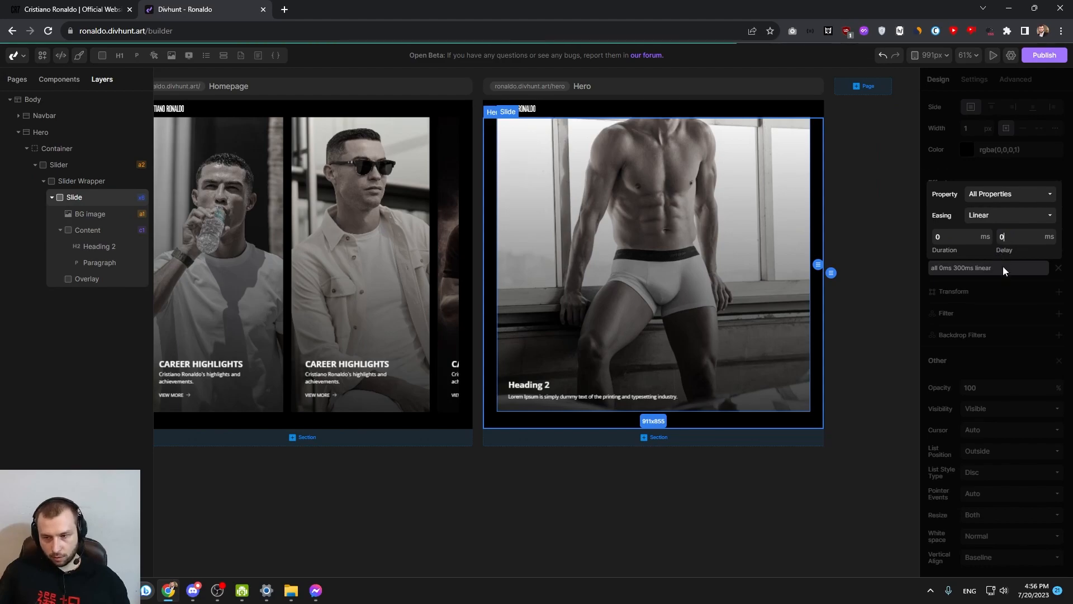
left_click(1003, 288)
left_click(704, 425)
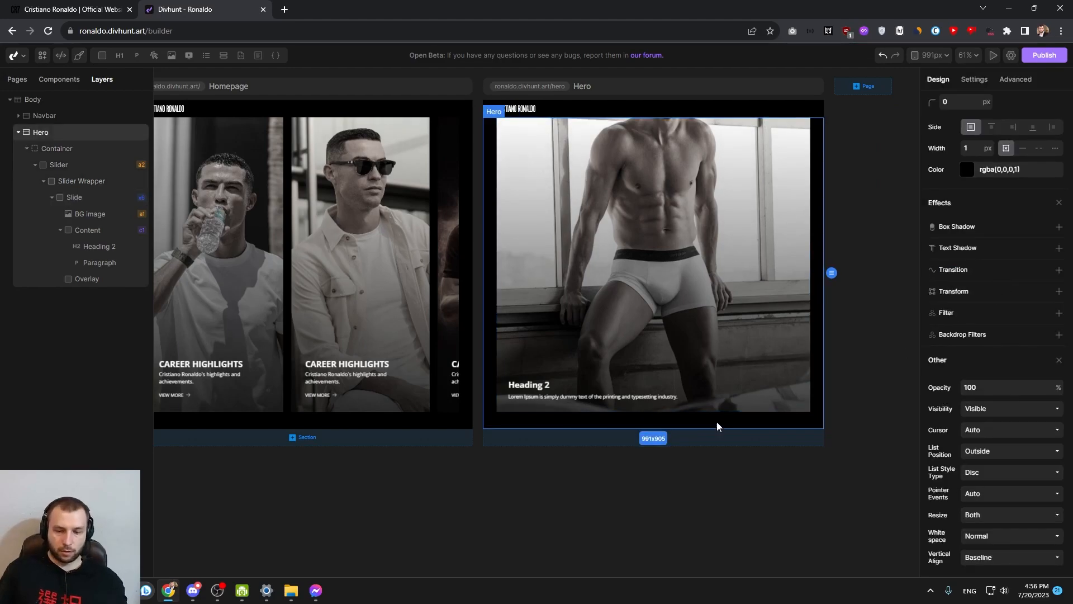
key("F5")
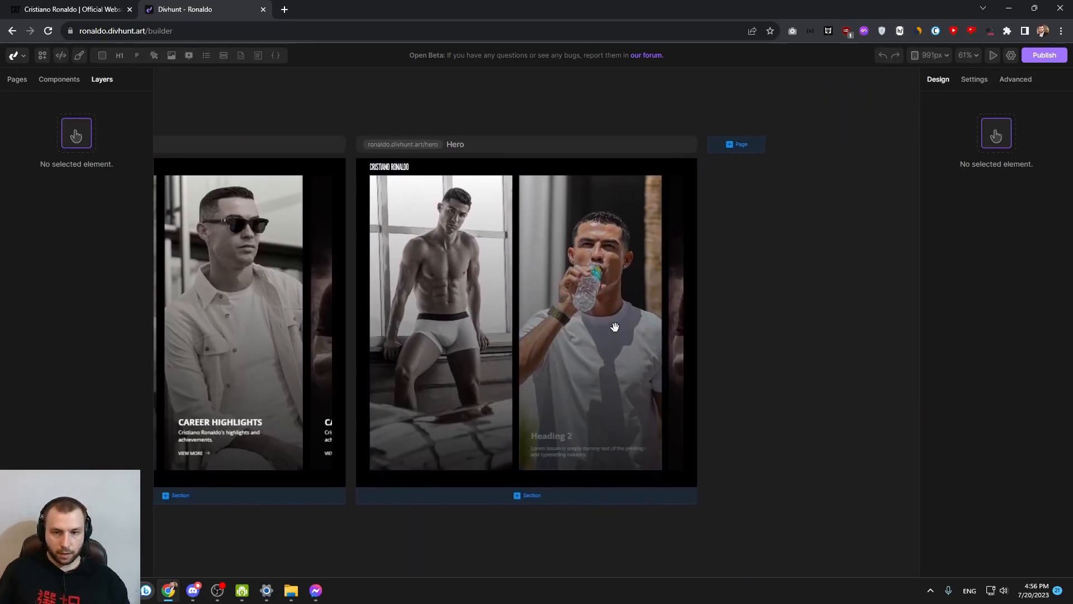
Set the opacity of the slide's Content block to 100% at the 991px breakpoint
left_click(666, 236)
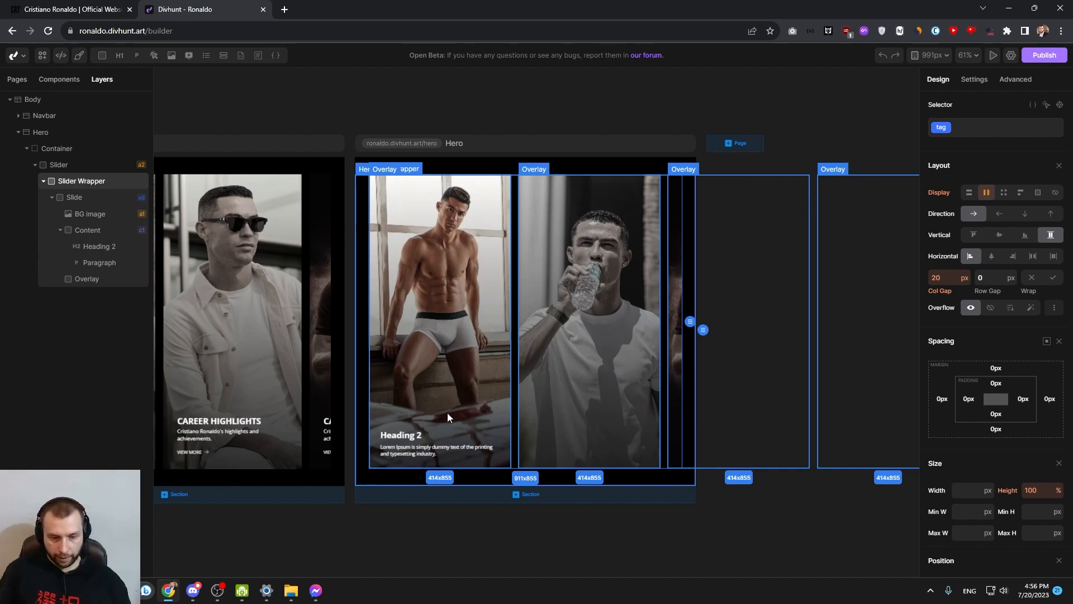
left_click(412, 422)
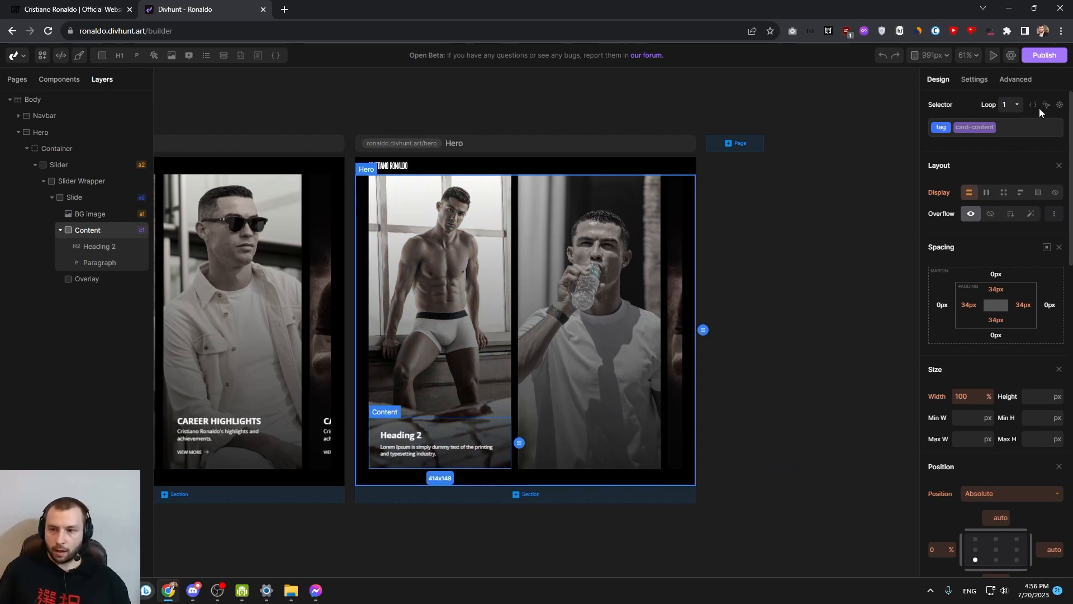
scroll(1030, 371, "down", 15)
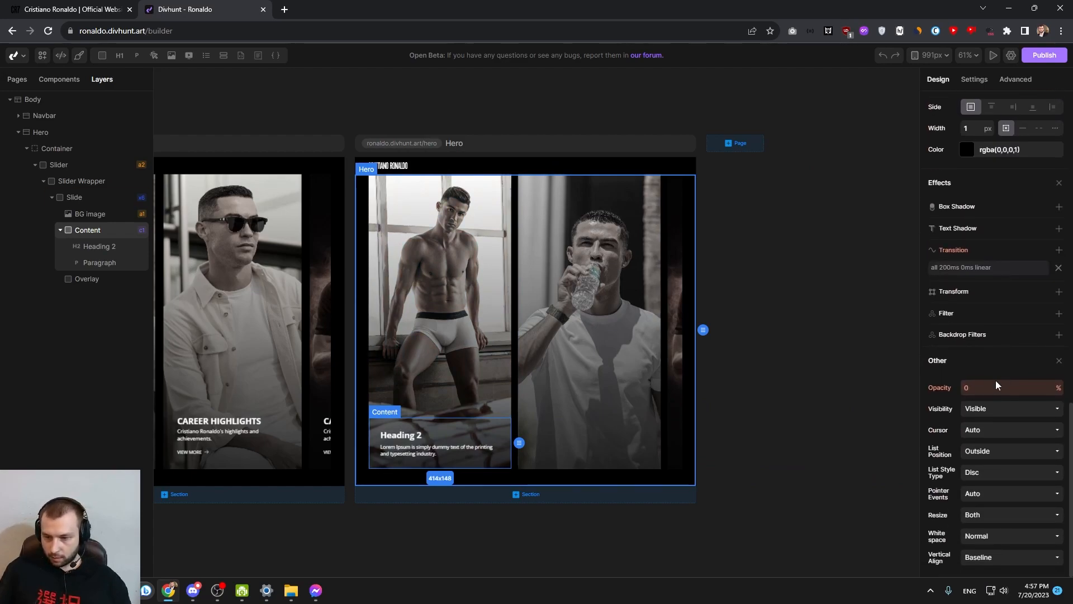
type("100")
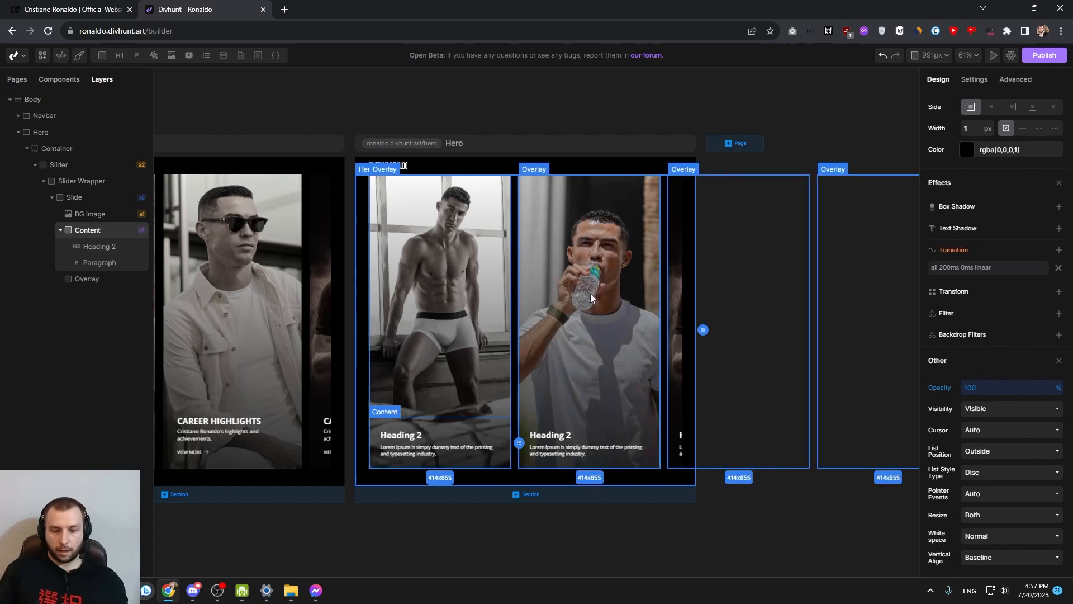
left_click(651, 286)
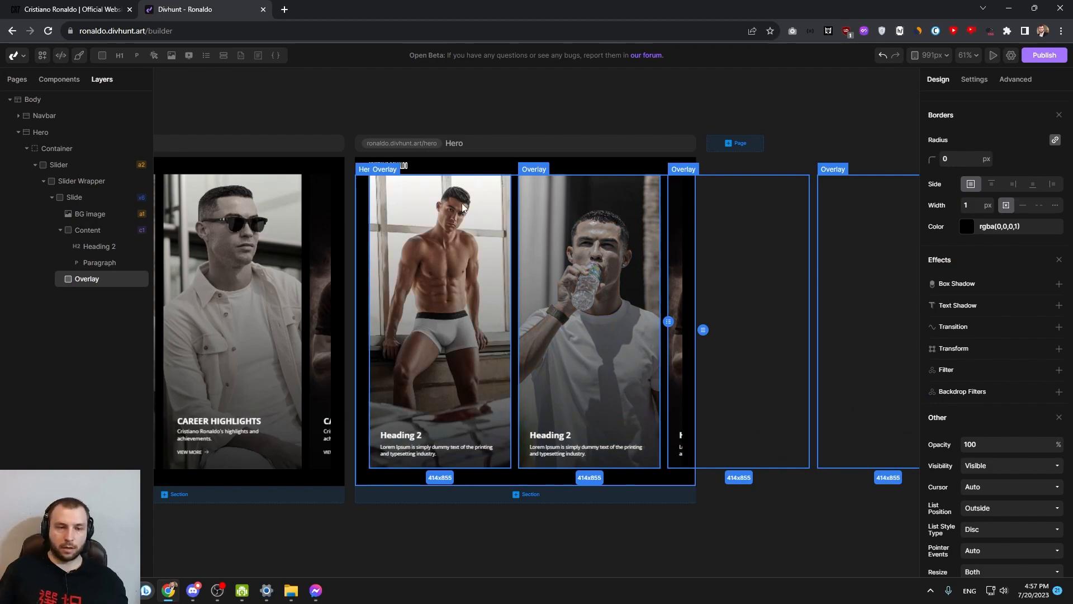
Open the live Hero page and inspect it in the developer tools at widths of about 914 and 472 px
left_click(426, 144)
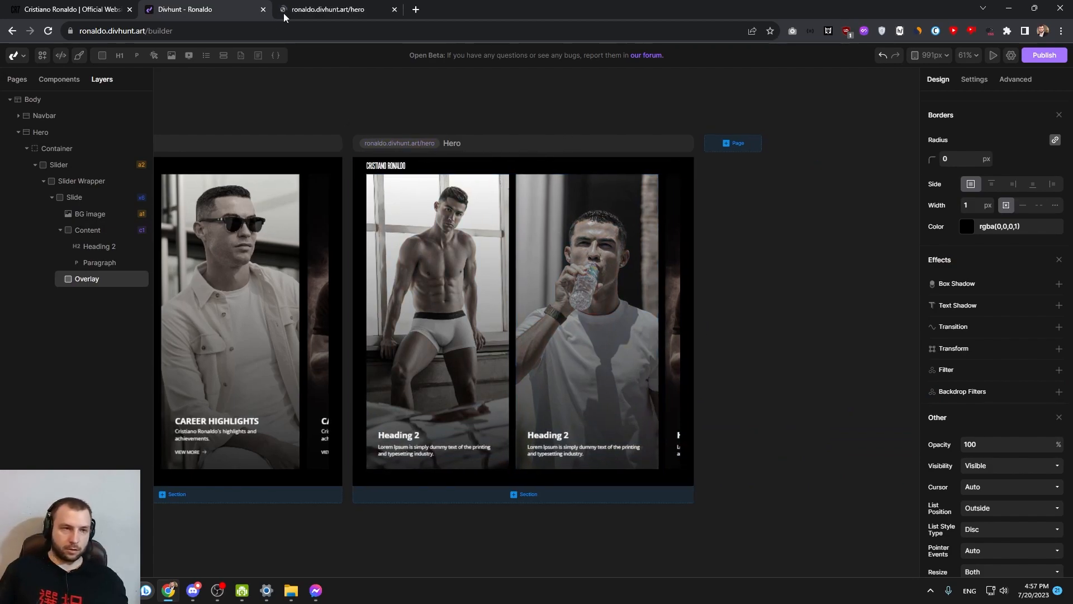
right_click(524, 203)
left_click(568, 395)
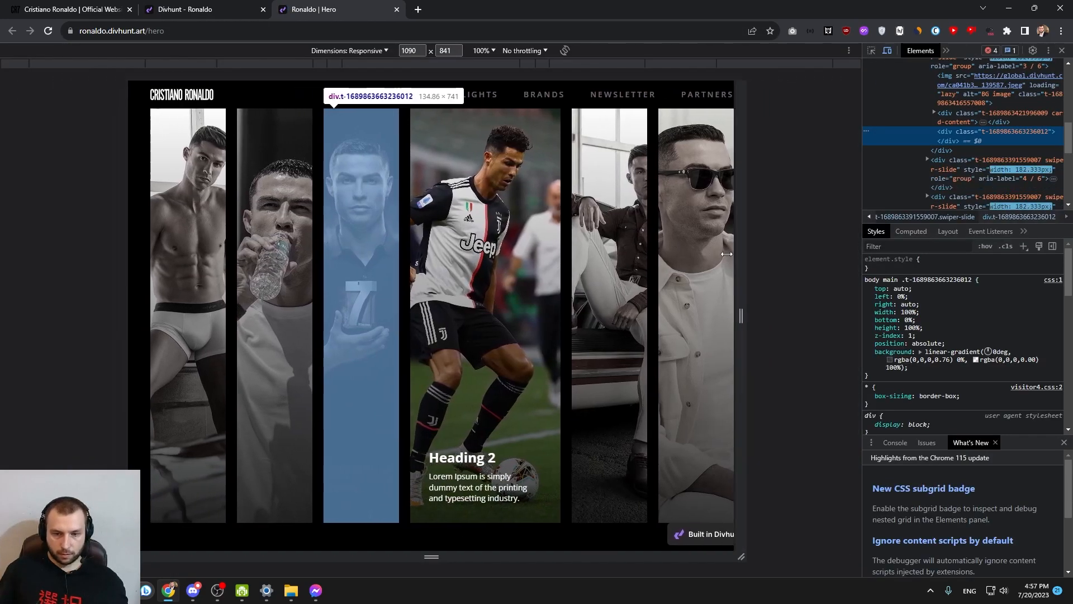
left_click_drag(854, 251, 690, 252)
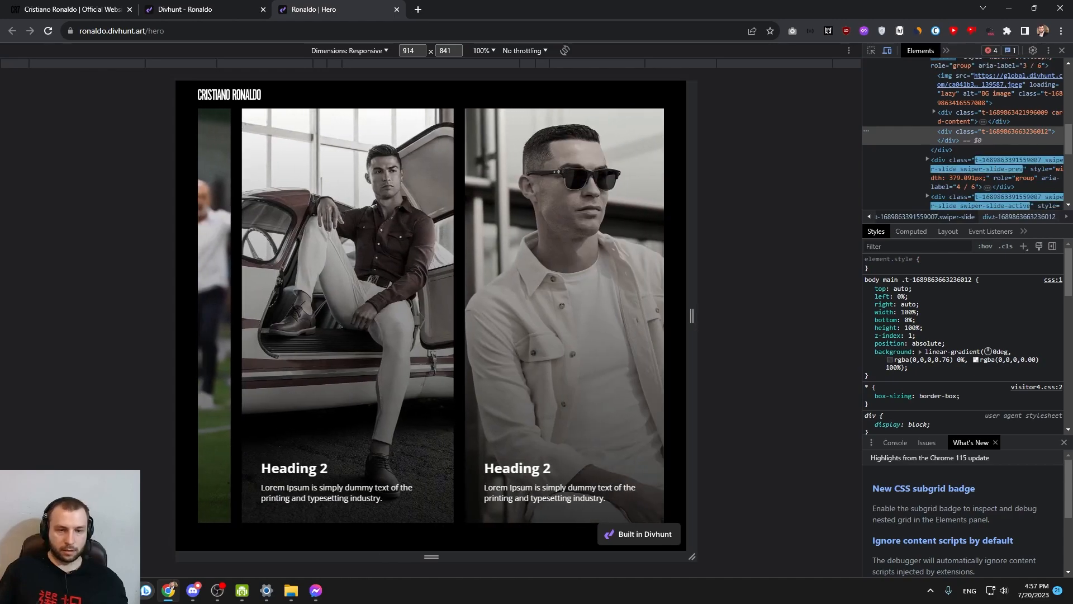
left_click_drag(692, 304, 573, 306)
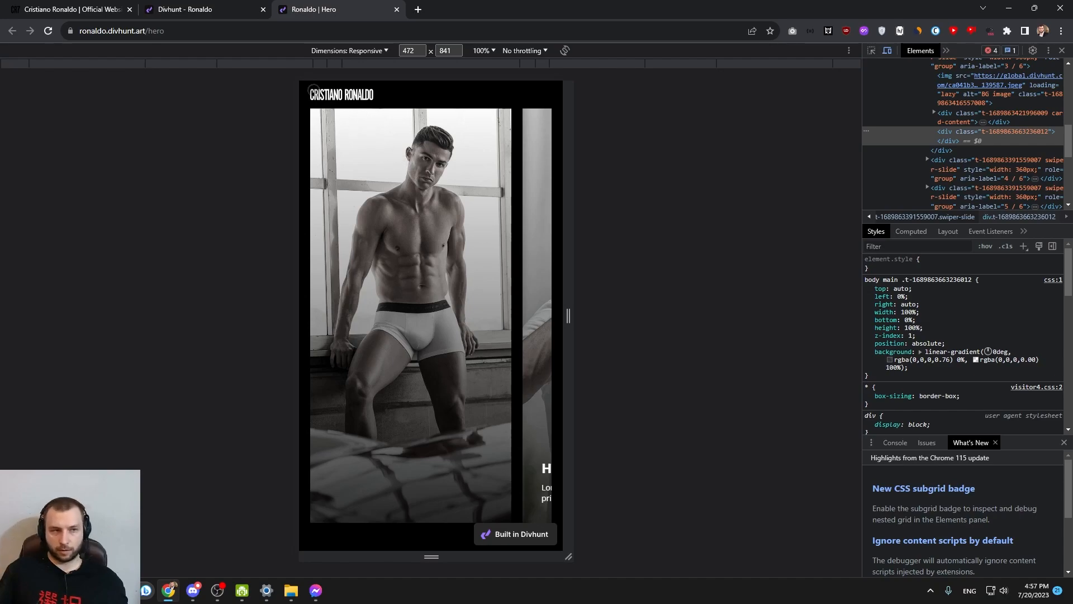
In the builder, add !important to the Content block's 100% opacity in its custom CSS and save it
left_click(233, 7)
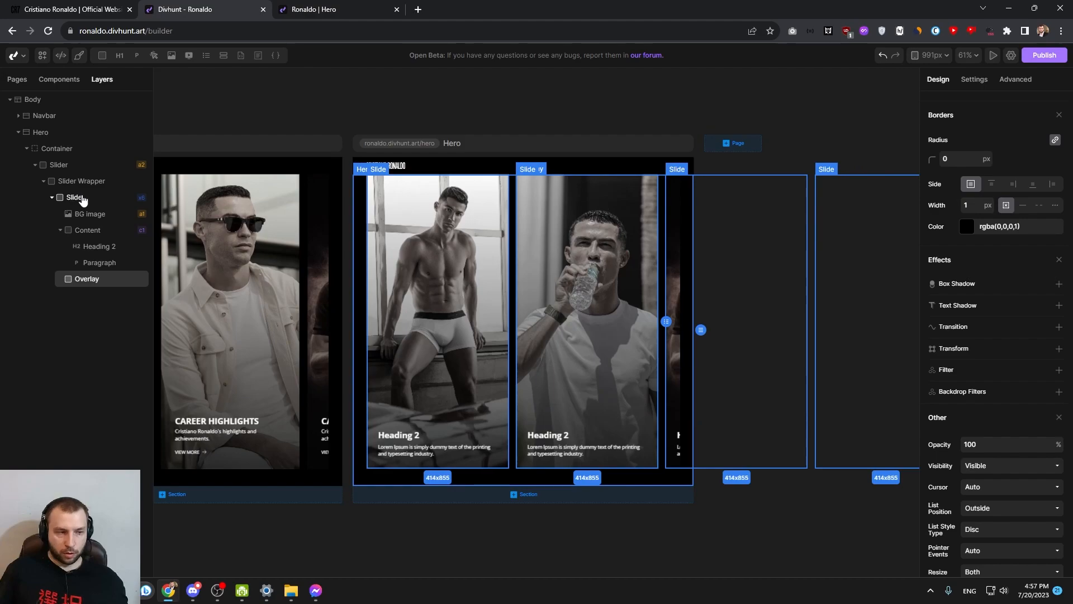
left_click(77, 234)
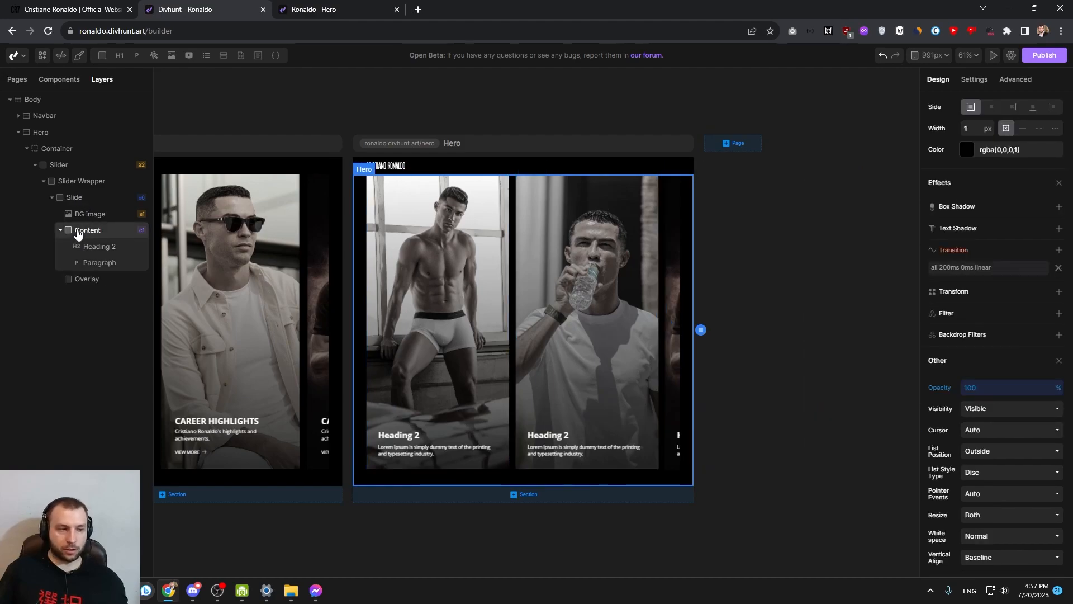
scroll(999, 217, "up", 10)
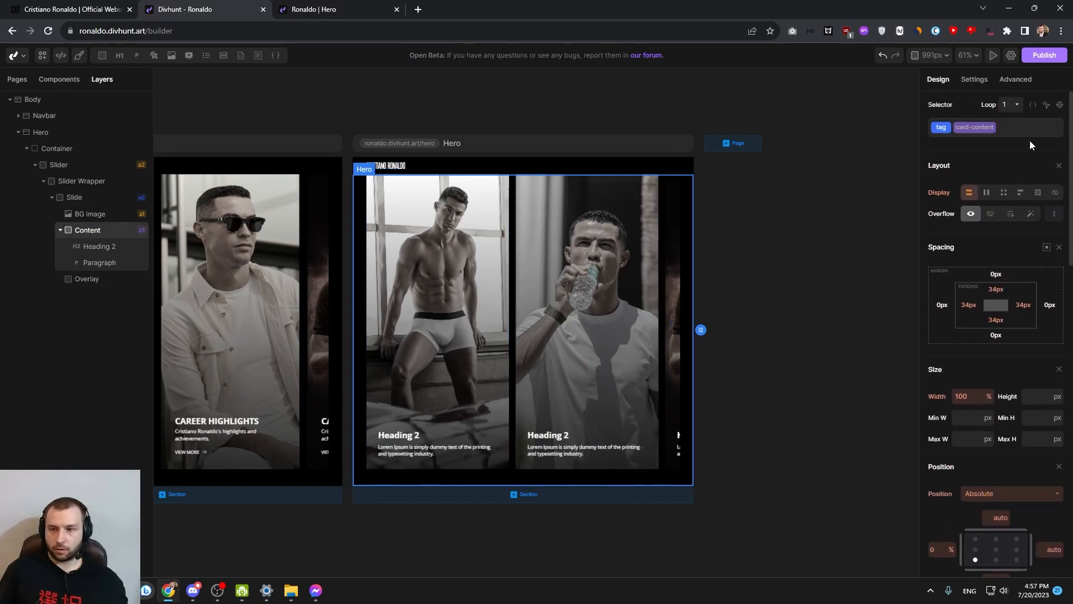
left_click(1032, 106)
left_click_drag(983, 164, 967, 163)
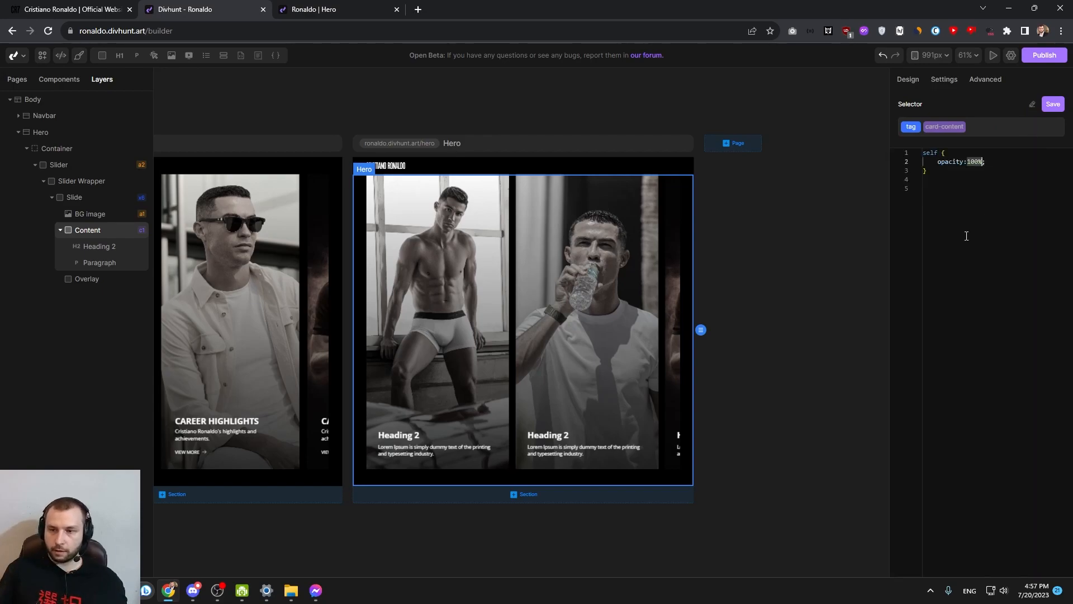
key("Right")
type("!")
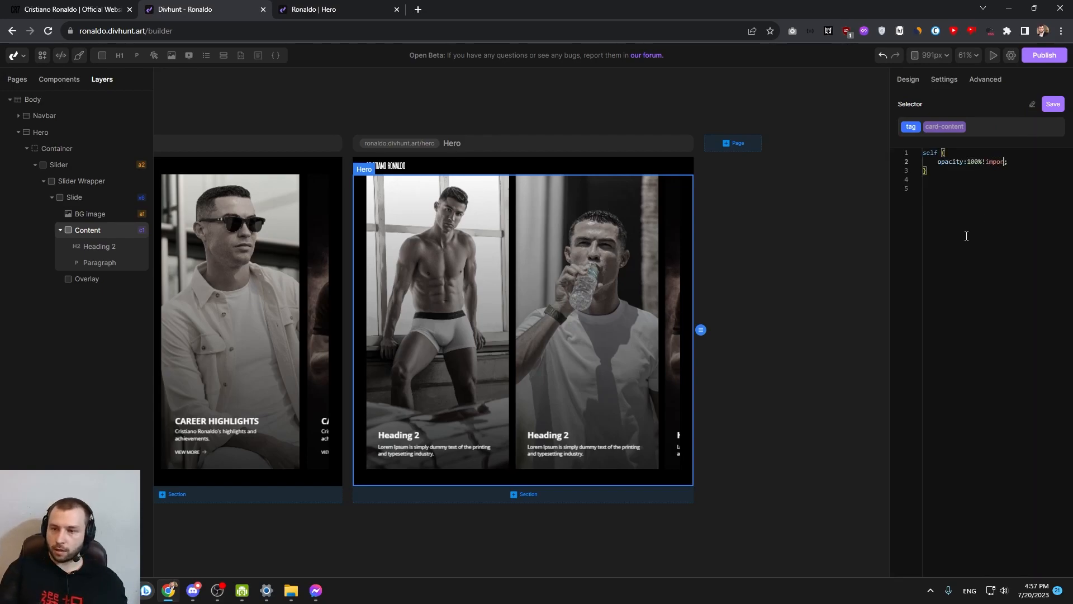
left_click(1052, 105)
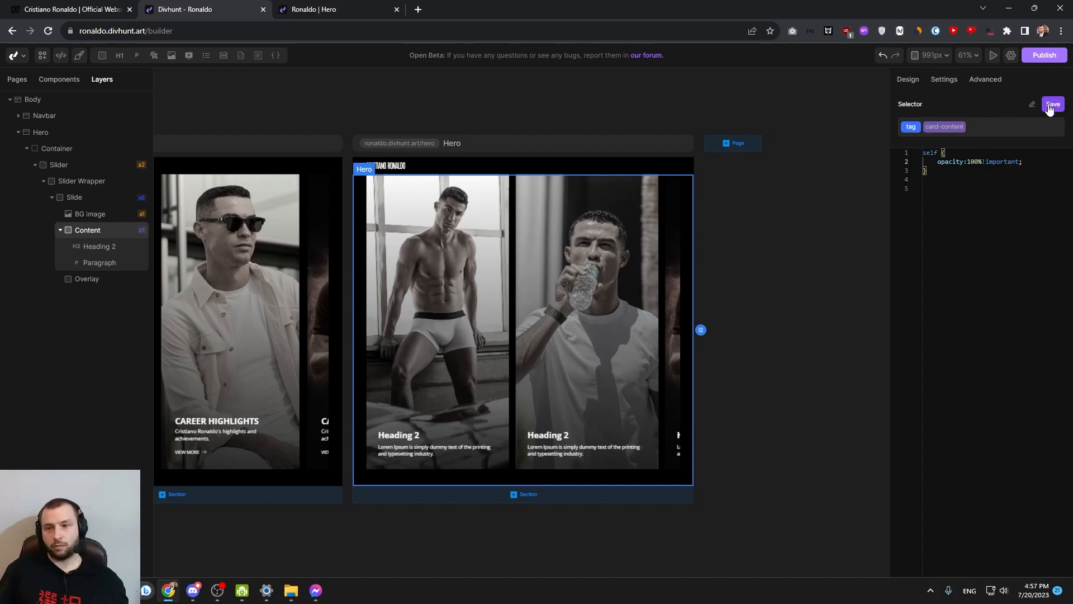
Reload the live Hero page, check the slider at mobile size and at full desktop width, and return to the builder
left_click(329, 8)
key("F5")
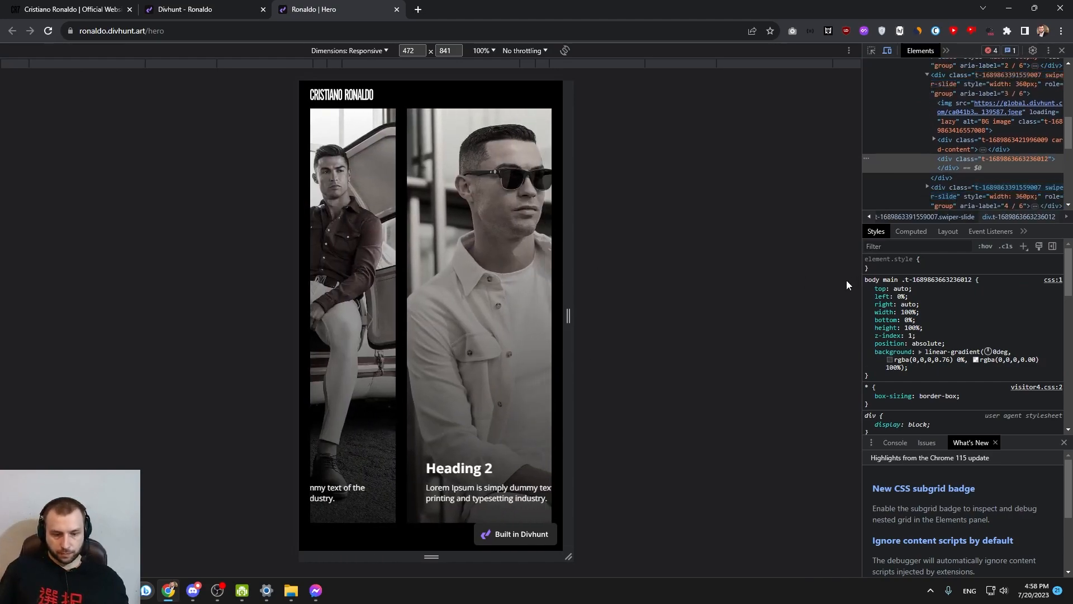
left_click_drag(432, 557, 431, 415)
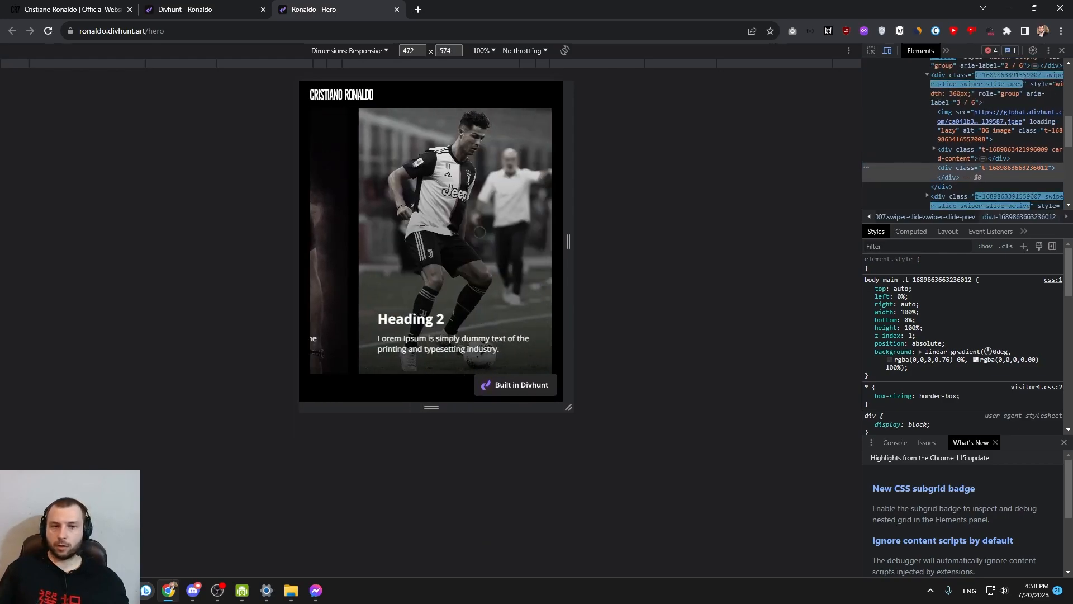
left_click_drag(572, 244, 856, 241)
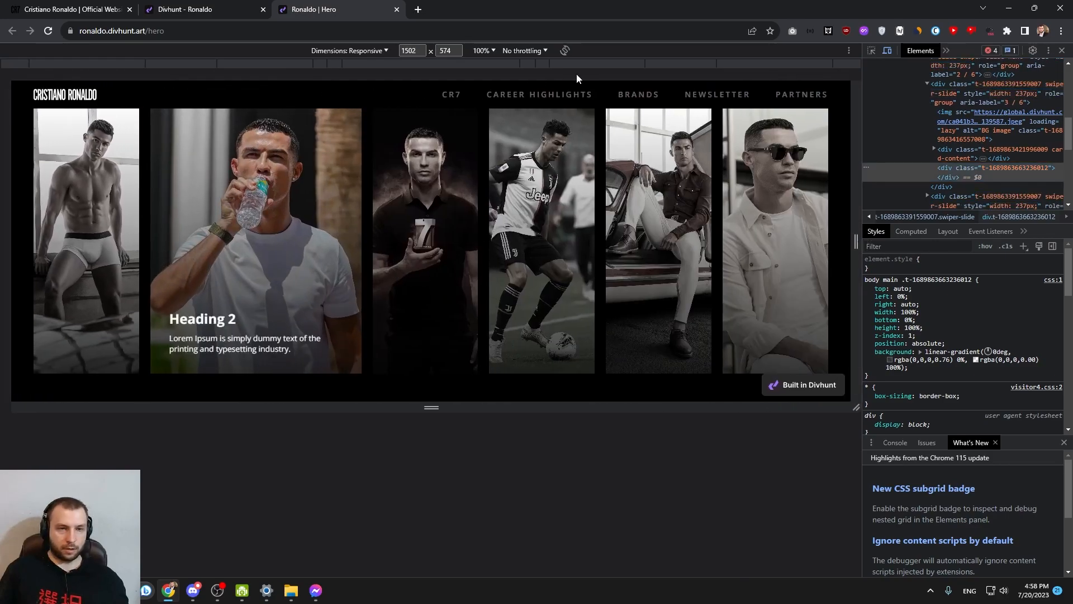
key("ctrl+shift+m")
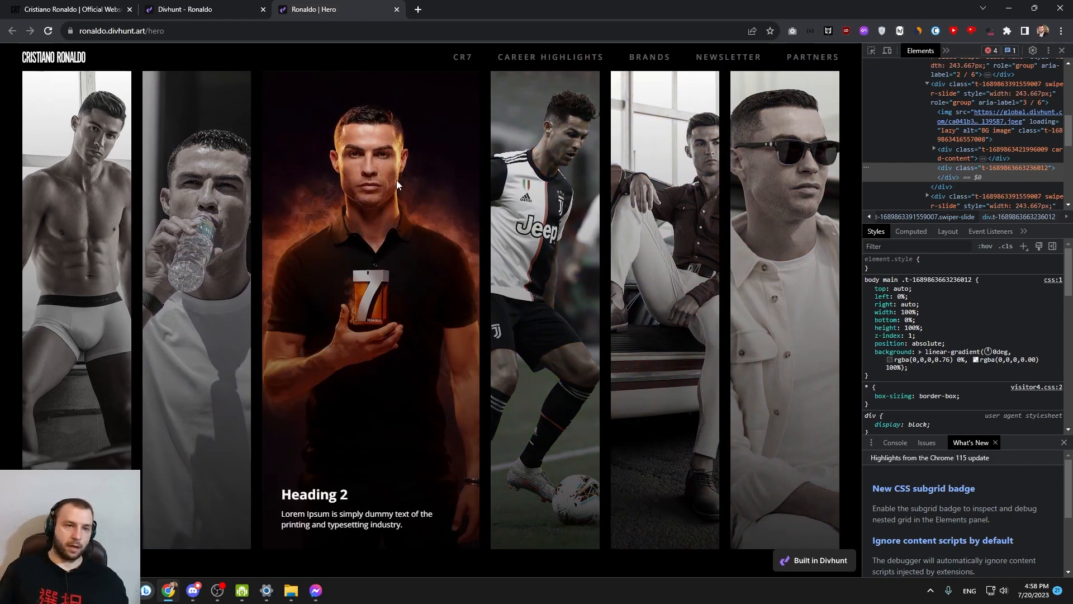
left_click(235, 5)
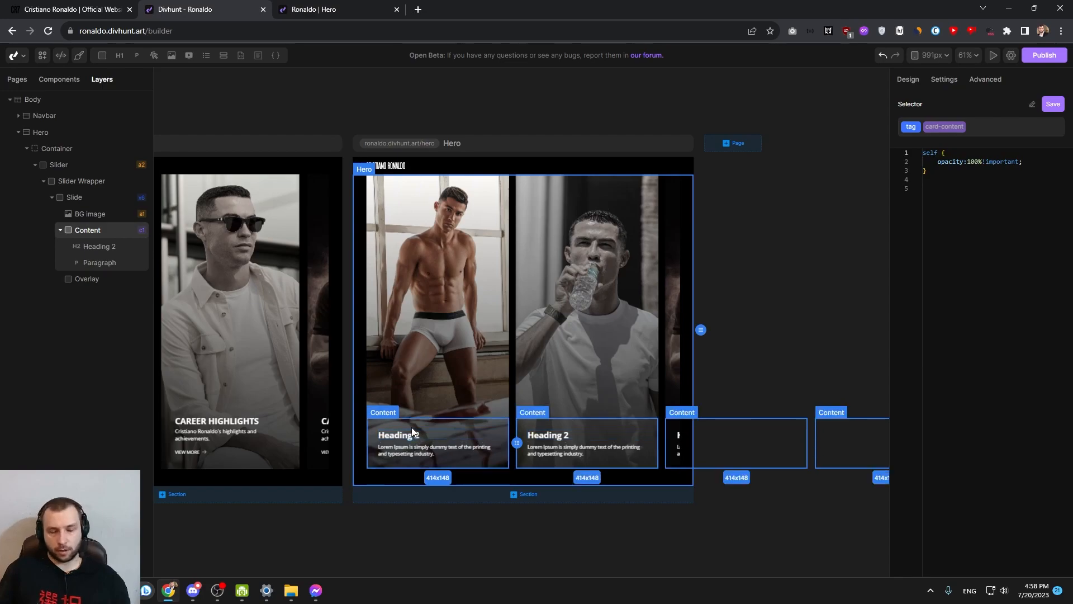
left_click(395, 344)
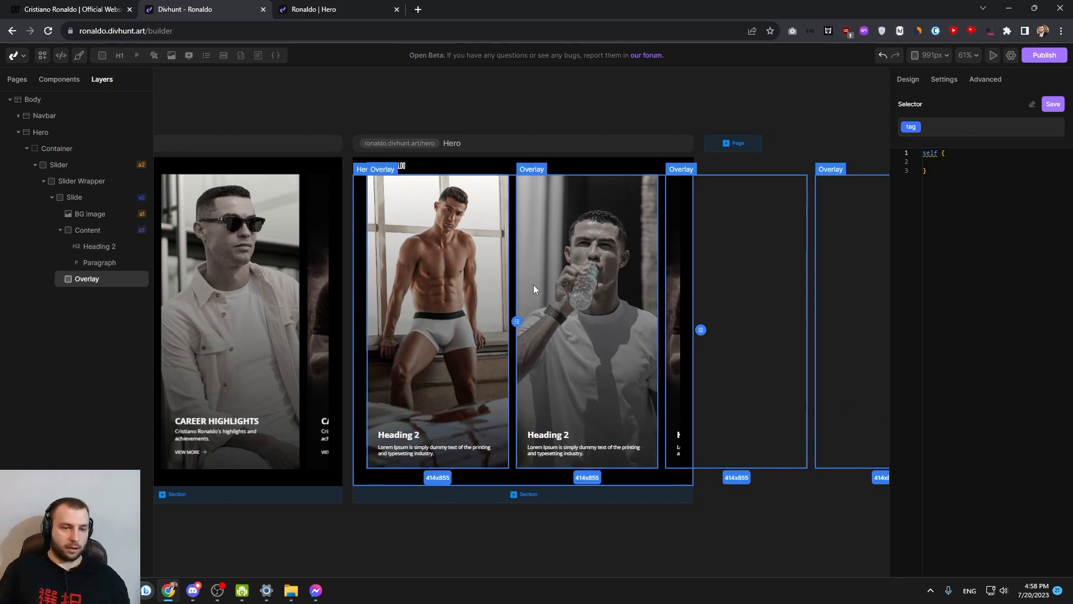